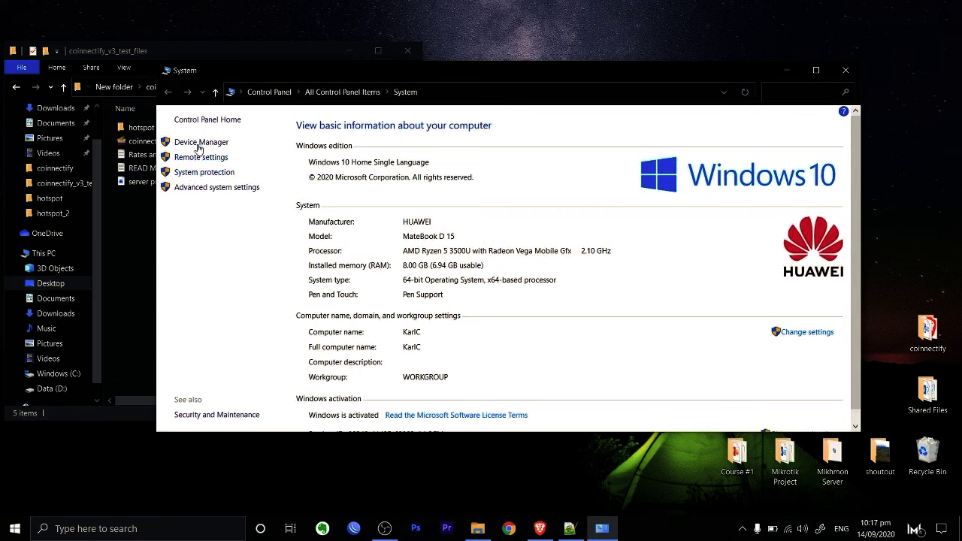
# Step: In Device Manager, expand Ports (COM & LPT) and select the USB-SERIAL CH340 (COM7) adapter
pyautogui.click(199, 142)
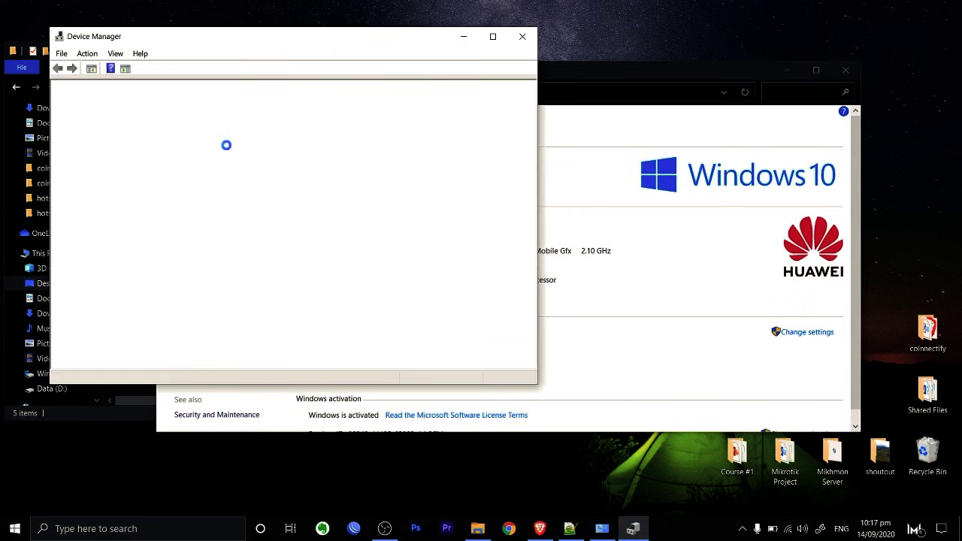
pyautogui.moveTo(304, 39); pyautogui.dragTo(592, 36)
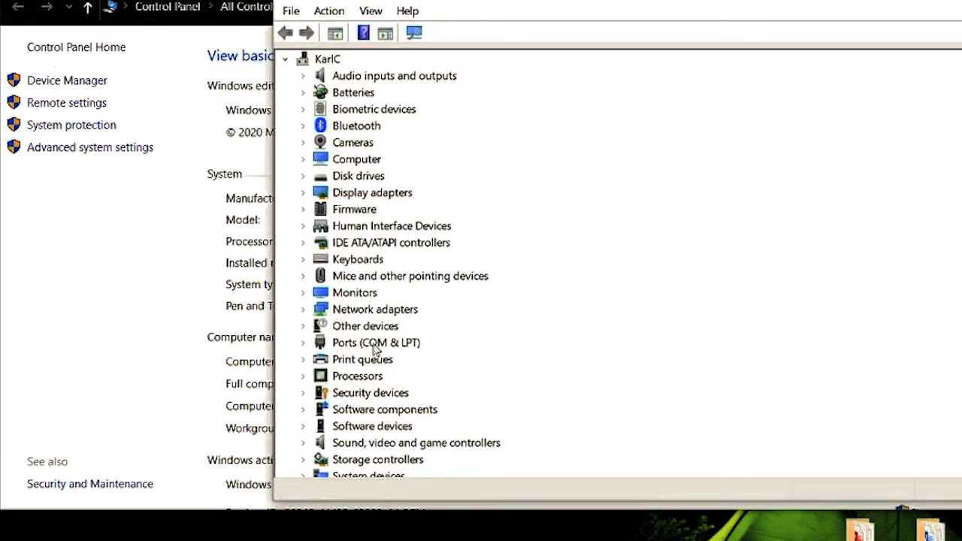
pyautogui.click(301, 344)
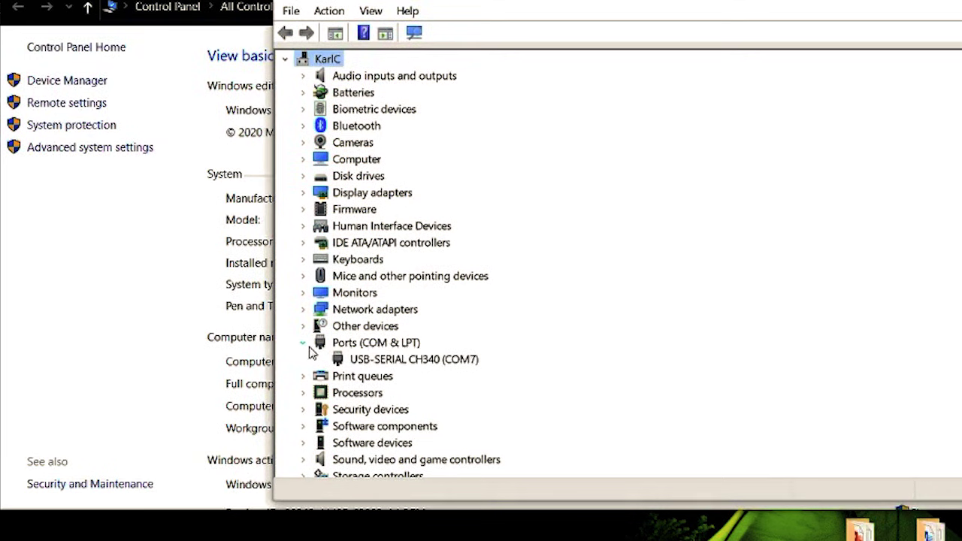
pyautogui.click(379, 362)
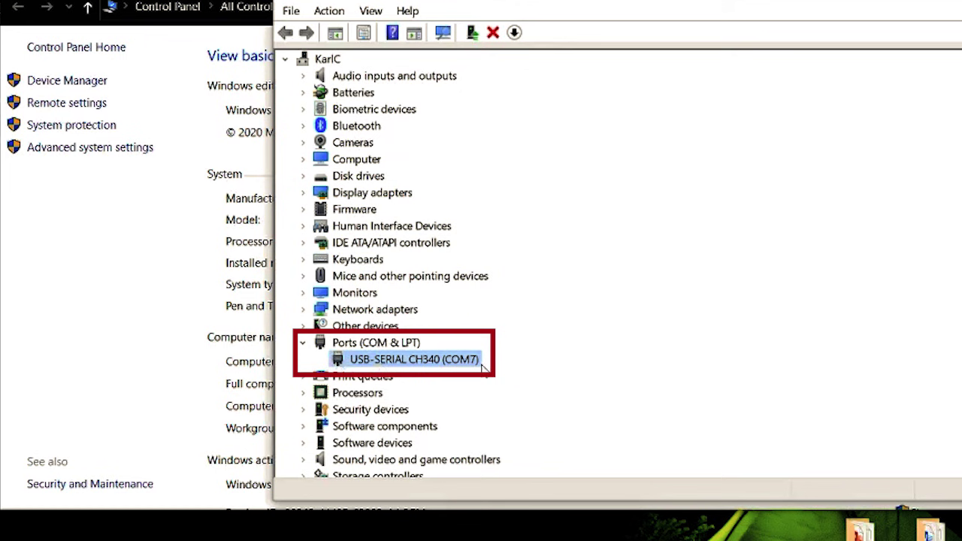
# Step: Start an Update driver for the CH340 adapter, then cancel it
pyautogui.rightClick(434, 364)
pyautogui.click(471, 374)
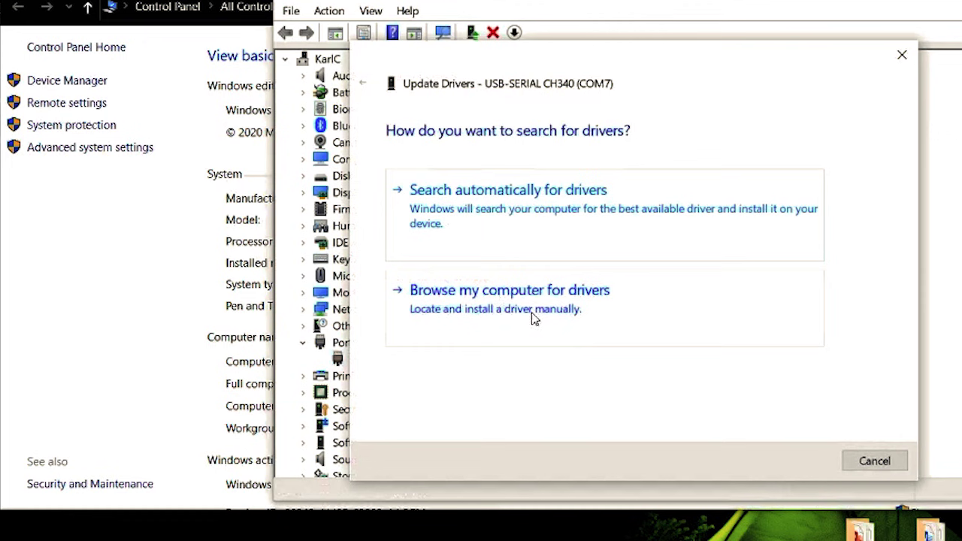
pyautogui.click(874, 458)
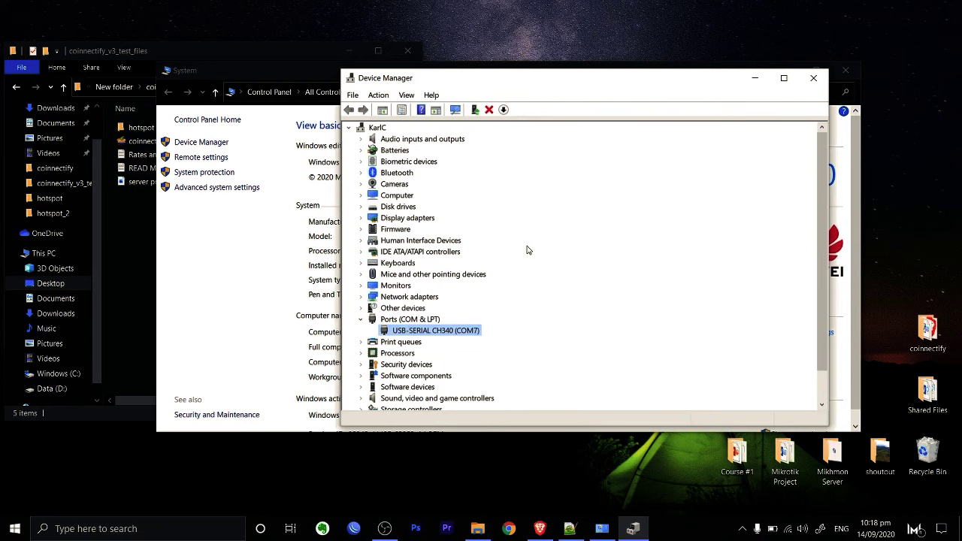
# Step: Scroll the Facebook group's Files page, then close Device Manager and minimise Brave
pyautogui.hotkey('alt', 'Tab')
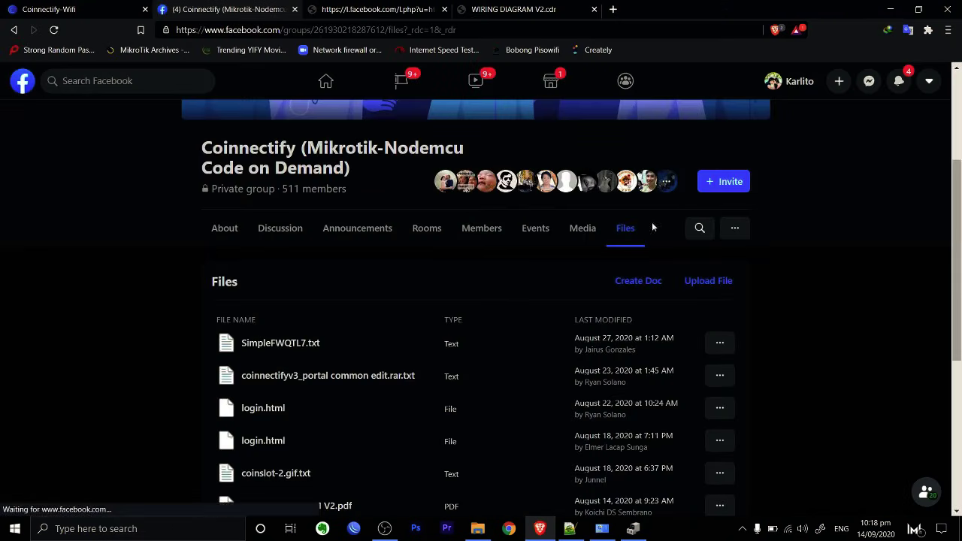
pyautogui.scroll(-2, 404, 314)
pyautogui.scroll(-4, 302, 390)
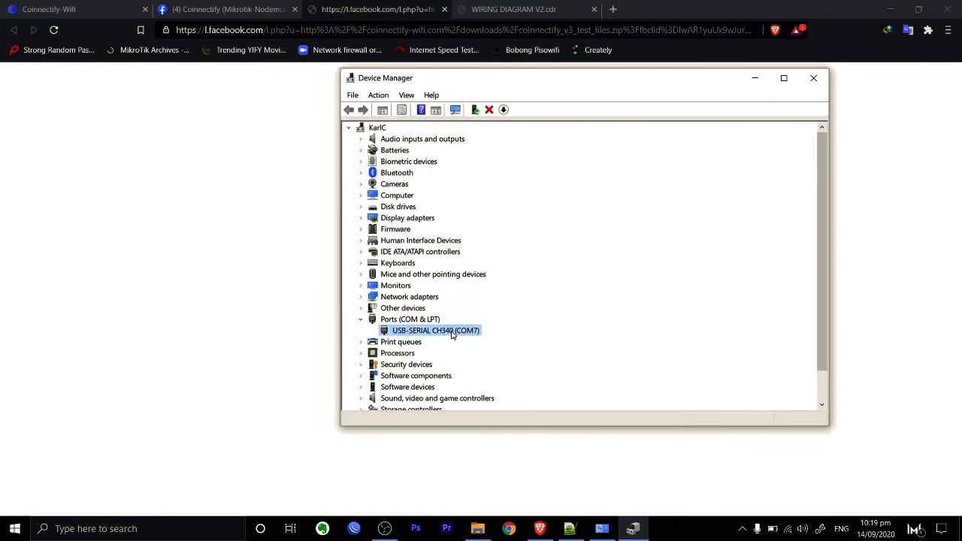
pyautogui.click(813, 77)
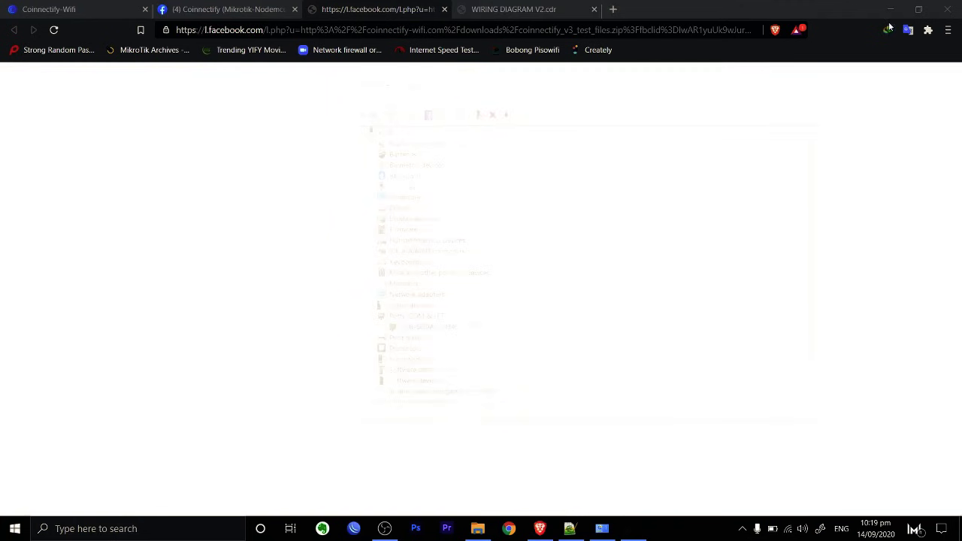
pyautogui.click(891, 9)
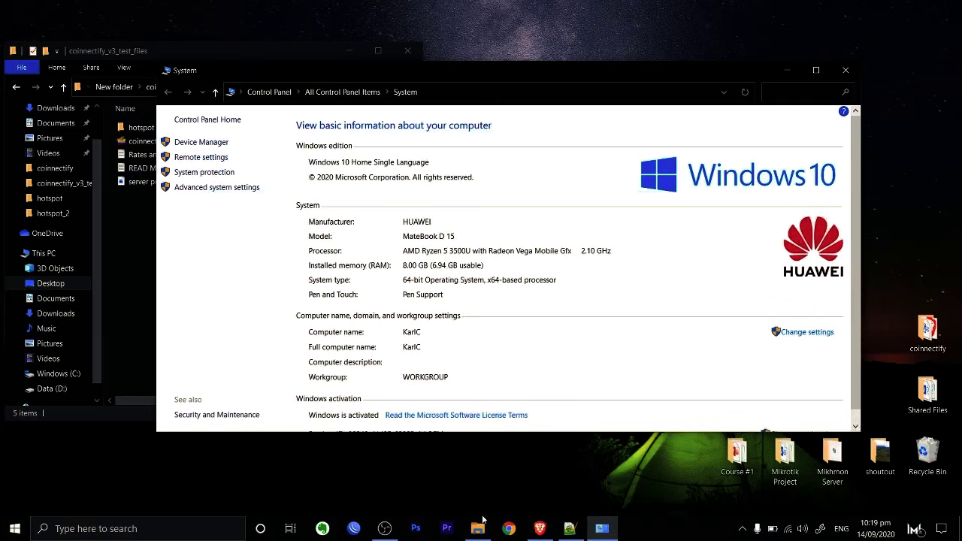
# Step: Go up to the coinnectify folder, launch NodeMCU-PyFlasher-4.0-x64, and close the System window
pyautogui.click(479, 526)
pyautogui.moveTo(217, 54); pyautogui.dragTo(365, 70)
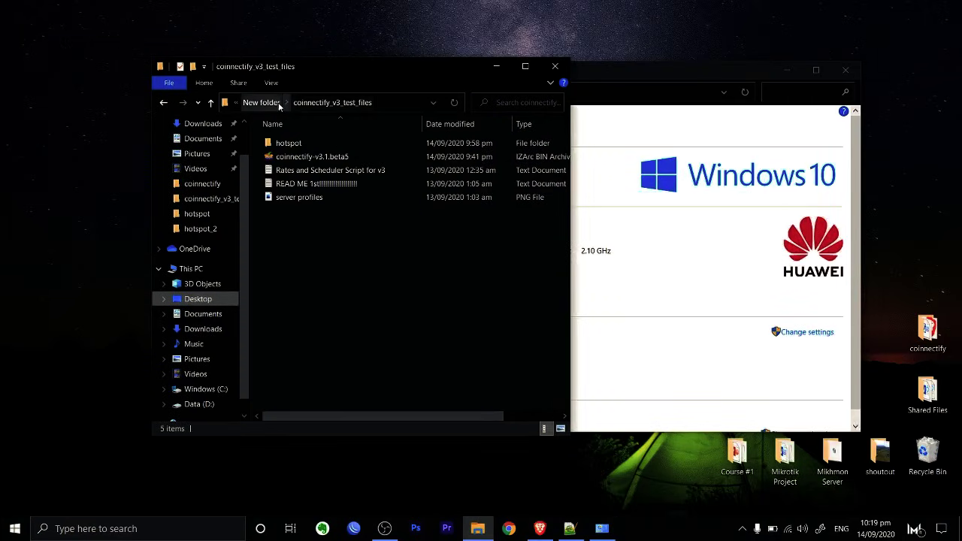
pyautogui.click(277, 103)
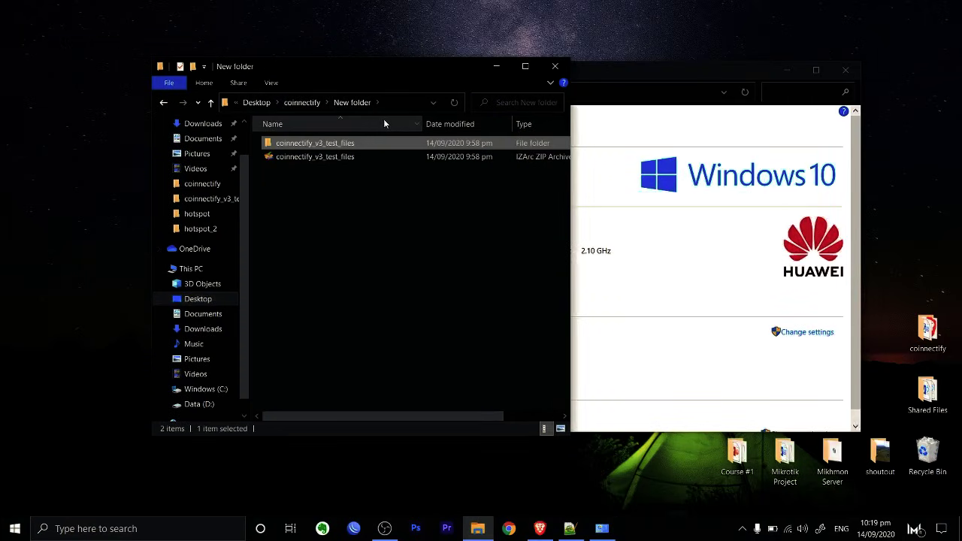
pyautogui.hotkey('alt', 'Up')
pyautogui.click(325, 293)
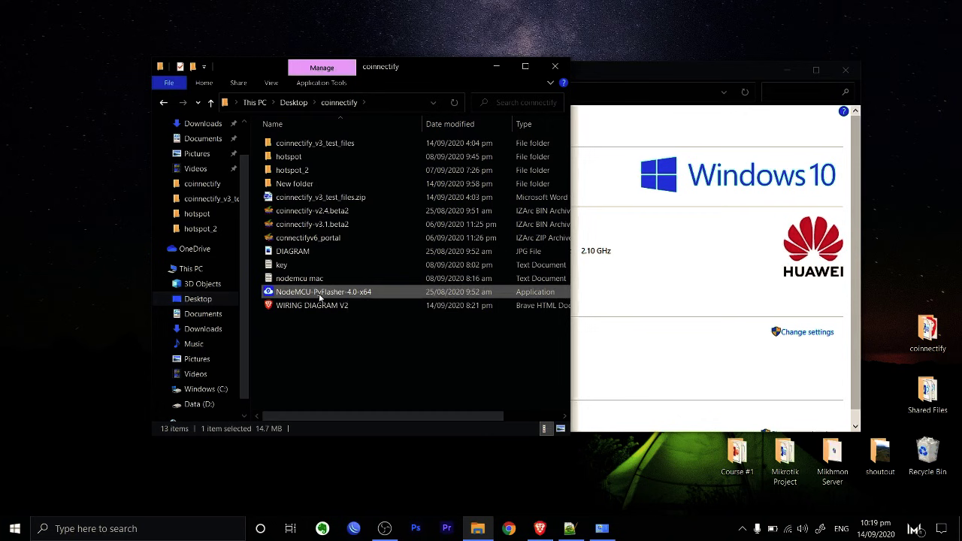
pyautogui.click(843, 69)
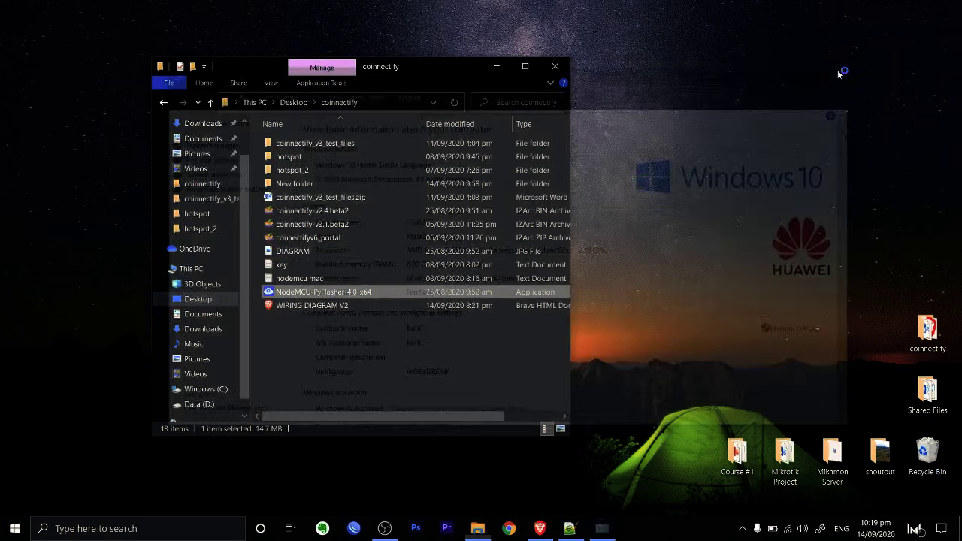
# Step: Minimise Explorer and check Device Manager's Ports list for the CH340 adapter's COM port
pyautogui.click(496, 66)
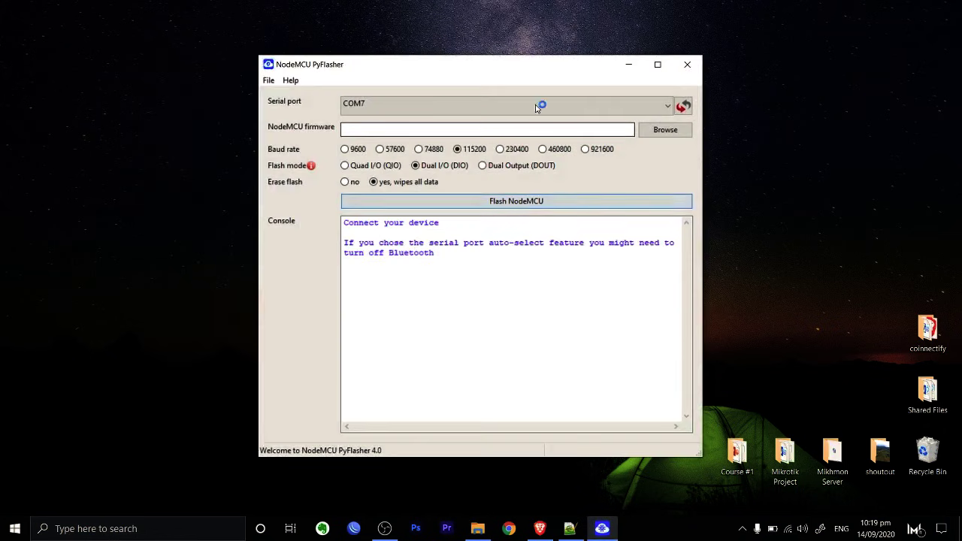
pyautogui.moveTo(506, 63); pyautogui.dragTo(521, 46)
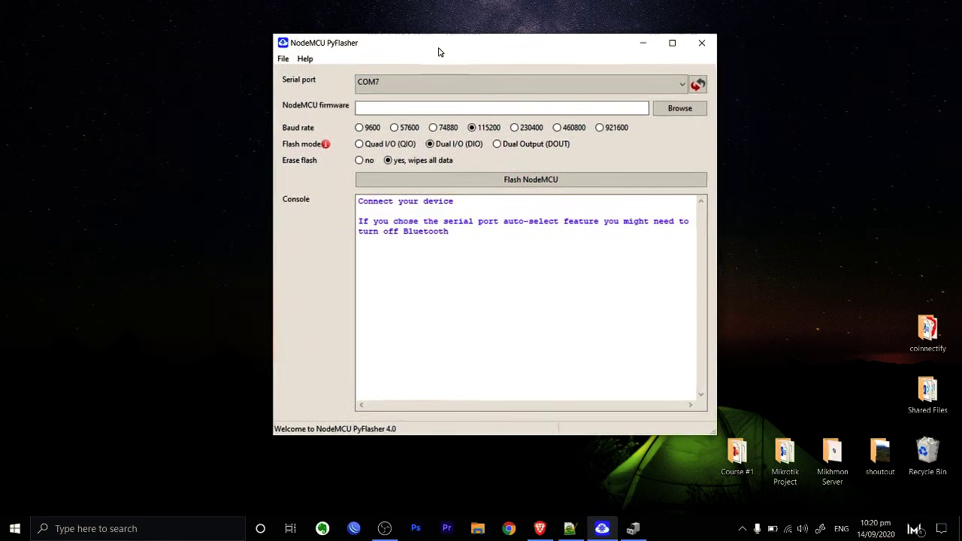
pyautogui.click(394, 89)
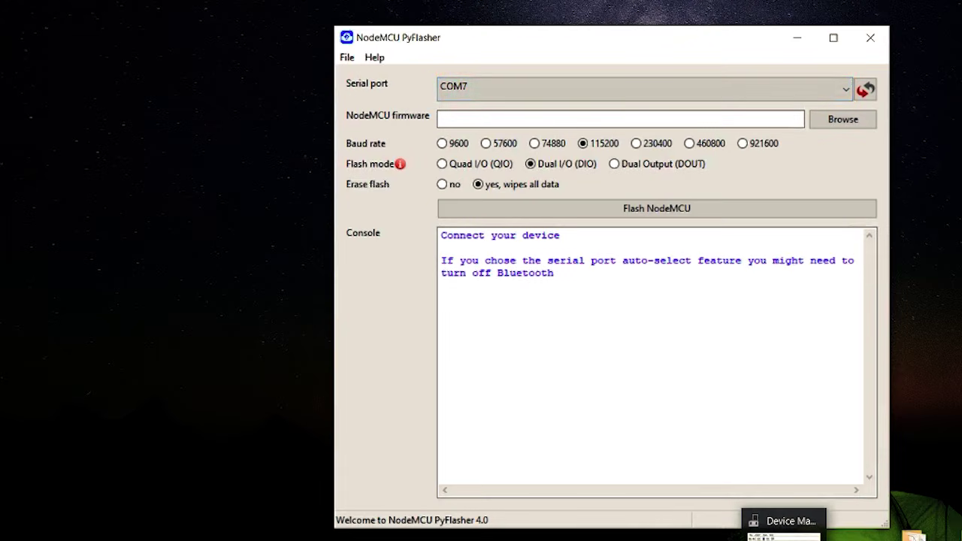
pyautogui.click(788, 529)
pyautogui.click(178, 343)
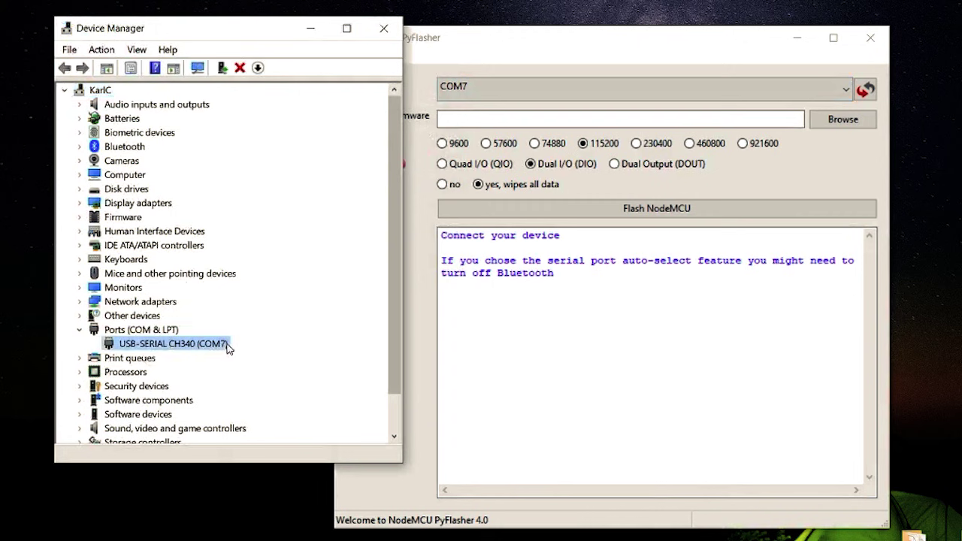
# Step: Choose COM7 in PyFlasher's Serial port dropdown
pyautogui.click(492, 89)
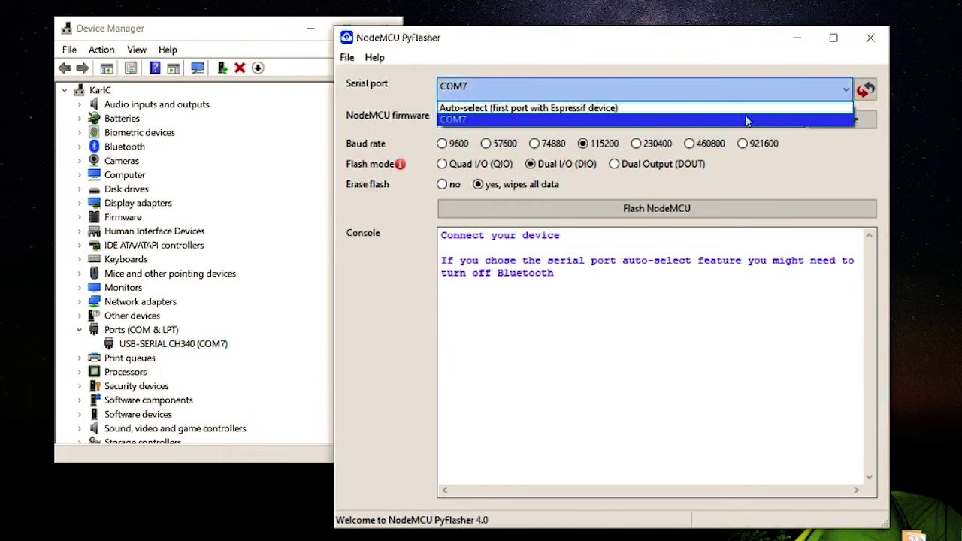
pyautogui.click(380, 49)
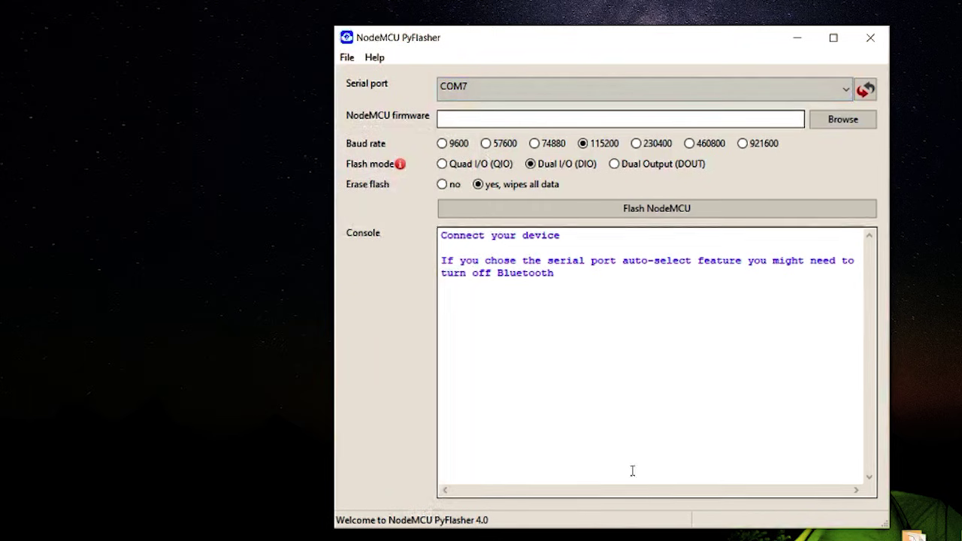
pyautogui.hotkey('alt', 'Tab')
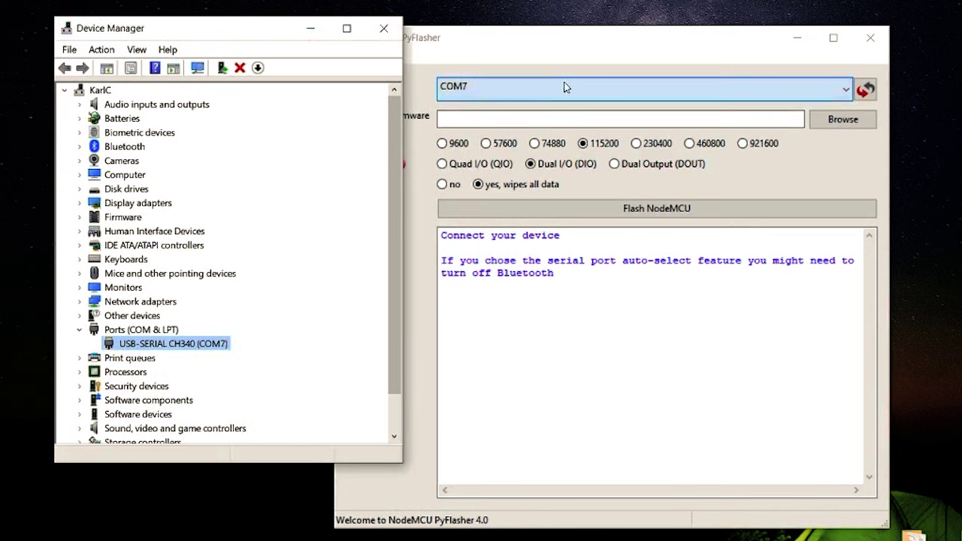
pyautogui.click(518, 88)
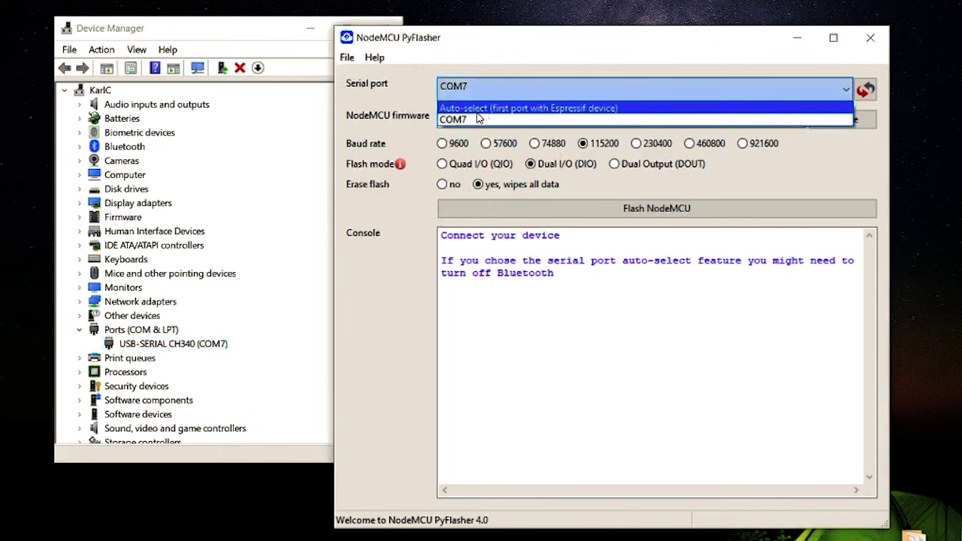
pyautogui.click(505, 121)
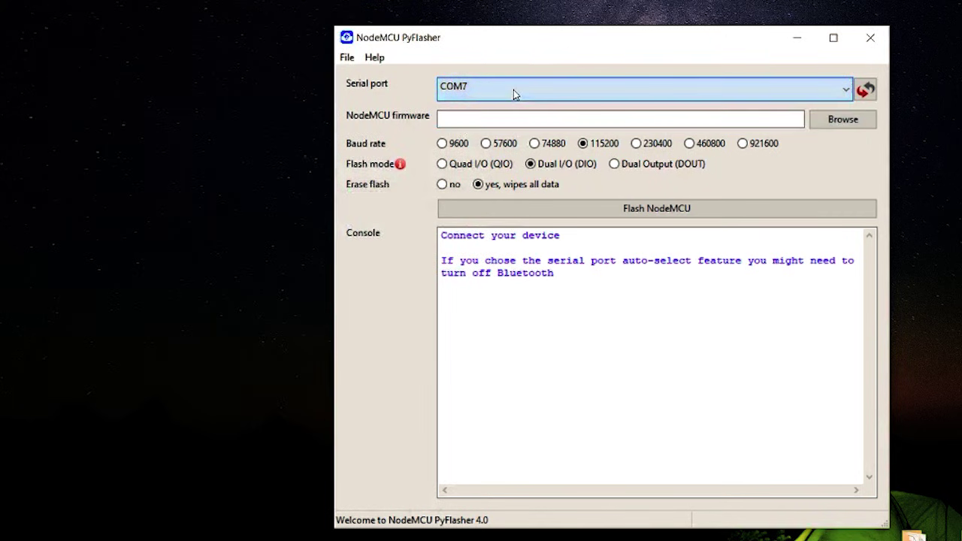
pyautogui.click(513, 90)
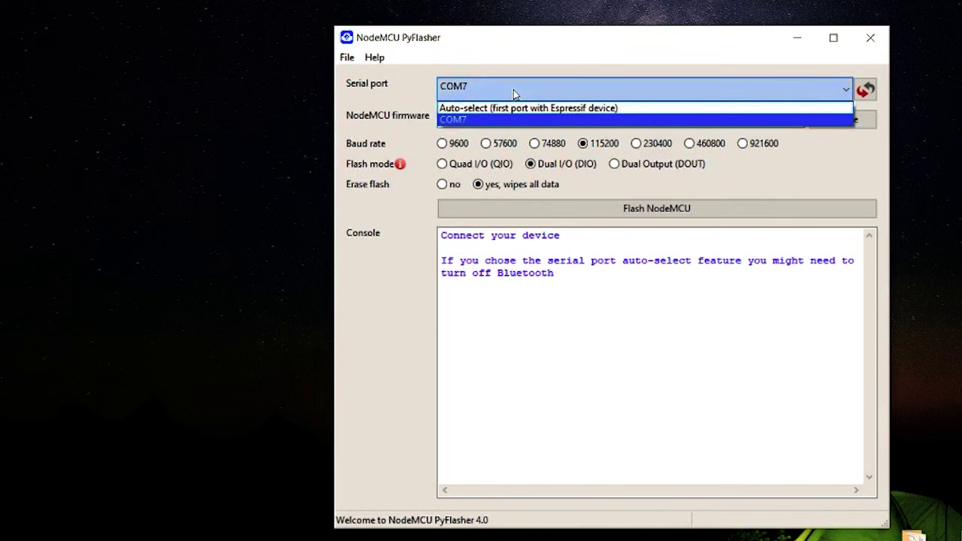
pyautogui.click(514, 89)
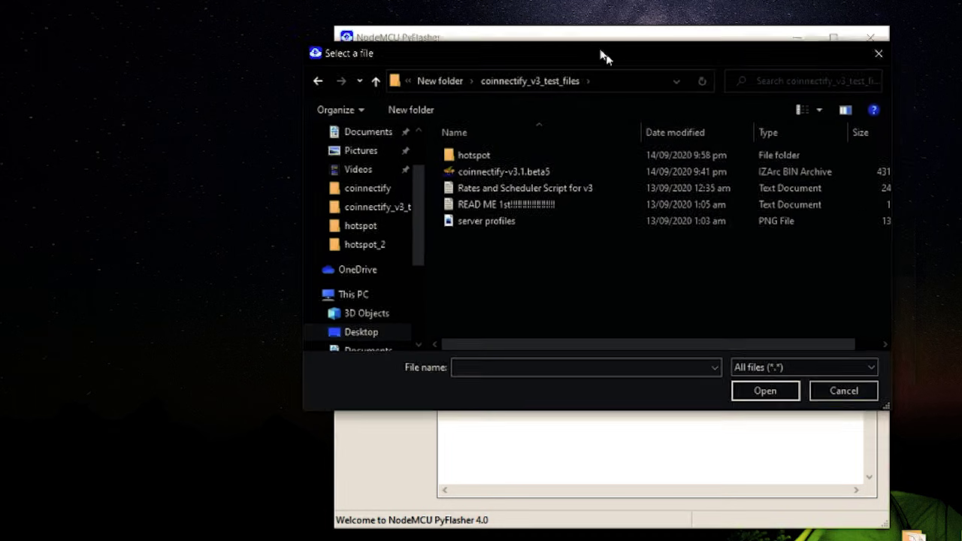
# Step: Load coinnectify-v3.1.beta5 from coinnectify_v3_test_files as the firmware file
pyautogui.moveTo(605, 58); pyautogui.dragTo(589, 42)
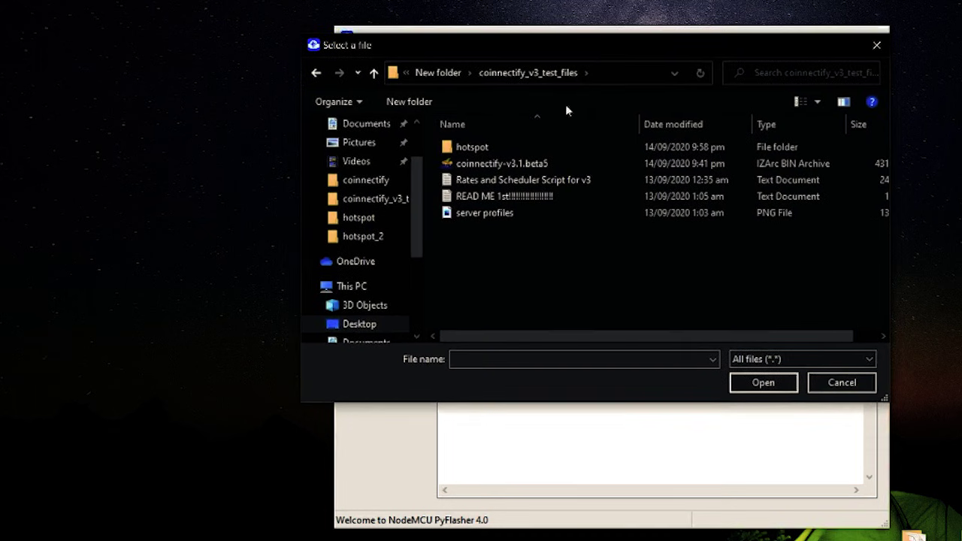
pyautogui.click(523, 163)
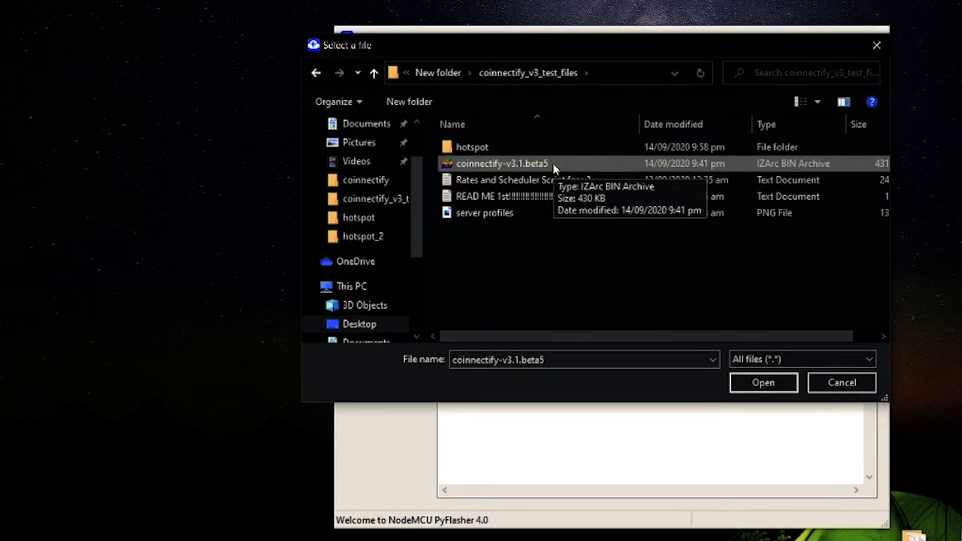
pyautogui.click(522, 179)
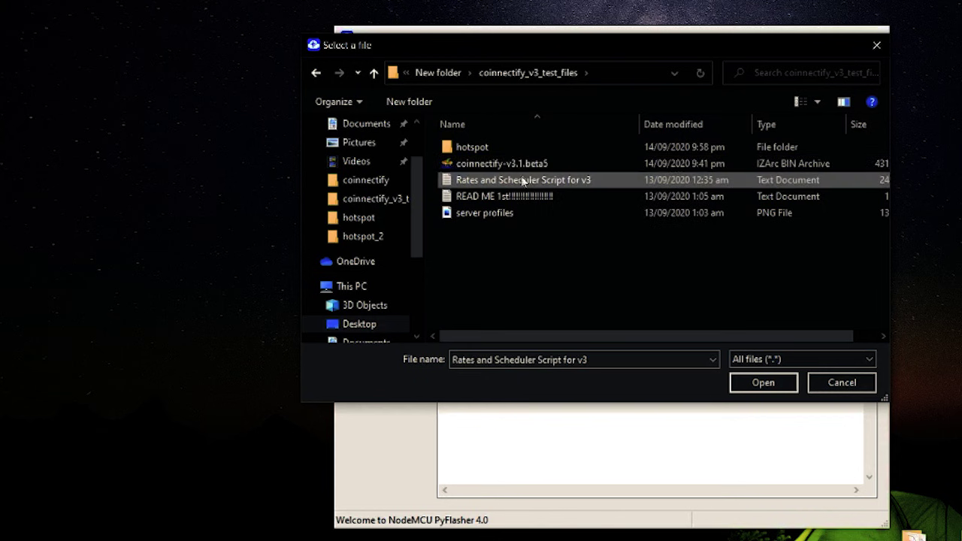
pyautogui.doubleClick(524, 163)
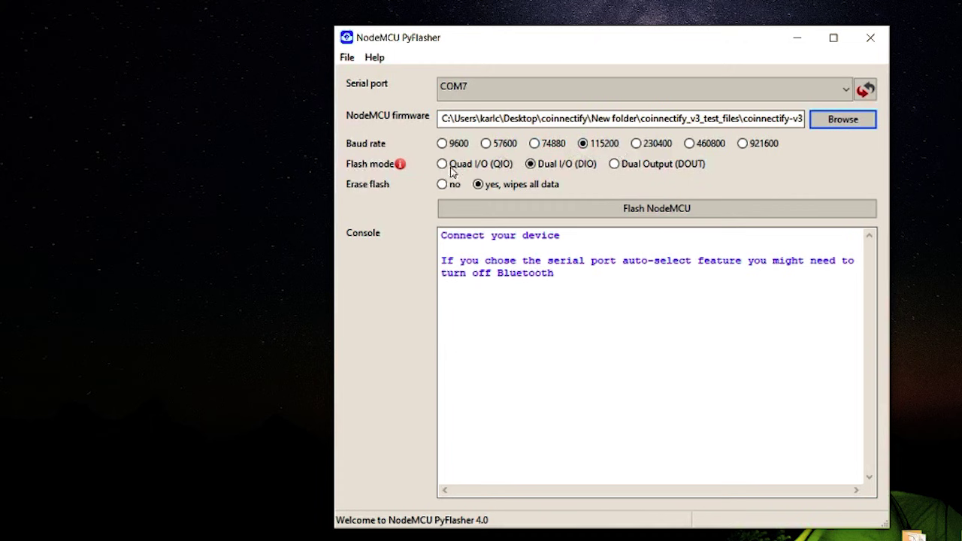
# Step: Start flashing the coinnectify firmware to the board on COM7 with Flash NodeMCU
pyautogui.moveTo(450, 171)
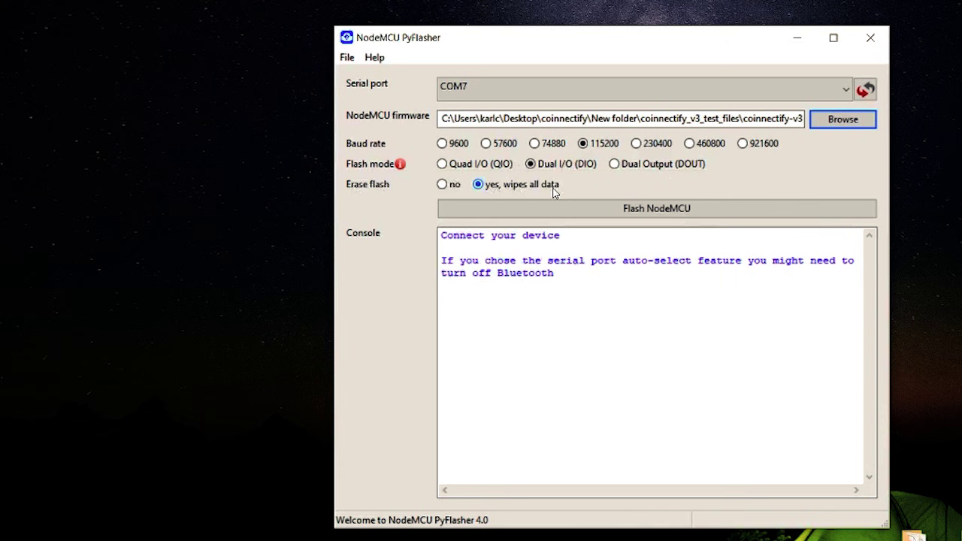
pyautogui.moveTo(686, 43); pyautogui.dragTo(699, 60)
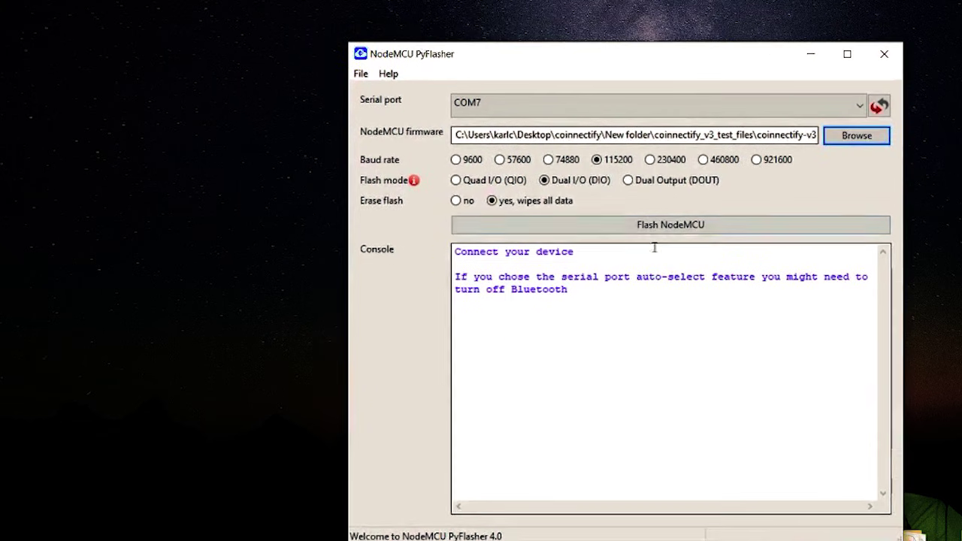
pyautogui.click(669, 226)
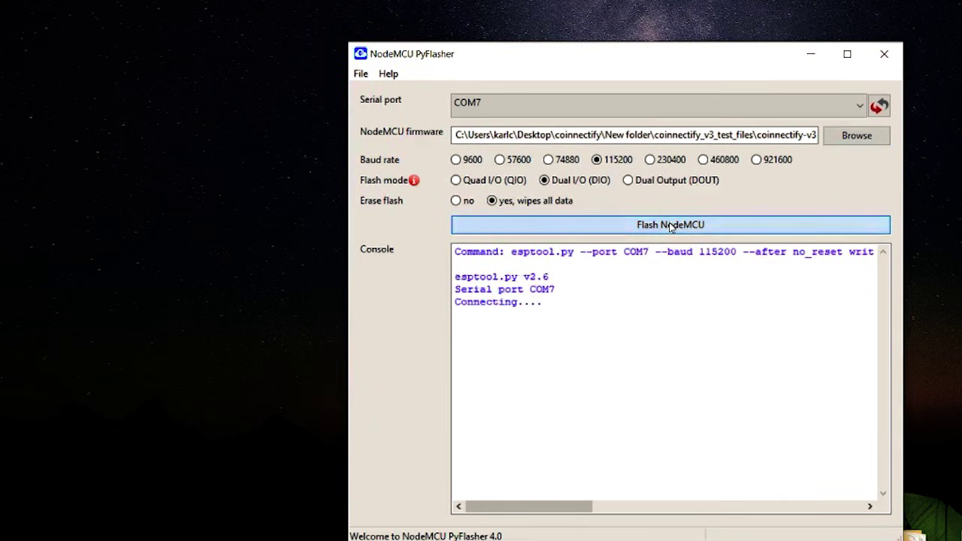
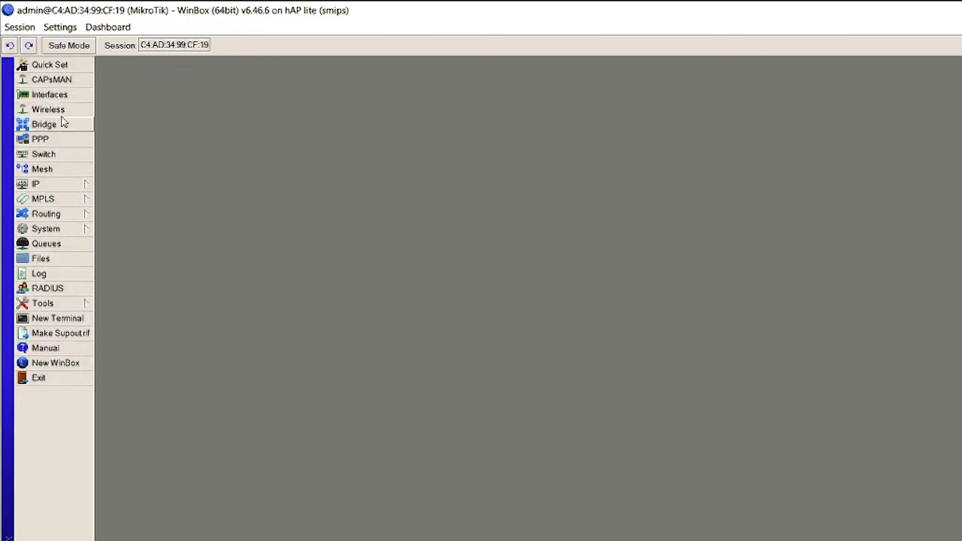
# Step: Show the Interface List and select the disabled wlan1 wireless interface
pyautogui.click(65, 95)
pyautogui.moveTo(564, 155); pyautogui.dragTo(558, 180)
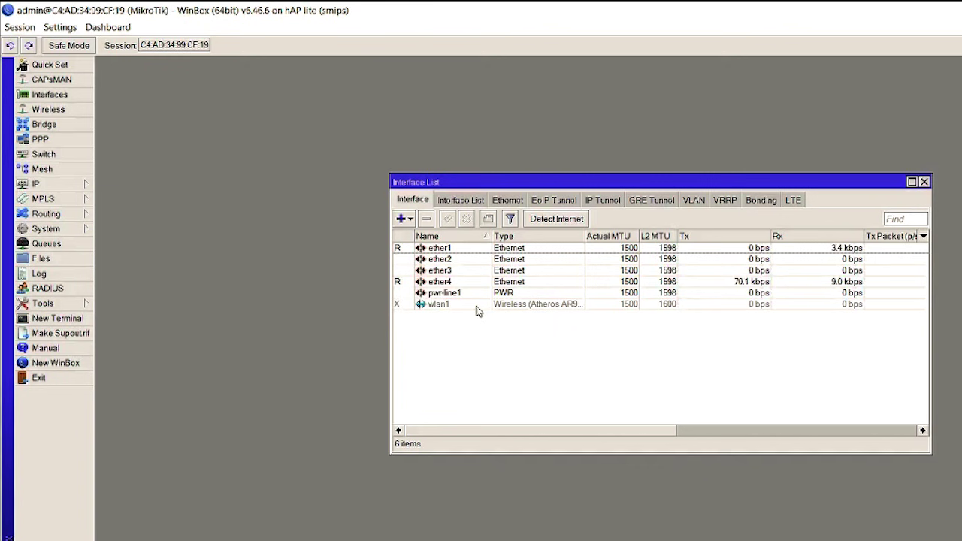
pyautogui.click(476, 304)
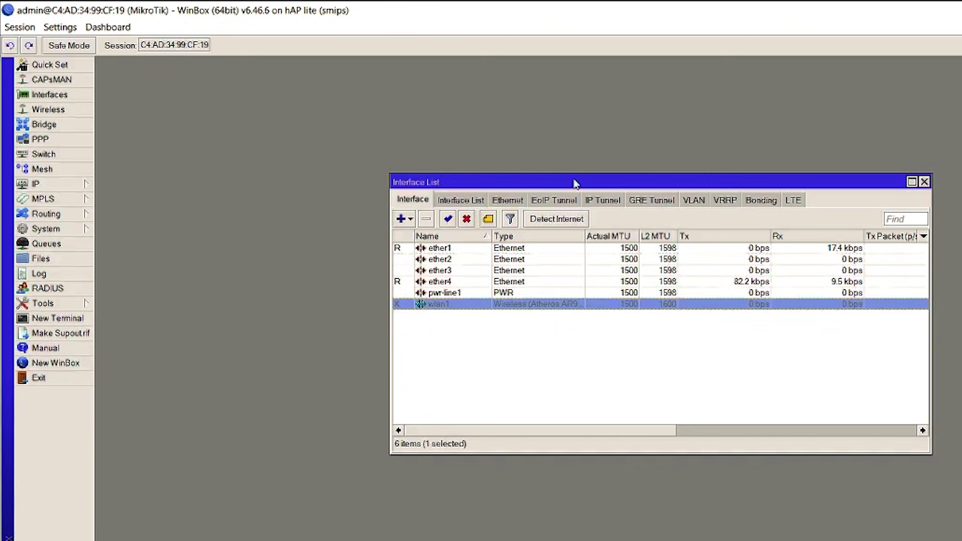
pyautogui.moveTo(575, 182); pyautogui.dragTo(560, 172)
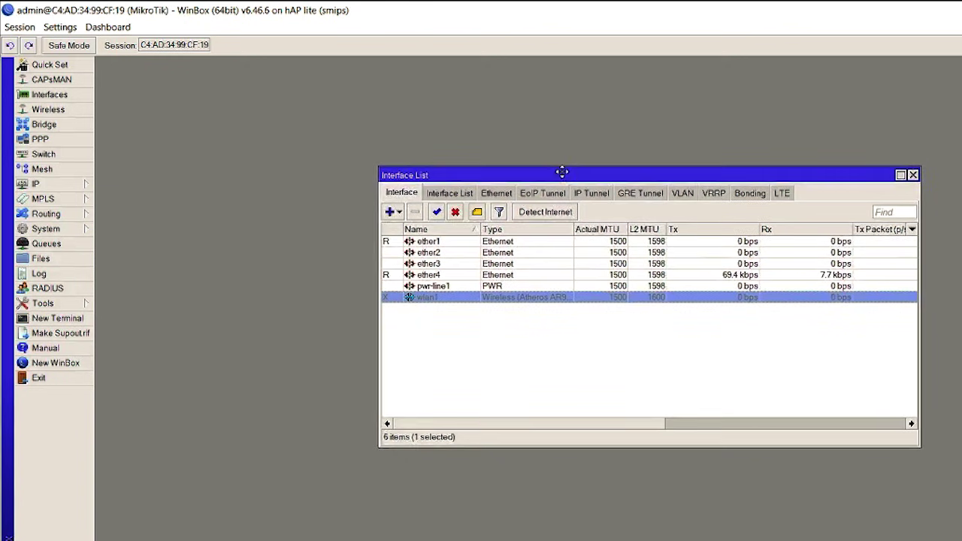
# Step: Configure wlan1 as ap bridge on 2GHz-B/G/N, frequency 2412, SSID PISO_WIFI
pyautogui.doubleClick(439, 304)
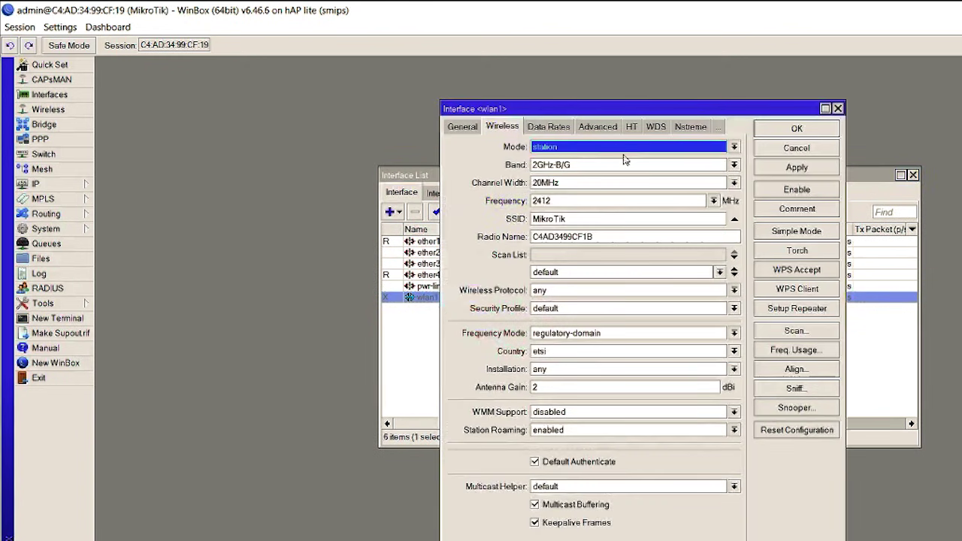
pyautogui.click(572, 153)
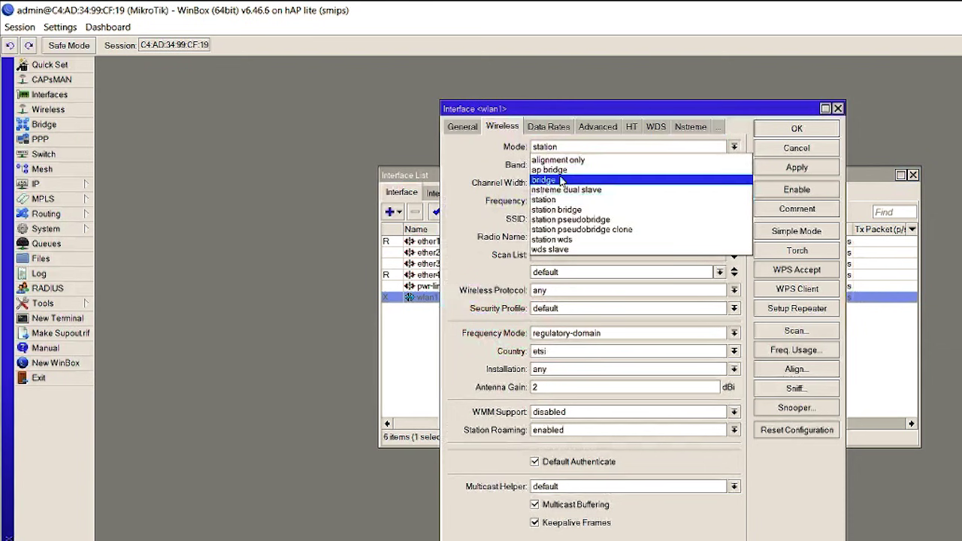
pyautogui.click(563, 171)
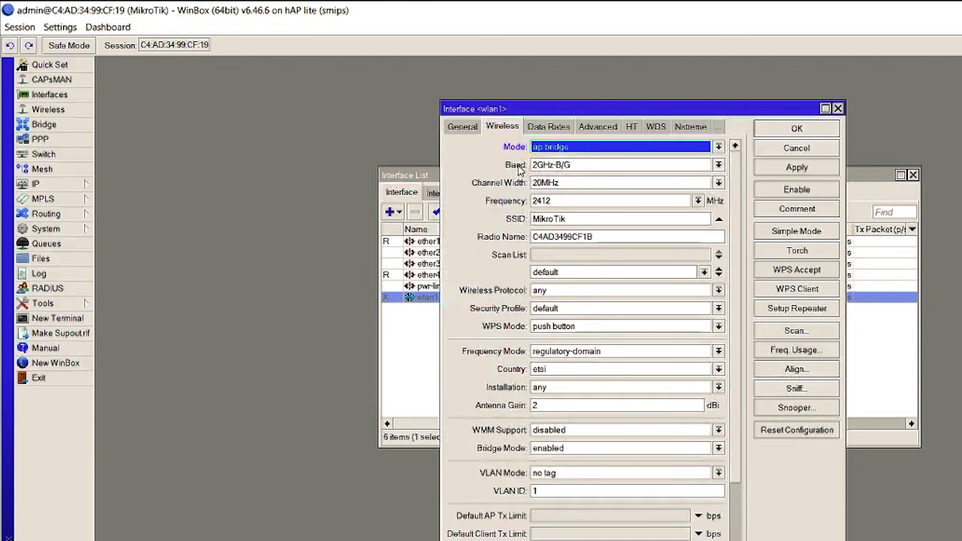
pyautogui.click(567, 168)
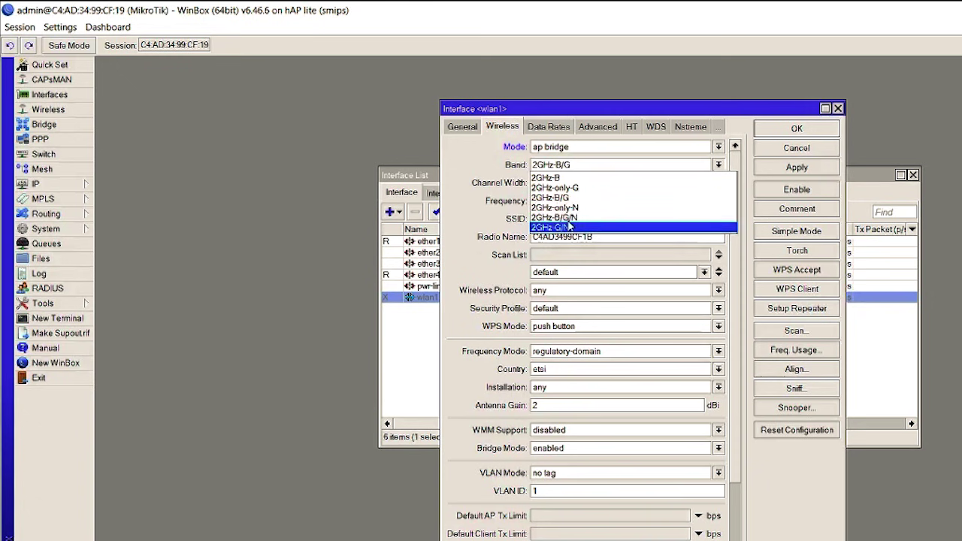
pyautogui.click(571, 217)
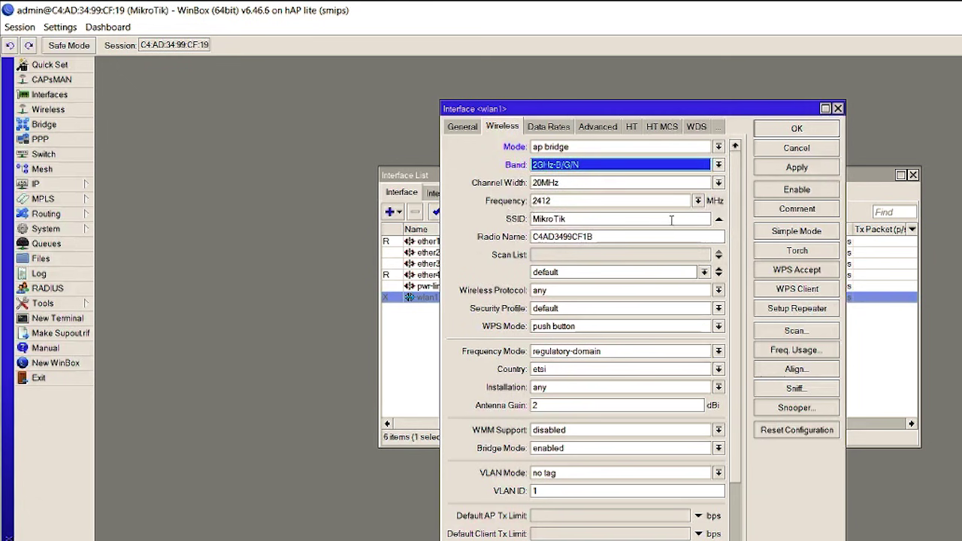
pyautogui.click(698, 200)
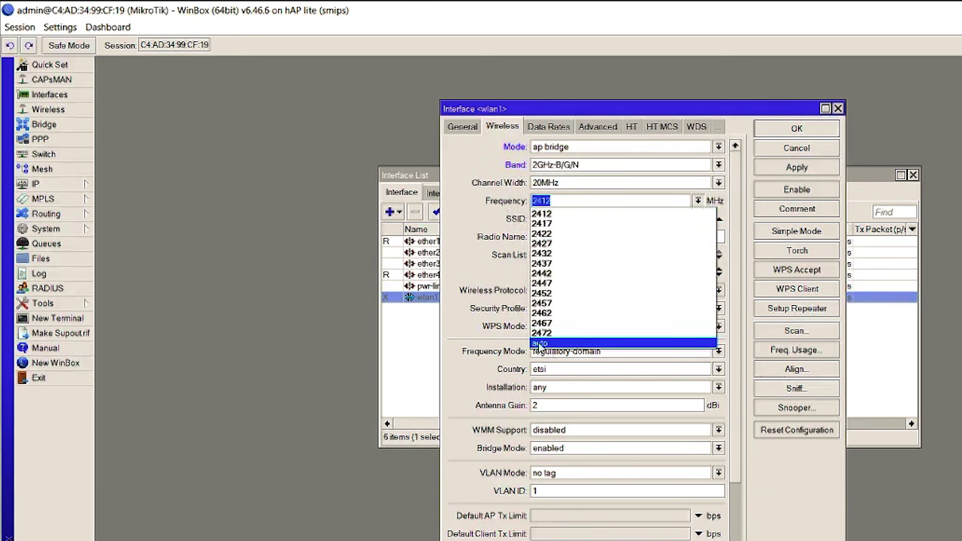
pyautogui.press('Tab')
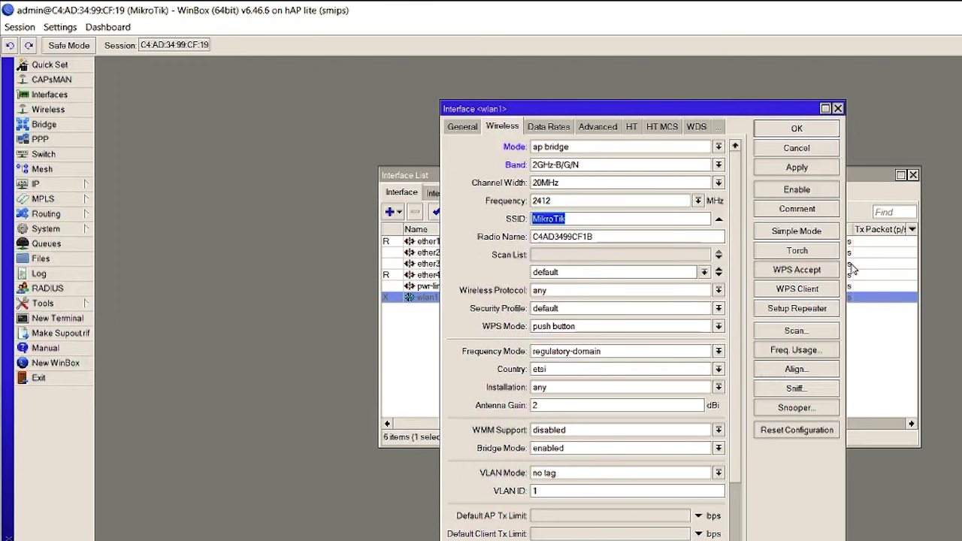
pyautogui.write('PISO_WIFI')
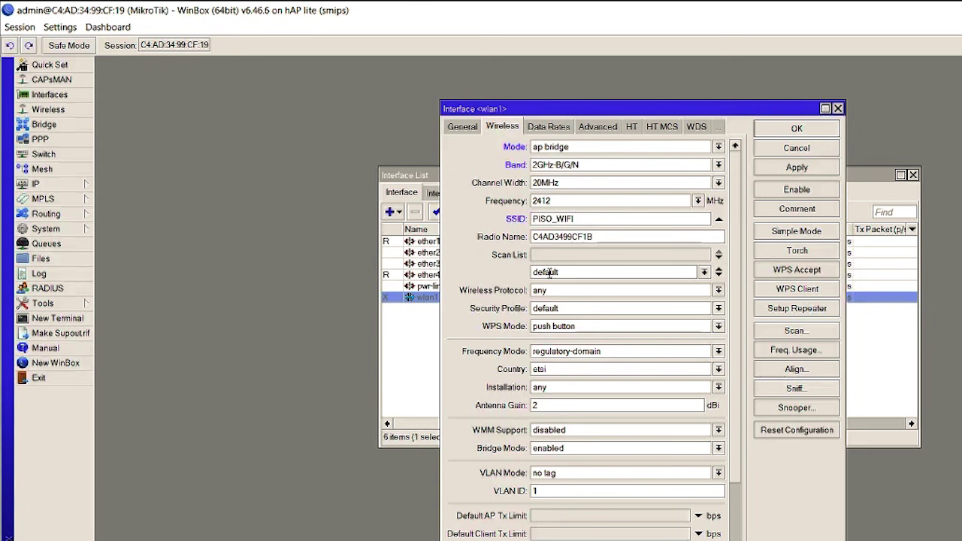
# Step: Set wlan1's wireless protocol to 802.11, country to philippines, and antenna gain to 3
pyautogui.click(568, 293)
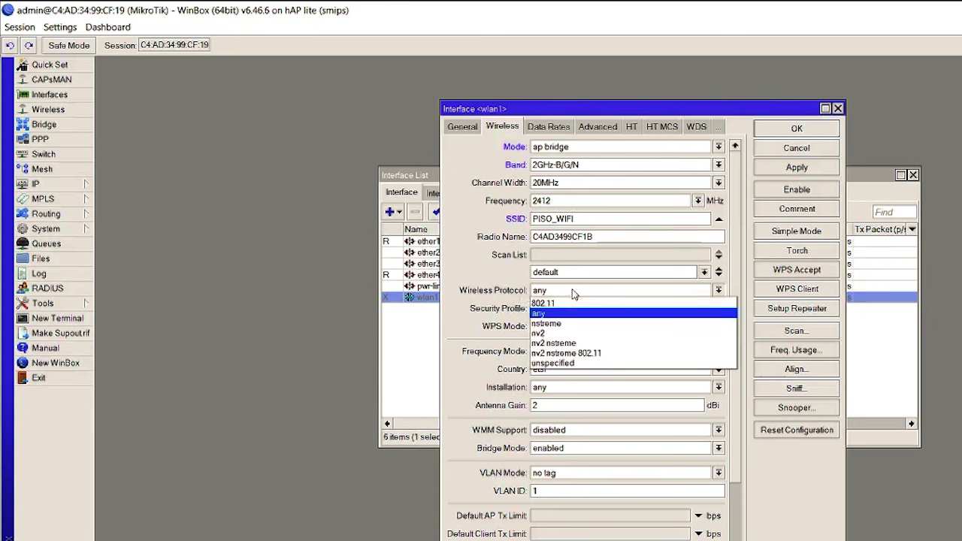
pyautogui.click(560, 291)
pyautogui.click(558, 292)
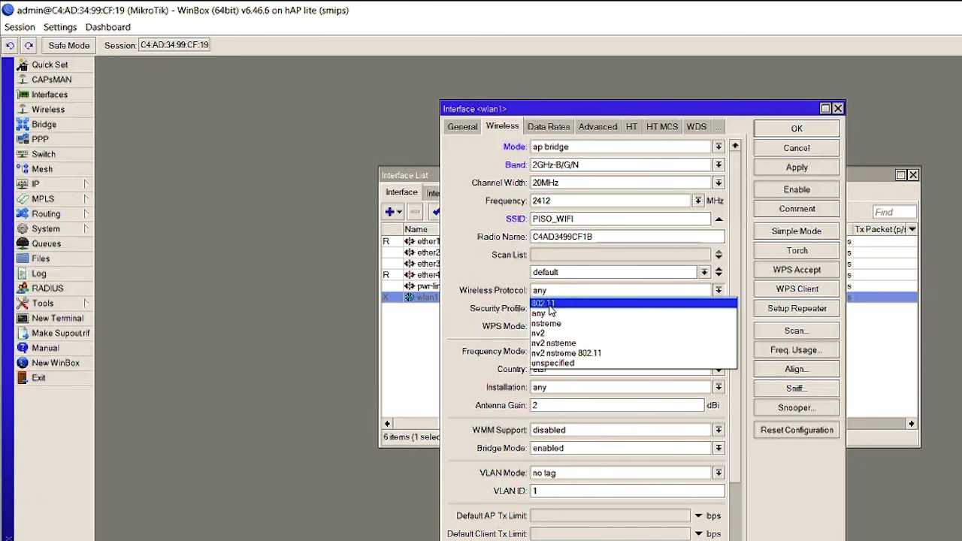
pyautogui.click(549, 304)
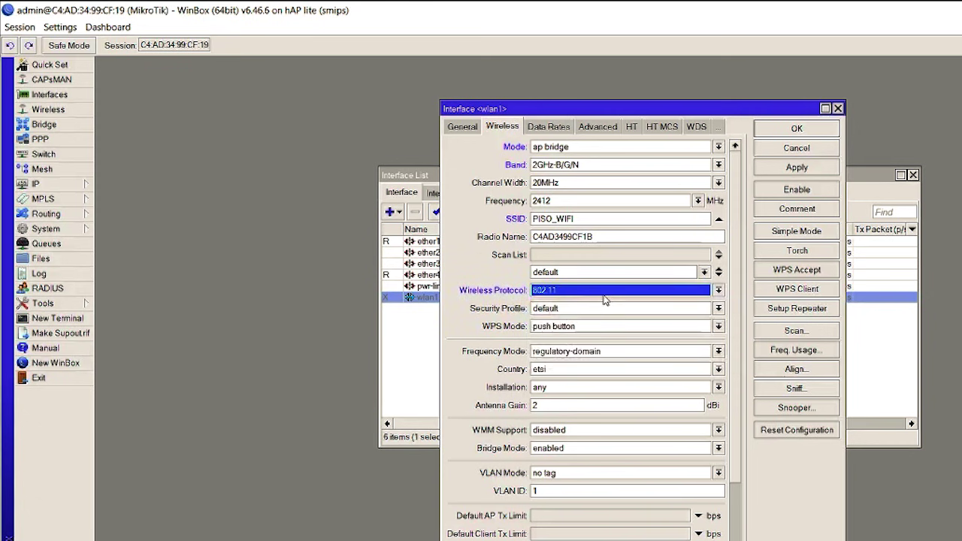
pyautogui.click(564, 369)
pyautogui.scroll(-7, 573, 455)
pyautogui.scroll(-10, 572, 457)
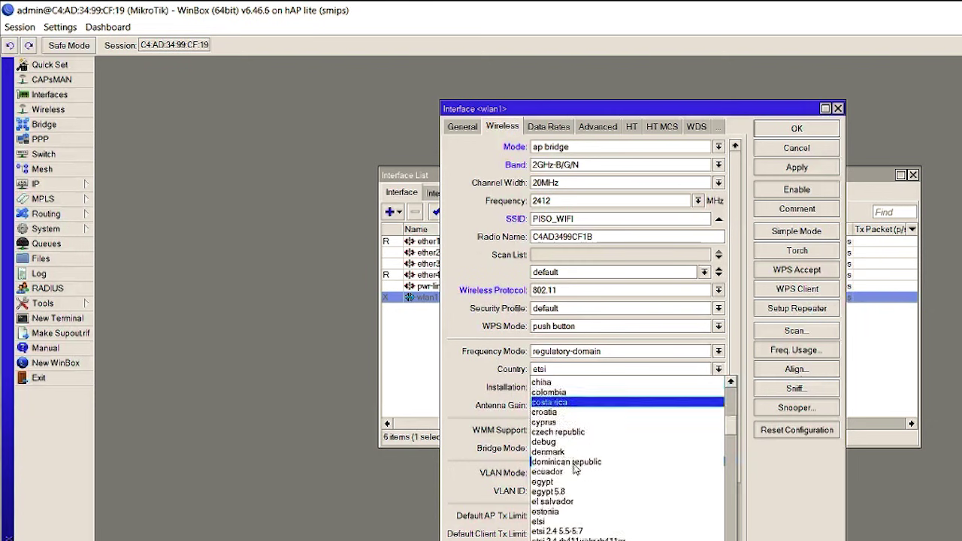
pyautogui.scroll(-11, 576, 471)
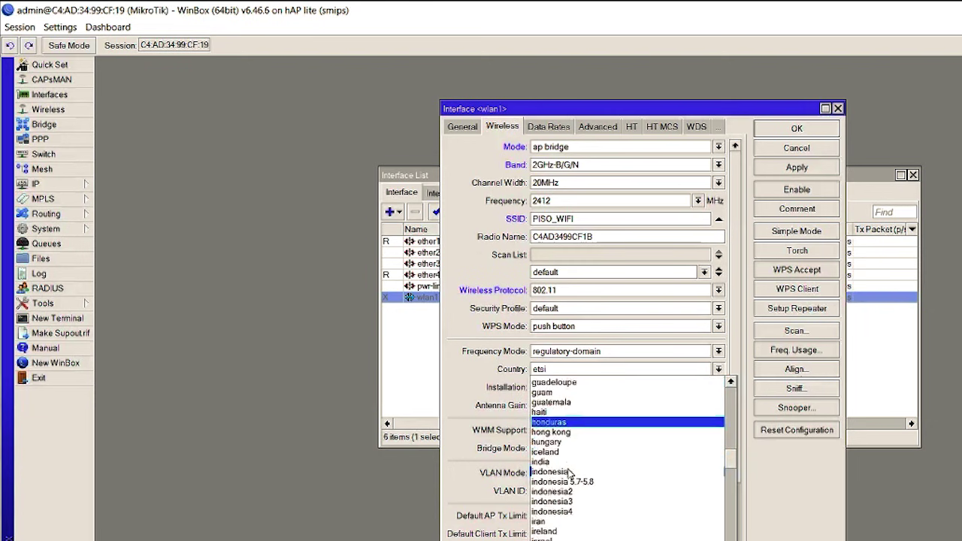
pyautogui.scroll(-10, 556, 512)
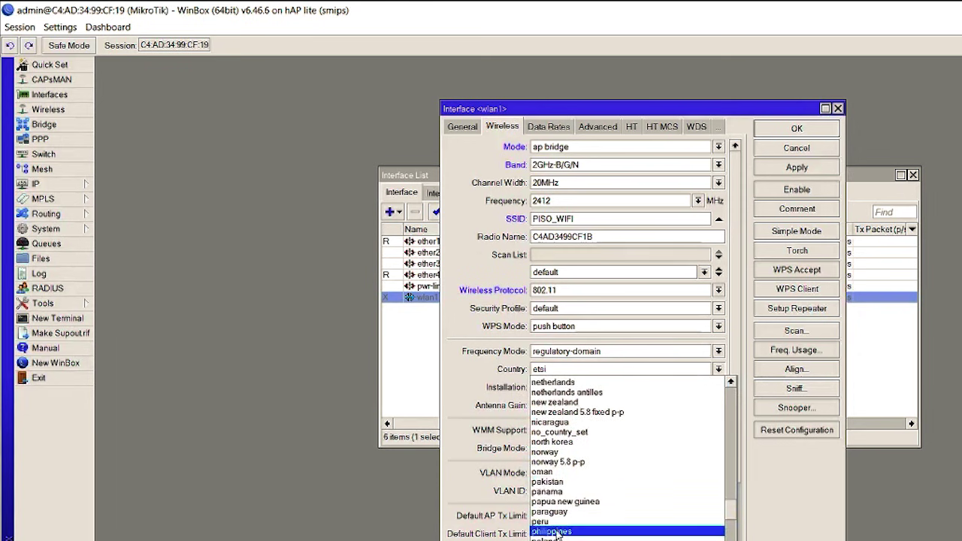
pyautogui.click(559, 532)
pyautogui.click(564, 389)
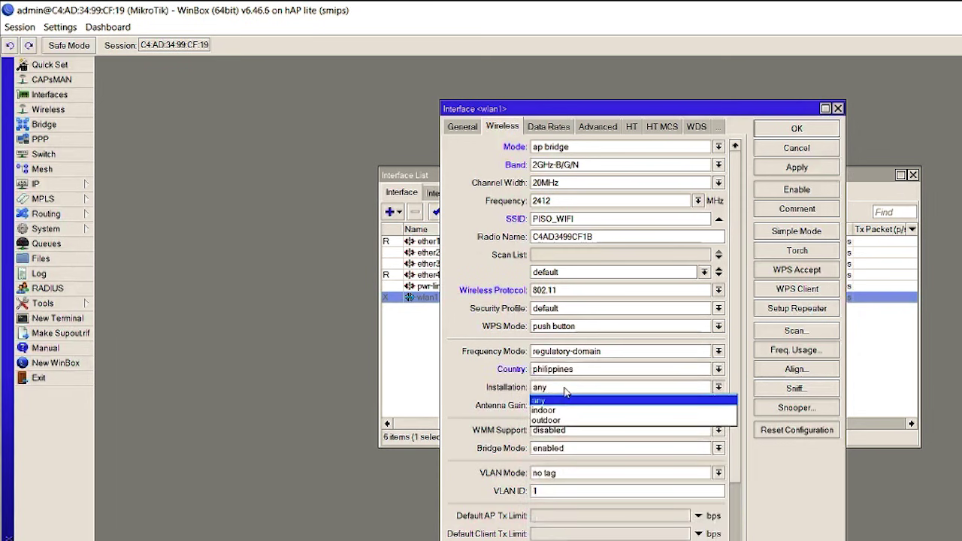
pyautogui.click(565, 392)
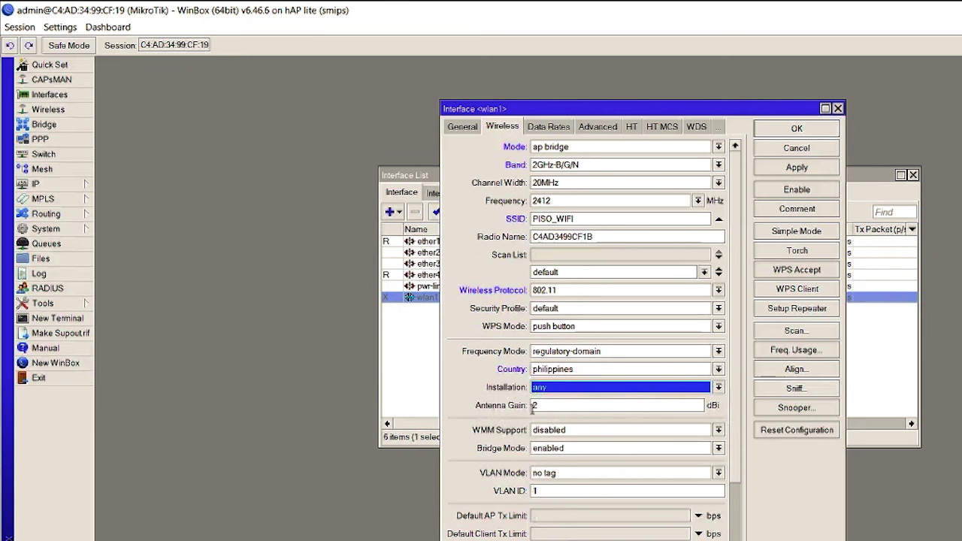
pyautogui.moveTo(598, 408); pyautogui.dragTo(503, 406)
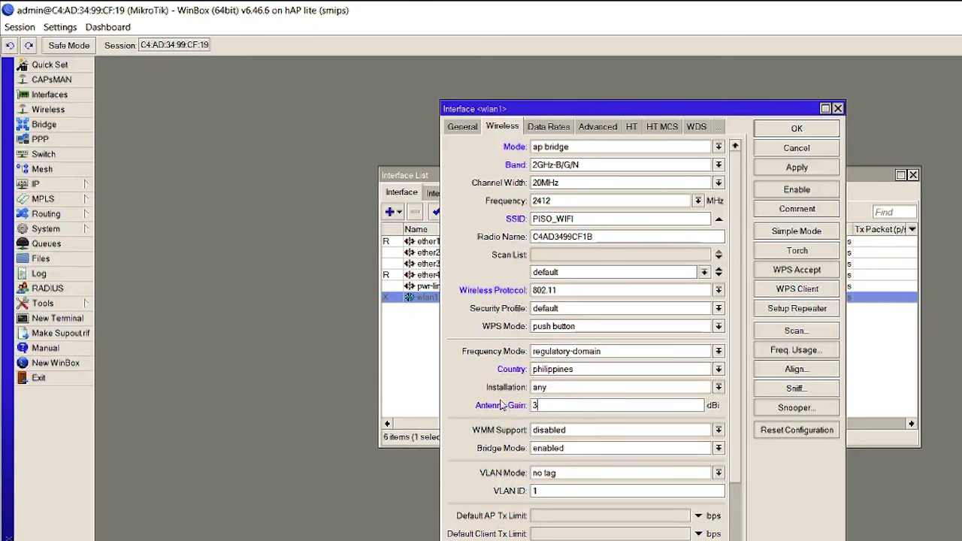
# Step: Apply the wireless changes, enable wlan1 and close its settings window
pyautogui.click(406, 350)
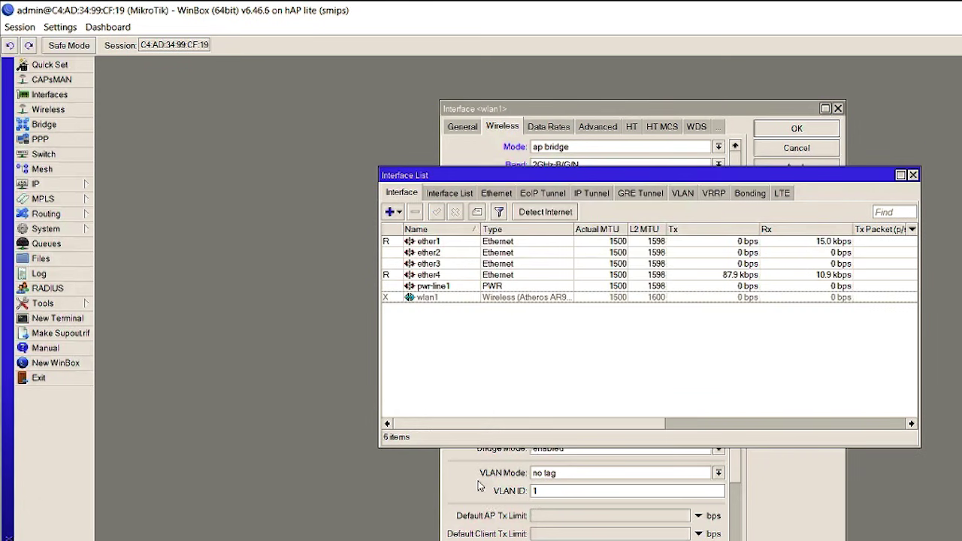
pyautogui.click(486, 490)
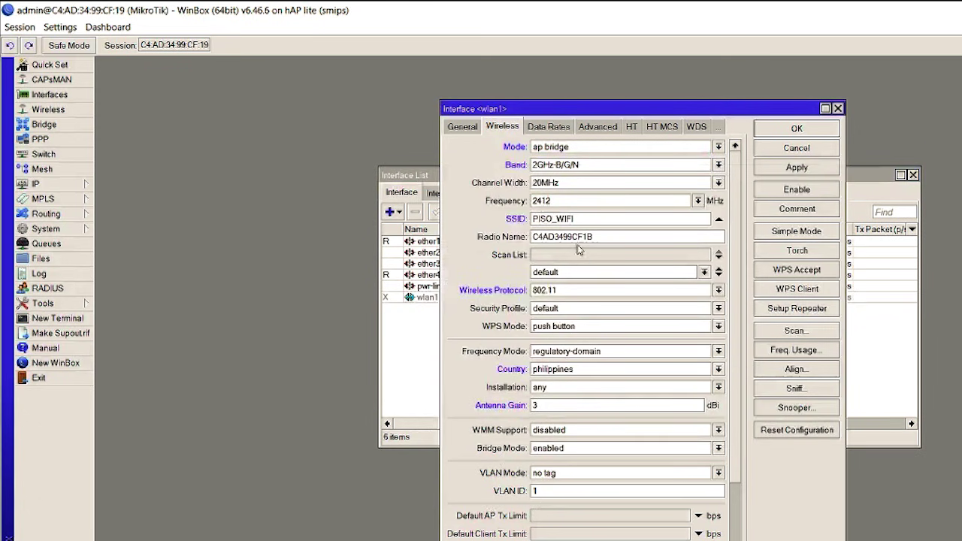
pyautogui.click(799, 168)
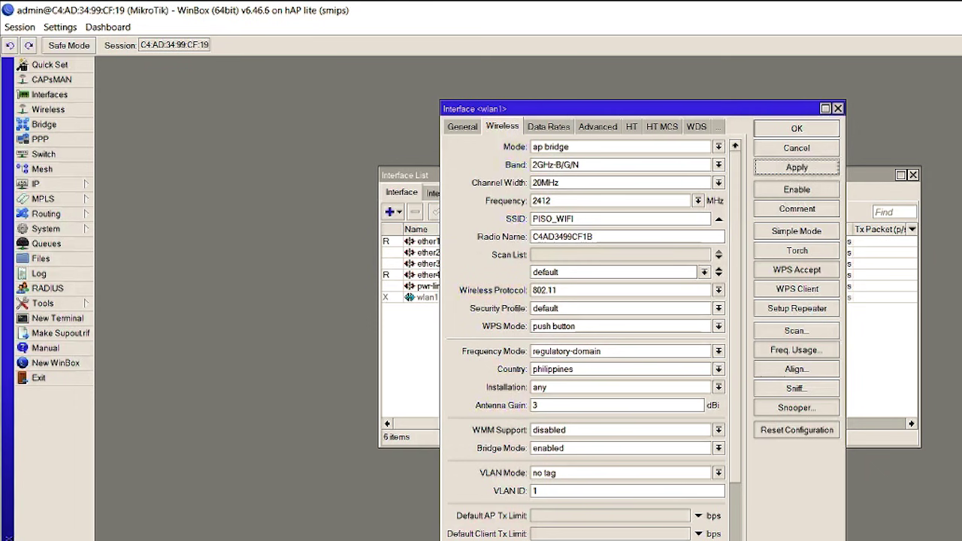
pyautogui.click(797, 190)
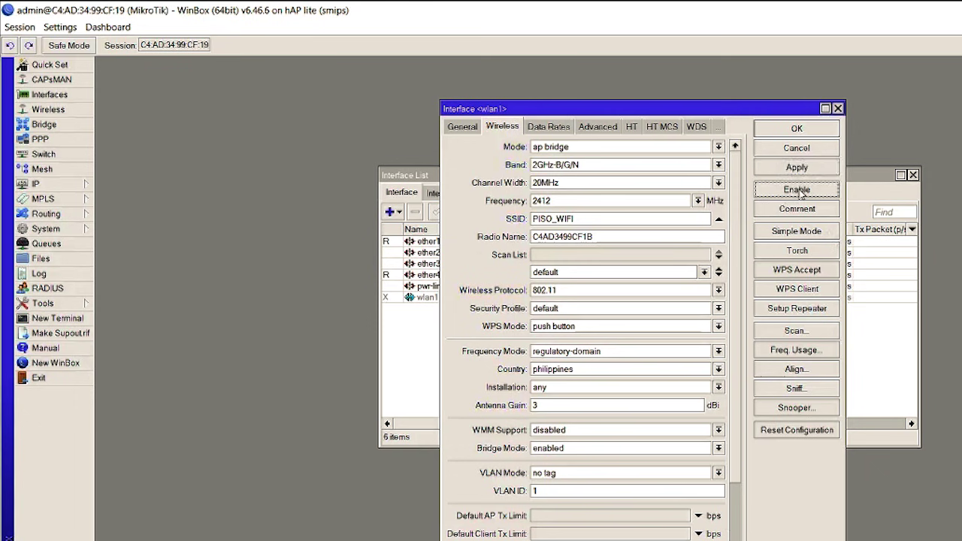
pyautogui.click(796, 129)
# Step: Select the wlan1 and ether1–ether4 rows in turn in the Interface List
pyautogui.click(442, 297)
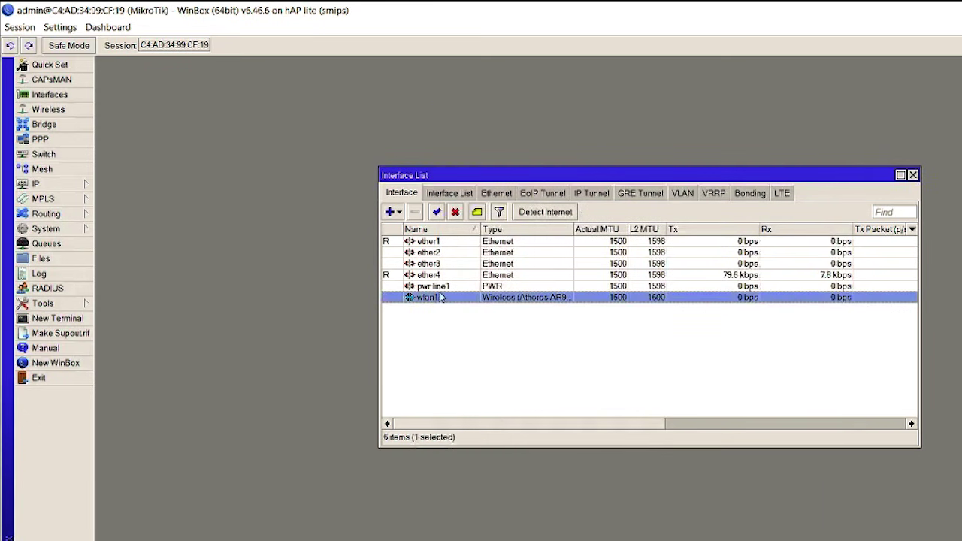
pyautogui.click(439, 275)
pyautogui.click(438, 264)
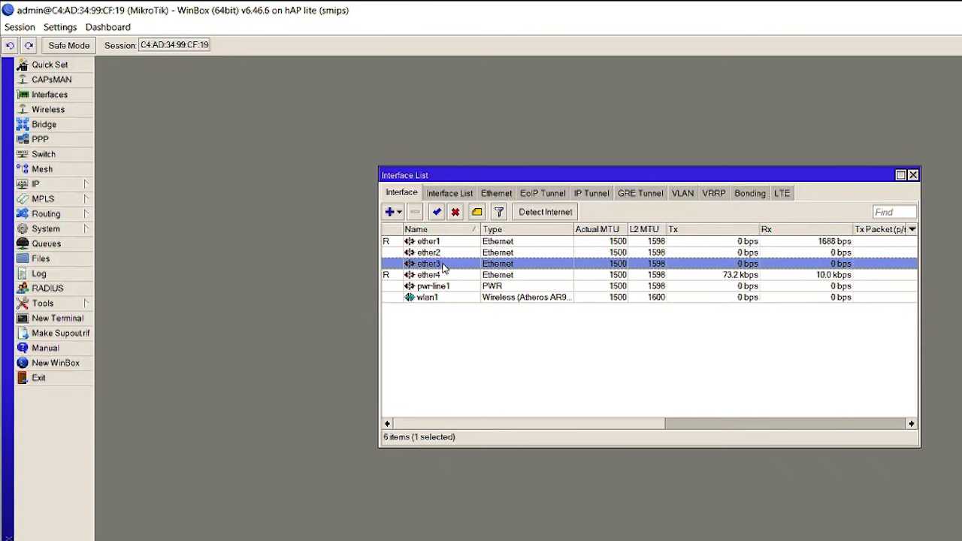
pyautogui.click(439, 245)
pyautogui.click(441, 266)
pyautogui.click(435, 243)
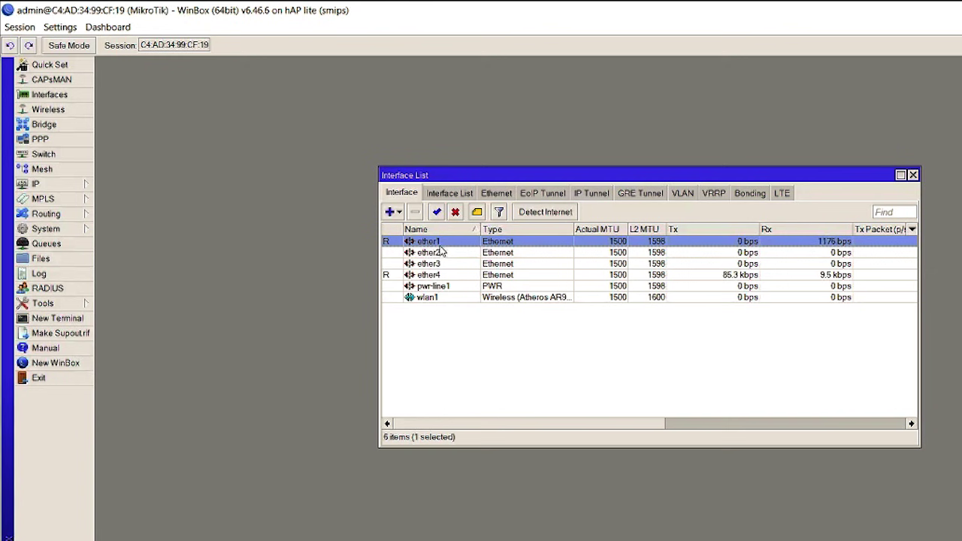
pyautogui.click(438, 255)
pyautogui.click(454, 267)
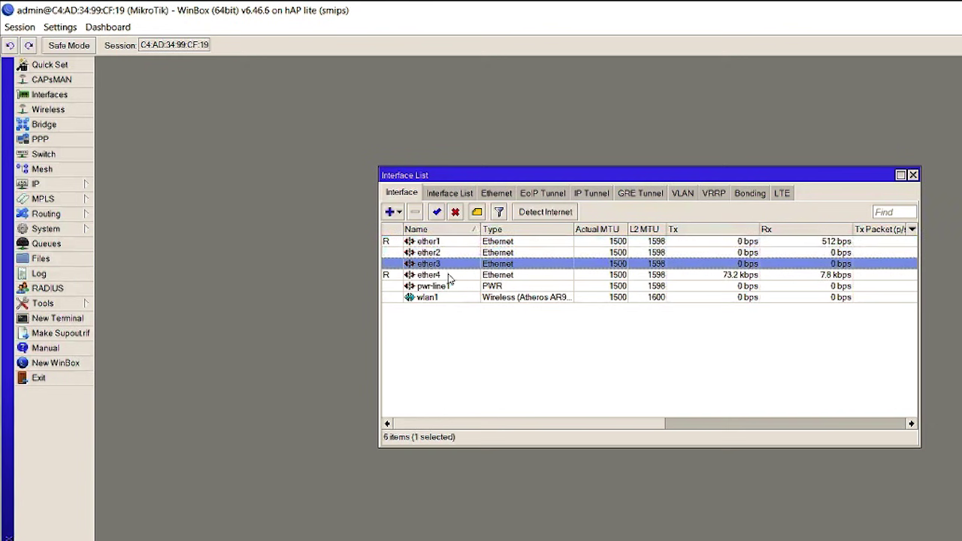
pyautogui.click(451, 276)
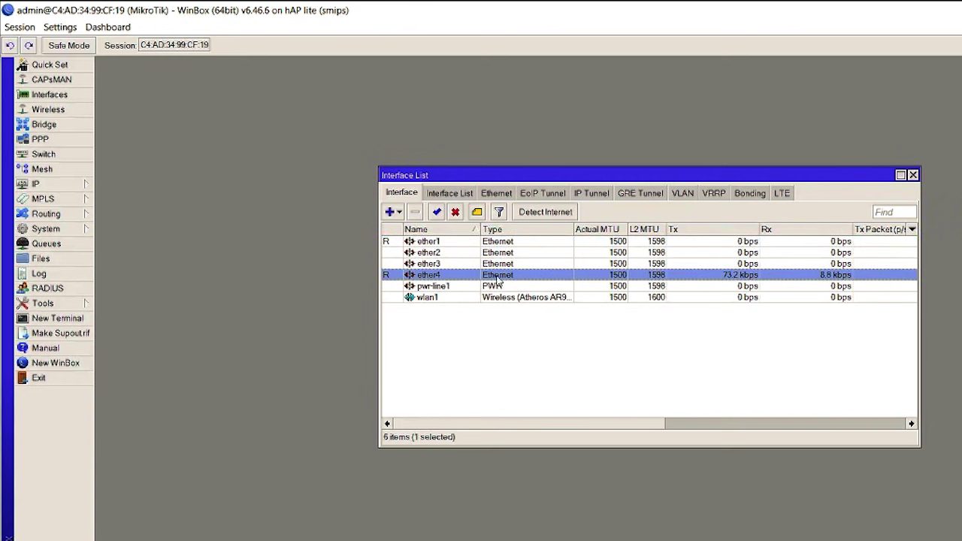
pyautogui.click(448, 255)
pyautogui.click(442, 265)
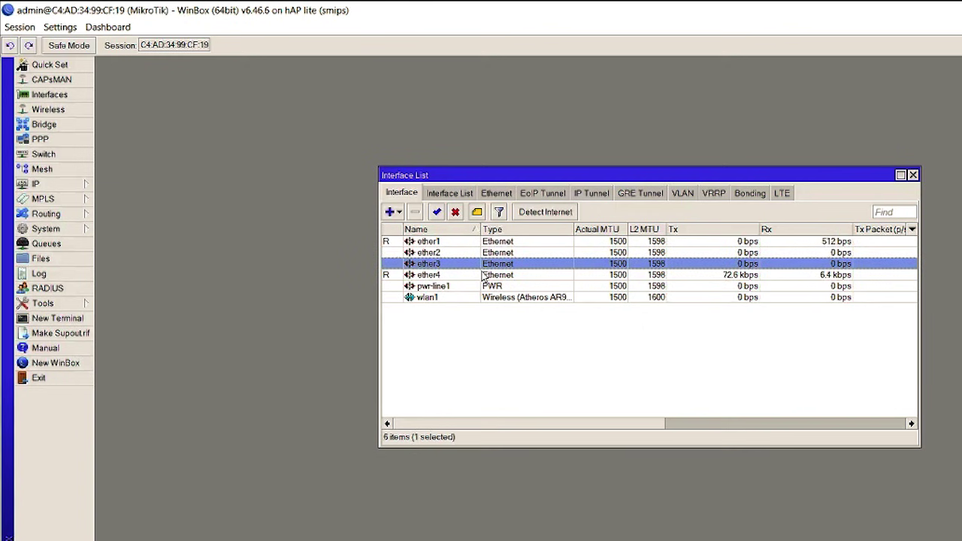
pyautogui.moveTo(502, 175); pyautogui.dragTo(561, 148)
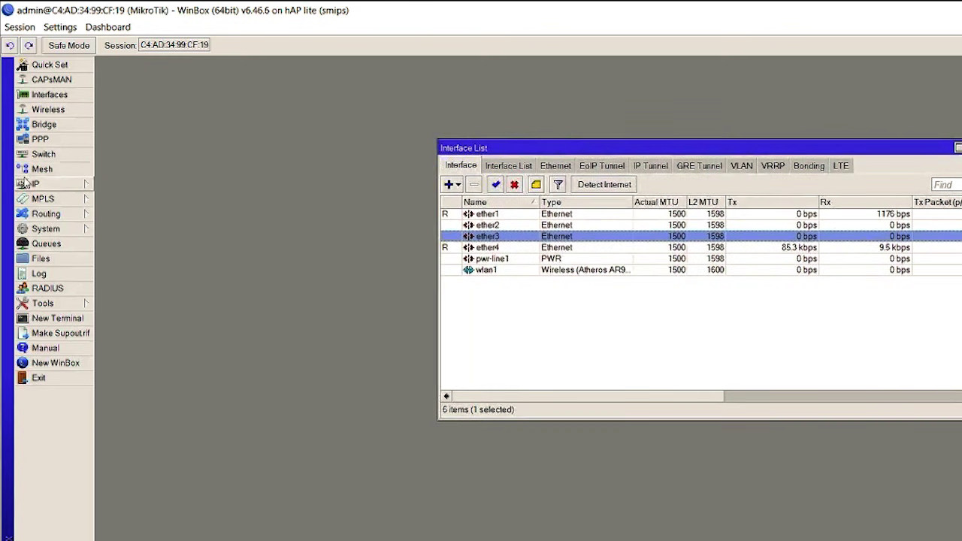
# Step: Add a new bridge named bridge-hotspot in the Bridge window and save it
pyautogui.click(75, 125)
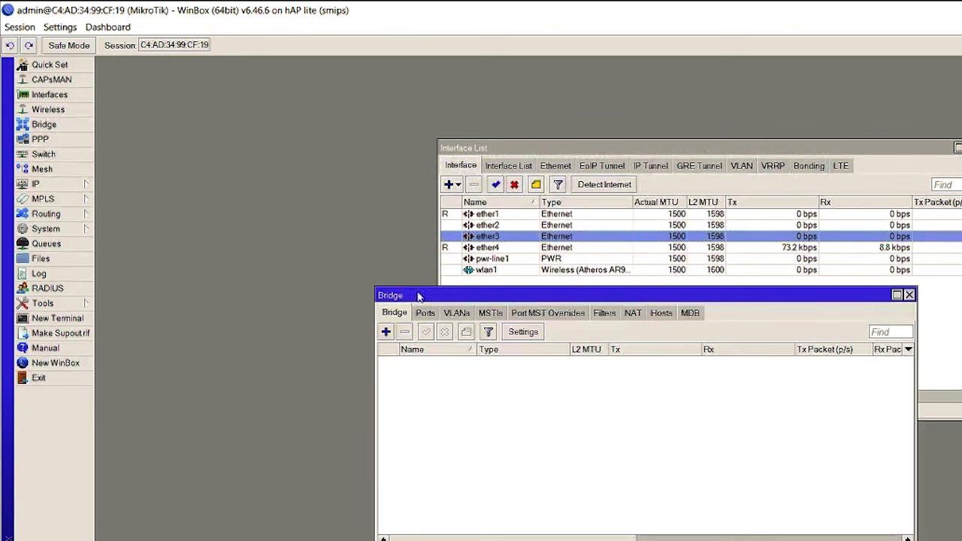
pyautogui.click(386, 332)
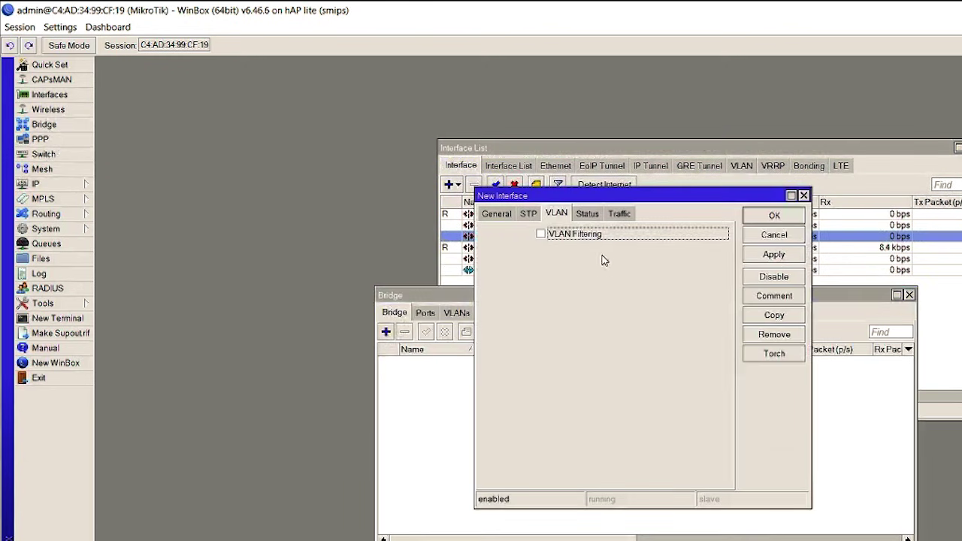
pyautogui.click(497, 214)
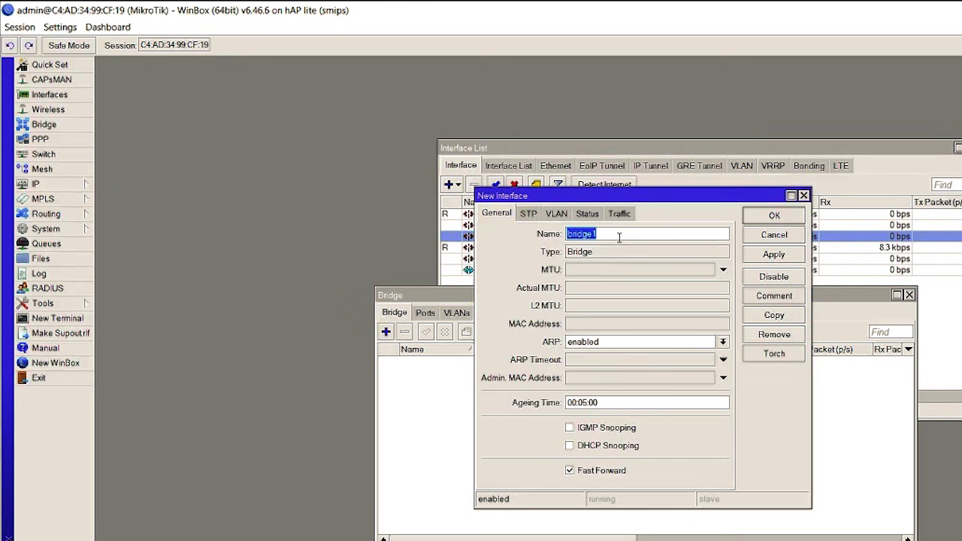
pyautogui.write('B')
pyautogui.press('BackSpace')
pyautogui.press('BackSpace')
pyautogui.write('bridge')
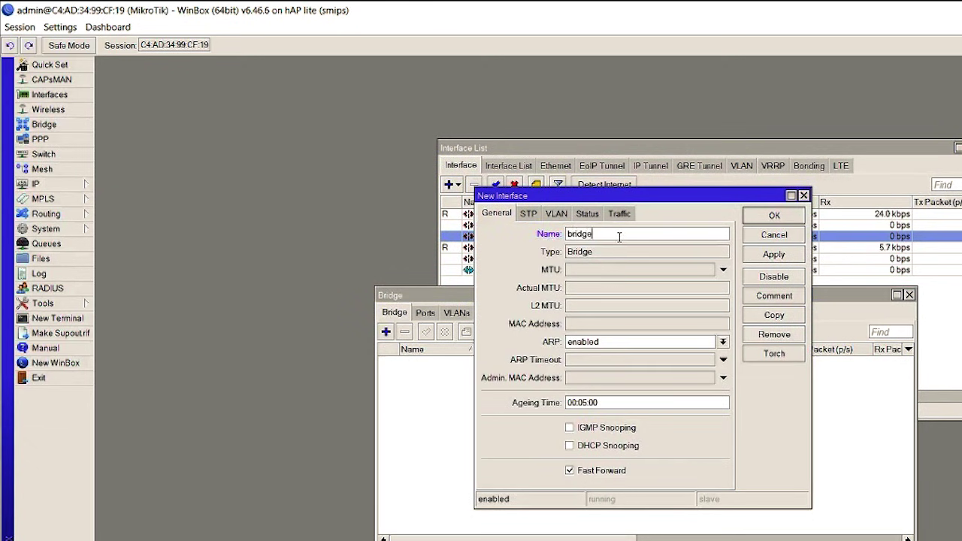
pyautogui.write('-hotspot')
pyautogui.click(773, 256)
pyautogui.click(782, 216)
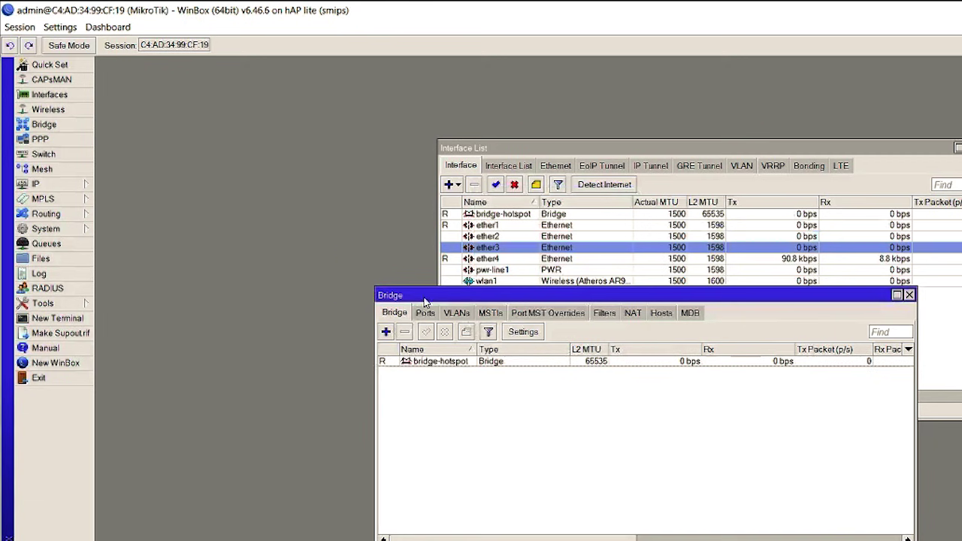
pyautogui.moveTo(422, 296); pyautogui.dragTo(394, 268)
# Step: Add wlan1 and ether2 as ports of bridge-hotspot
pyautogui.click(396, 285)
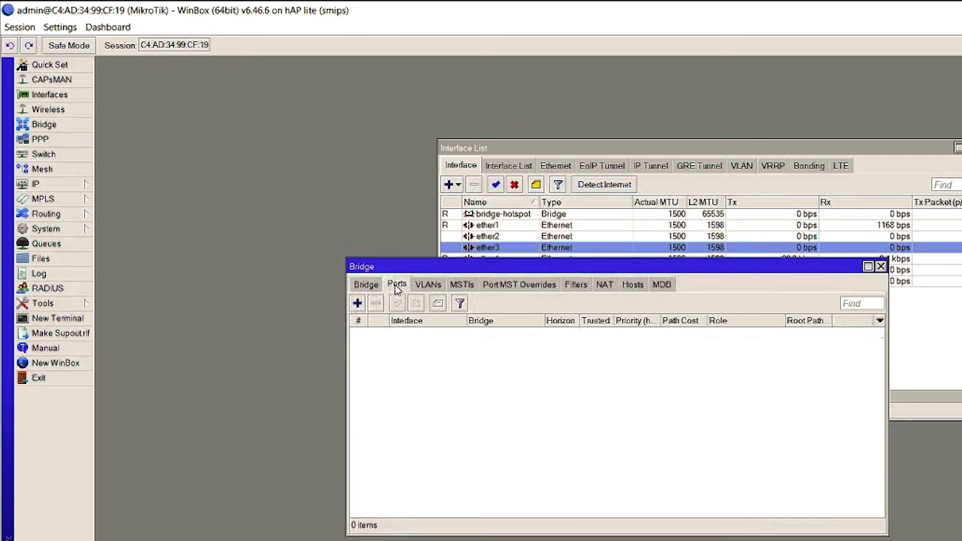
pyautogui.click(357, 303)
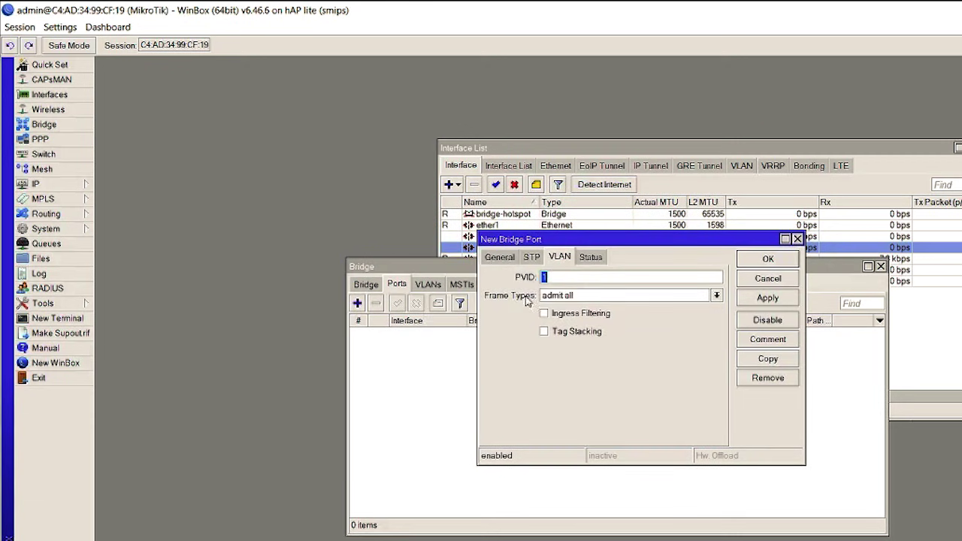
pyautogui.moveTo(579, 239); pyautogui.dragTo(608, 237)
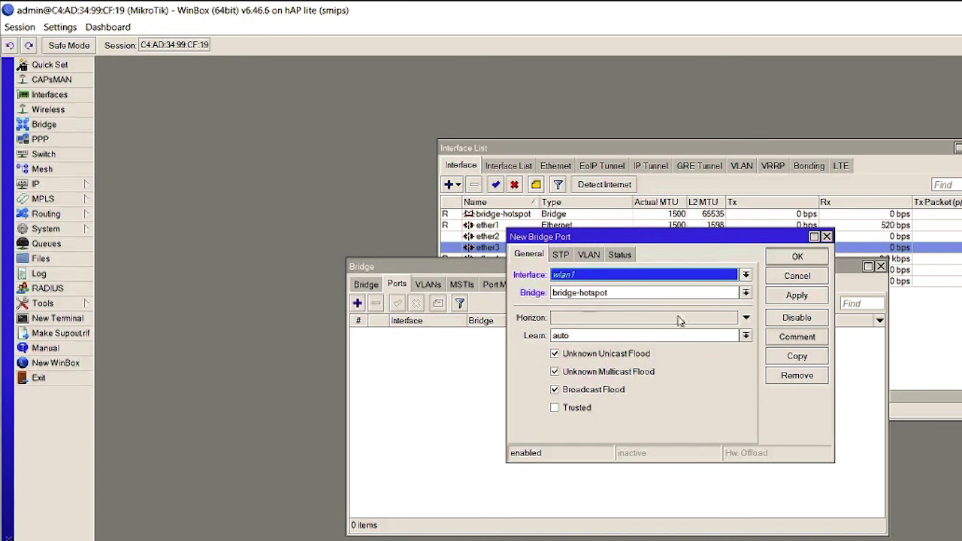
pyautogui.click(796, 295)
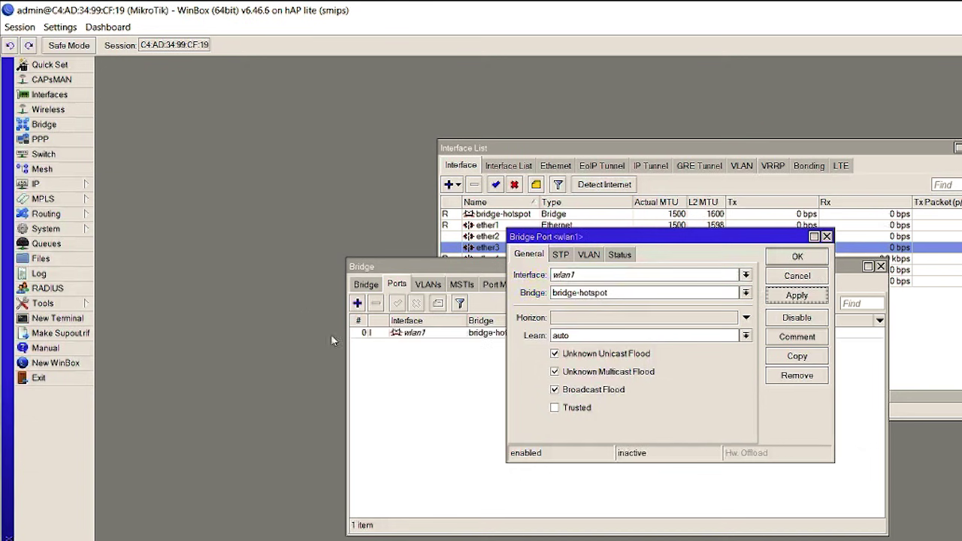
pyautogui.click(400, 335)
pyautogui.doubleClick(432, 335)
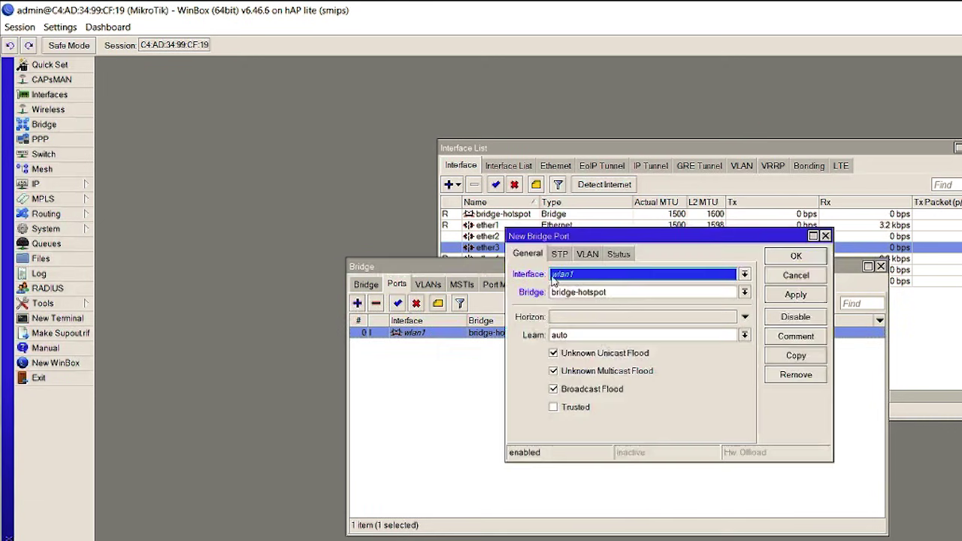
pyautogui.click(569, 276)
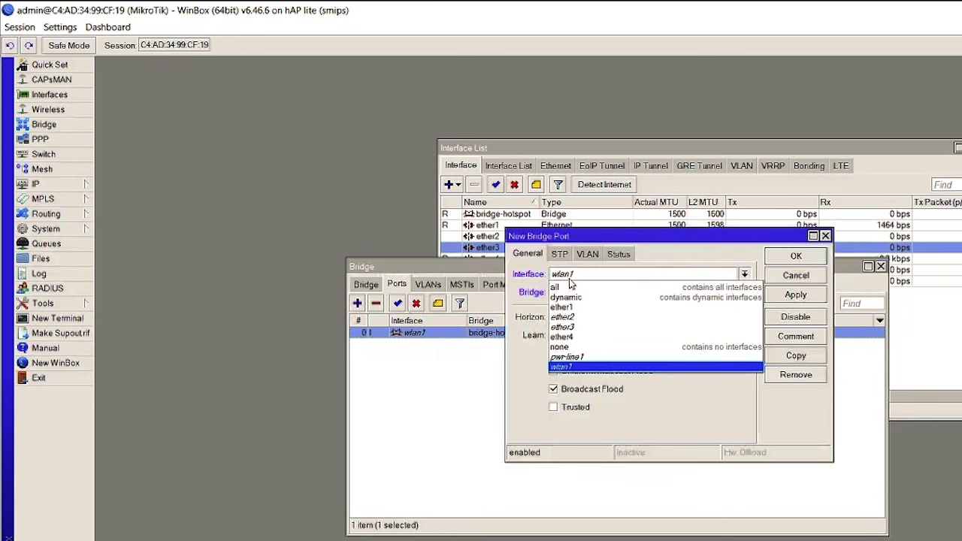
pyautogui.click(576, 318)
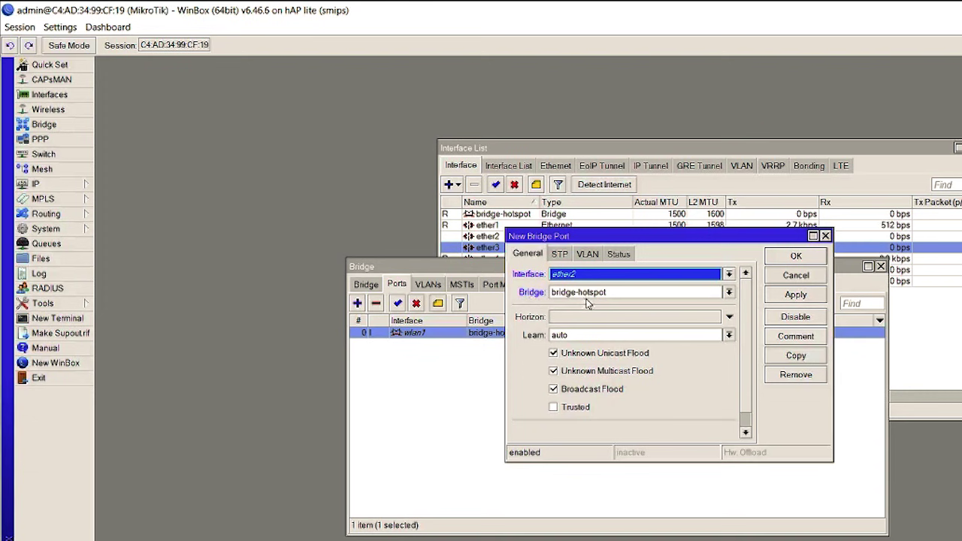
pyautogui.click(795, 295)
pyautogui.click(795, 256)
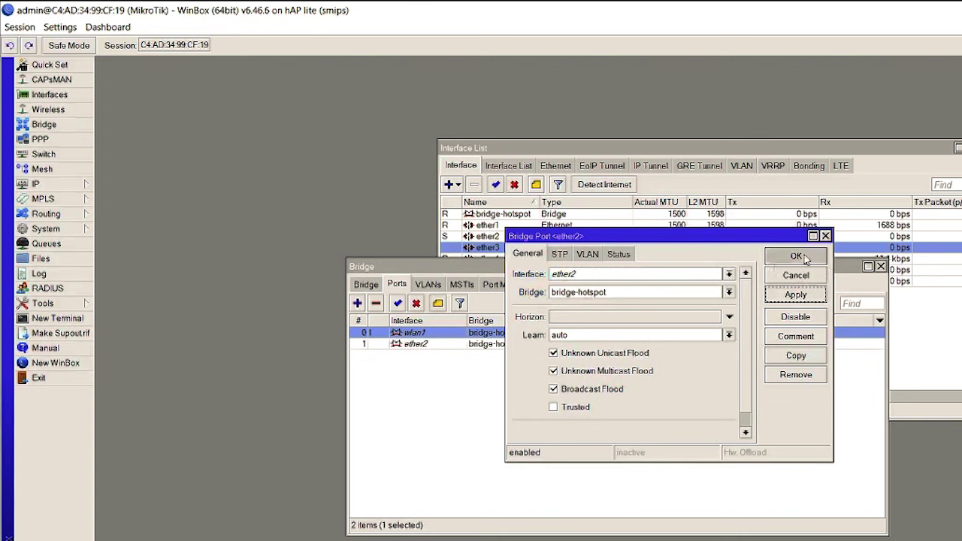
# Step: Add ether3 as the third port of bridge-hotspot
pyautogui.click(357, 303)
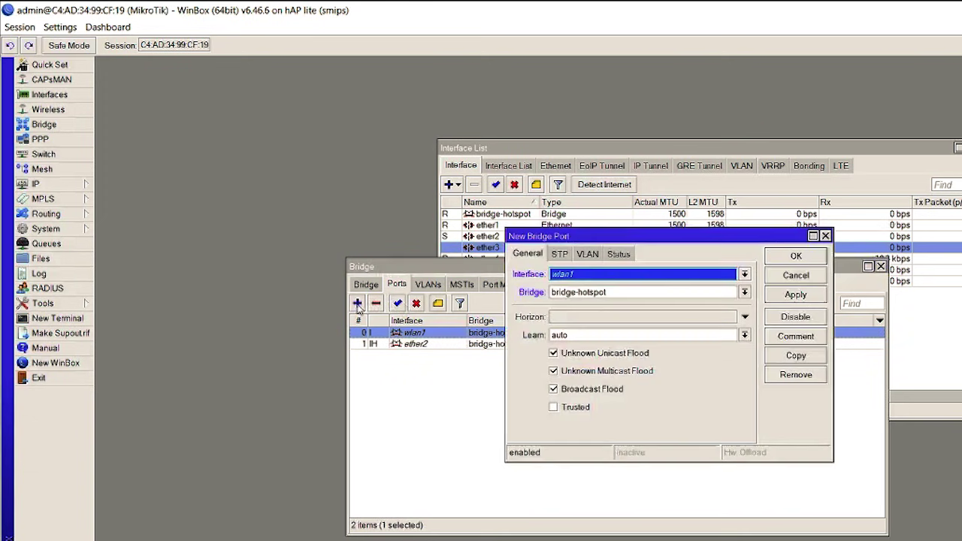
pyautogui.click(658, 273)
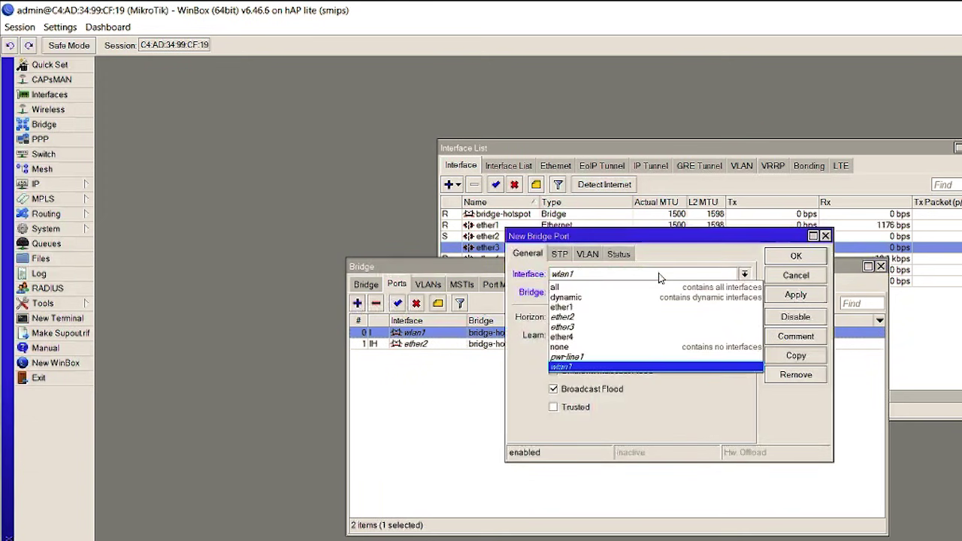
pyautogui.click(595, 331)
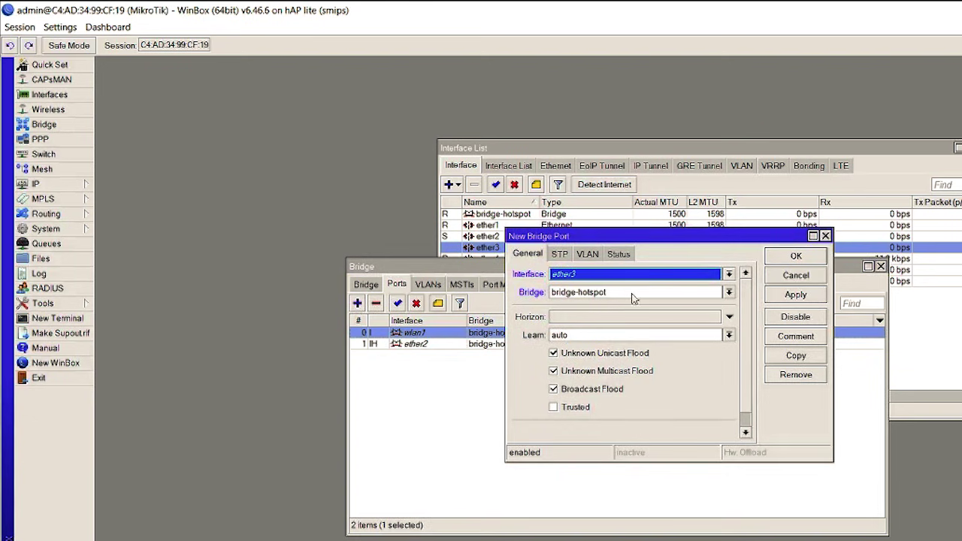
pyautogui.click(795, 294)
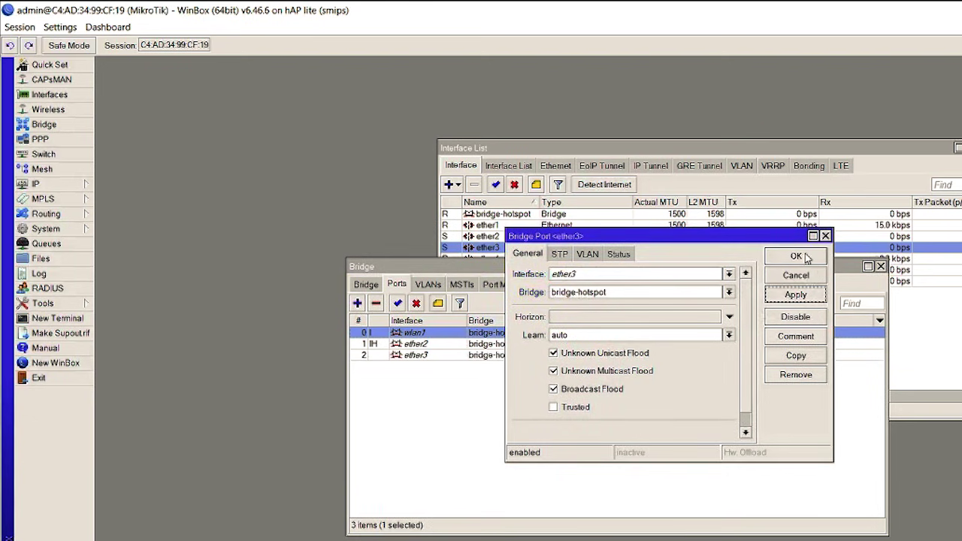
pyautogui.click(796, 256)
pyautogui.click(507, 388)
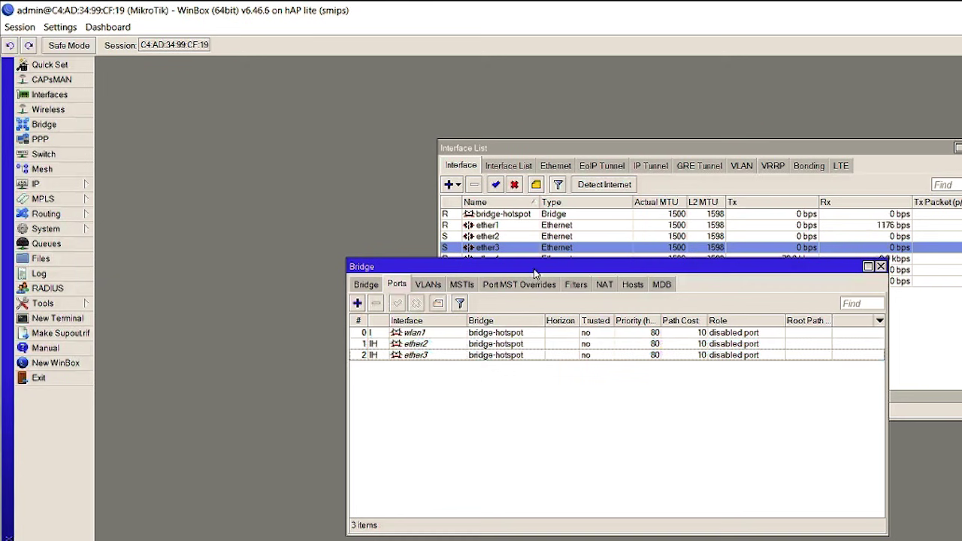
pyautogui.moveTo(532, 269); pyautogui.dragTo(537, 332)
# Step: Close the Interface List and Bridge windows
pyautogui.click(491, 260)
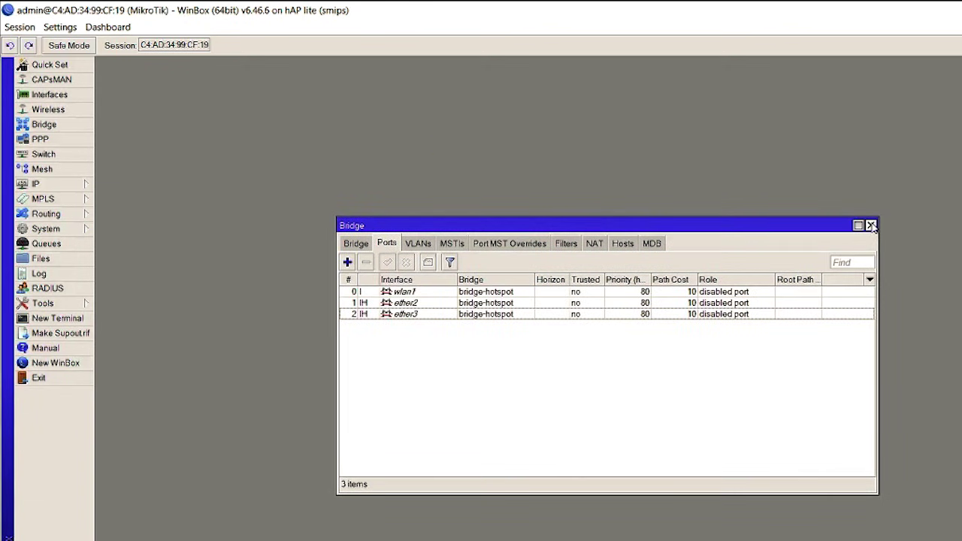
pyautogui.click(870, 225)
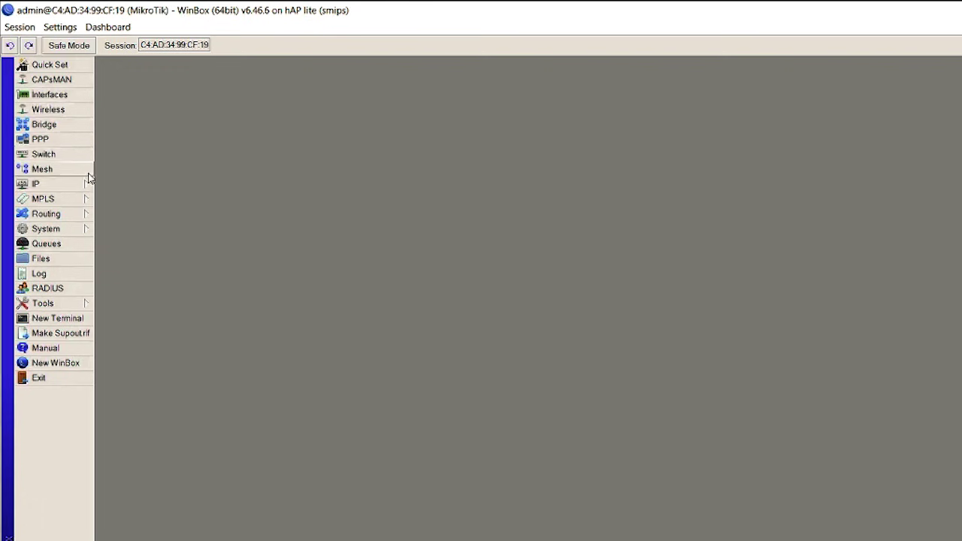
pyautogui.click(66, 189)
# Step: Add a DHCP client on ether1, check it got 192.168.5.246/24, then close the list
pyautogui.click(34, 188)
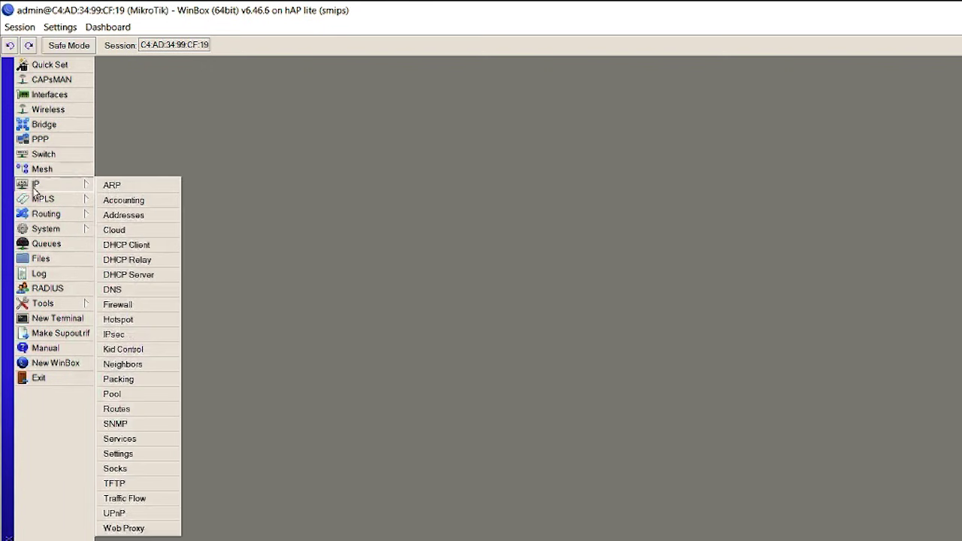
pyautogui.click(134, 247)
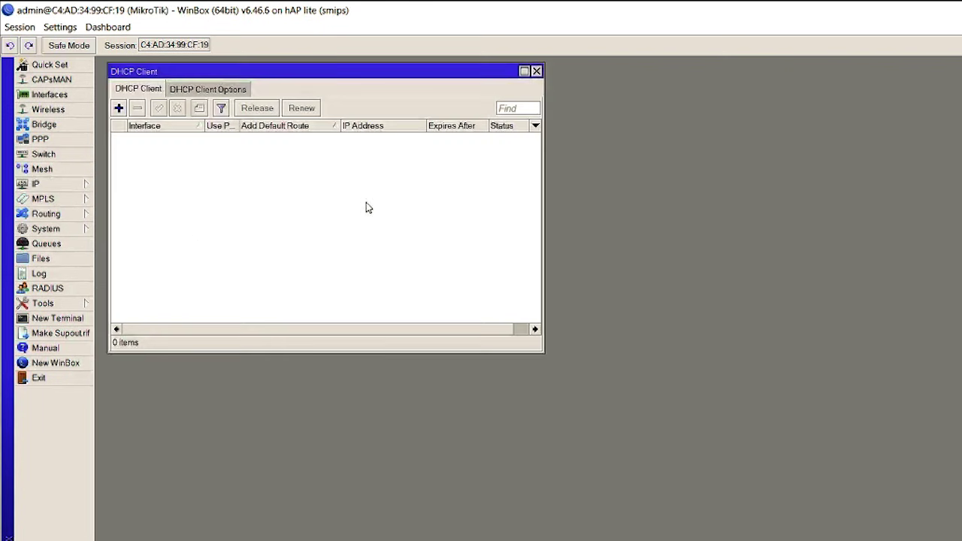
pyautogui.moveTo(376, 77); pyautogui.dragTo(537, 96)
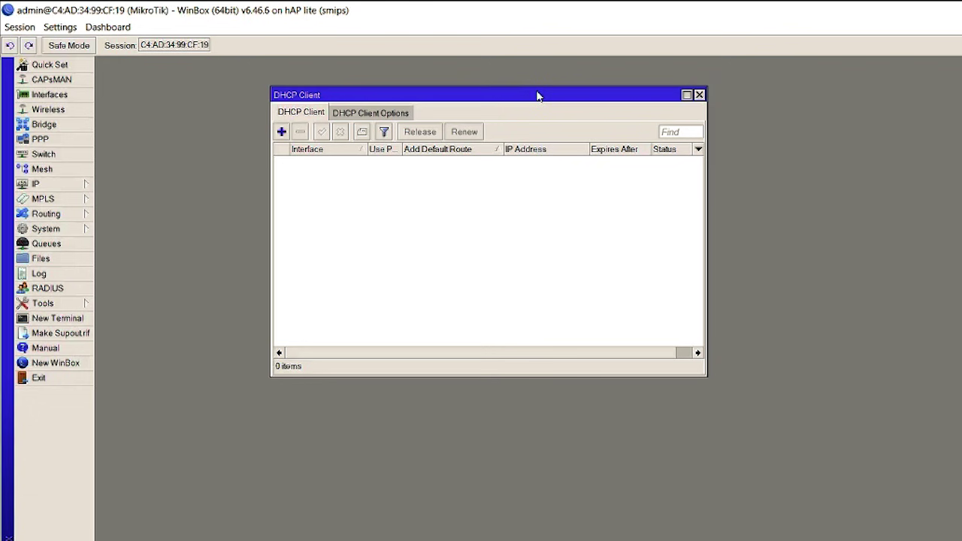
pyautogui.click(281, 131)
pyautogui.moveTo(332, 157); pyautogui.dragTo(533, 166)
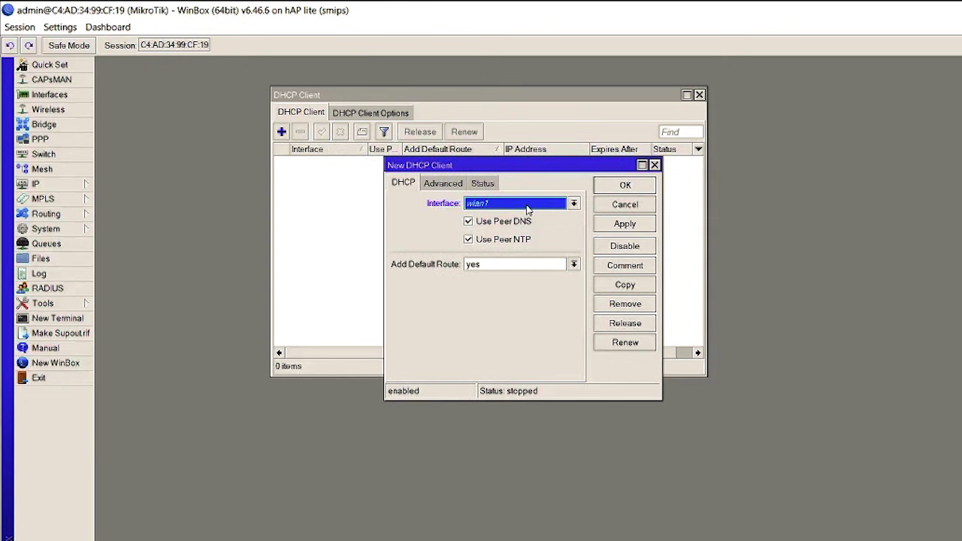
pyautogui.click(527, 204)
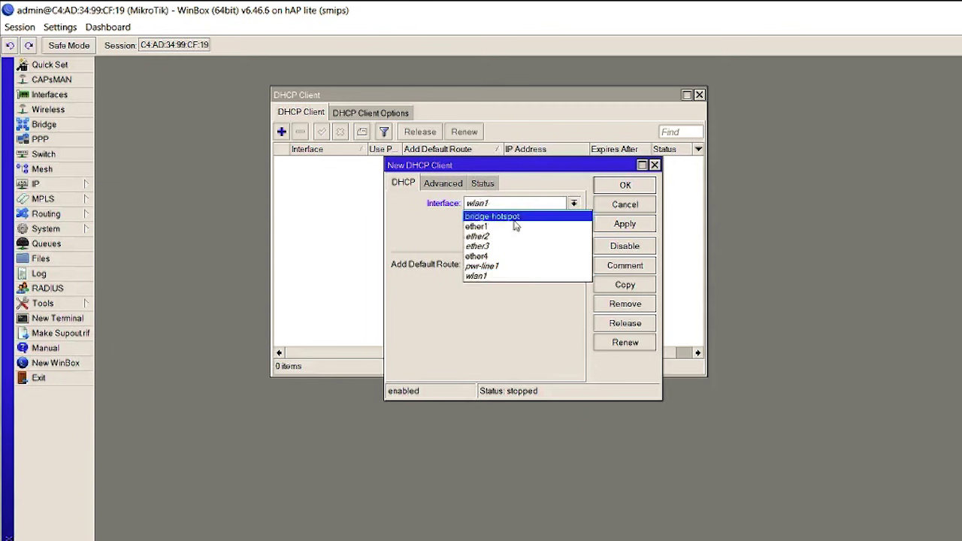
pyautogui.click(496, 226)
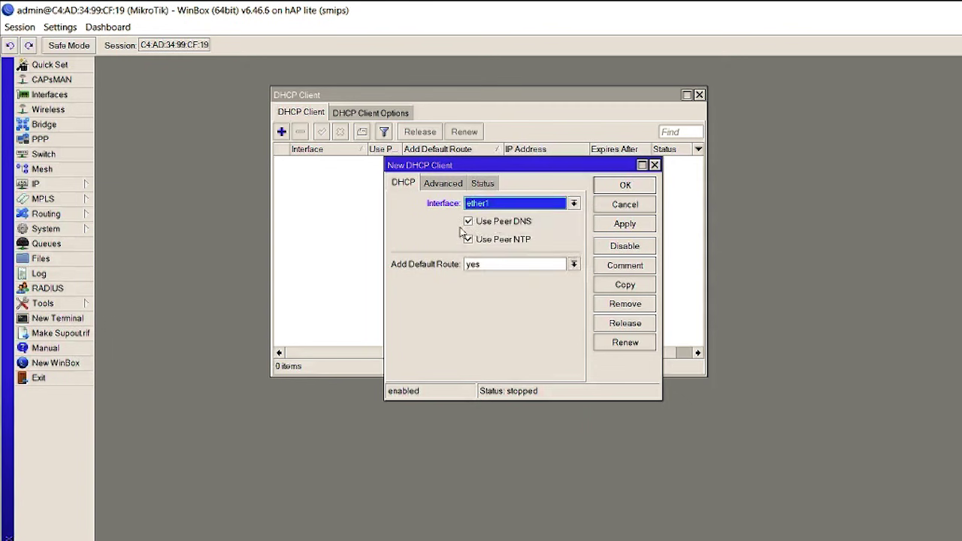
pyautogui.click(619, 225)
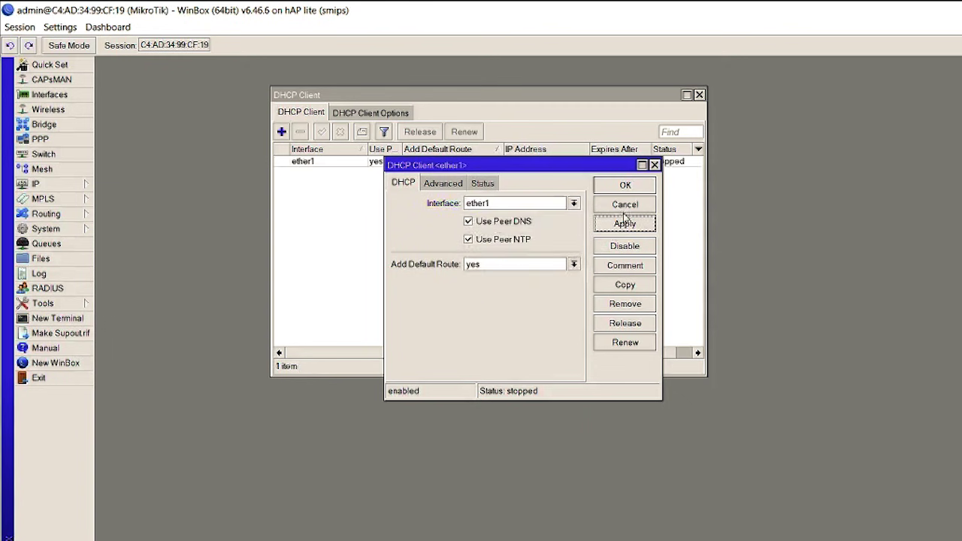
pyautogui.click(628, 186)
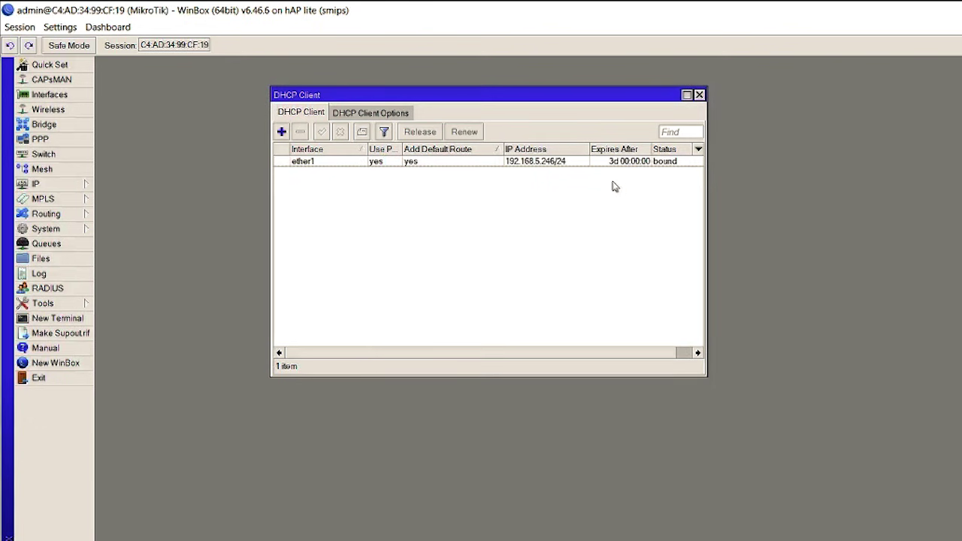
pyautogui.click(578, 163)
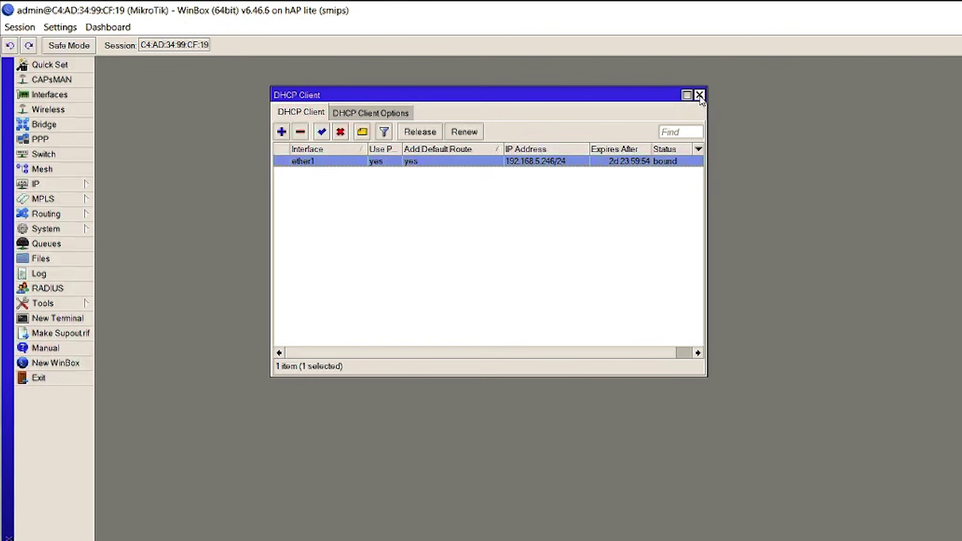
pyautogui.click(698, 96)
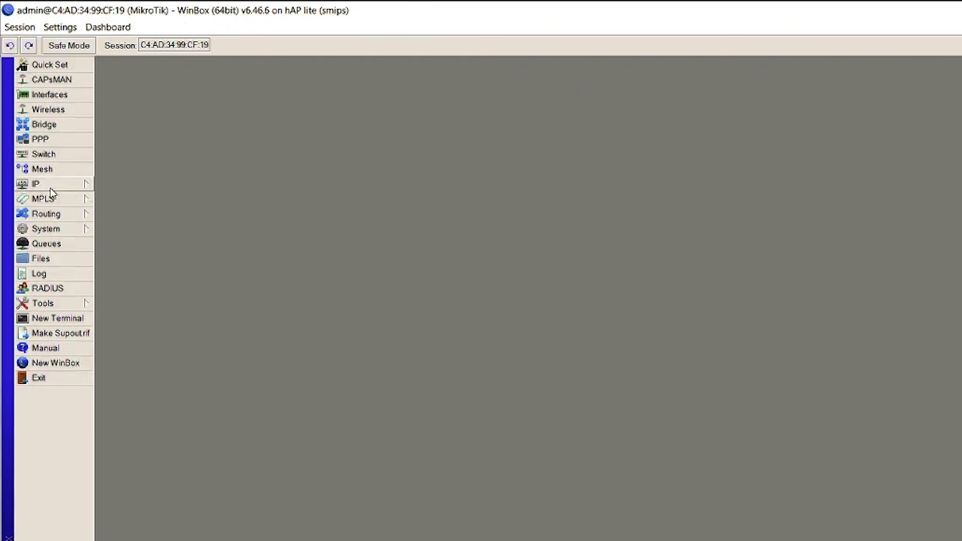
# Step: Open the Firewall NAT rules and start a new srcnat rule
pyautogui.click(48, 187)
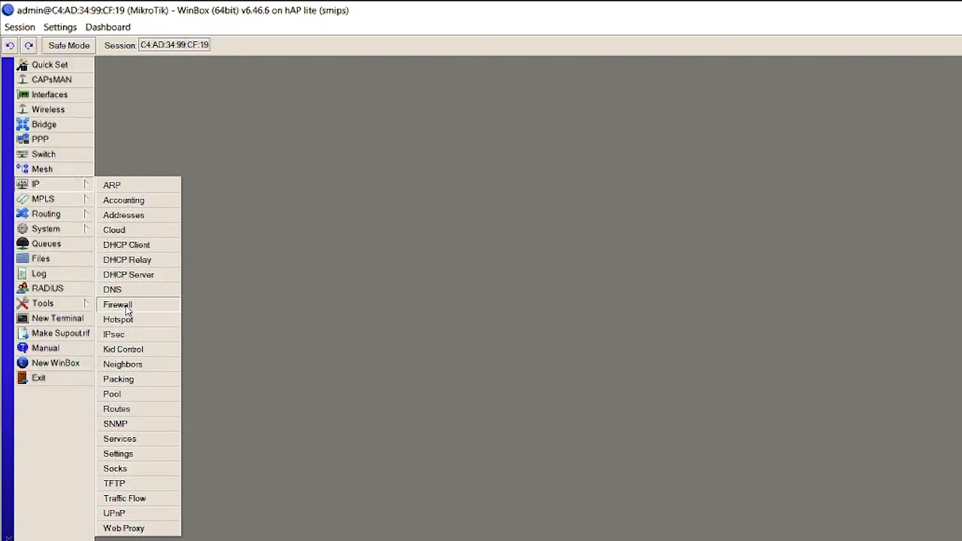
pyautogui.click(126, 310)
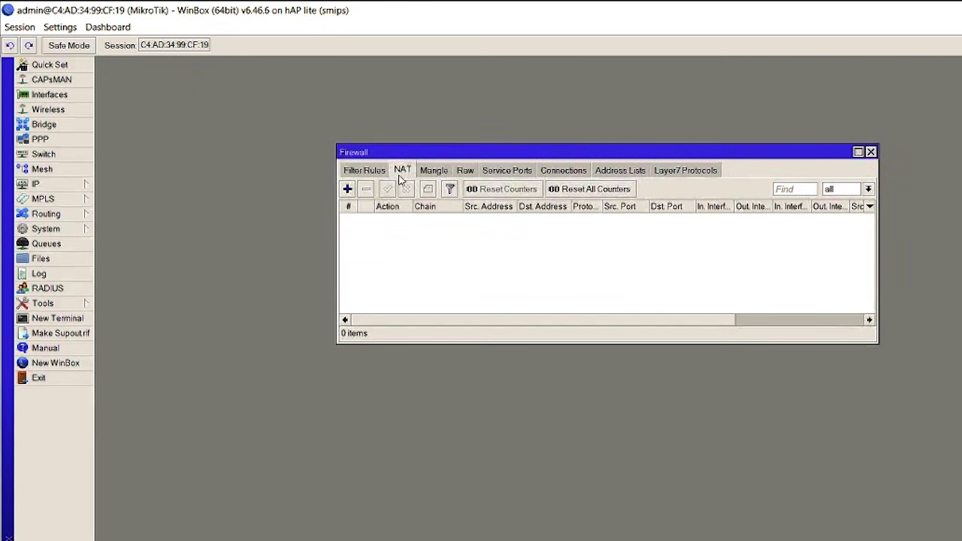
pyautogui.click(373, 171)
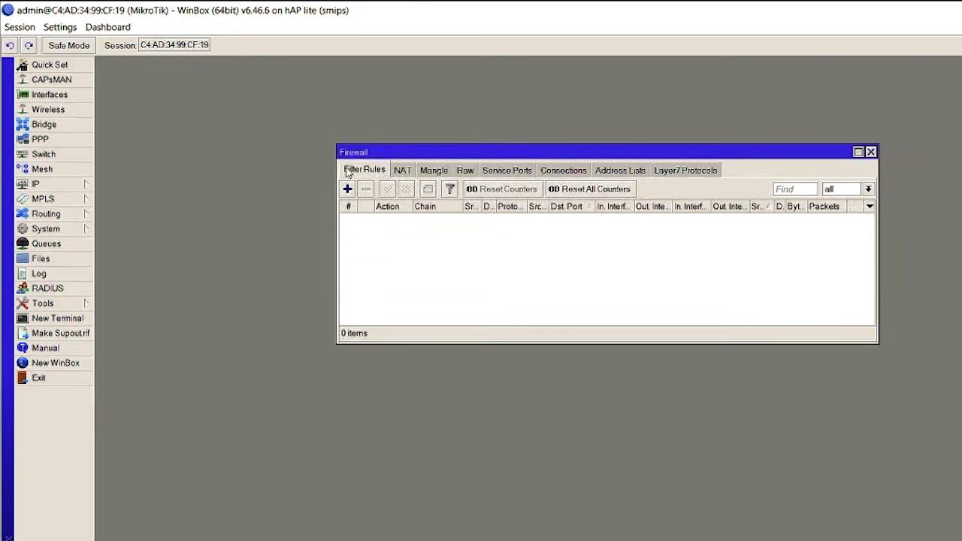
pyautogui.click(402, 170)
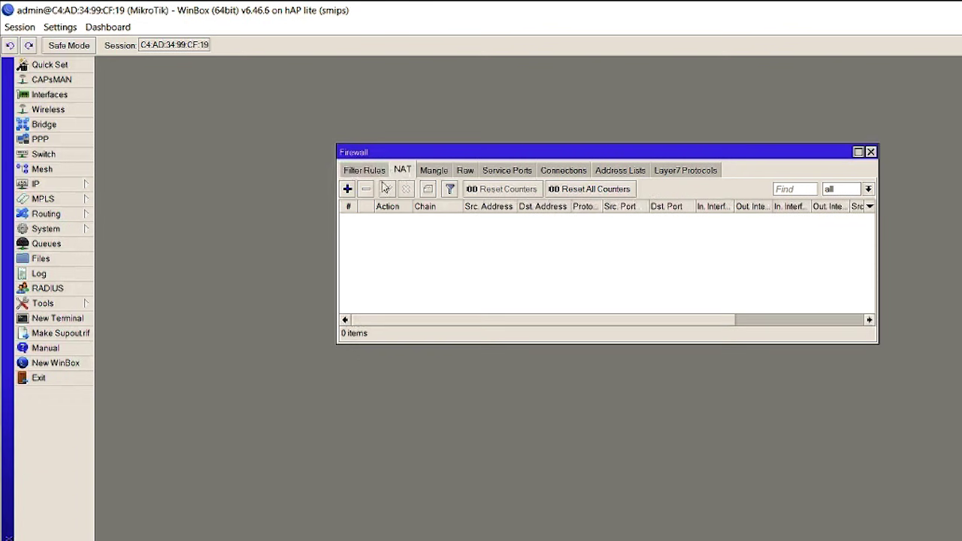
pyautogui.click(347, 189)
pyautogui.click(518, 264)
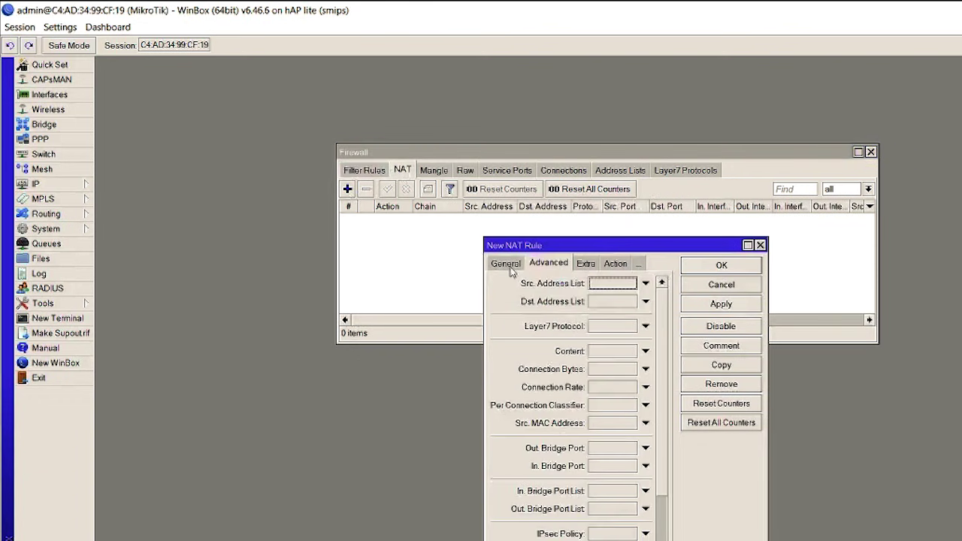
pyautogui.click(511, 264)
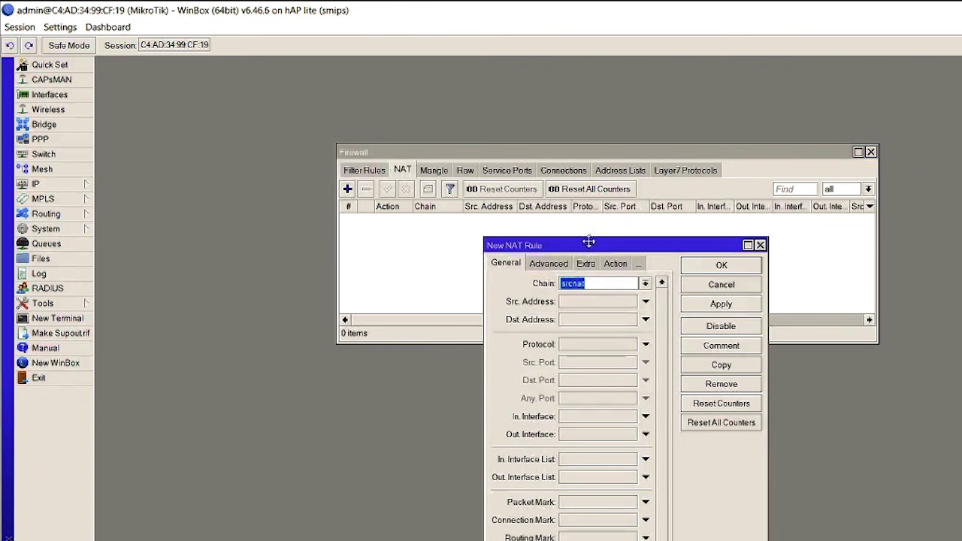
# Step: Set the rule's out interface to ether1 with action masquerade, and save it
pyautogui.moveTo(589, 245); pyautogui.dragTo(599, 138)
pyautogui.click(654, 328)
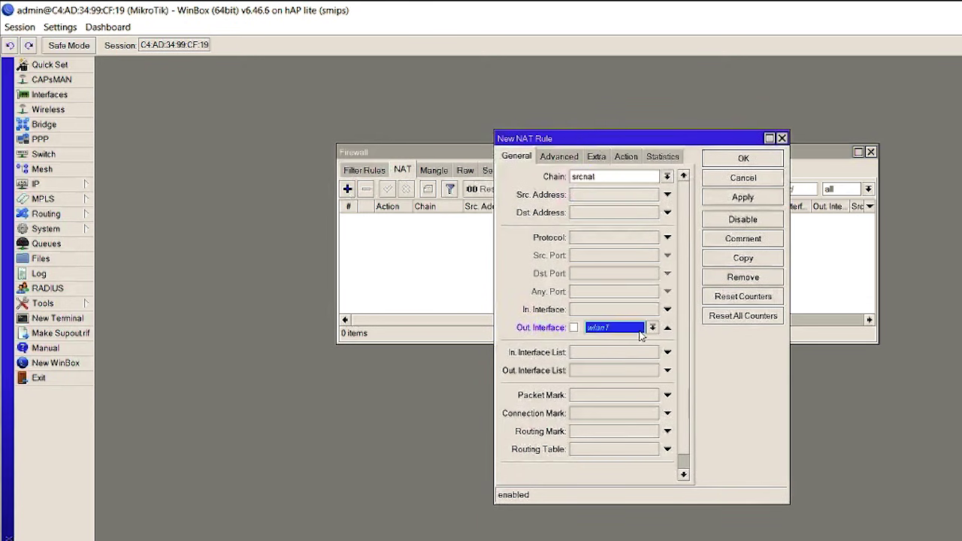
pyautogui.click(651, 330)
pyautogui.click(610, 391)
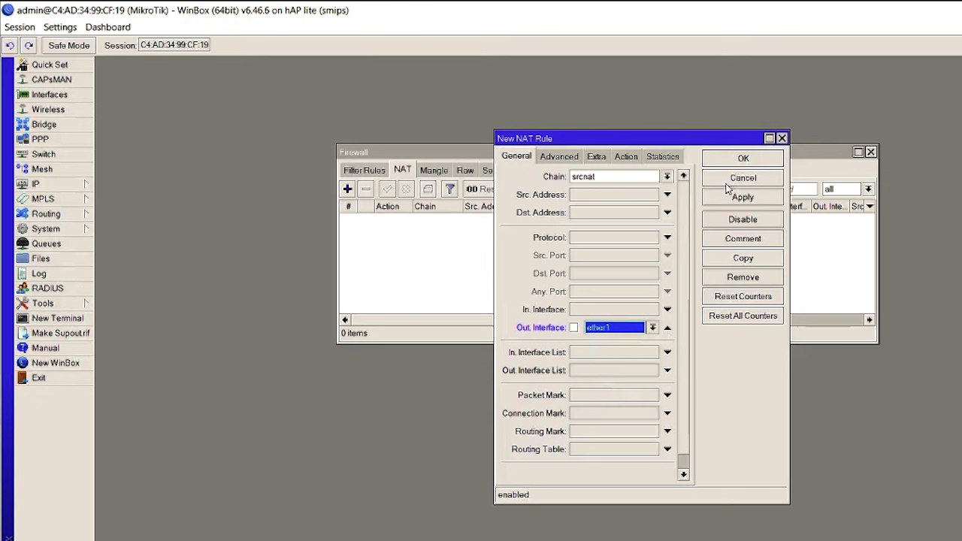
pyautogui.click(626, 156)
pyautogui.click(682, 176)
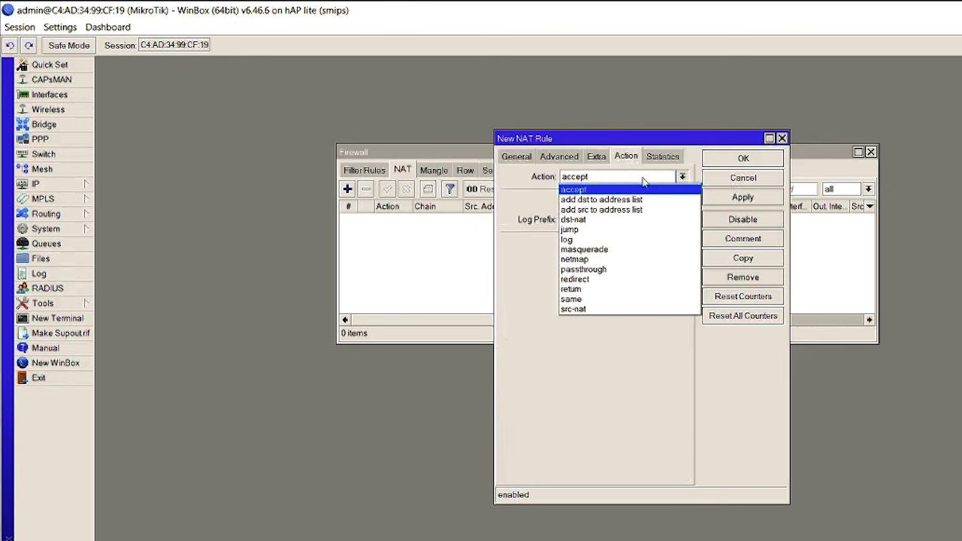
pyautogui.click(616, 249)
pyautogui.click(748, 198)
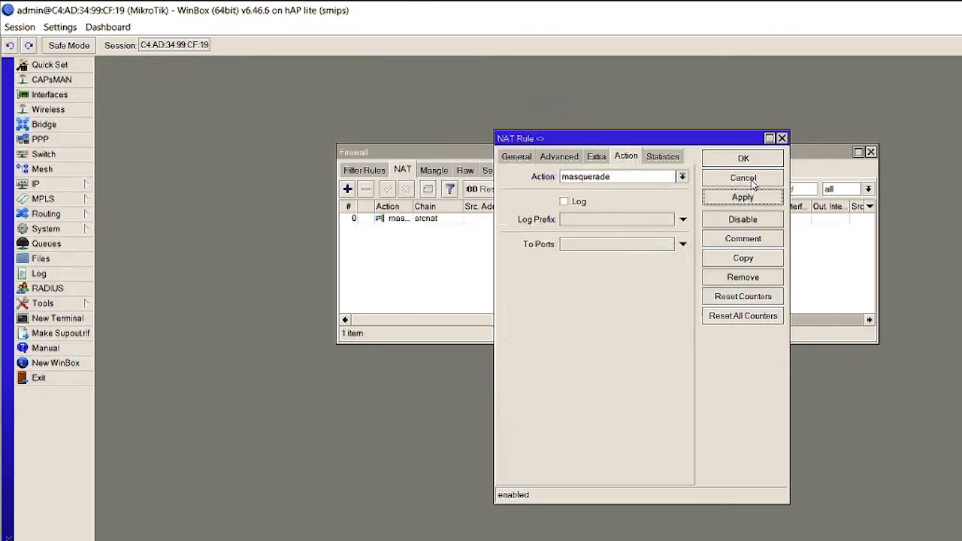
pyautogui.click(752, 157)
pyautogui.moveTo(673, 152); pyautogui.dragTo(633, 125)
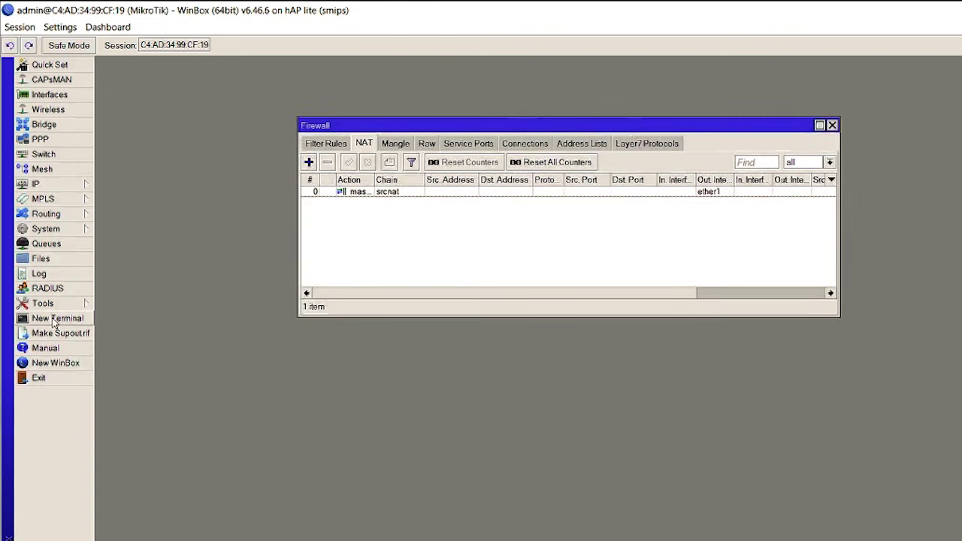
pyautogui.click(58, 318)
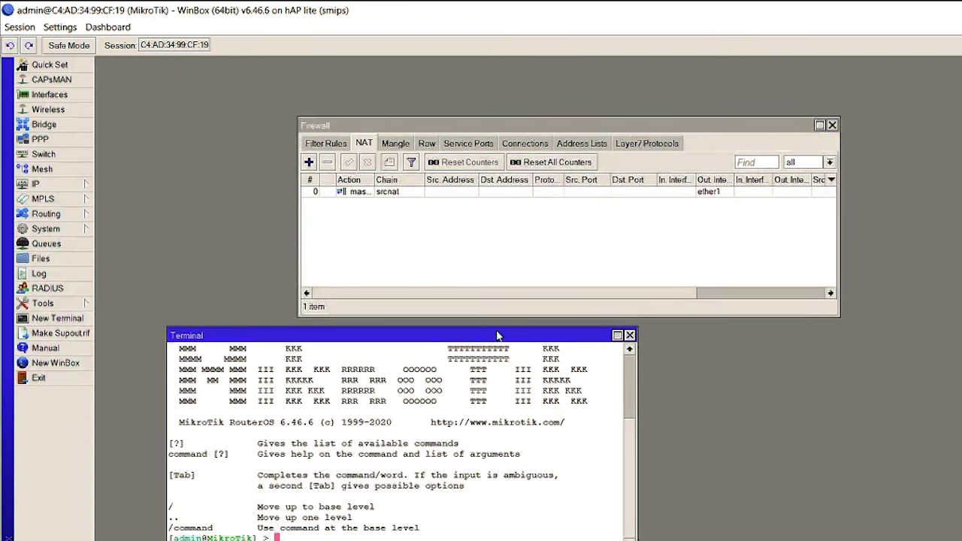
# Step: Run 'ping google.com' in the terminal and see replies from 172.217.174.206
pyautogui.moveTo(456, 335); pyautogui.dragTo(608, 321)
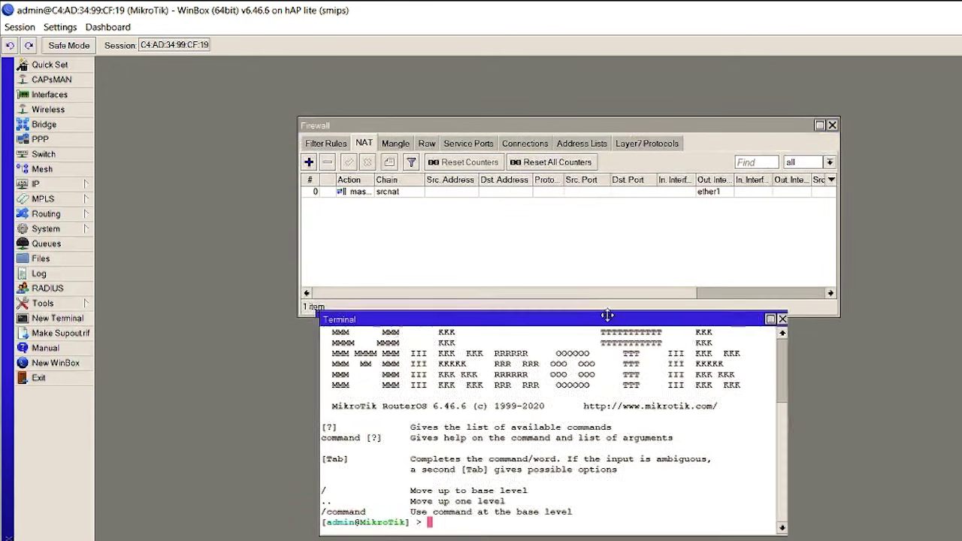
pyautogui.write('ping ')
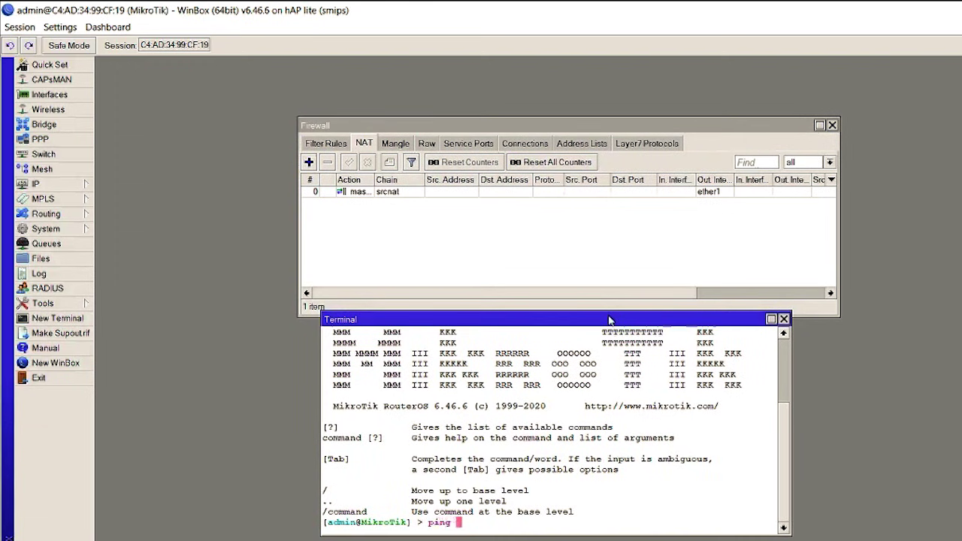
pyautogui.write('google.com')
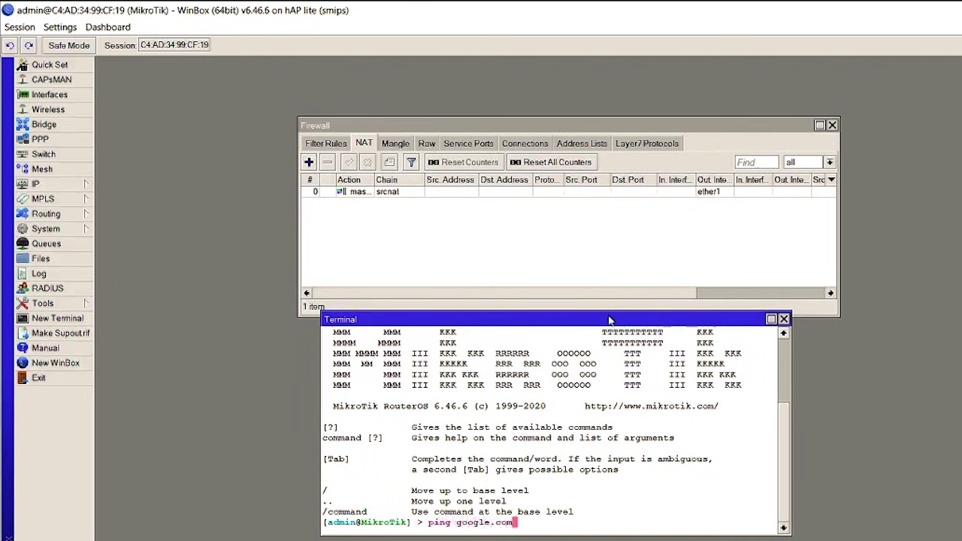
pyautogui.press('Return')
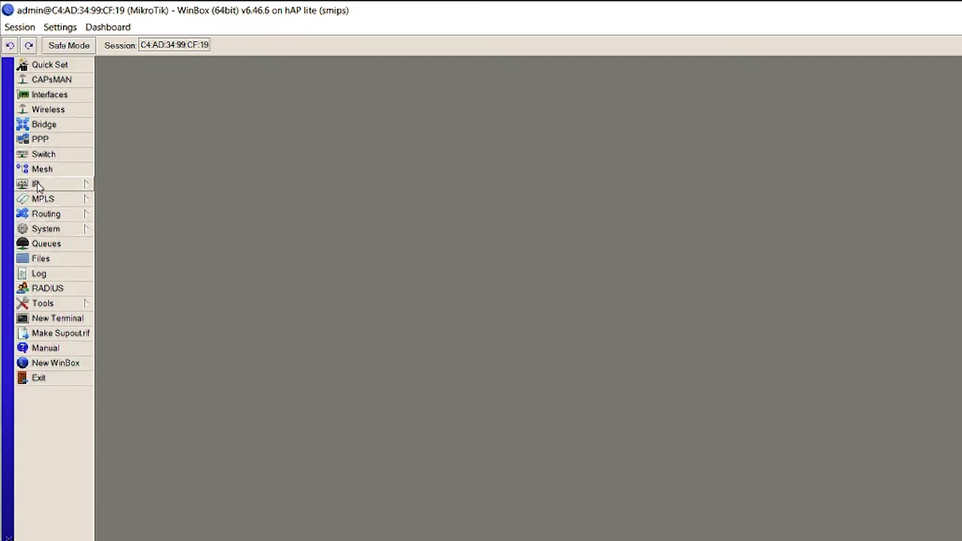
pyautogui.click(37, 185)
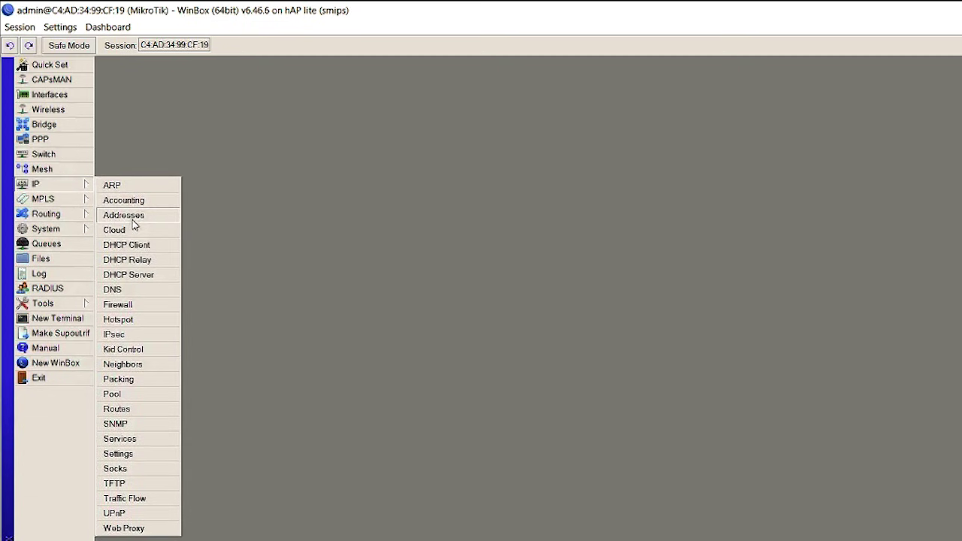
# Step: Add the IP address 10.0.0.1/24 on interface bridge-hotspot in the Address List
pyautogui.click(128, 216)
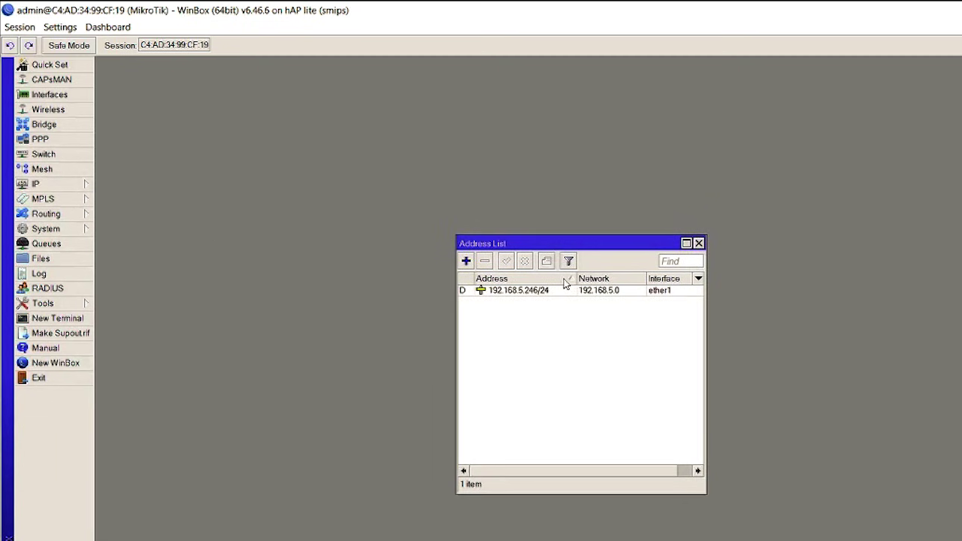
pyautogui.click(465, 261)
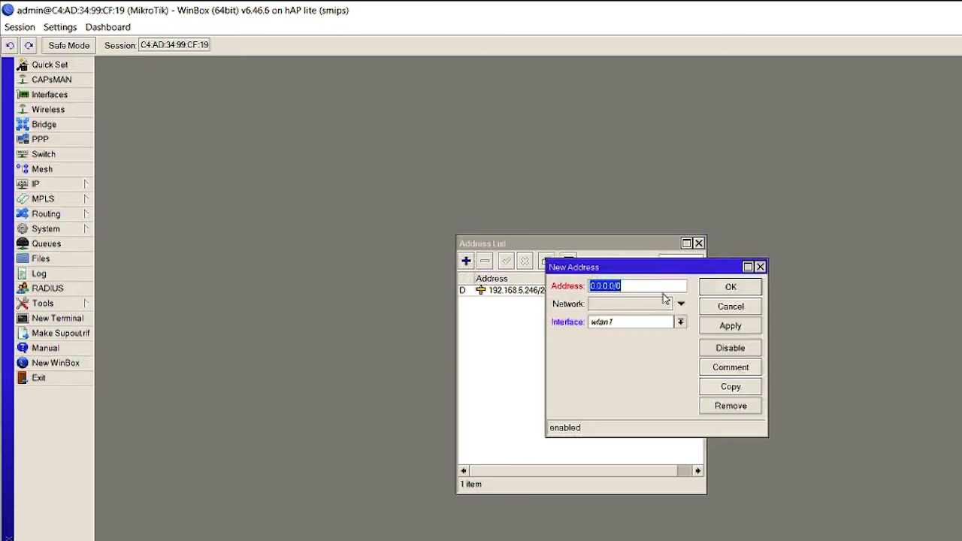
pyautogui.write('10.0.0.1/24')
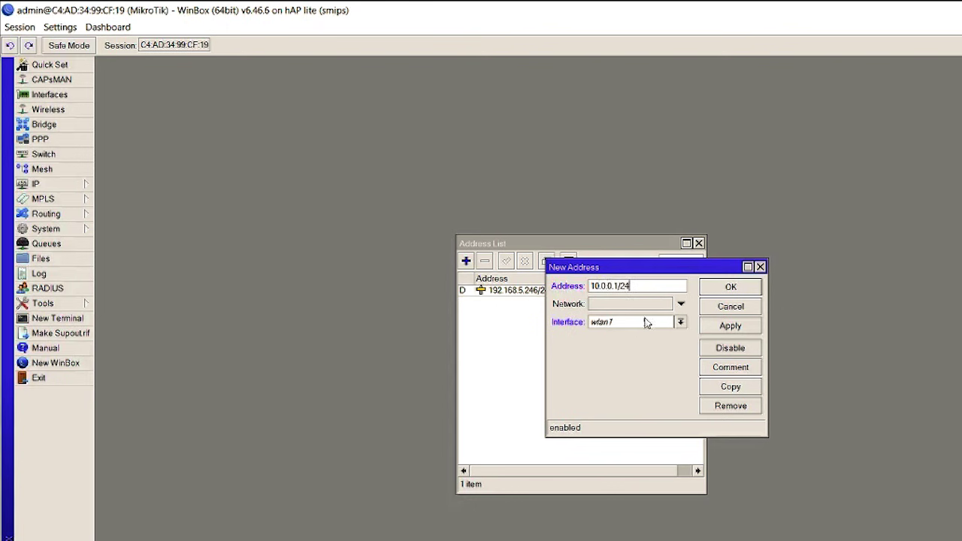
pyautogui.click(680, 323)
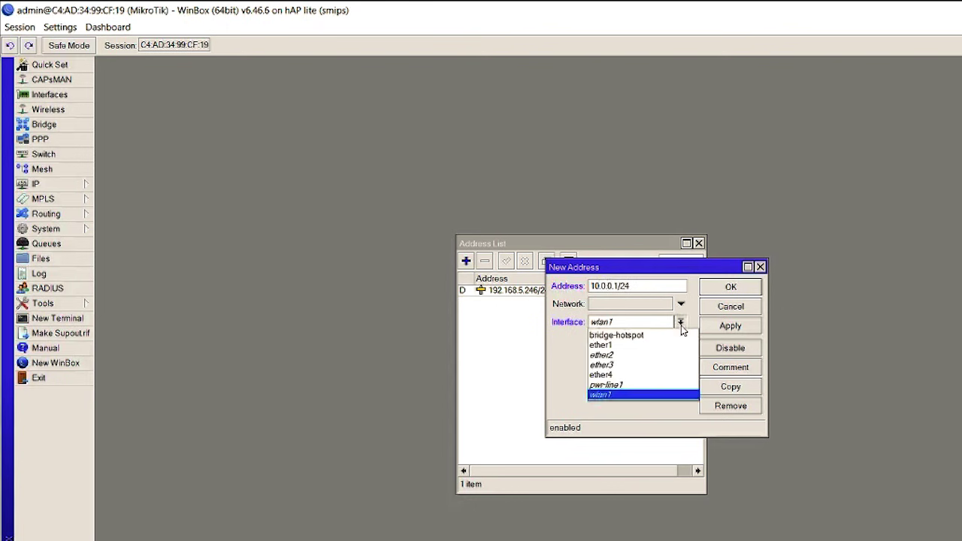
pyautogui.click(635, 337)
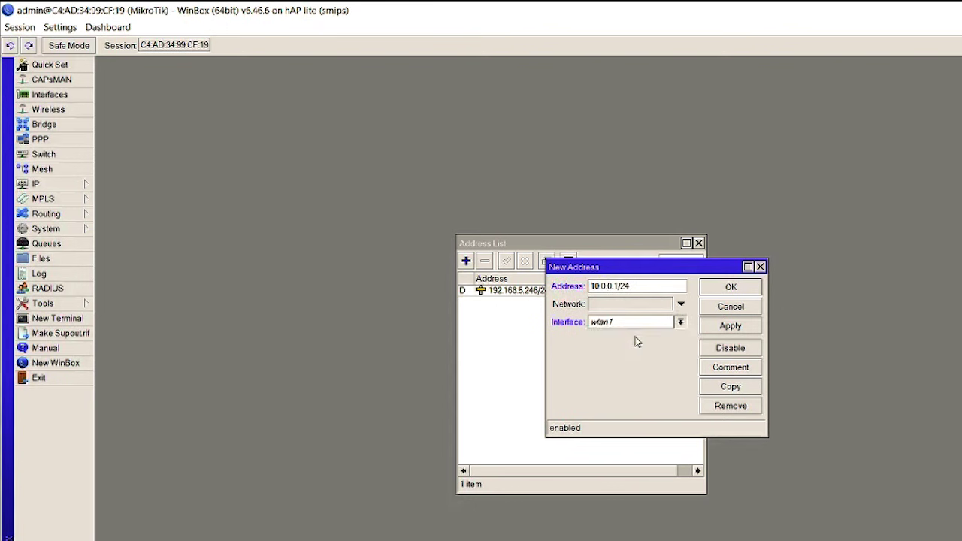
pyautogui.click(721, 324)
pyautogui.click(730, 286)
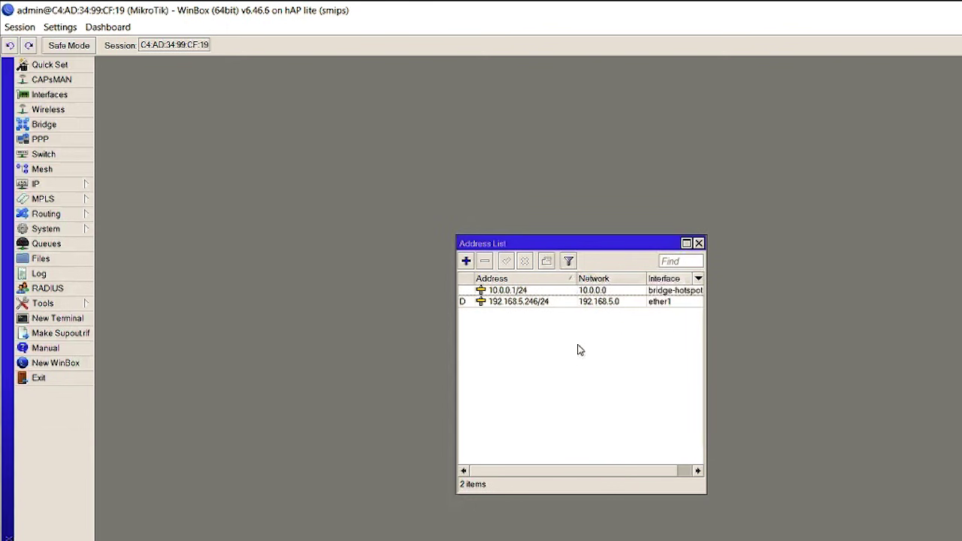
pyautogui.click(531, 293)
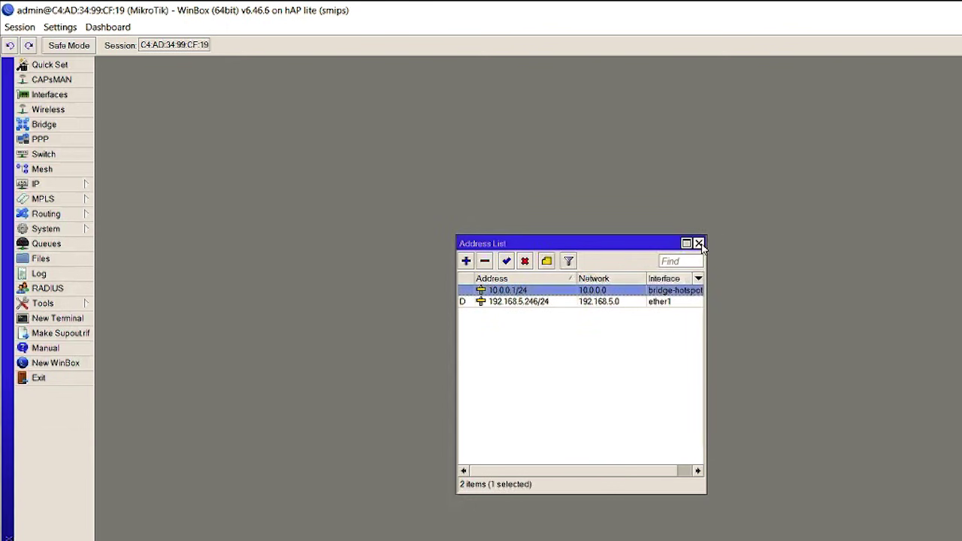
pyautogui.click(698, 242)
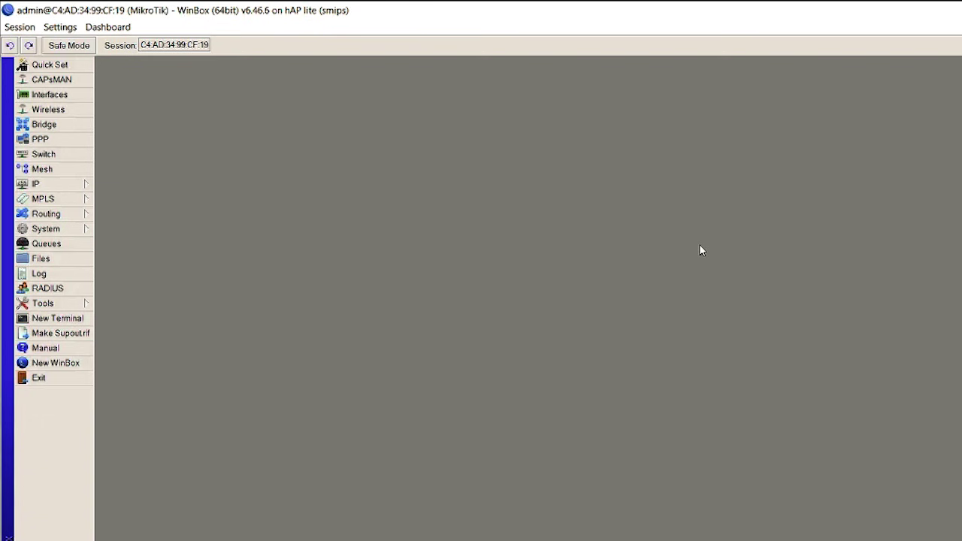
# Step: Open IP > Hotspot and launch the Hotspot Setup wizard
pyautogui.click(35, 184)
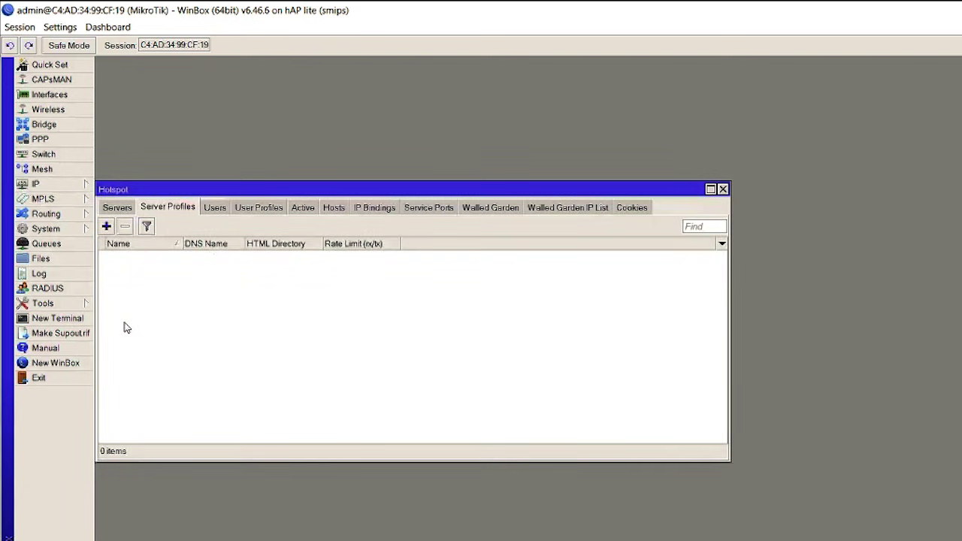
pyautogui.click(125, 323)
pyautogui.moveTo(318, 188); pyautogui.dragTo(464, 174)
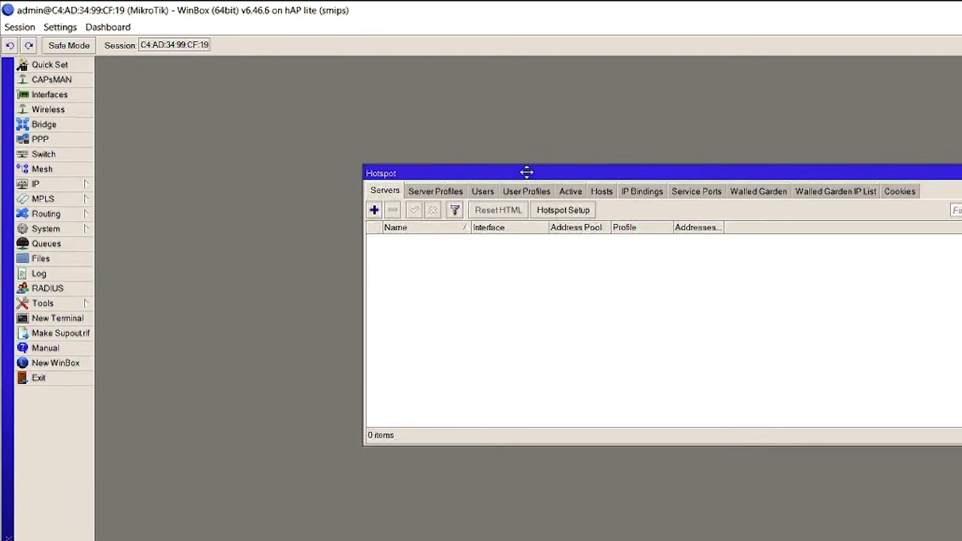
pyautogui.moveTo(526, 172); pyautogui.dragTo(501, 179)
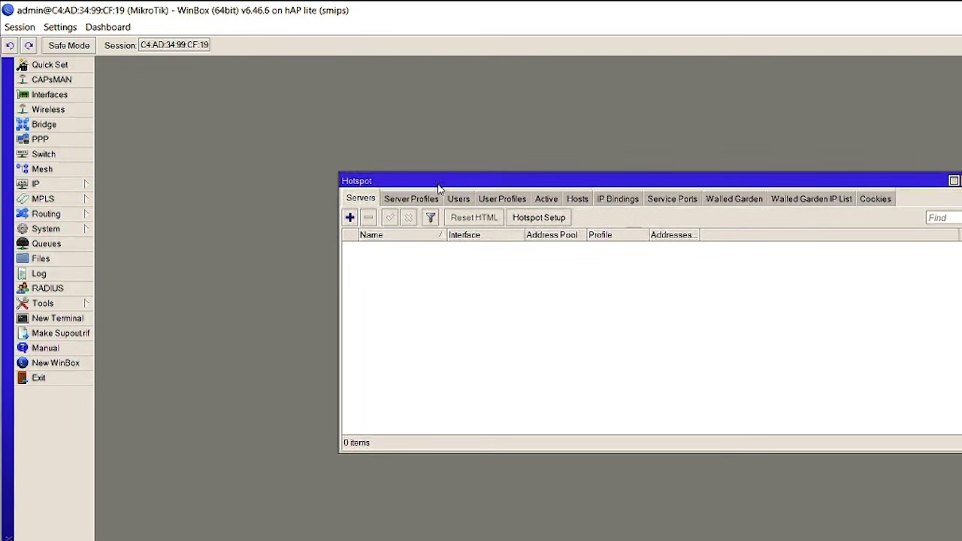
pyautogui.click(541, 220)
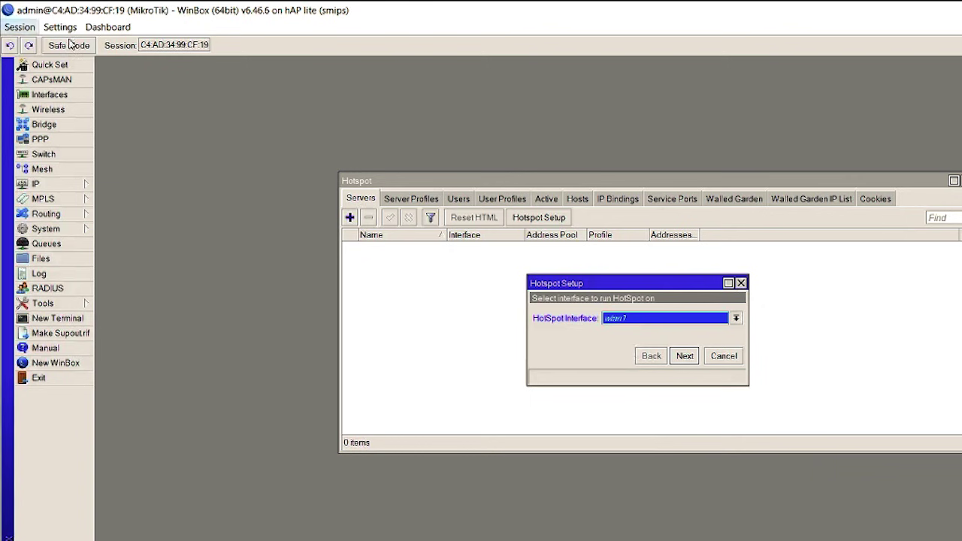
# Step: Run the hotspot on bridge-hotspot, accepting address 10.0.0.1/24 and pool 10.0.0.2-10.0.0.254
pyautogui.click(609, 320)
pyautogui.click(616, 331)
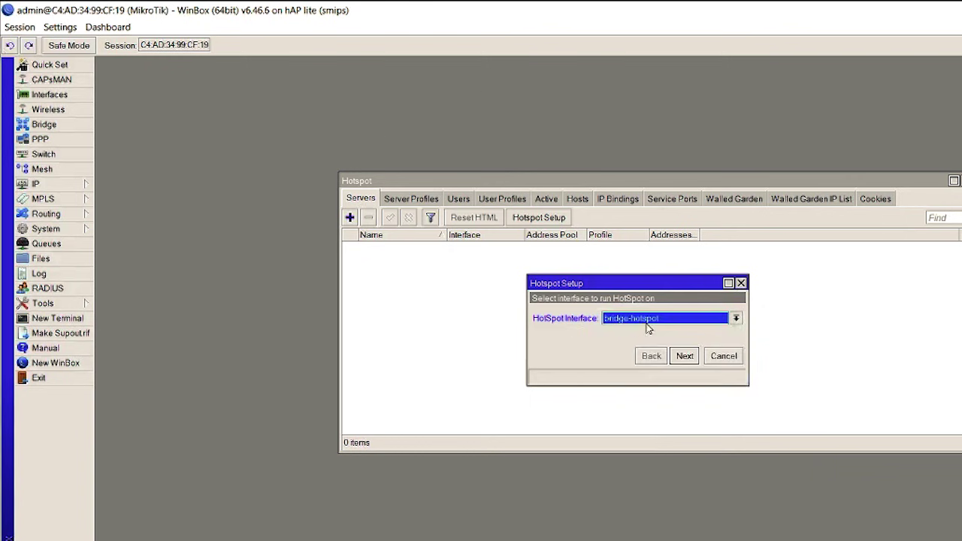
pyautogui.click(682, 356)
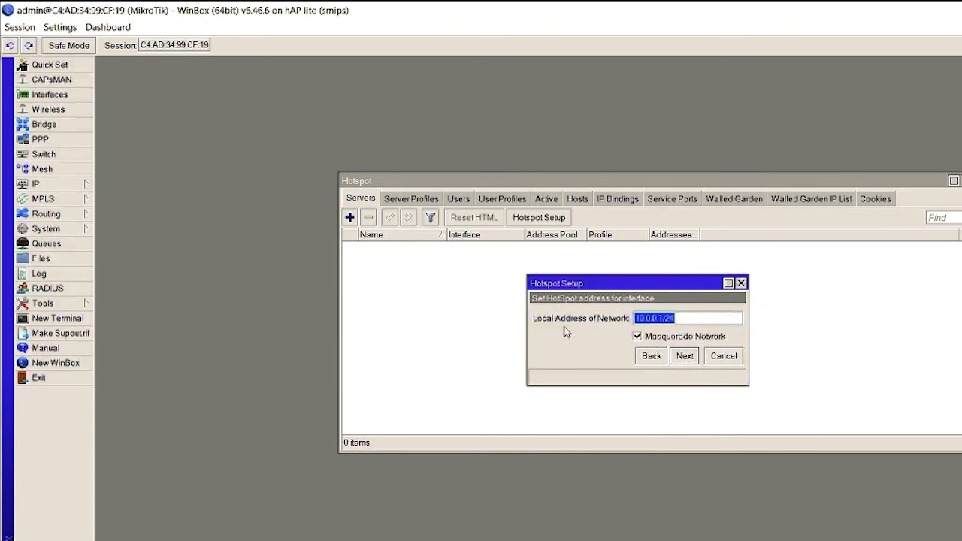
pyautogui.click(684, 358)
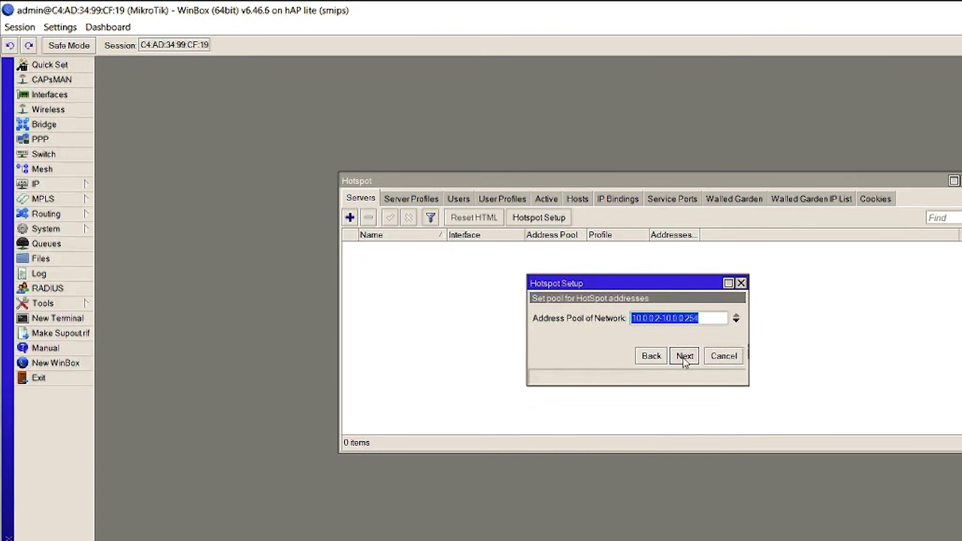
pyautogui.click(684, 358)
# Step: Skip the SSL certificate, keep SMTP server 0.0.0.0, and leave DNS servers empty
pyautogui.click(684, 358)
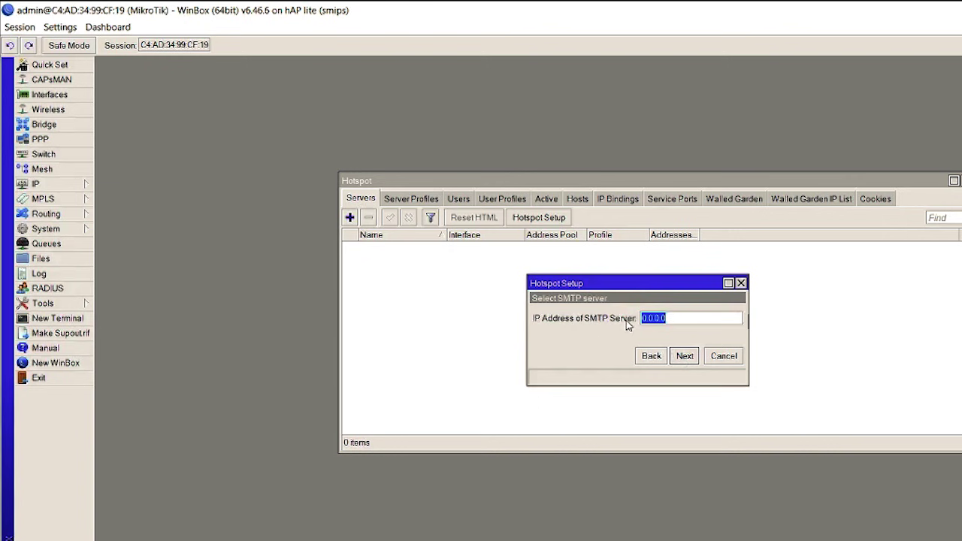
pyautogui.doubleClick(664, 318)
pyautogui.click(683, 357)
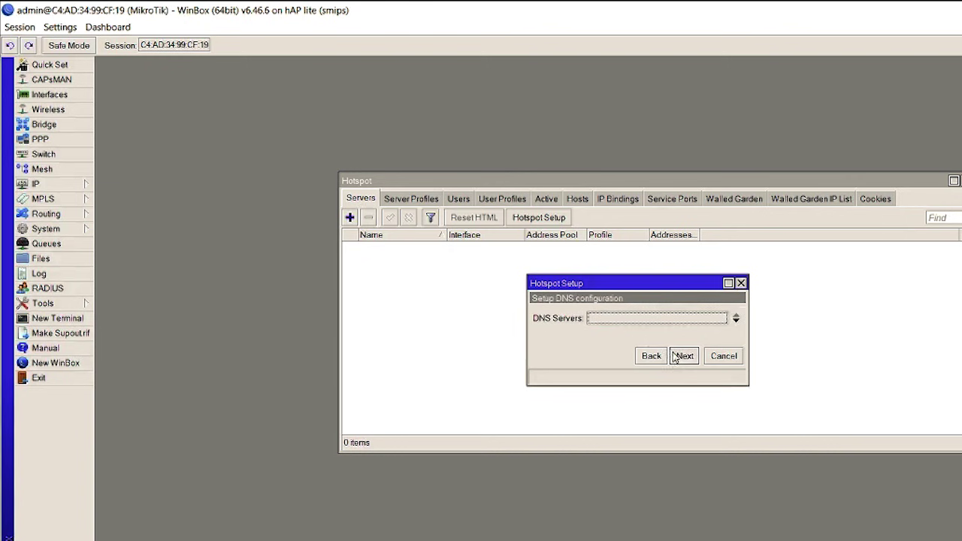
pyautogui.click(682, 358)
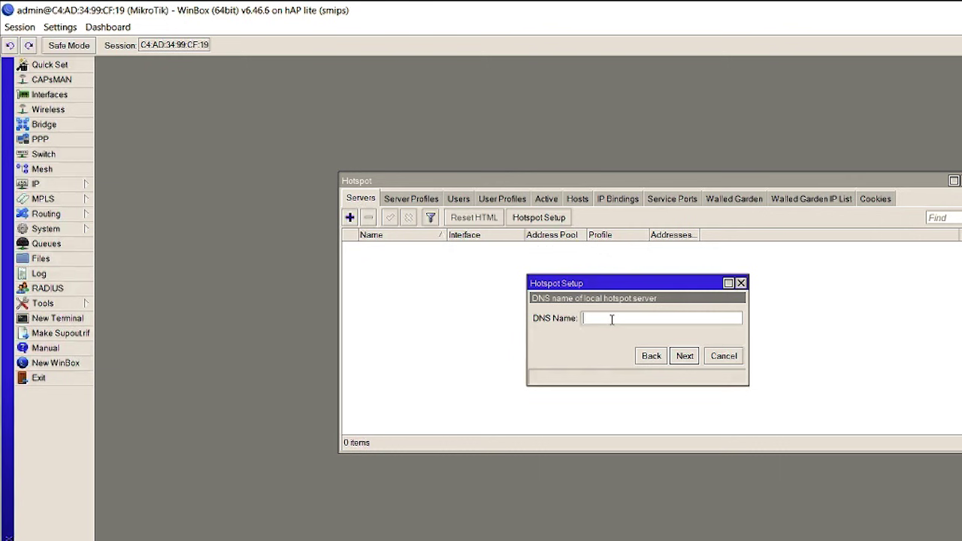
# Step: Enter and correct the hotspot DNS name so it ends in .hotspot
pyautogui.write('karl.hotspot')
pyautogui.moveTo(600, 321); pyautogui.dragTo(591, 321)
pyautogui.click(644, 315)
pyautogui.moveTo(648, 318); pyautogui.dragTo(547, 322)
pyautogui.click(637, 315)
pyautogui.moveTo(625, 316); pyautogui.dragTo(600, 316)
pyautogui.write('wif')
pyautogui.press('BackSpace')
pyautogui.press('BackSpace')
pyautogui.press('BackSpace')
pyautogui.write('hotspot')
# Step: Keep local user admin with a password and complete the hotspot setup
pyautogui.click(680, 355)
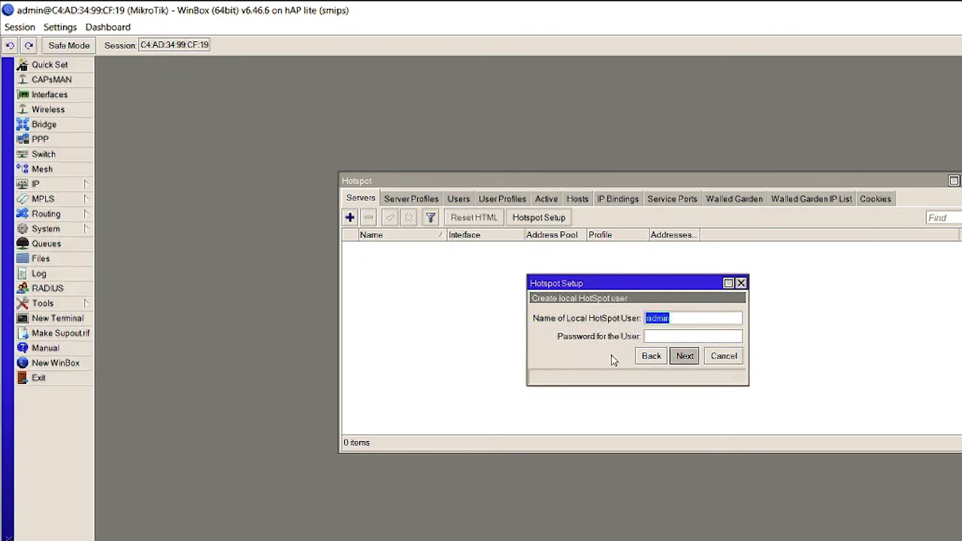
pyautogui.click(672, 335)
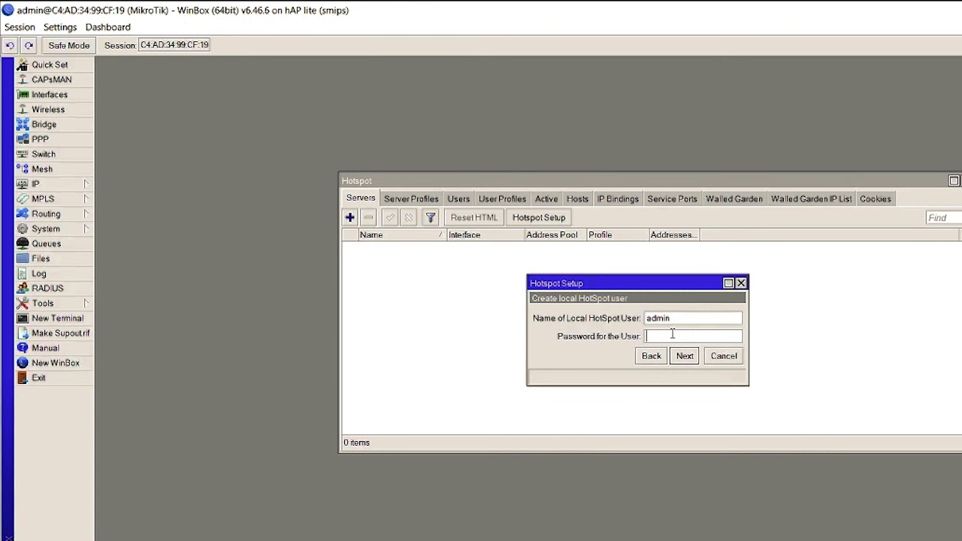
pyautogui.click(684, 356)
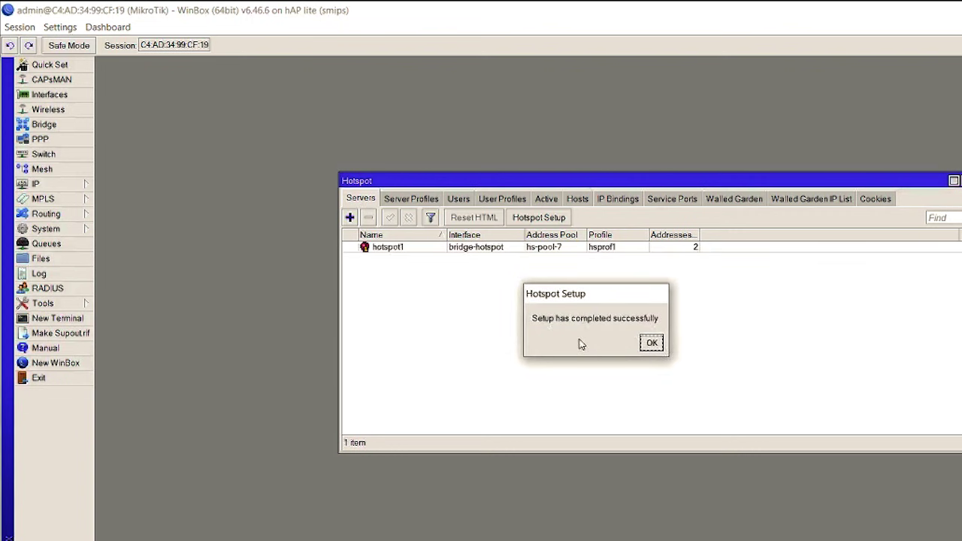
pyautogui.click(651, 344)
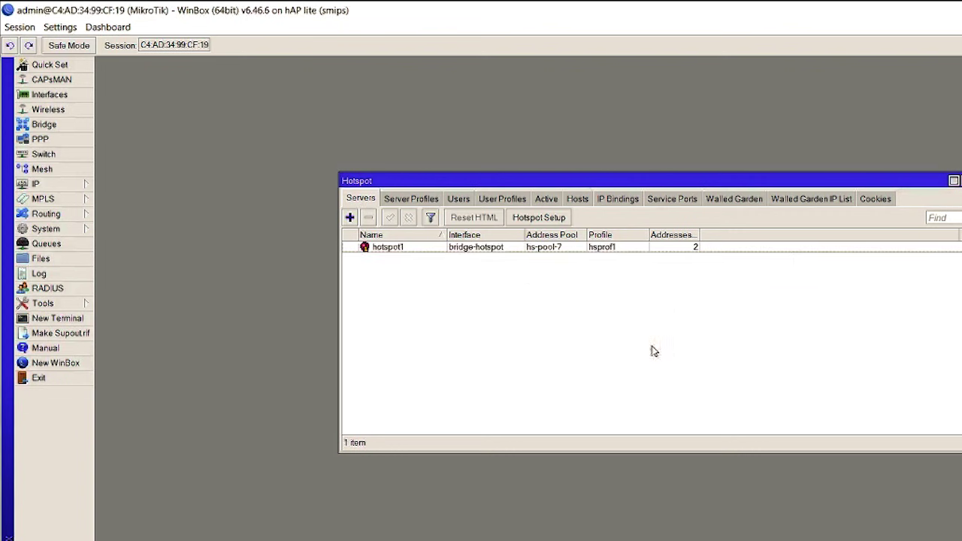
# Step: Set hotspot1 to 1 address per MAC and idle timeout 1d 00:00:00, and apply
pyautogui.click(389, 251)
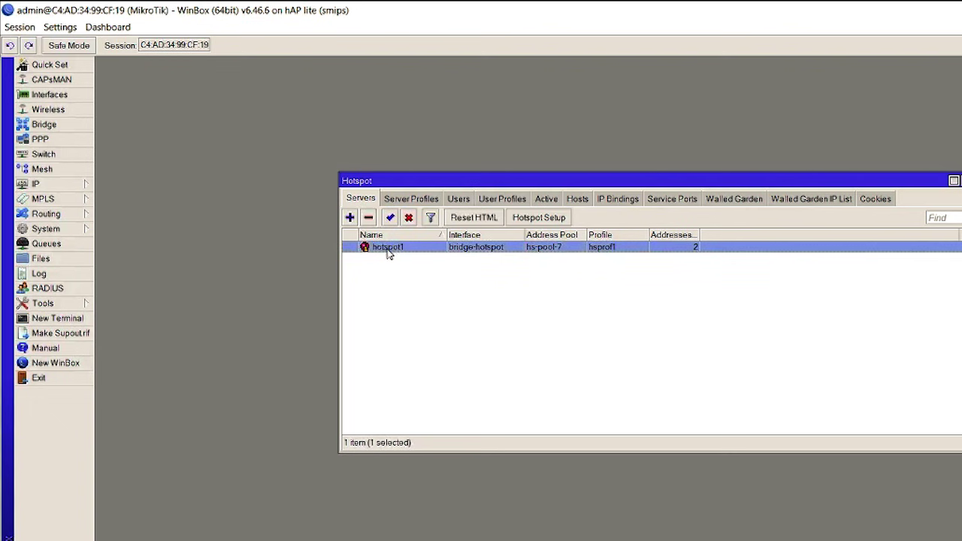
pyautogui.doubleClick(389, 251)
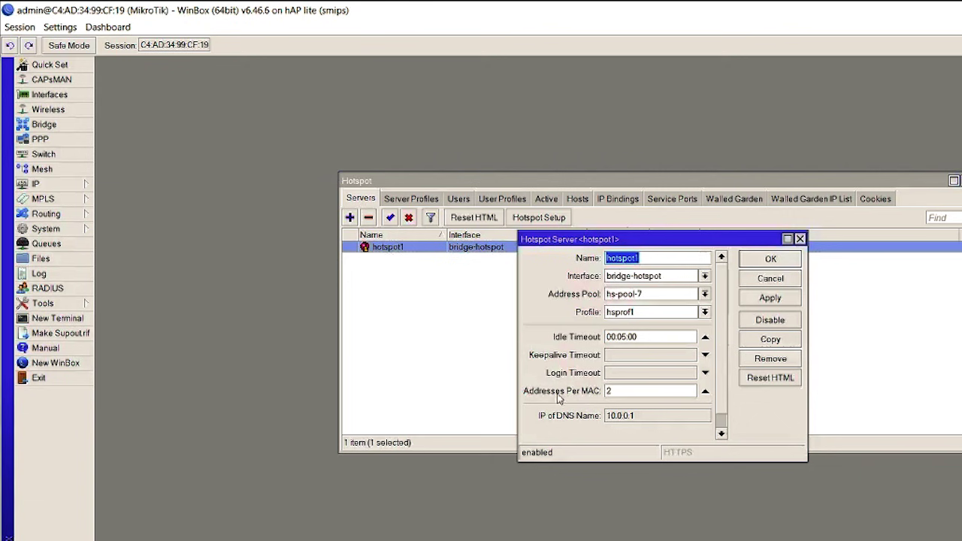
pyautogui.click(630, 391)
pyautogui.doubleClick(617, 390)
pyautogui.write('1')
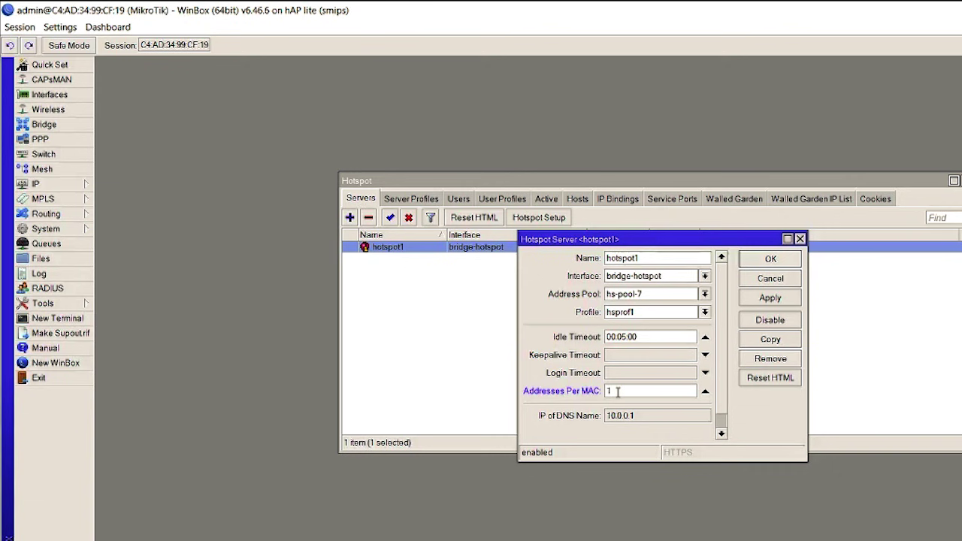
pyautogui.click(619, 338)
pyautogui.write('1d')
pyautogui.moveTo(632, 340); pyautogui.dragTo(638, 340)
pyautogui.write('0')
pyautogui.click(778, 303)
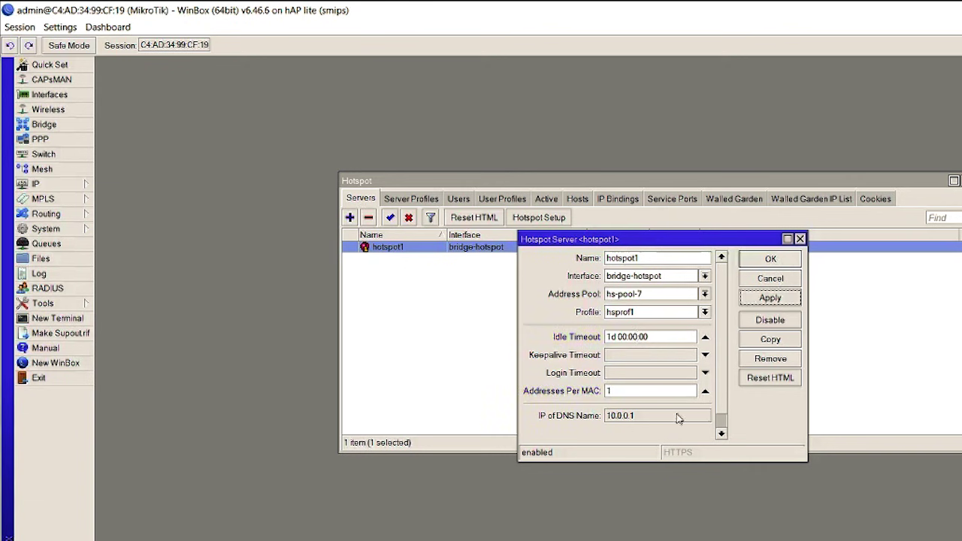
# Step: Copy hotspot1's IP of DNS Name value 10.0.0.1
pyautogui.click(635, 415)
pyautogui.moveTo(635, 415); pyautogui.dragTo(592, 422)
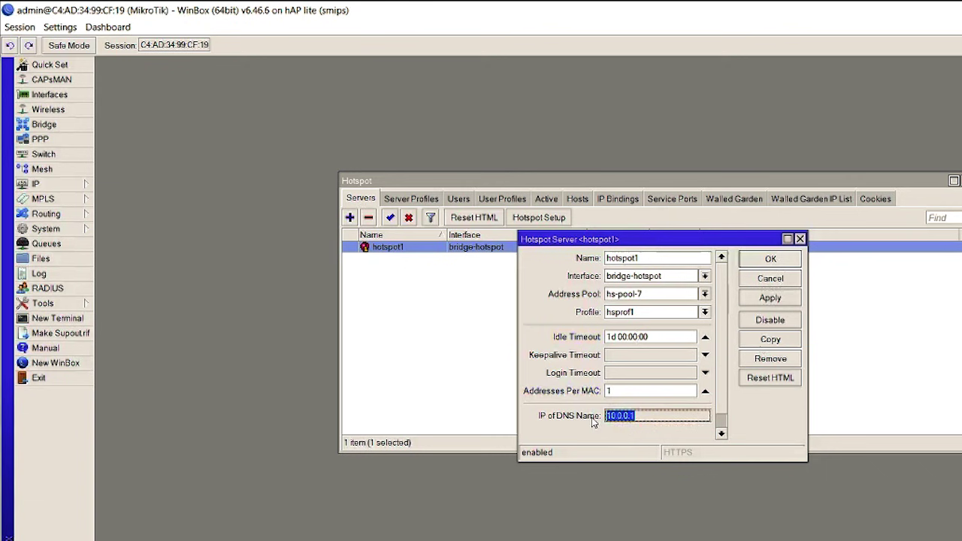
pyautogui.hotkey('ctrl', 'c')
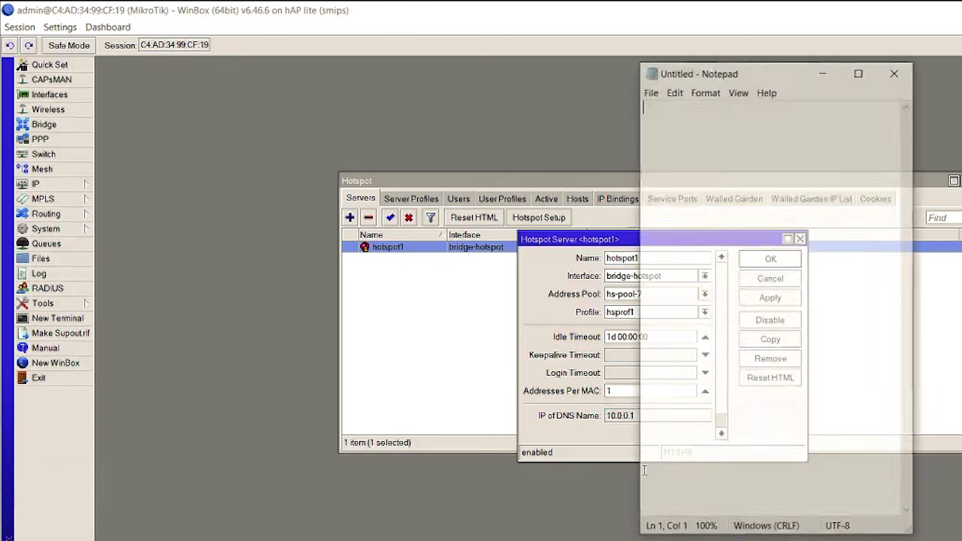
# Step: Paste 10.0.0.1 into Notepad and label it '- ip of dns name'
pyautogui.moveTo(779, 75); pyautogui.dragTo(825, 128)
pyautogui.hotkey('ctrl', 'v')
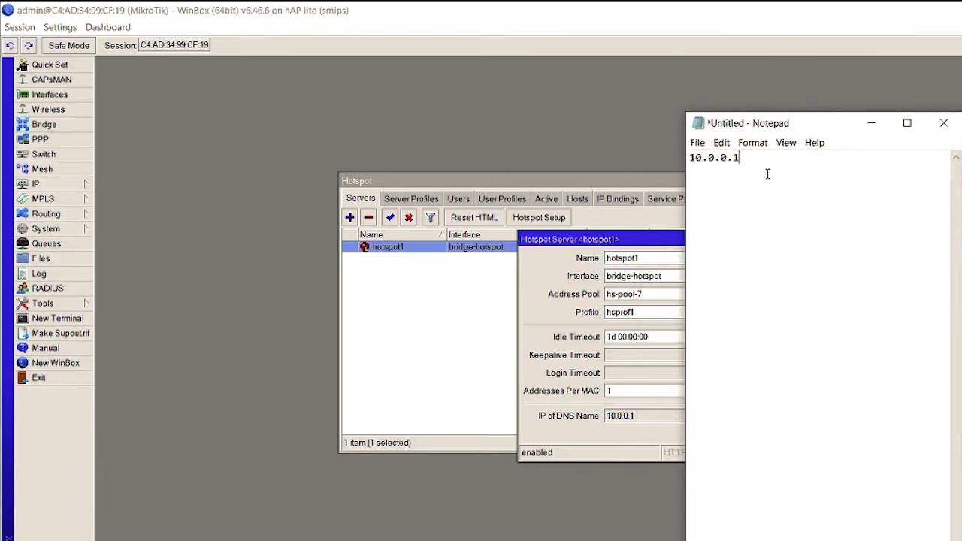
pyautogui.write('- ')
pyautogui.write('ip of ')
pyautogui.write('nd')
pyautogui.press('BackSpace')
pyautogui.press('BackSpace')
pyautogui.write('dns name')
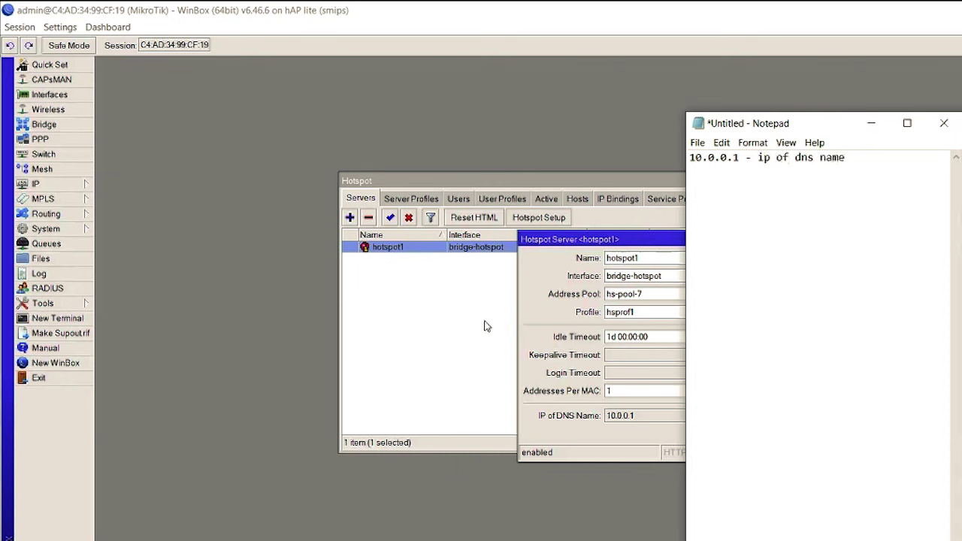
pyautogui.click(484, 327)
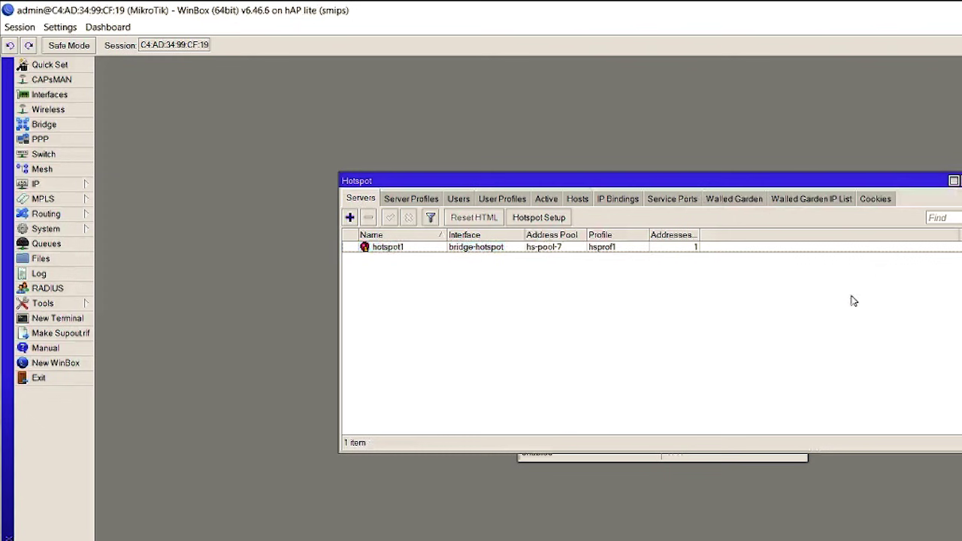
# Step: Open server profile hsprof1 and leave its HTML directory as hotspot
pyautogui.click(414, 202)
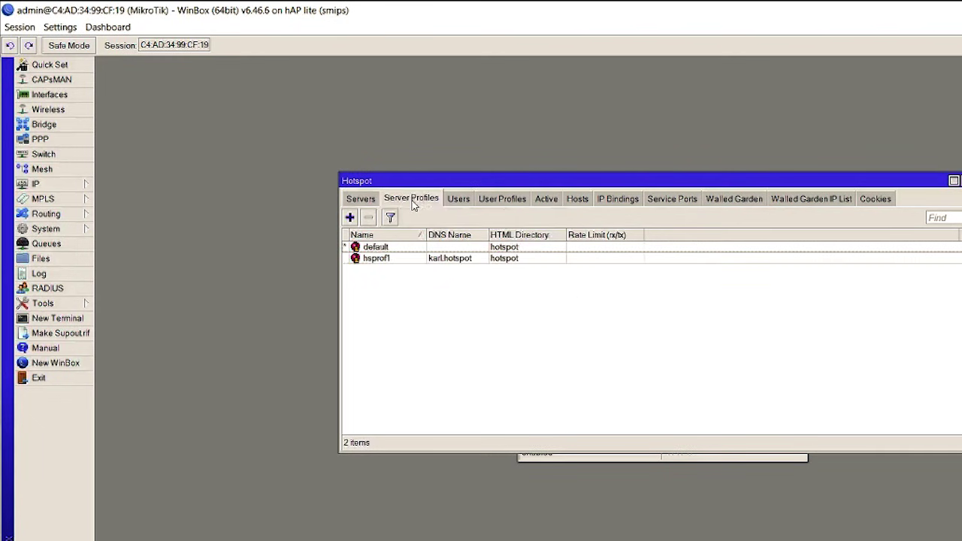
pyautogui.click(388, 263)
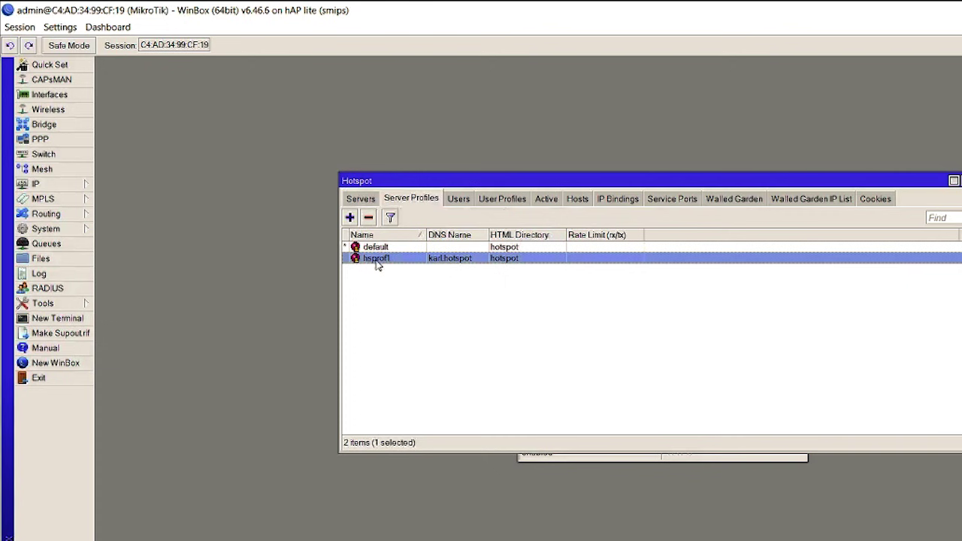
pyautogui.doubleClick(379, 263)
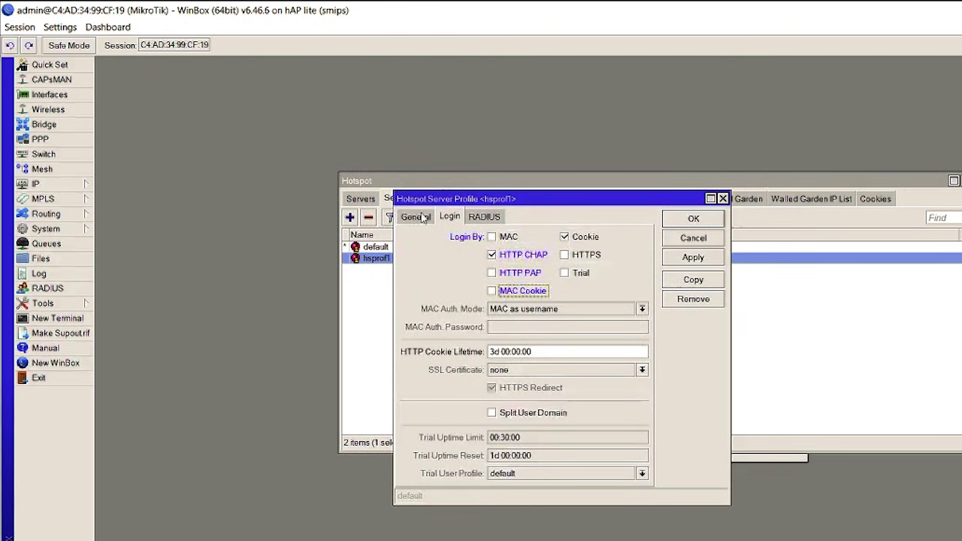
pyautogui.click(416, 216)
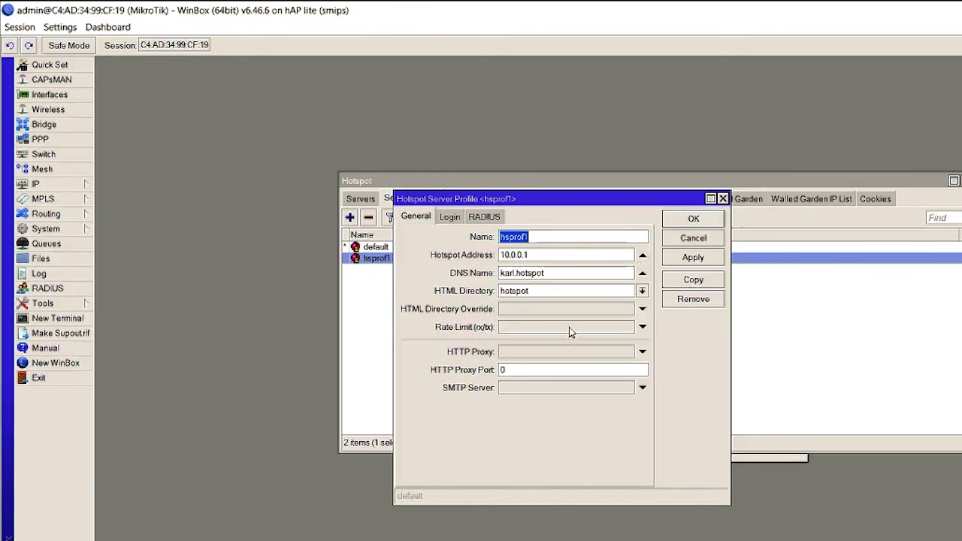
pyautogui.moveTo(551, 294); pyautogui.dragTo(493, 294)
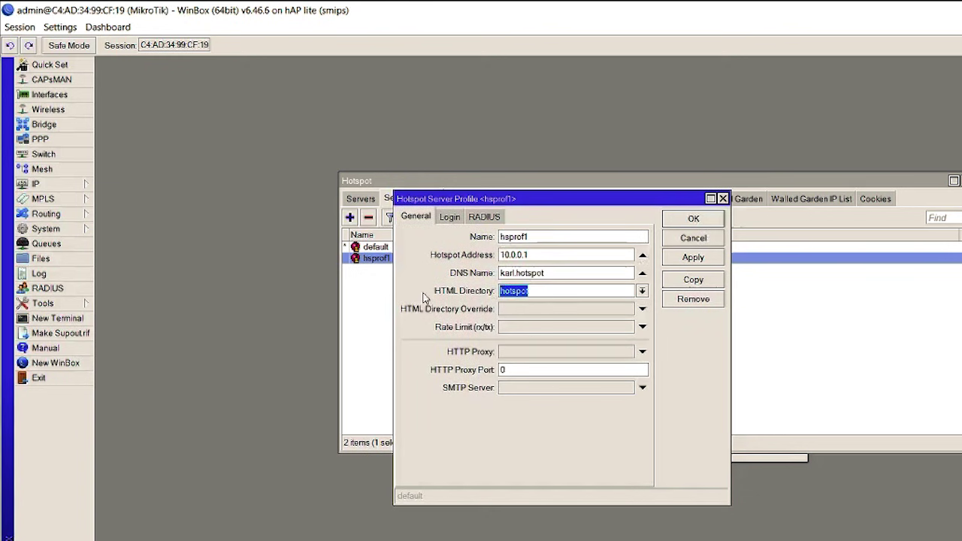
pyautogui.click(534, 290)
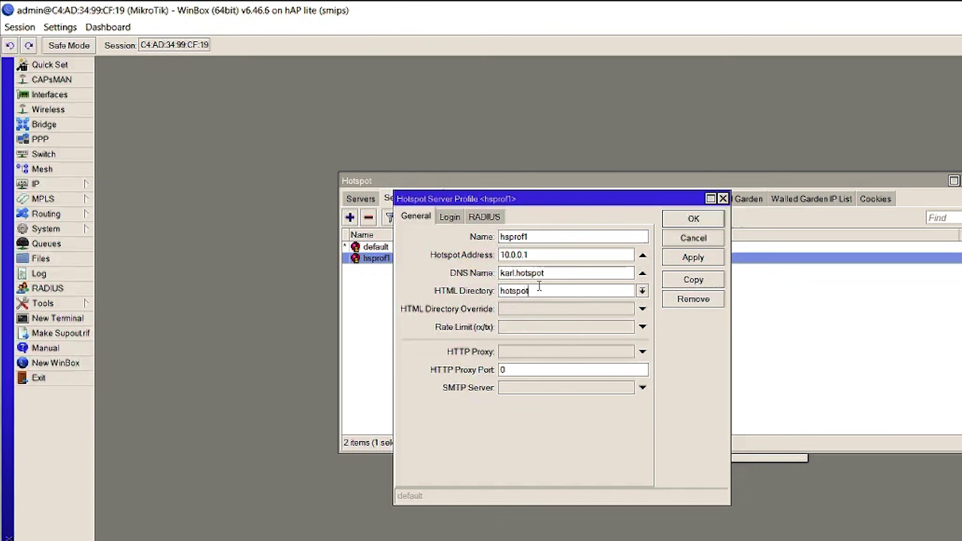
pyautogui.press('BackSpace')
pyautogui.press('Home')
pyautogui.write('hots')
pyautogui.press('BackSpace')
pyautogui.press('BackSpace')
pyautogui.press('BackSpace')
pyautogui.press('BackSpace')
pyautogui.write('flash/')
pyautogui.press('BackSpace')
pyautogui.press('BackSpace')
pyautogui.press('BackSpace')
pyautogui.press('BackSpace')
pyautogui.press('BackSpace')
pyautogui.press('BackSpace')
pyautogui.moveTo(541, 290); pyautogui.dragTo(453, 294)
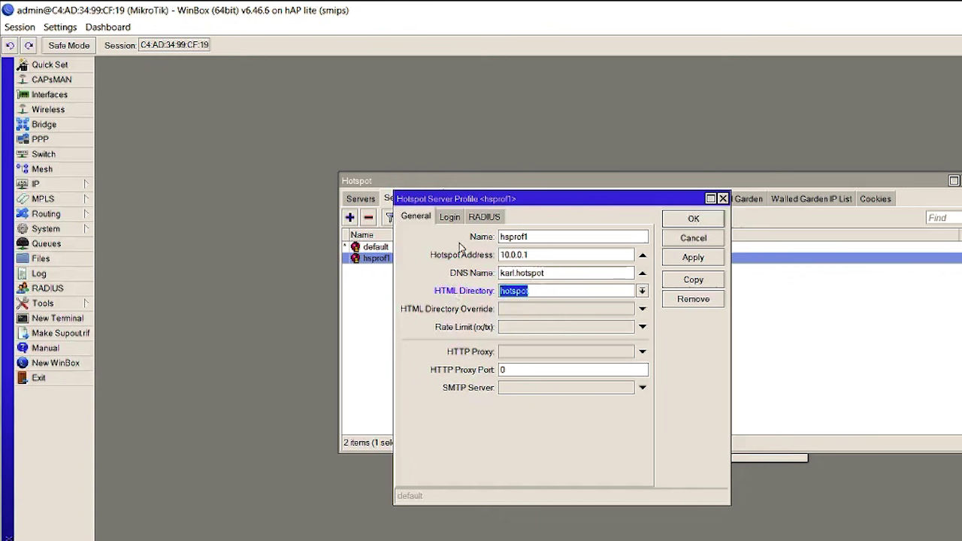
# Step: Enable HTTP PAP and MAC Cookie logins on hsprof1 and save the profile
pyautogui.click(449, 217)
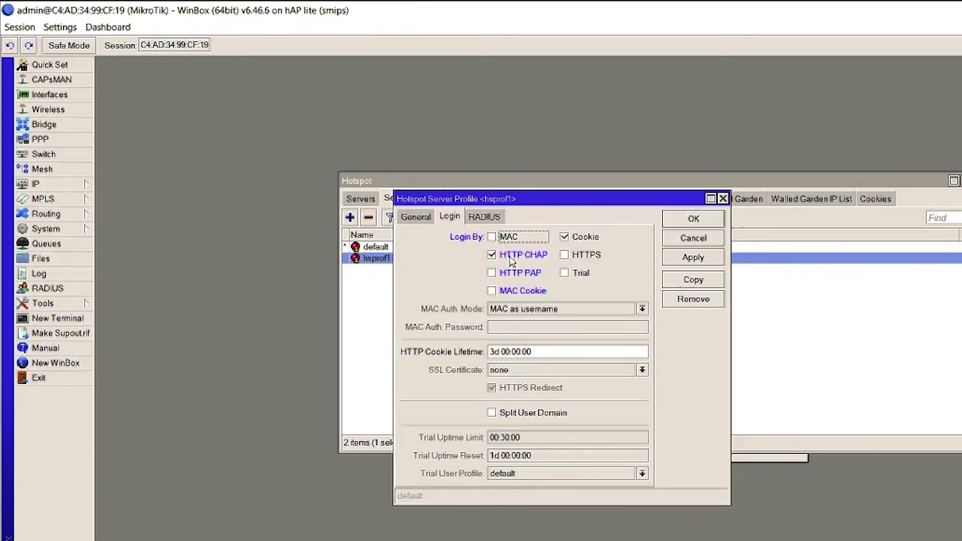
pyautogui.click(507, 278)
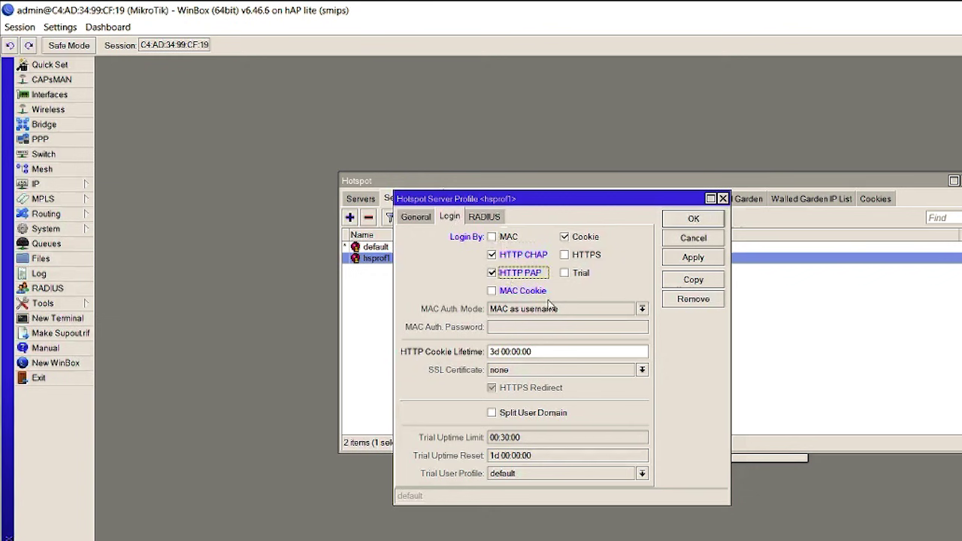
pyautogui.click(533, 296)
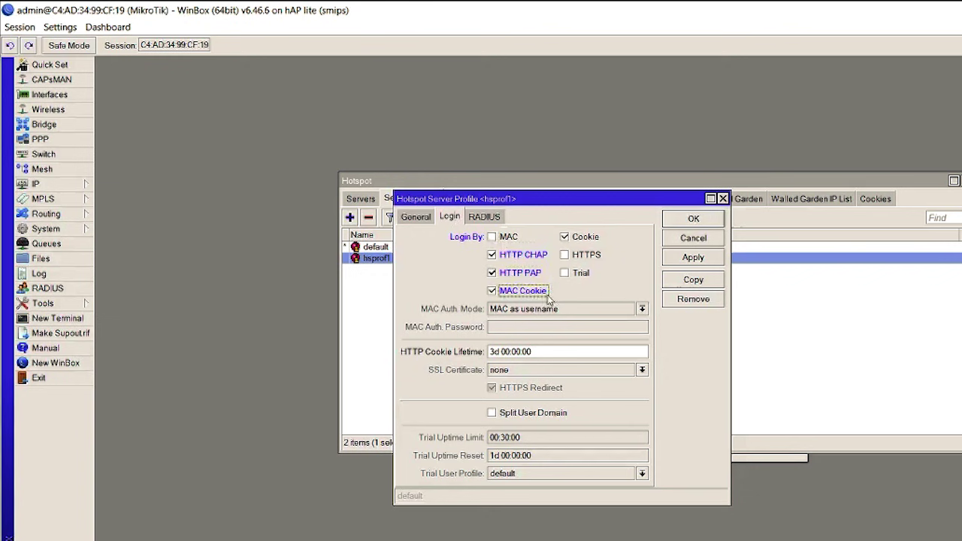
pyautogui.click(699, 260)
pyautogui.click(688, 220)
pyautogui.click(583, 346)
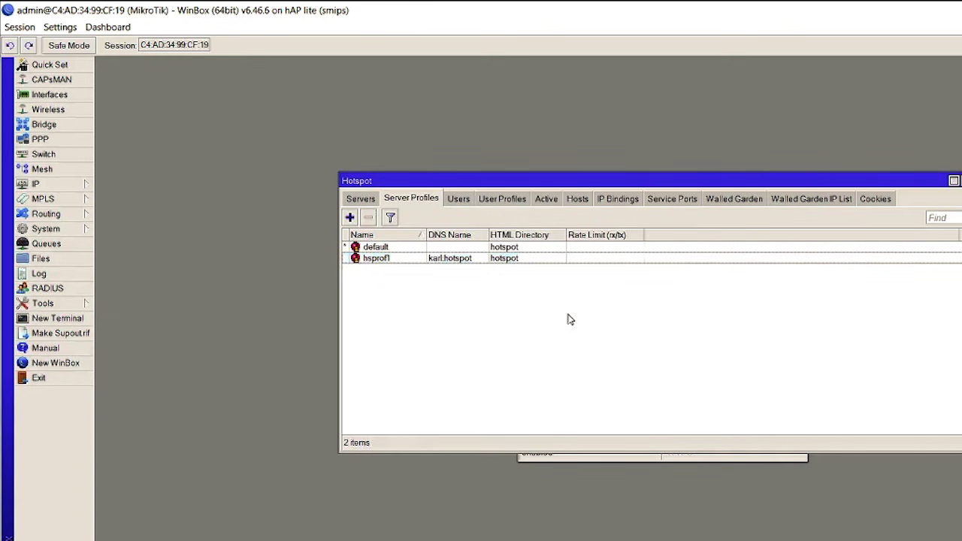
# Step: Show hotspot User Profiles, then open 'Rates and Scheduler Script for v3' from coinnectify_v3_test_files
pyautogui.moveTo(639, 181); pyautogui.dragTo(619, 141)
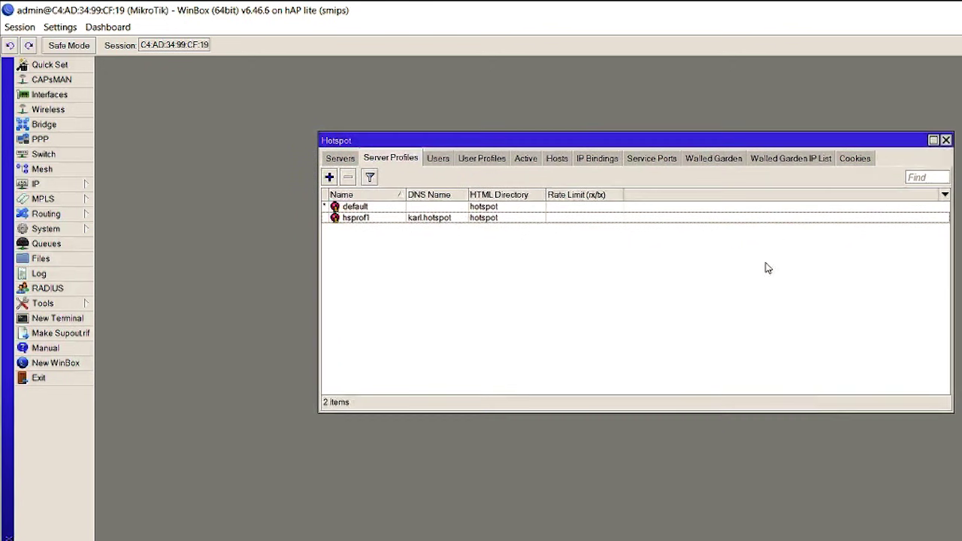
pyautogui.click(479, 160)
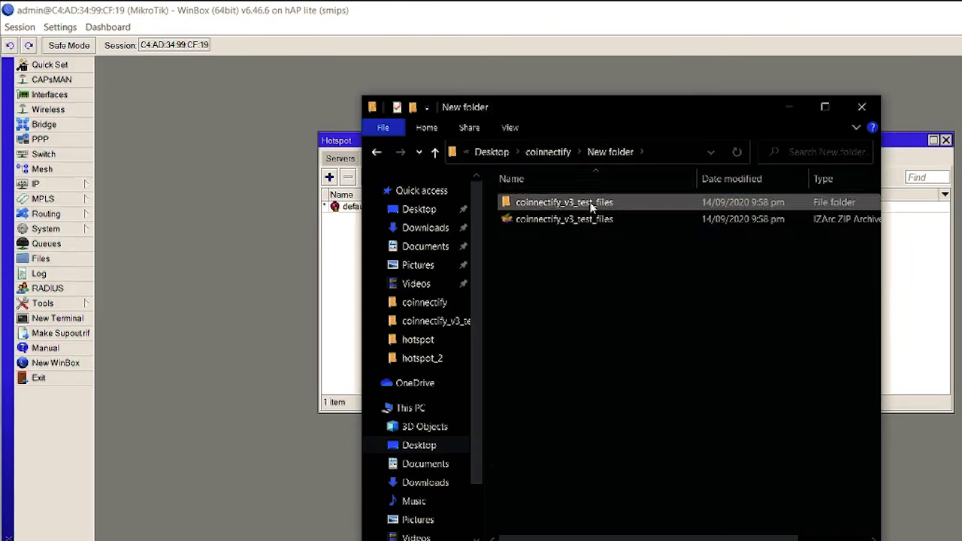
pyautogui.doubleClick(576, 197)
pyautogui.moveTo(652, 114); pyautogui.dragTo(798, 140)
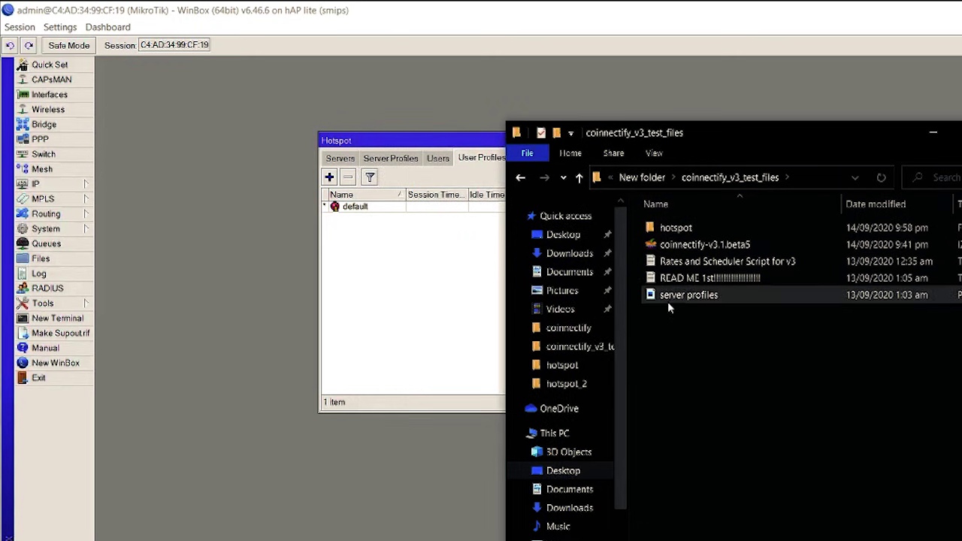
pyautogui.doubleClick(714, 263)
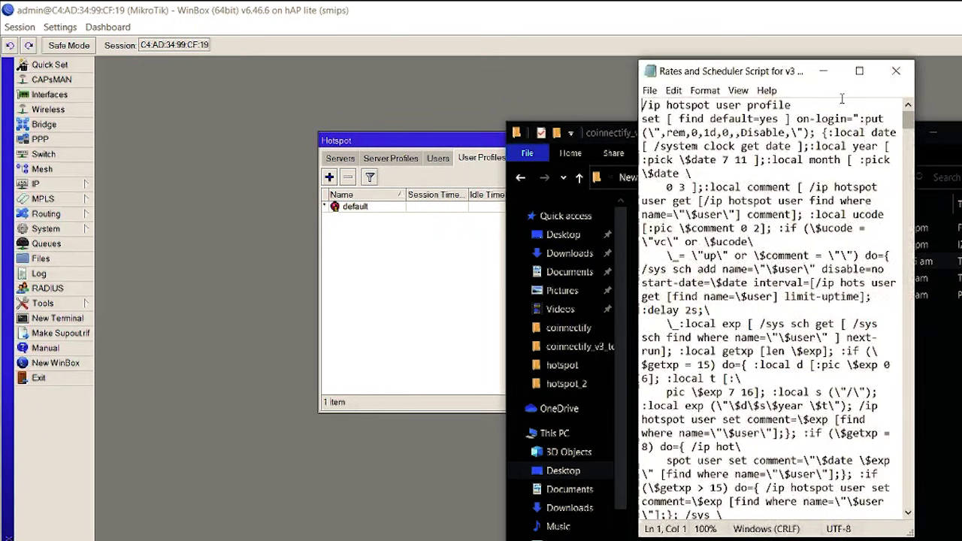
# Step: Select the whole rates and scheduler script in Notepad and switch back to WinBox
pyautogui.click(735, 133)
pyautogui.hotkey('ctrl', 'a')
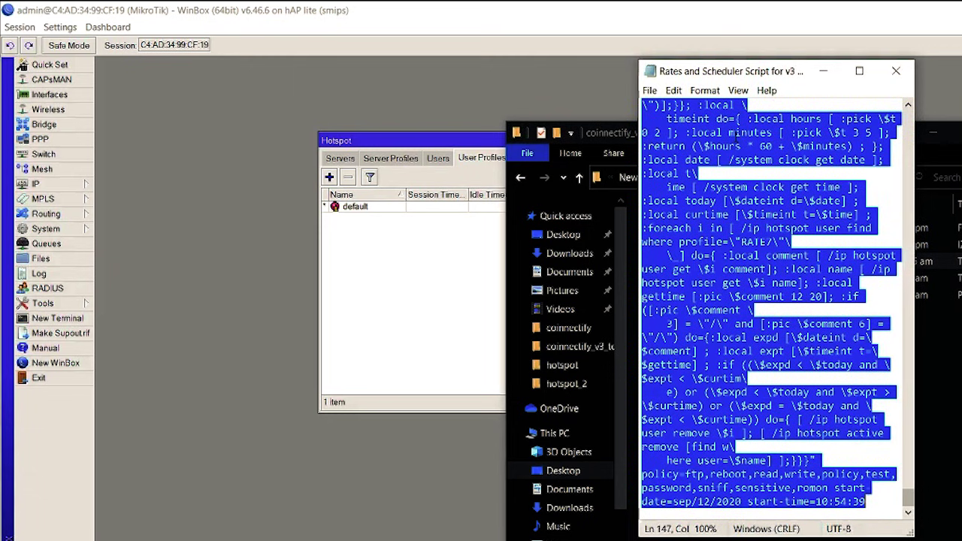
pyautogui.click(64, 321)
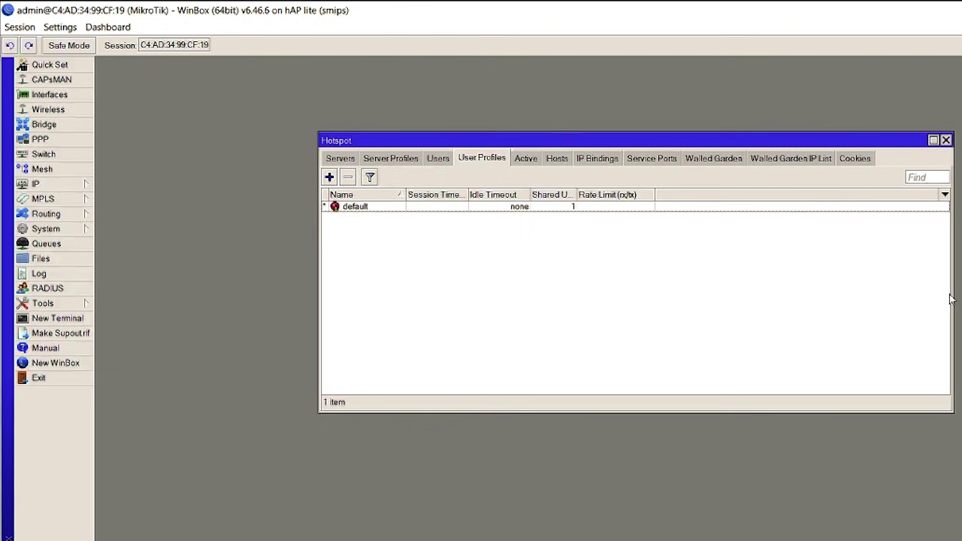
# Step: Arrange Hotspot user profiles at top left with the empty System Scheduler list below it
pyautogui.moveTo(951, 286); pyautogui.dragTo(738, 254)
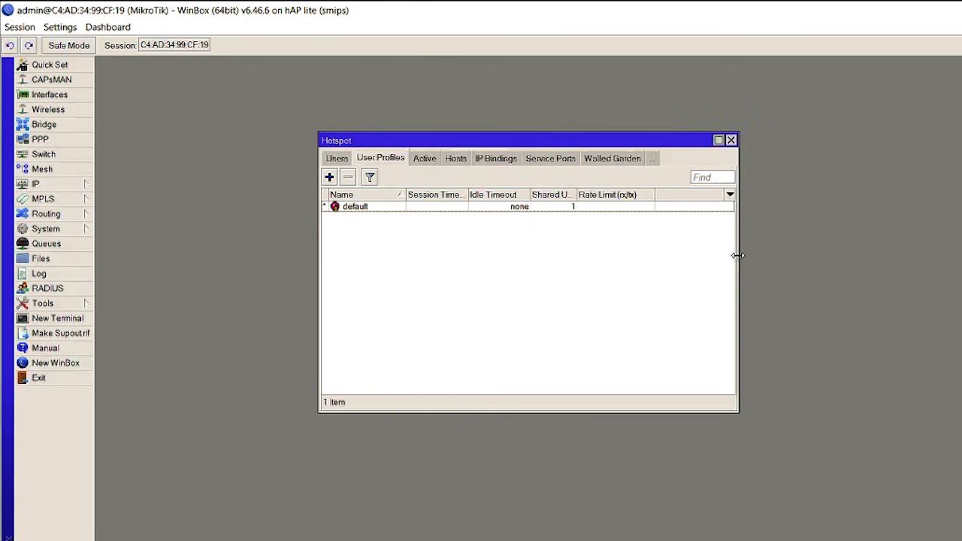
pyautogui.moveTo(571, 143); pyautogui.dragTo(399, 85)
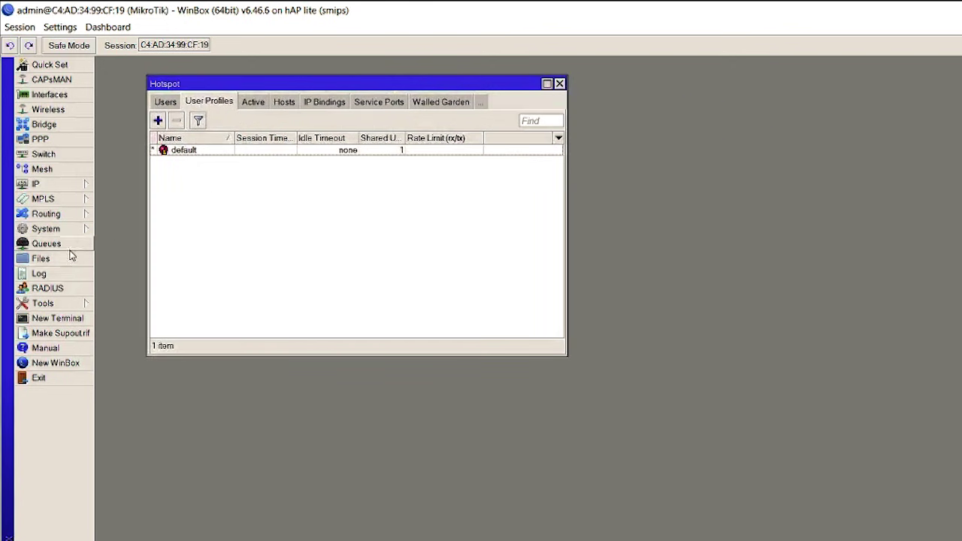
pyautogui.click(45, 228)
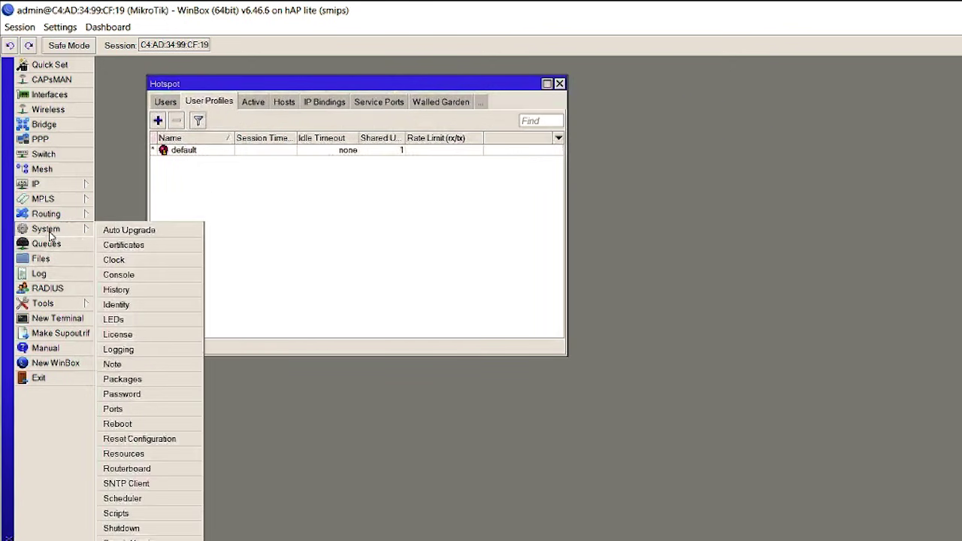
pyautogui.click(123, 498)
pyautogui.moveTo(408, 212); pyautogui.dragTo(392, 380)
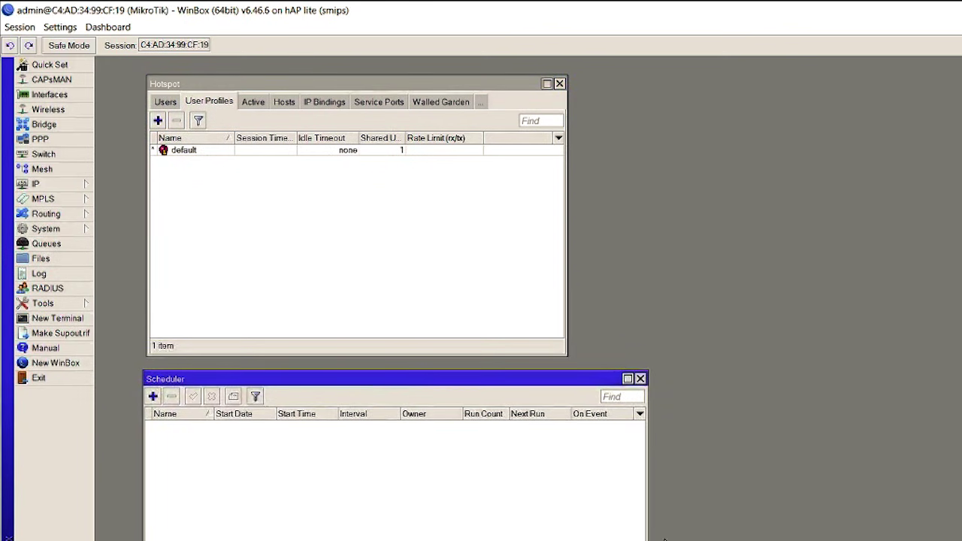
pyautogui.moveTo(646, 497); pyautogui.dragTo(568, 481)
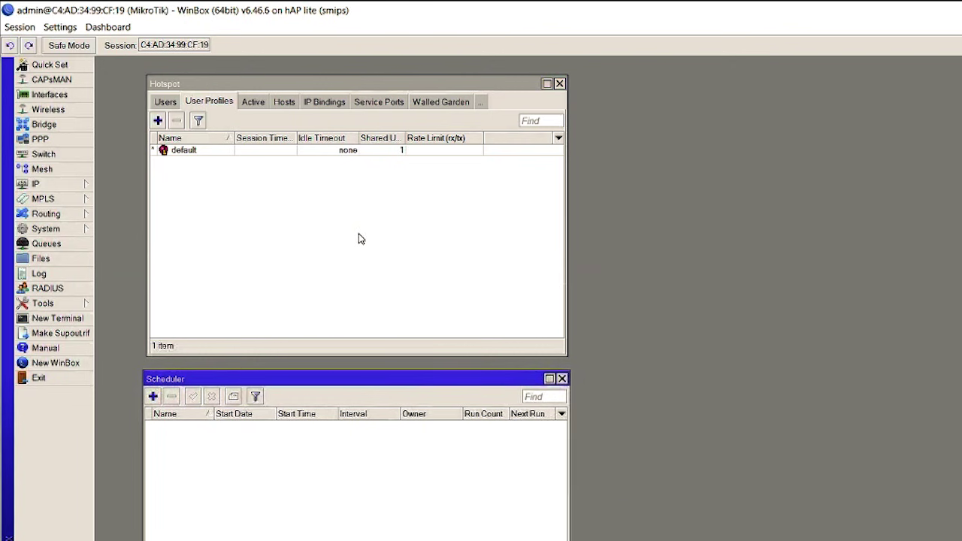
pyautogui.click(43, 322)
# Step: Copy the rates and scheduler script from Notepad and paste it into the WinBox terminal to run it
pyautogui.moveTo(692, 193); pyautogui.dragTo(743, 86)
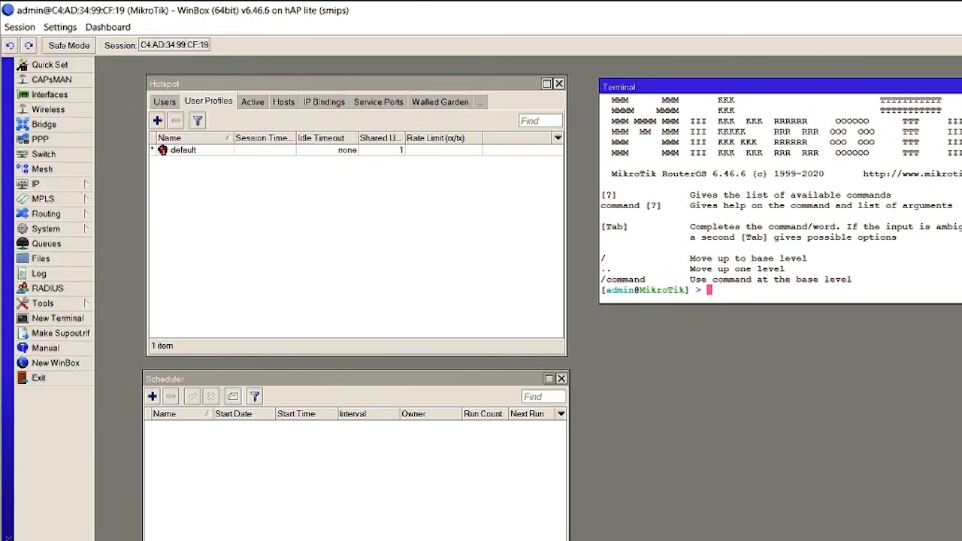
pyautogui.click(856, 531)
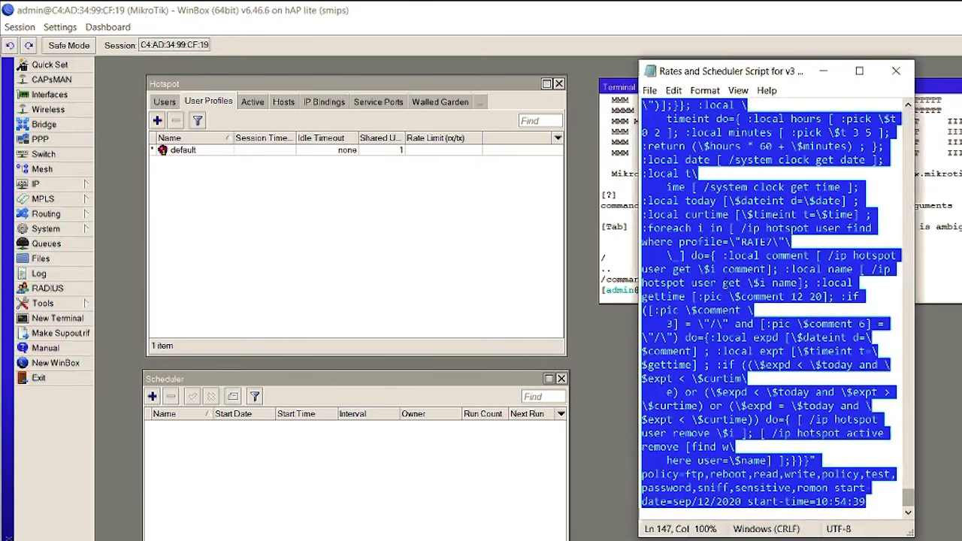
pyautogui.rightClick(726, 286)
pyautogui.click(584, 328)
pyautogui.click(895, 71)
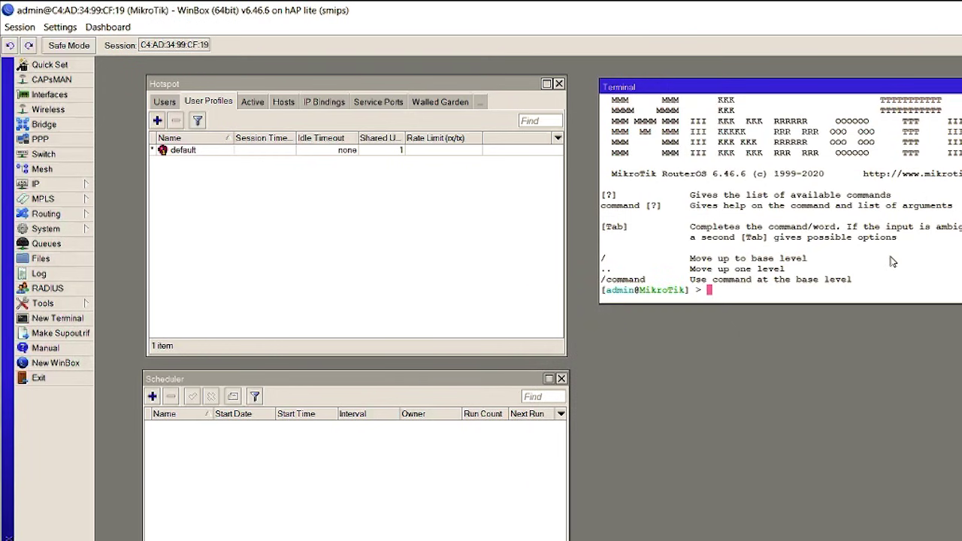
pyautogui.rightClick(889, 260)
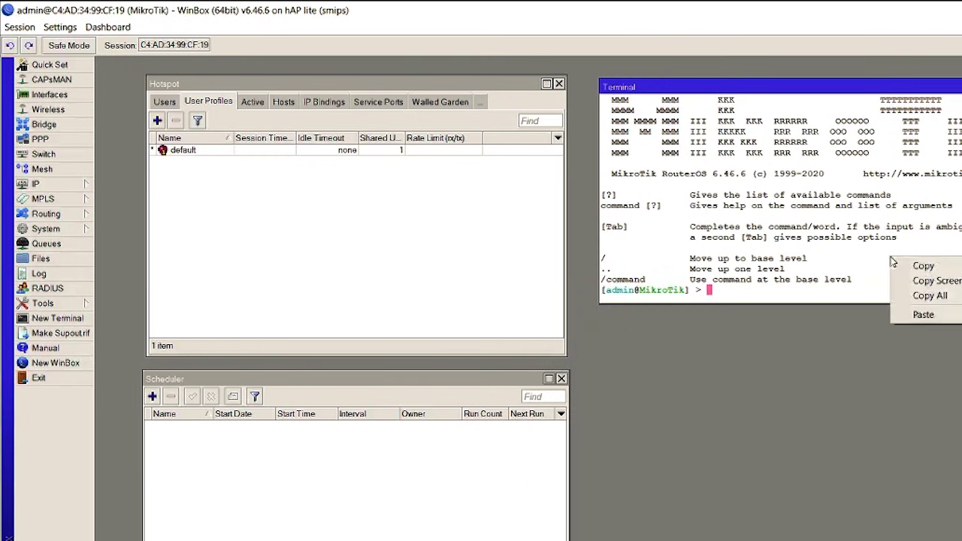
pyautogui.click(922, 314)
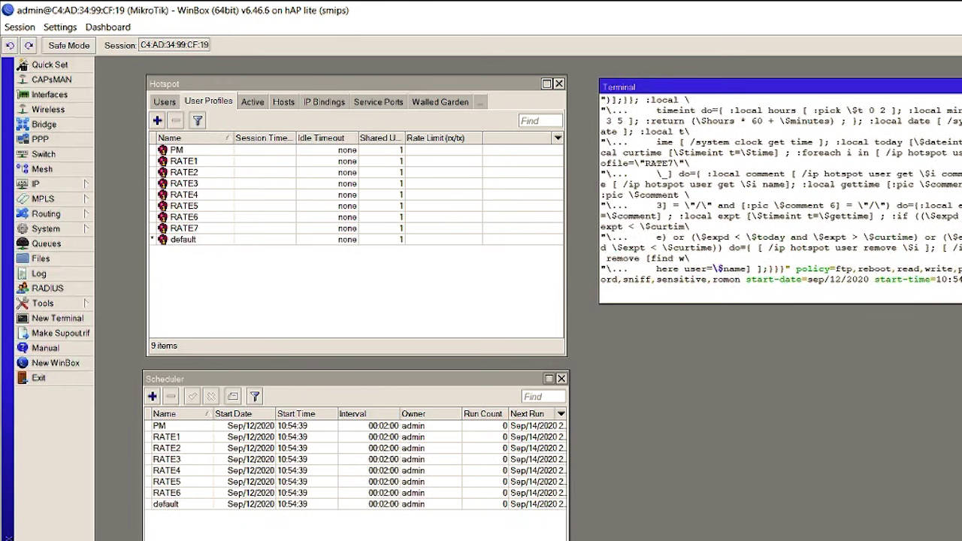
pyautogui.press('Return')
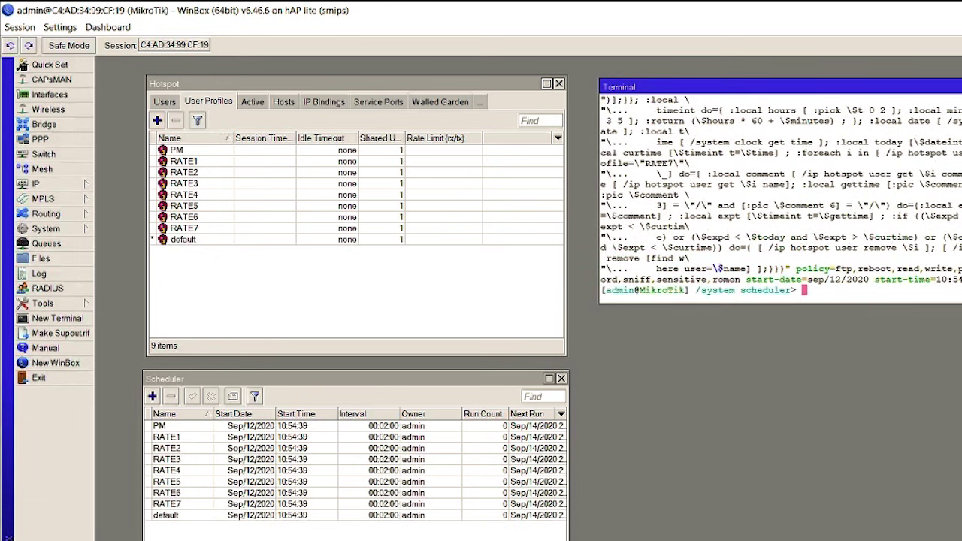
# Step: Review the new RATE1, RATE2 and PM user profiles, then the remaining rate profiles
pyautogui.click(328, 163)
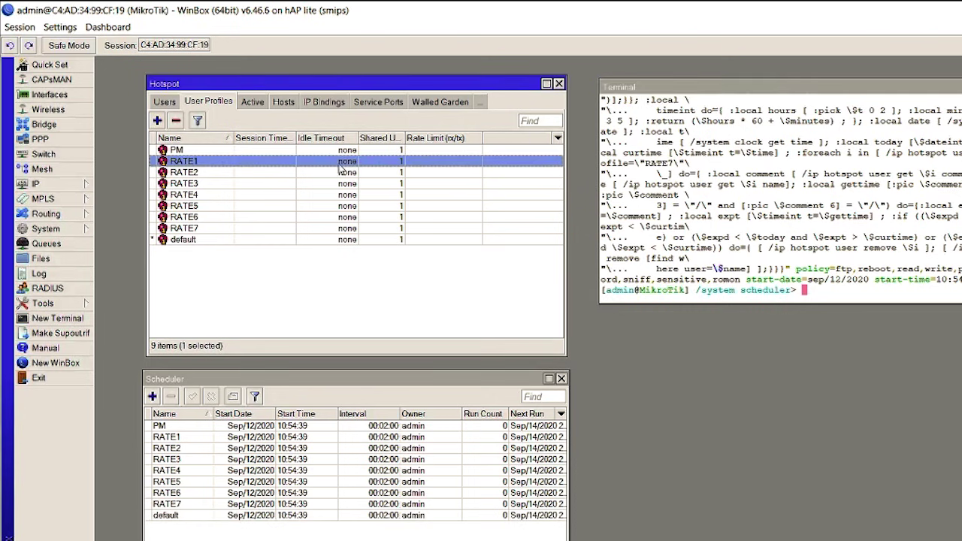
pyautogui.click(174, 152)
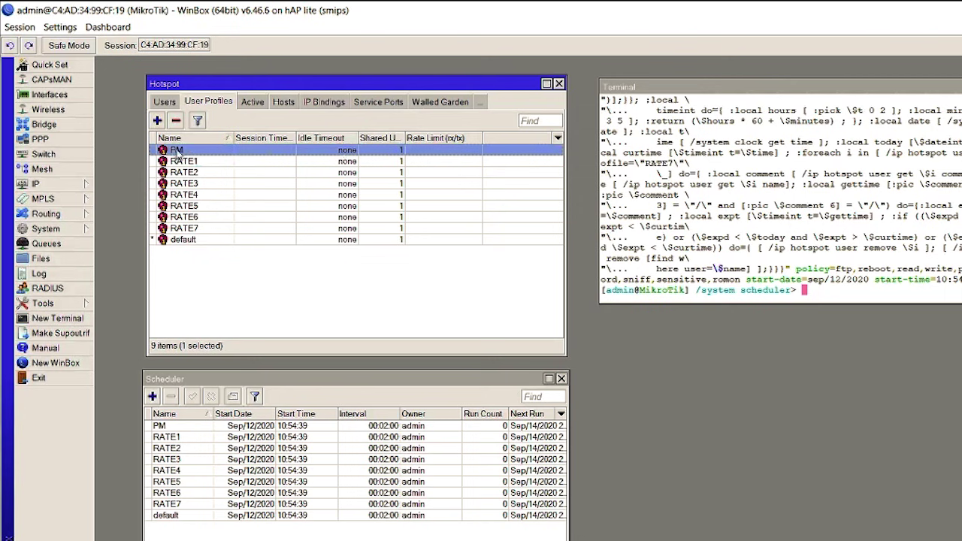
pyautogui.click(186, 162)
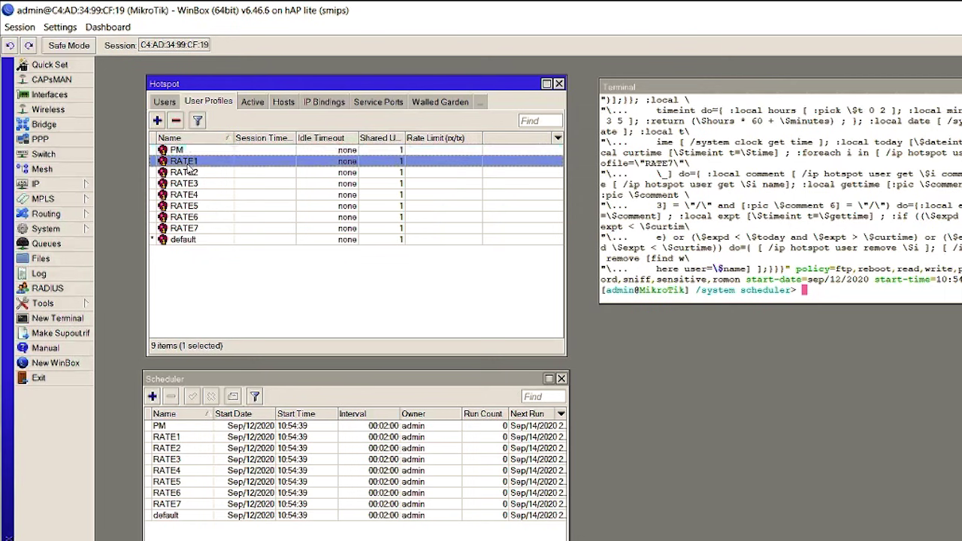
pyautogui.click(195, 173)
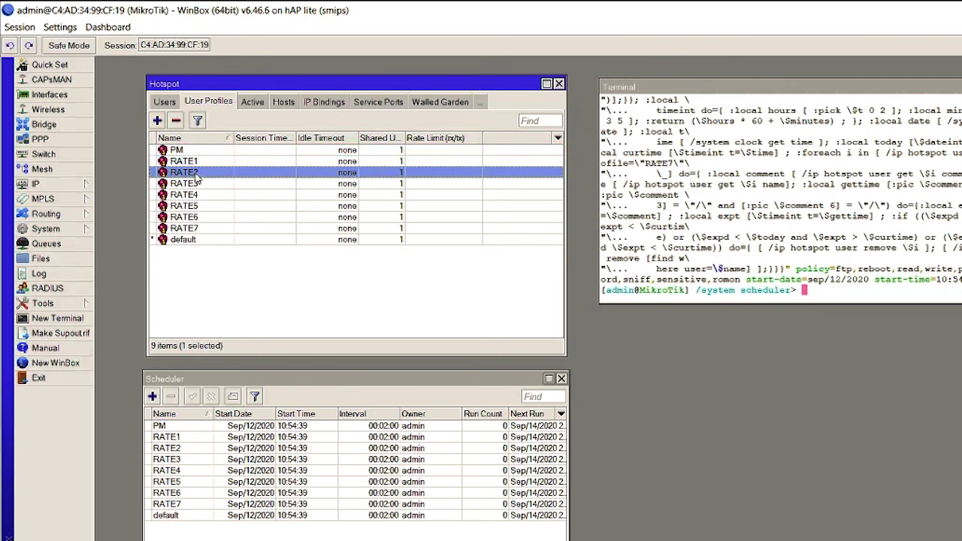
pyautogui.click(199, 206)
pyautogui.click(198, 228)
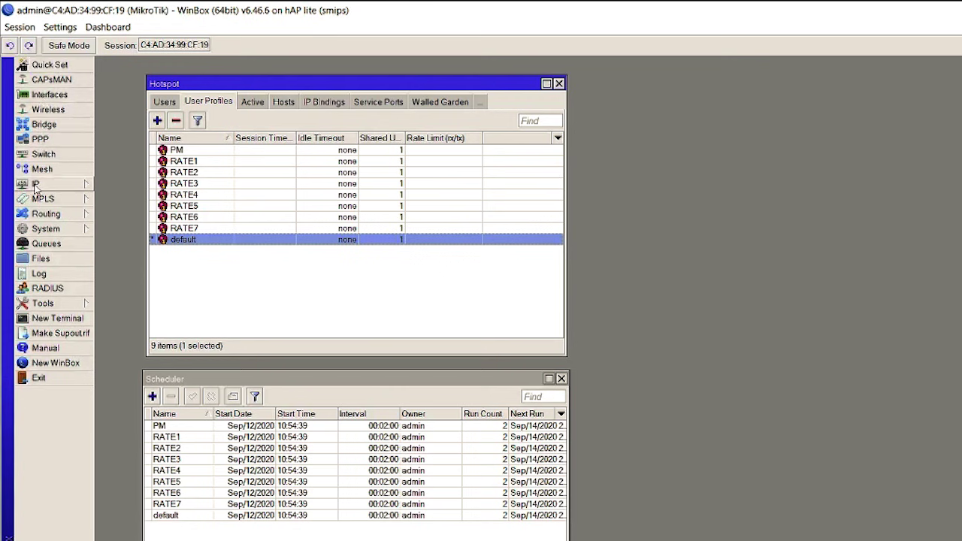
# Step: Open the System > Users list and bring up the admin account's settings
pyautogui.click(47, 230)
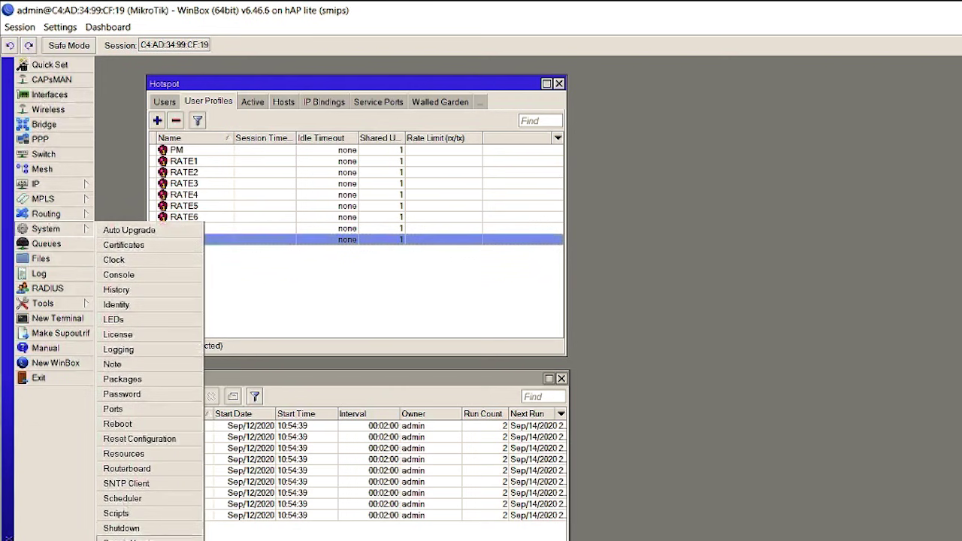
pyautogui.click(120, 534)
pyautogui.moveTo(531, 219); pyautogui.dragTo(723, 225)
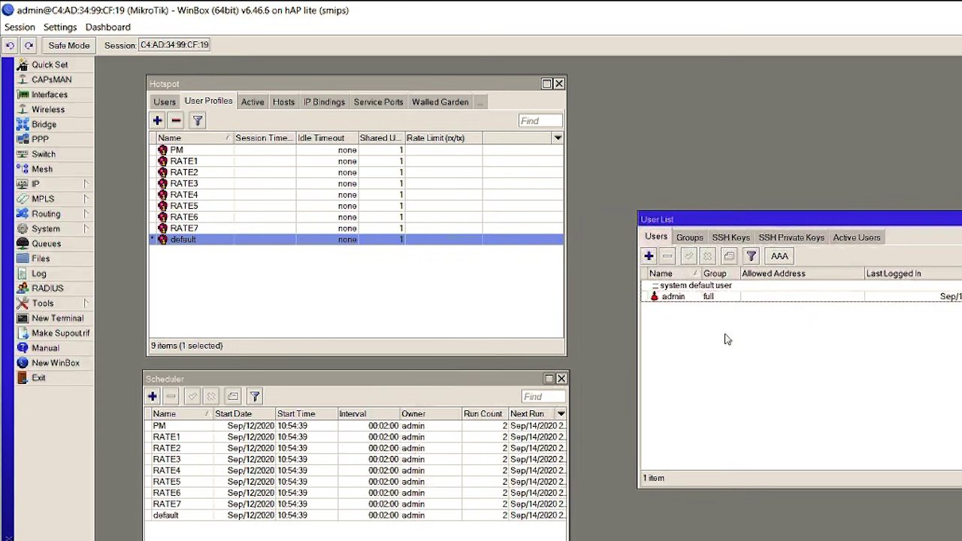
pyautogui.click(709, 298)
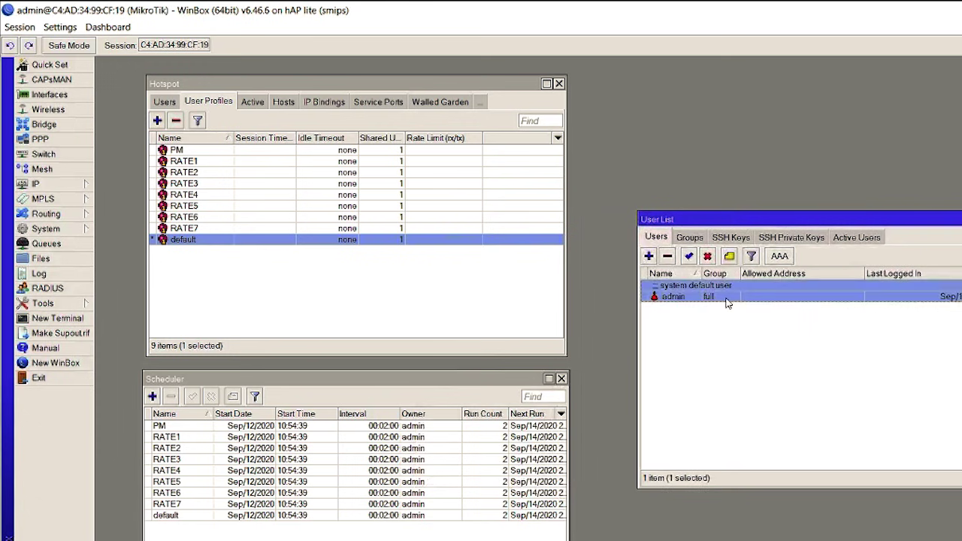
pyautogui.click(726, 303)
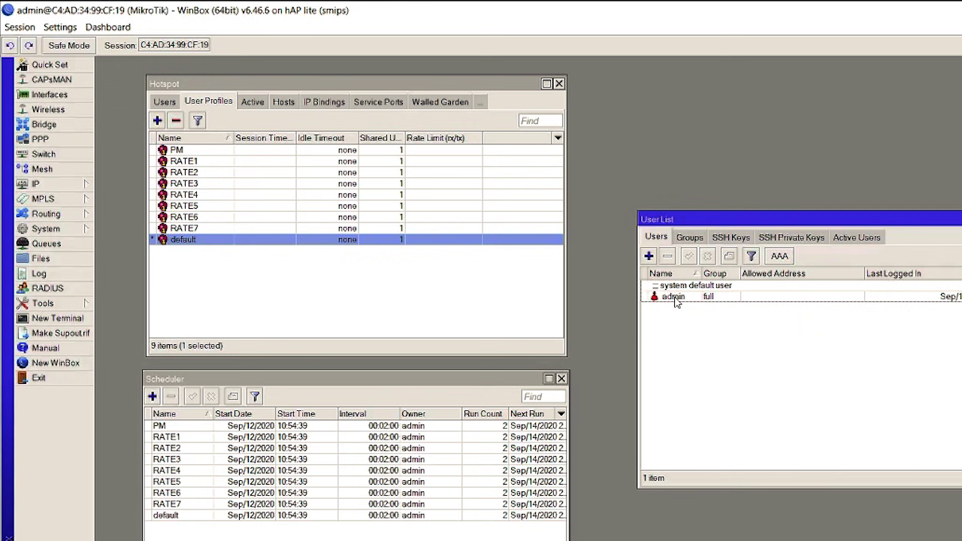
pyautogui.doubleClick(675, 298)
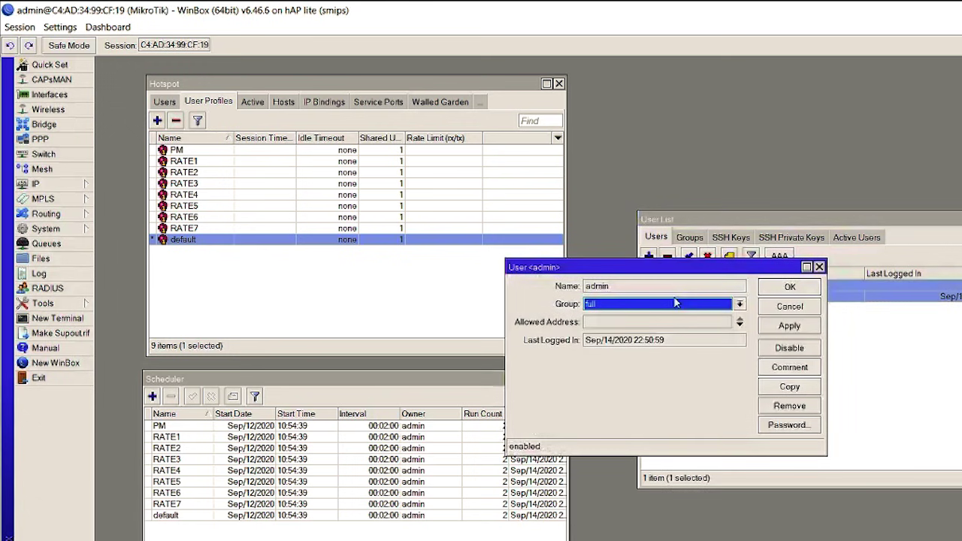
pyautogui.click(807, 289)
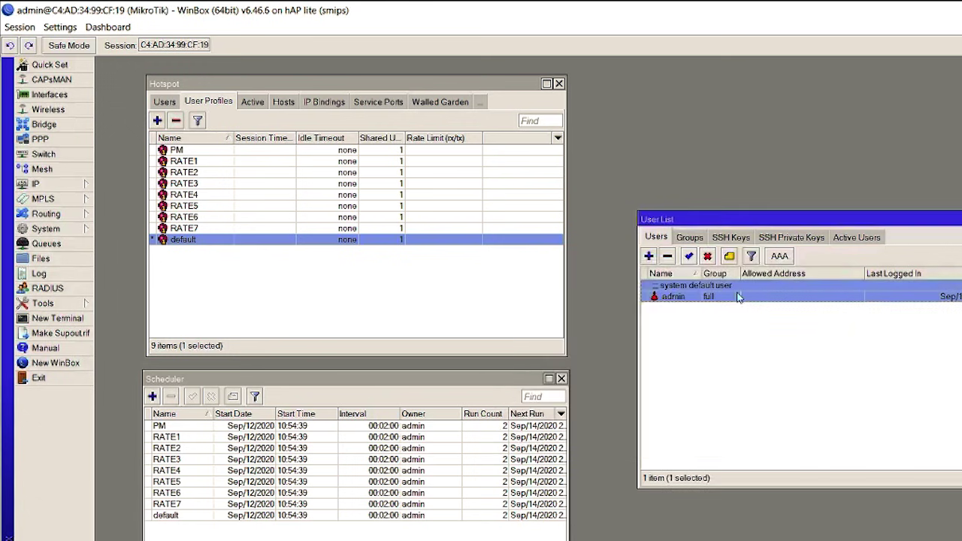
pyautogui.doubleClick(675, 299)
# Step: Enter and confirm a new password for admin, then apply and close the account
pyautogui.click(788, 423)
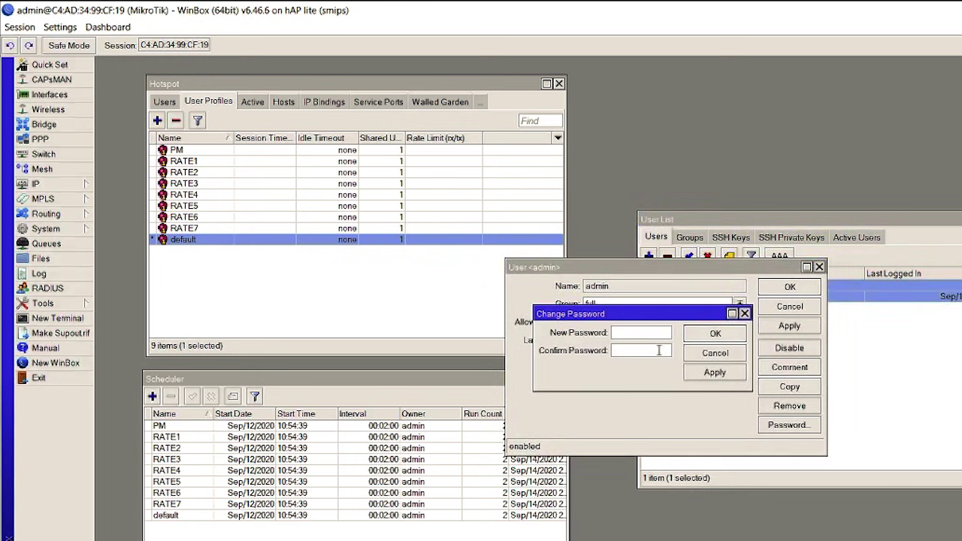
pyautogui.write('*****')
pyautogui.press('Tab')
pyautogui.write('*****')
pyautogui.click(717, 372)
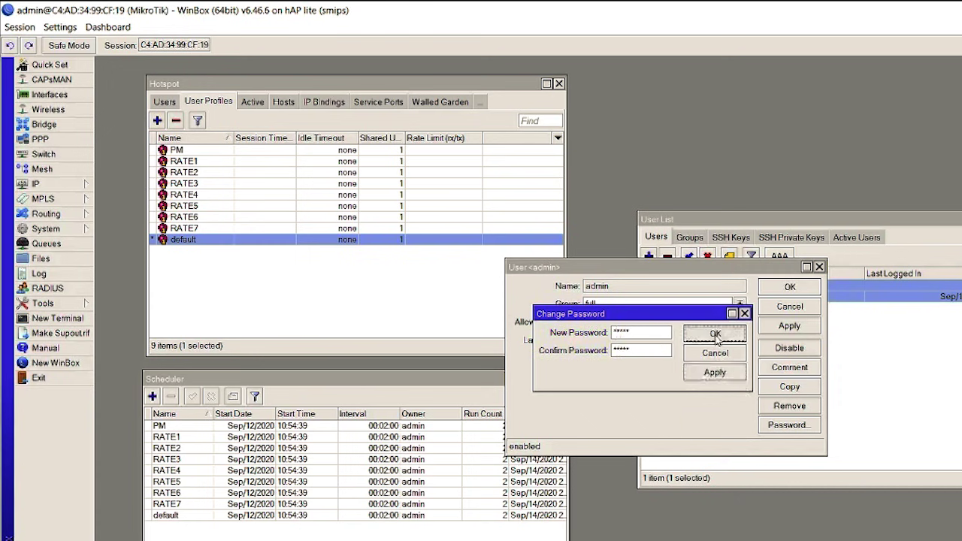
pyautogui.click(717, 333)
pyautogui.click(789, 325)
pyautogui.click(790, 286)
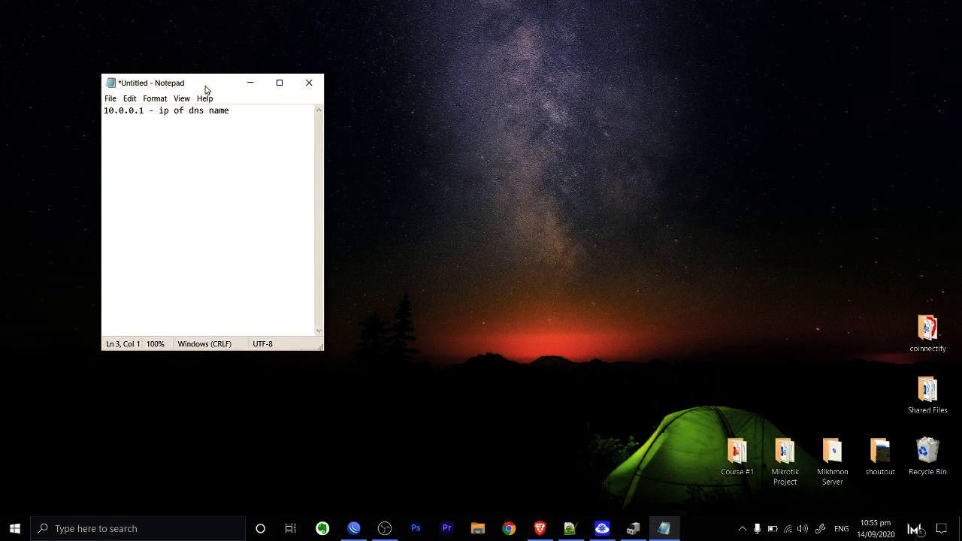
# Step: Refresh the desktop and return to the notes in Notepad
pyautogui.rightClick(428, 143)
pyautogui.click(497, 183)
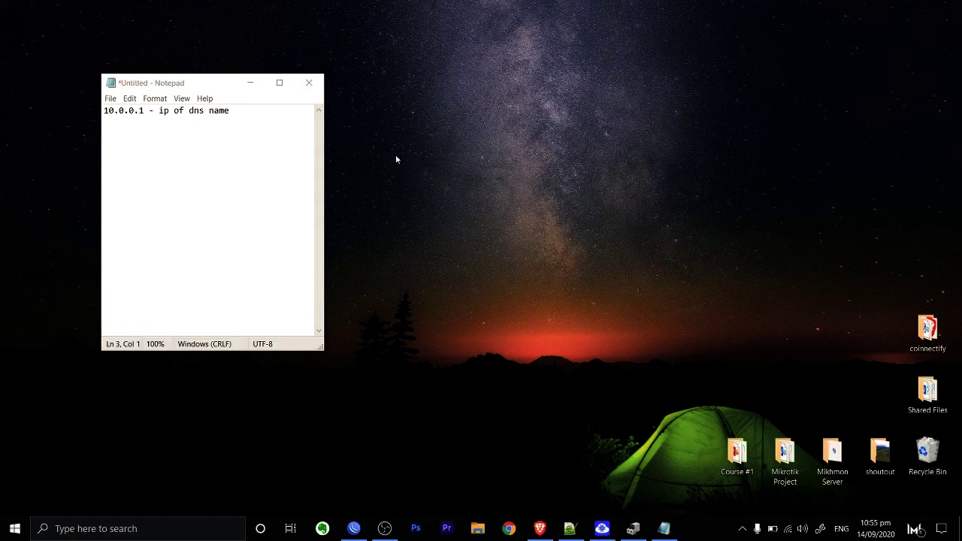
pyautogui.click(259, 112)
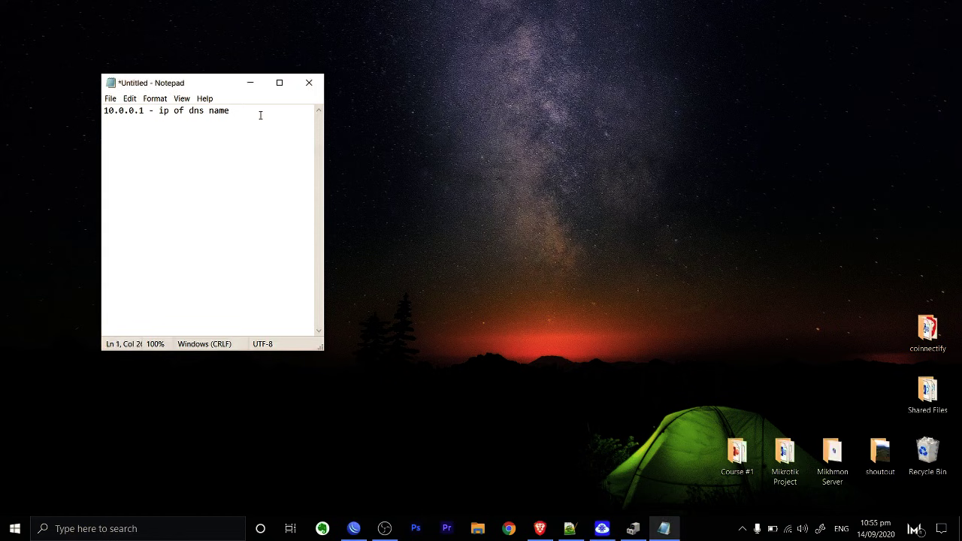
# Step: Connect the PC's Wi-Fi to the open Coinnectify_Setup network
pyautogui.click(787, 530)
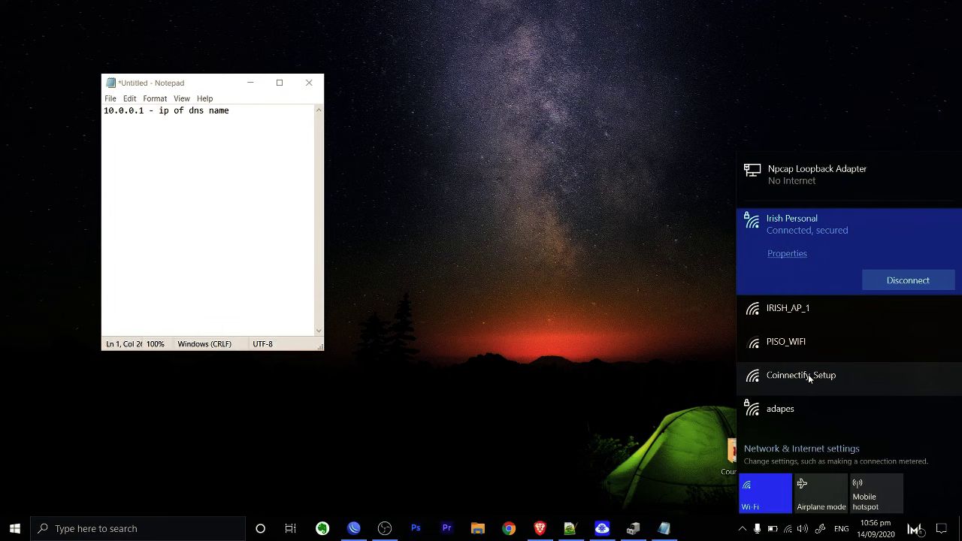
pyautogui.click(818, 382)
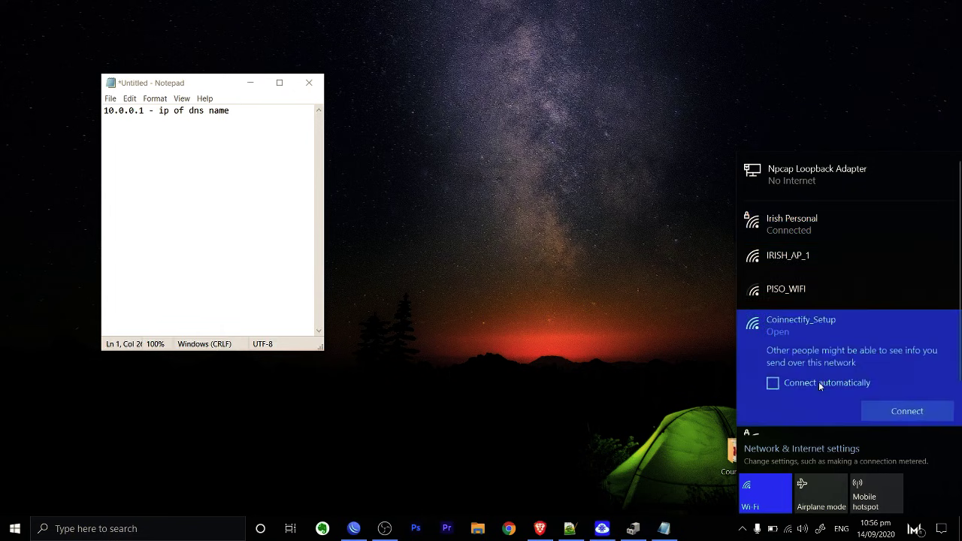
pyautogui.click(899, 410)
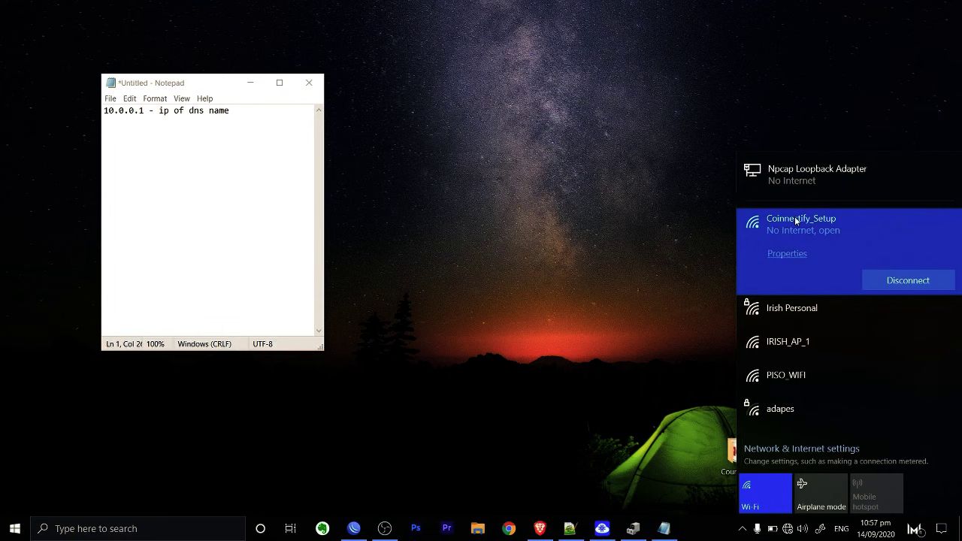
pyautogui.press('super+r')
# Step: Launch cmd and run ipconfig to list the network adapters
pyautogui.write('cmd')
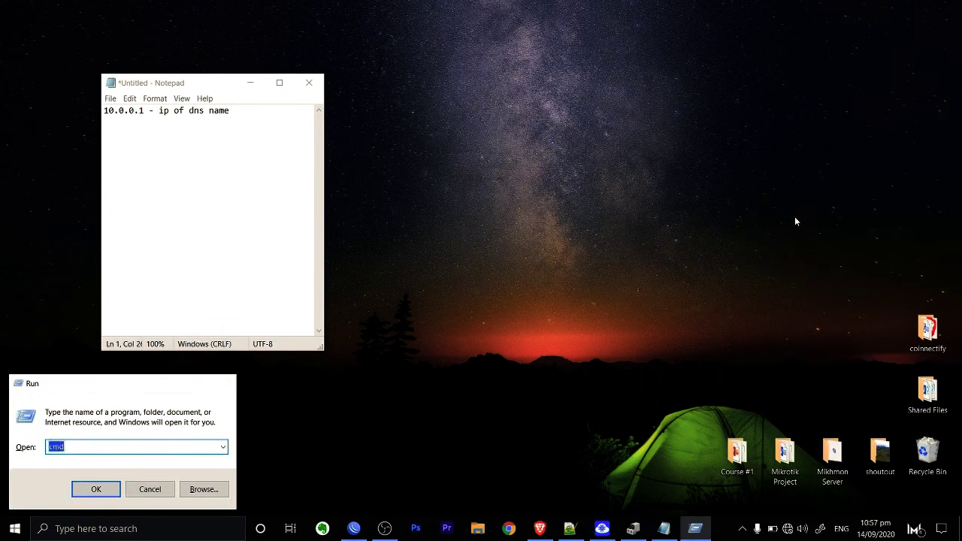
pyautogui.press('Return')
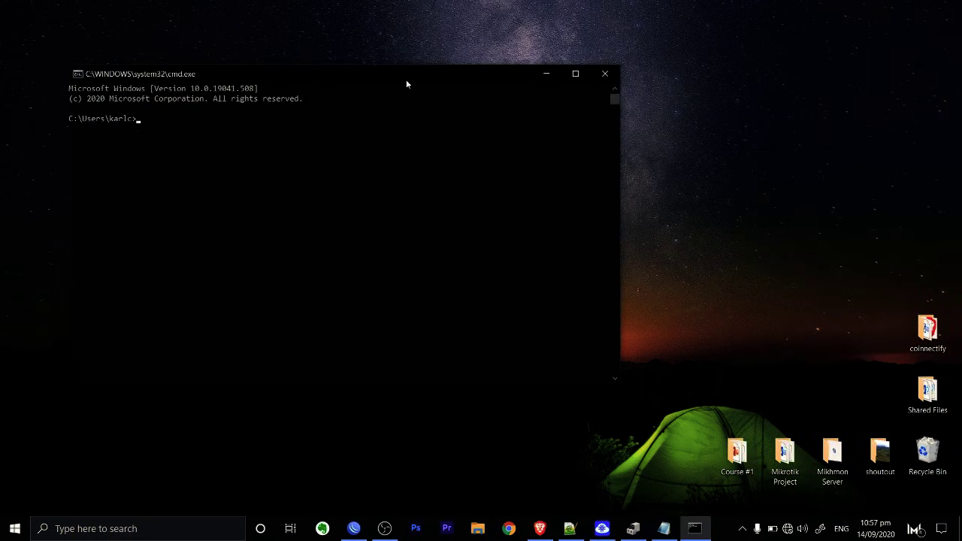
pyautogui.moveTo(382, 74); pyautogui.dragTo(639, 136)
pyautogui.write('ipconfig')
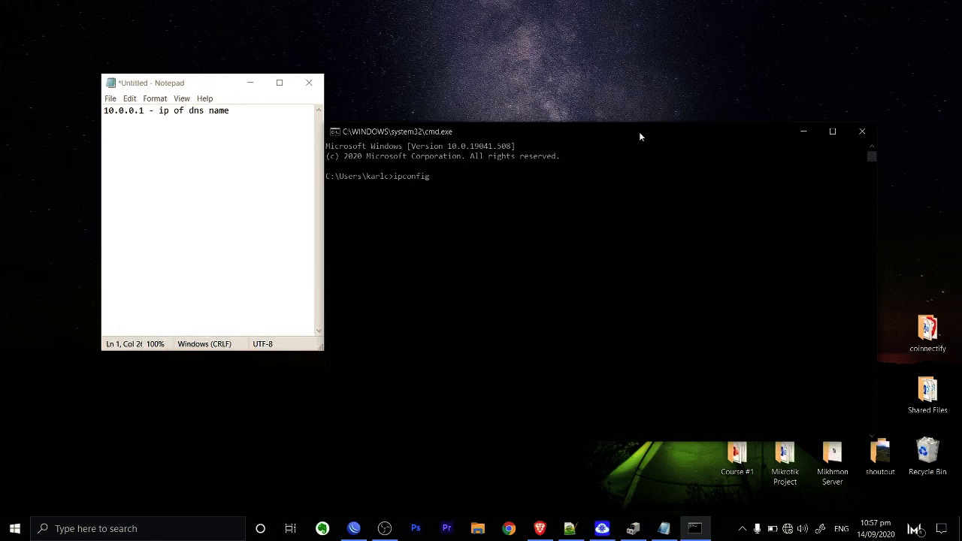
pyautogui.press('Return')
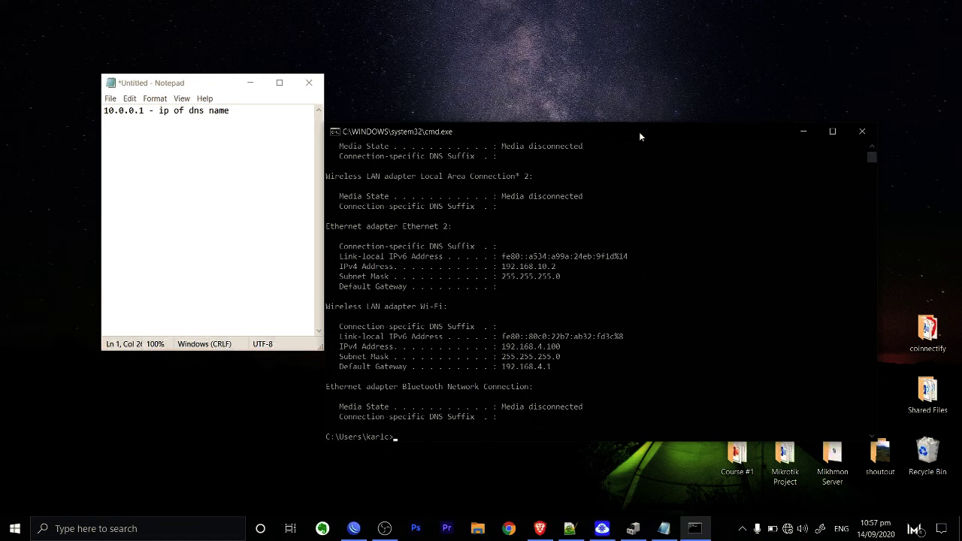
# Step: Copy the Wi-Fi adapter's default gateway address 192.168.4.1 from the ipconfig output
pyautogui.moveTo(301, 314); pyautogui.dragTo(328, 316)
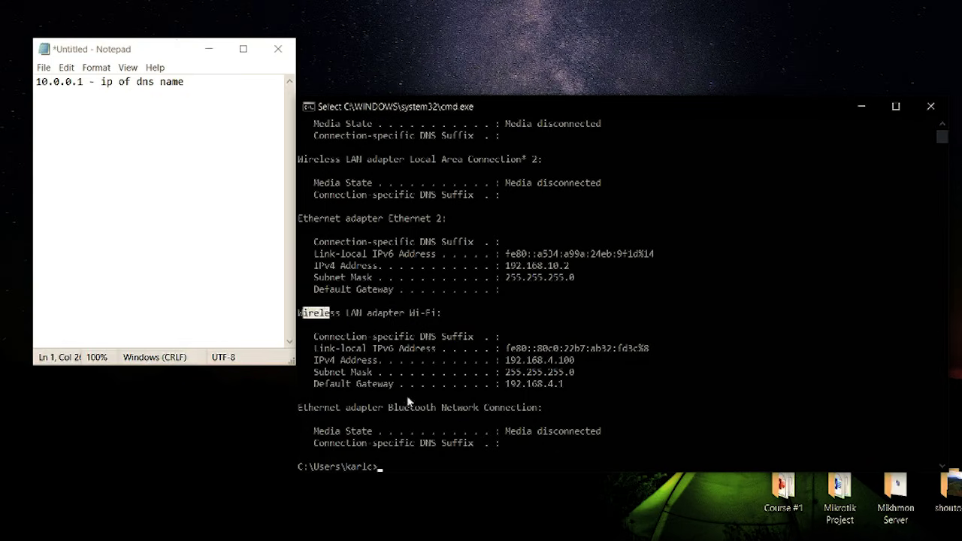
pyautogui.moveTo(563, 384); pyautogui.dragTo(513, 366)
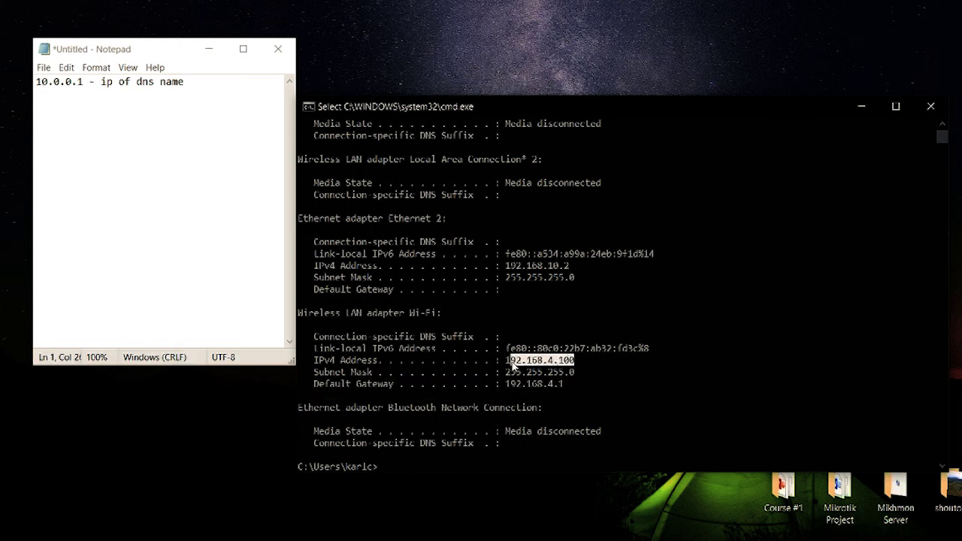
pyautogui.moveTo(564, 384); pyautogui.dragTo(506, 389)
pyautogui.rightClick(525, 385)
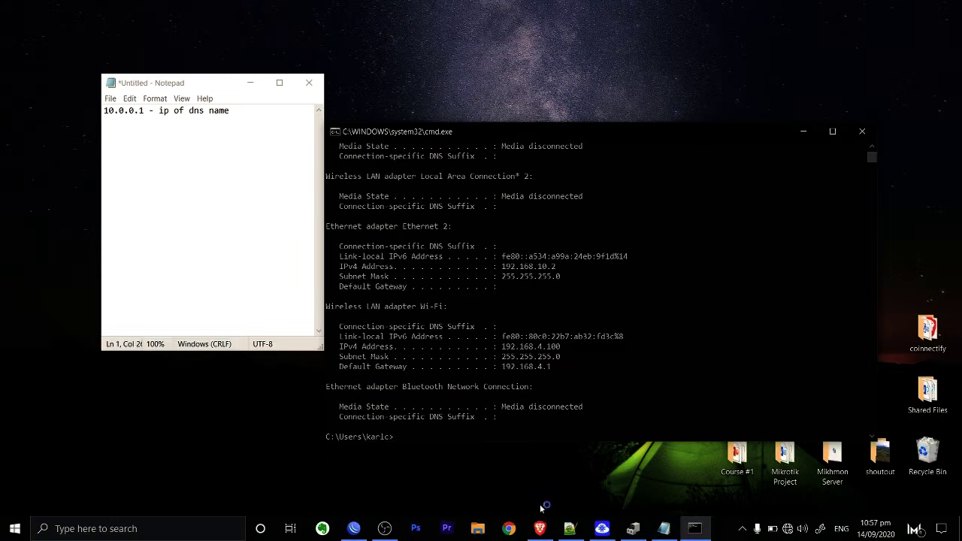
pyautogui.click(540, 528)
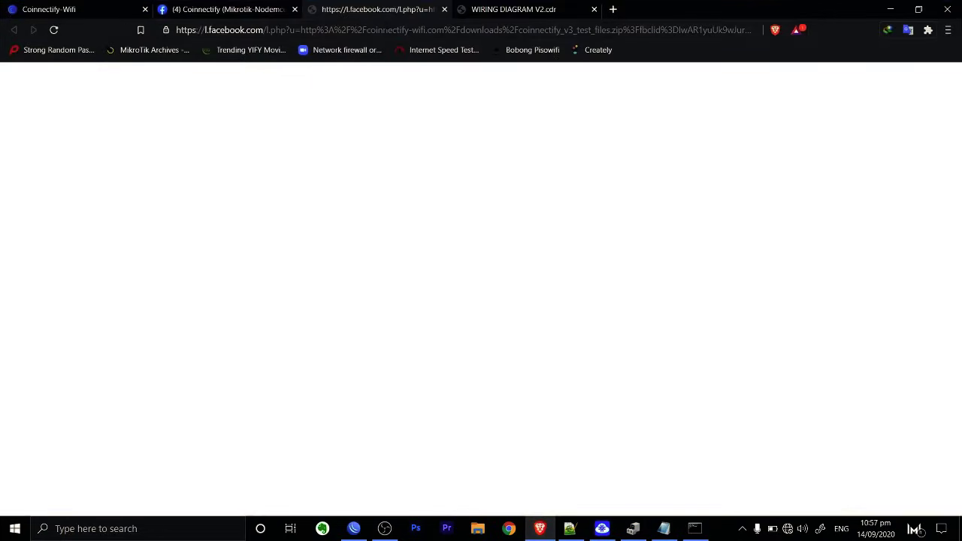
pyautogui.click(613, 10)
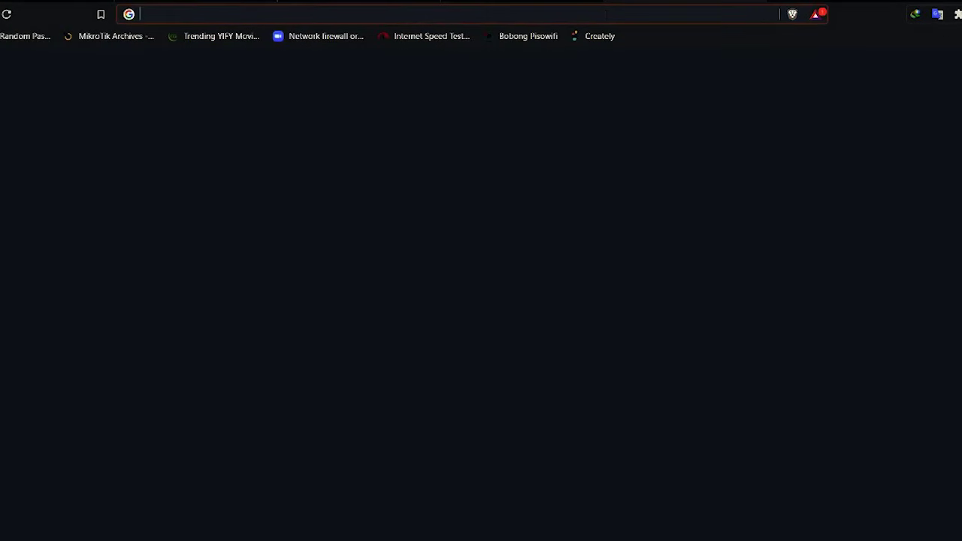
# Step: Load 192.168.4.1/setup in a new Brave tab, fixing the typo in the address
pyautogui.write('192.168')
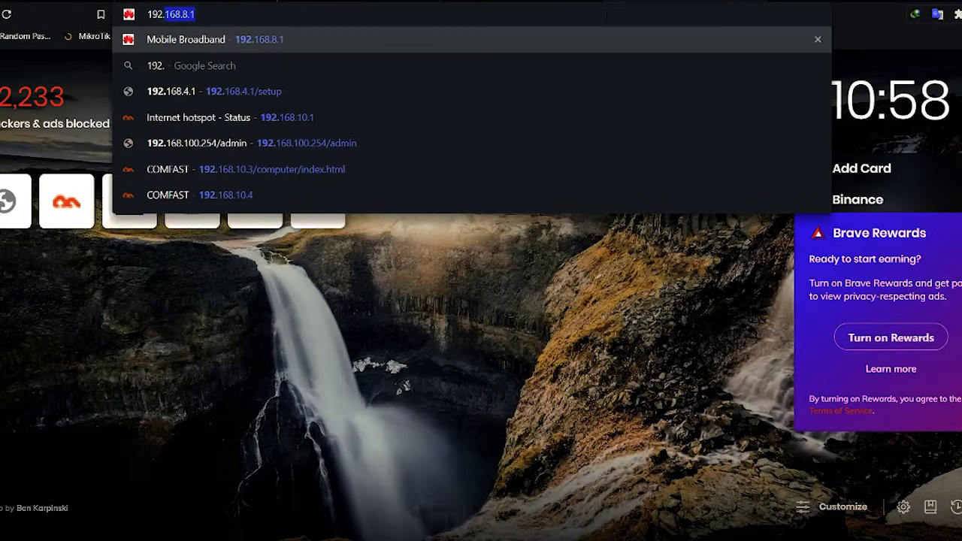
pyautogui.write('.4.1')
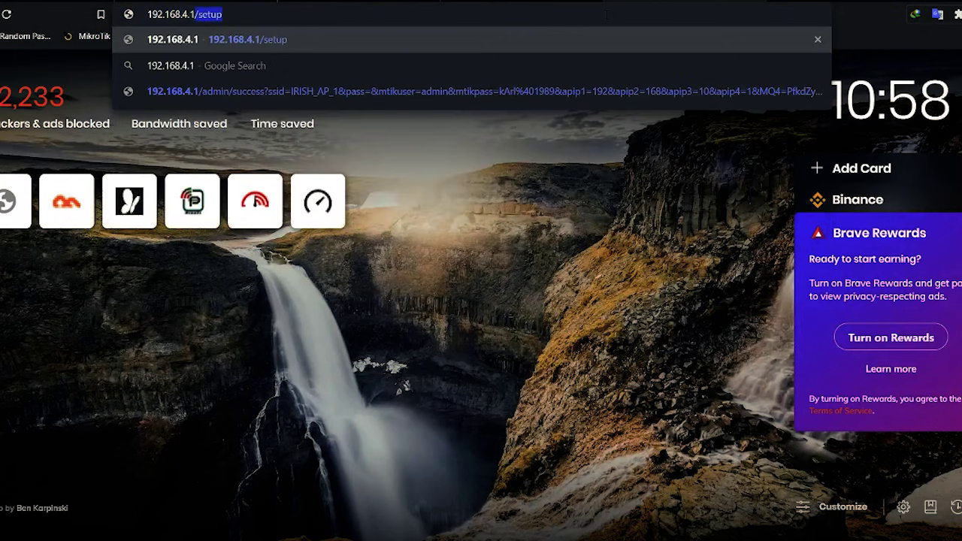
pyautogui.write('/se')
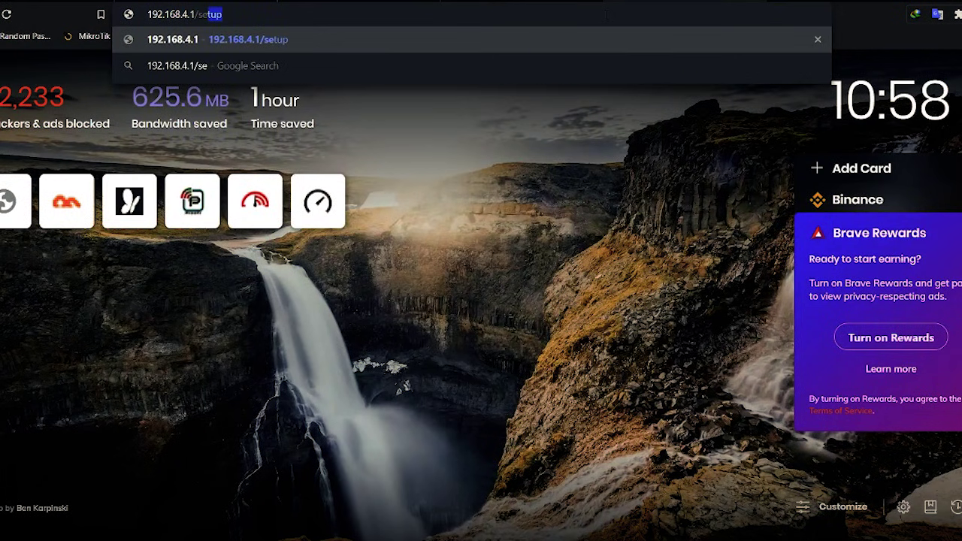
pyautogui.write('tiuo')
pyautogui.press('BackSpace')
pyautogui.press('BackSpace')
pyautogui.press('BackSpace')
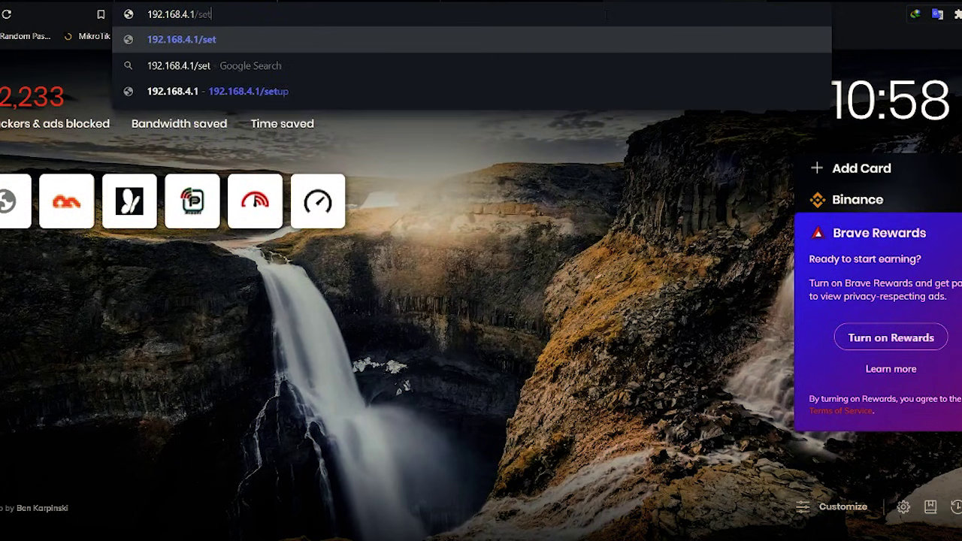
pyautogui.write('up')
pyautogui.press('Return')
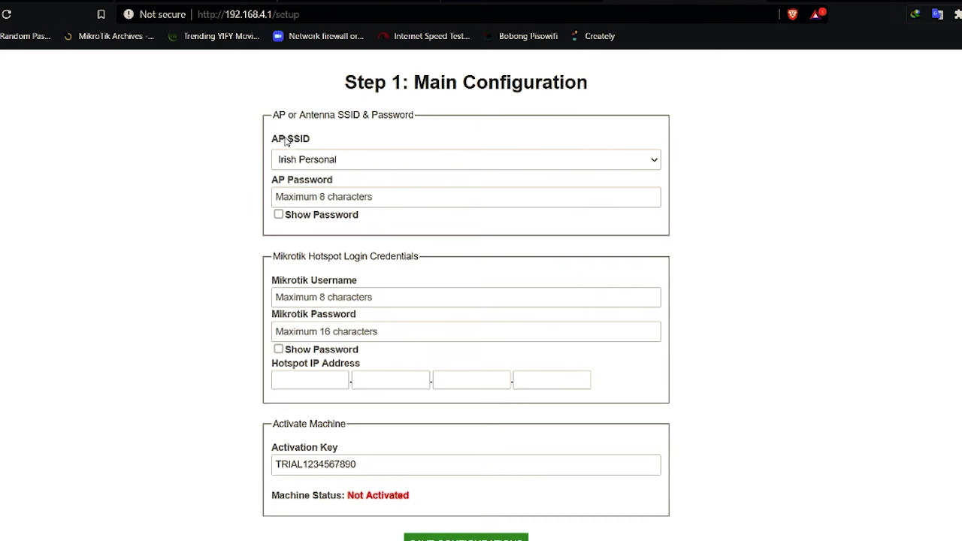
# Step: Choose PISO_WIFI as the AP SSID
pyautogui.click(346, 159)
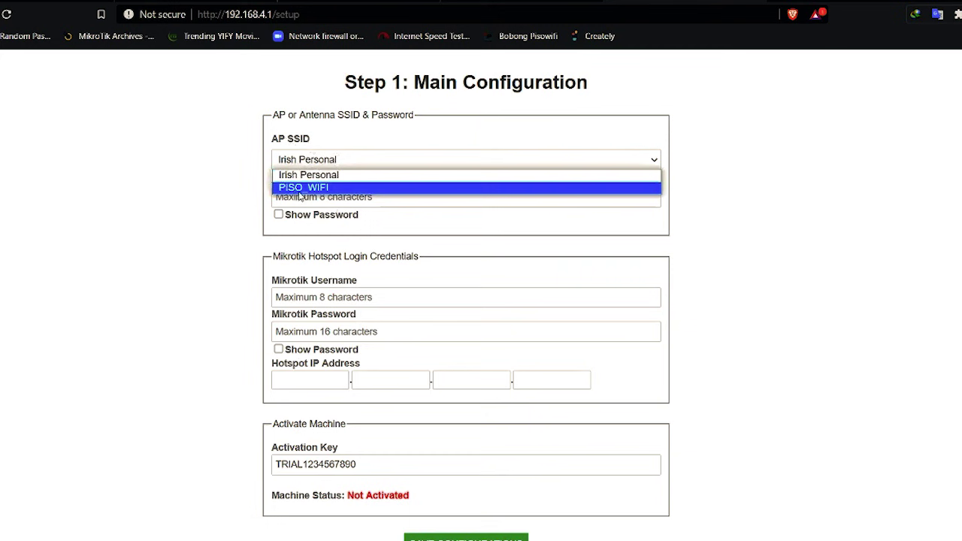
pyautogui.click(304, 197)
pyautogui.click(330, 166)
pyautogui.click(318, 187)
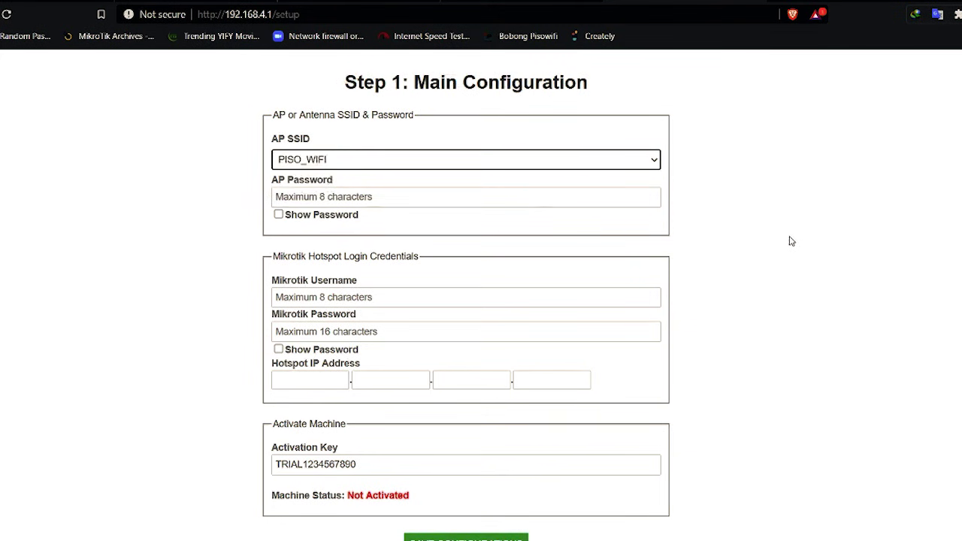
pyautogui.click(447, 193)
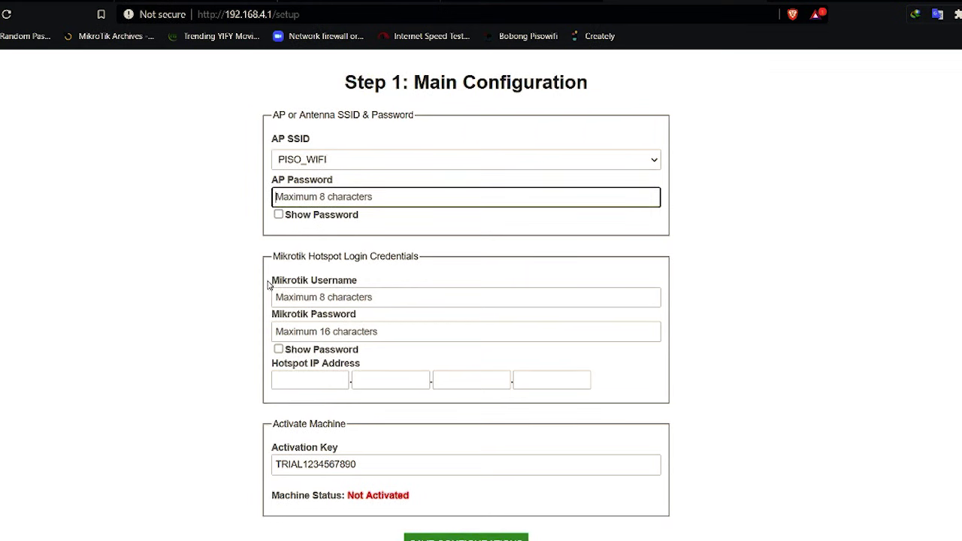
pyautogui.moveTo(269, 284); pyautogui.dragTo(386, 288)
# Step: Enter MikroTik username admin and the router password, shown in plain text
pyautogui.click(360, 299)
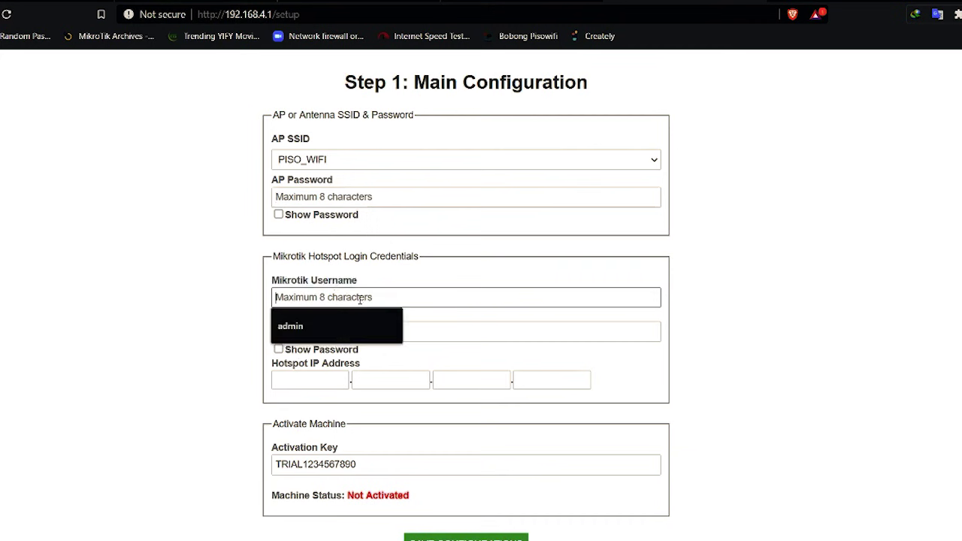
pyautogui.press('Tab')
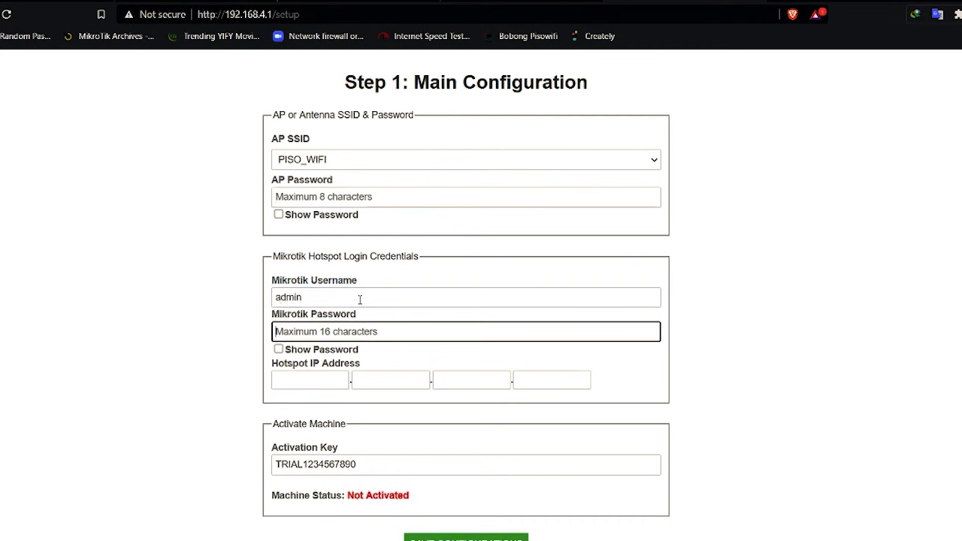
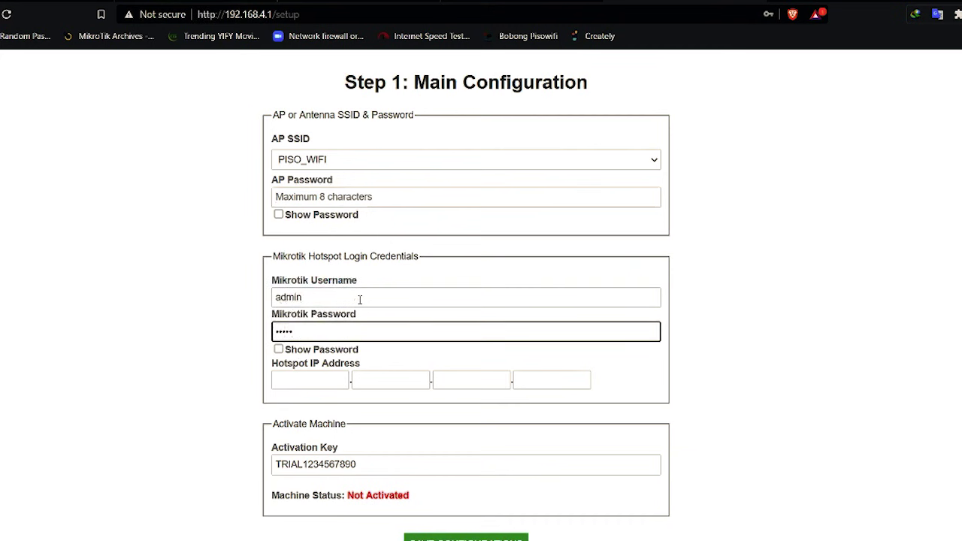
pyautogui.click(279, 350)
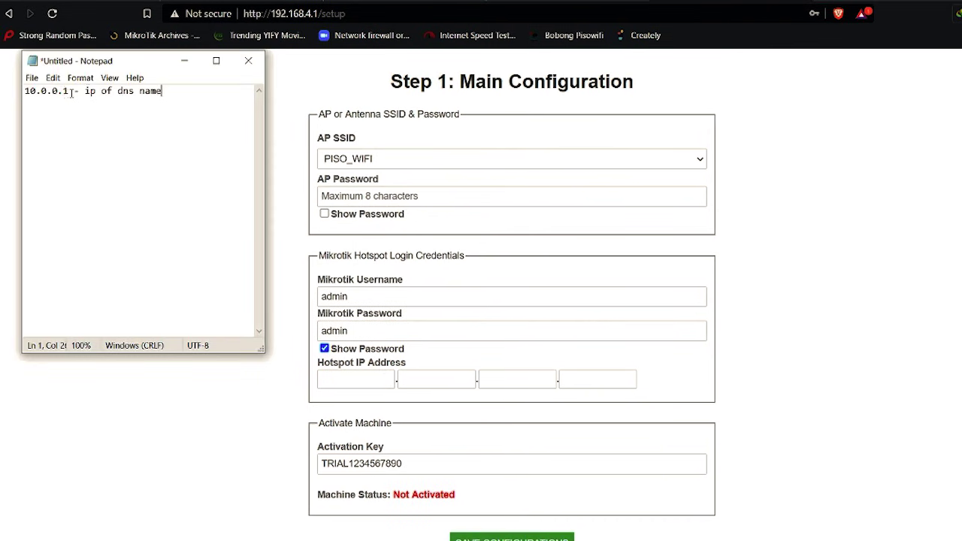
# Step: Fill the Hotspot IP Address boxes with 10.0.0.1, taken from the notes
pyautogui.moveTo(71, 91); pyautogui.dragTo(24, 91)
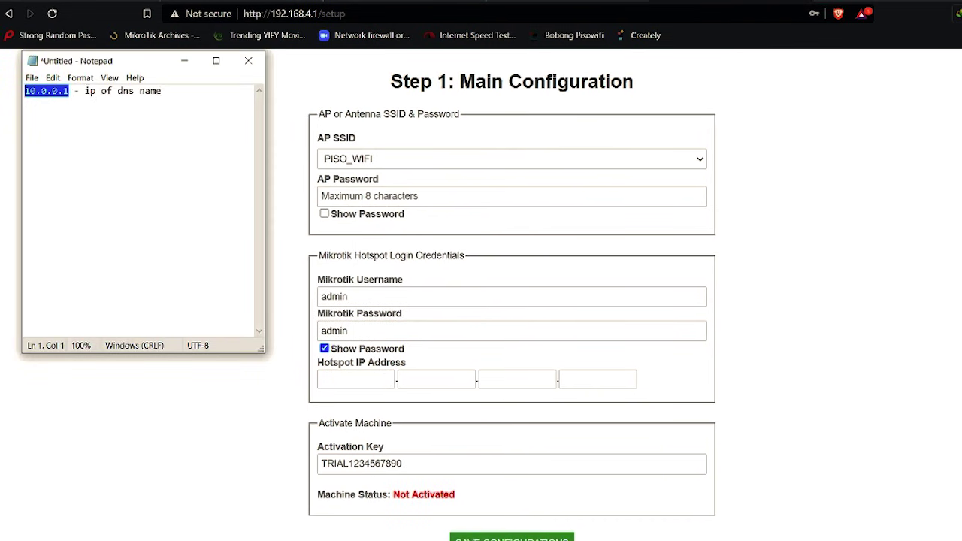
pyautogui.click(369, 379)
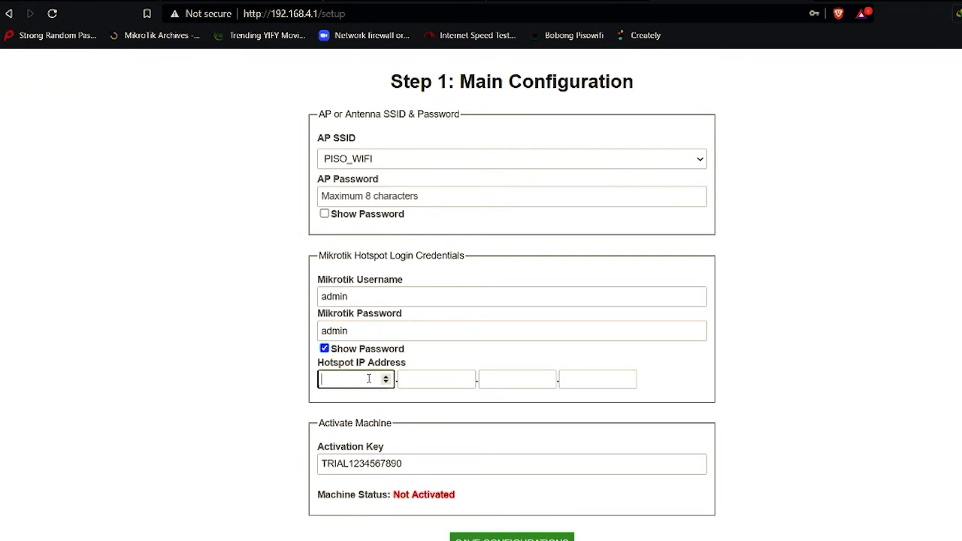
pyautogui.write('10')
pyautogui.press('Tab')
pyautogui.write('0')
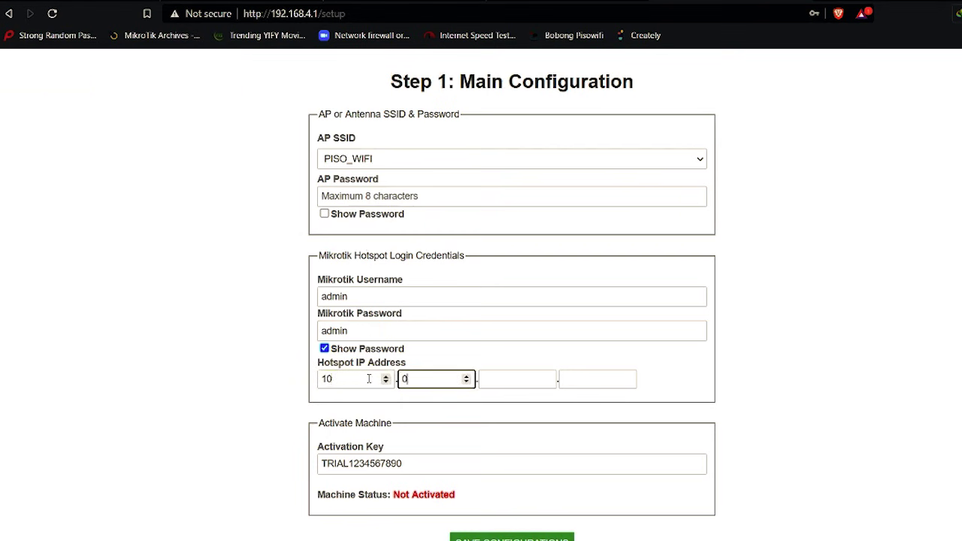
pyautogui.press('Tab')
pyautogui.write('0')
pyautogui.press('Tab')
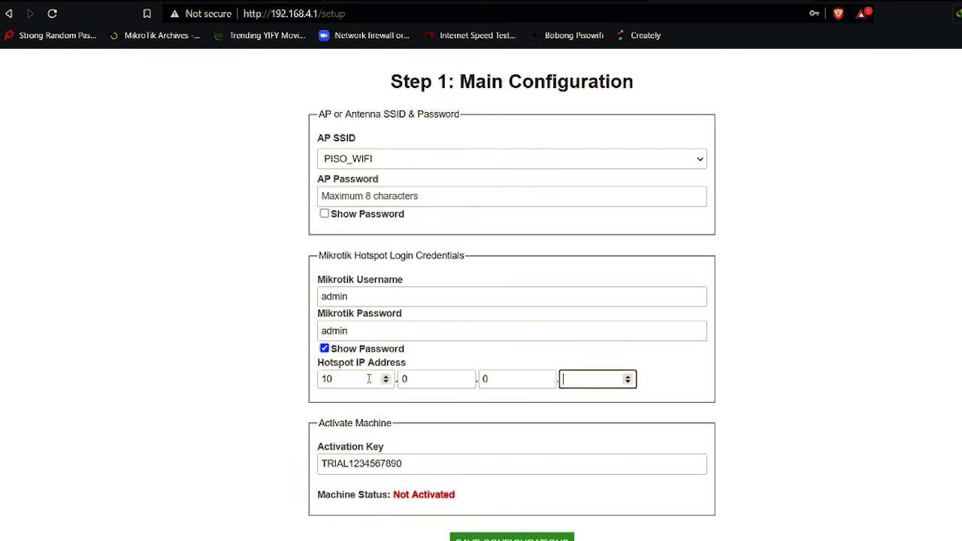
pyautogui.scroll(-1, 468, 322)
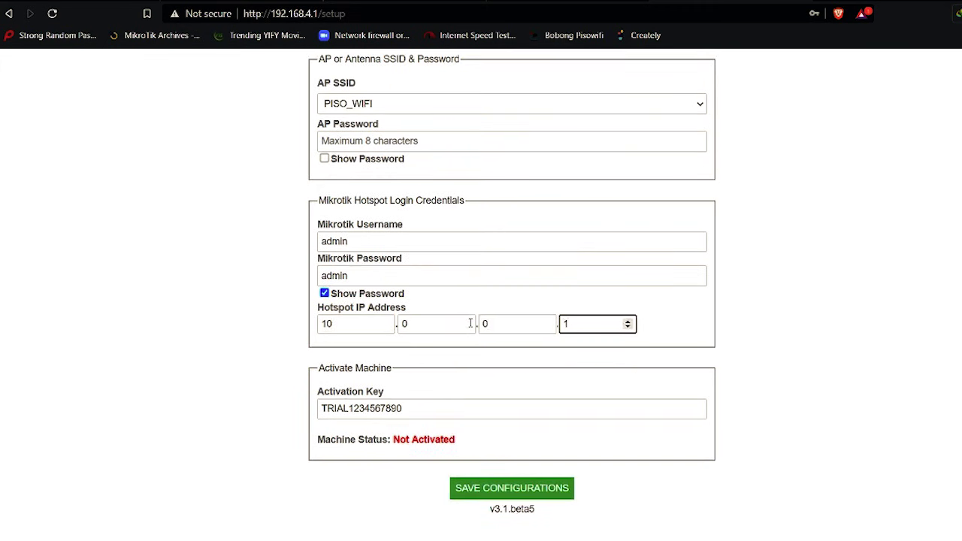
# Step: Replace the trial activation key with the copied activation key
pyautogui.moveTo(402, 408); pyautogui.dragTo(247, 413)
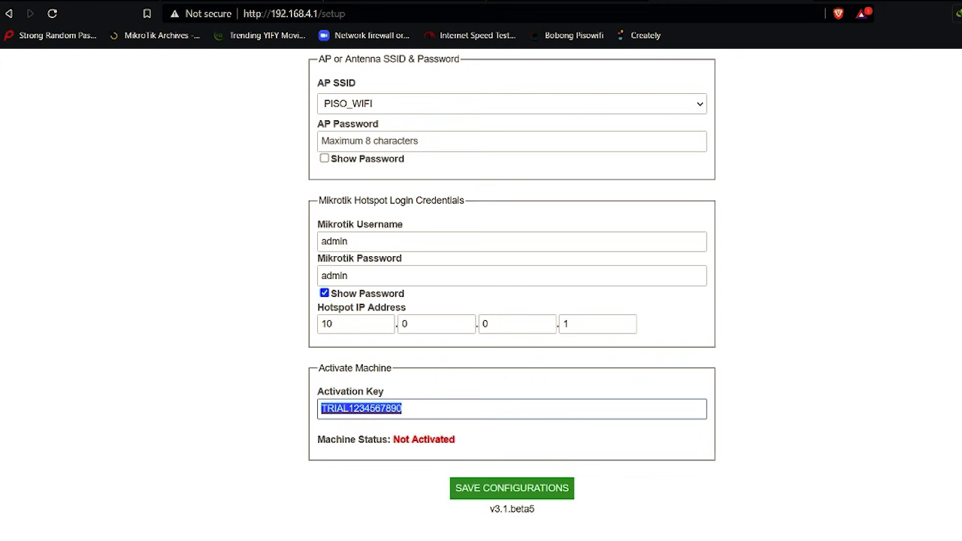
pyautogui.moveTo(418, 408); pyautogui.dragTo(279, 416)
pyautogui.hotkey('ctrl', 'v')
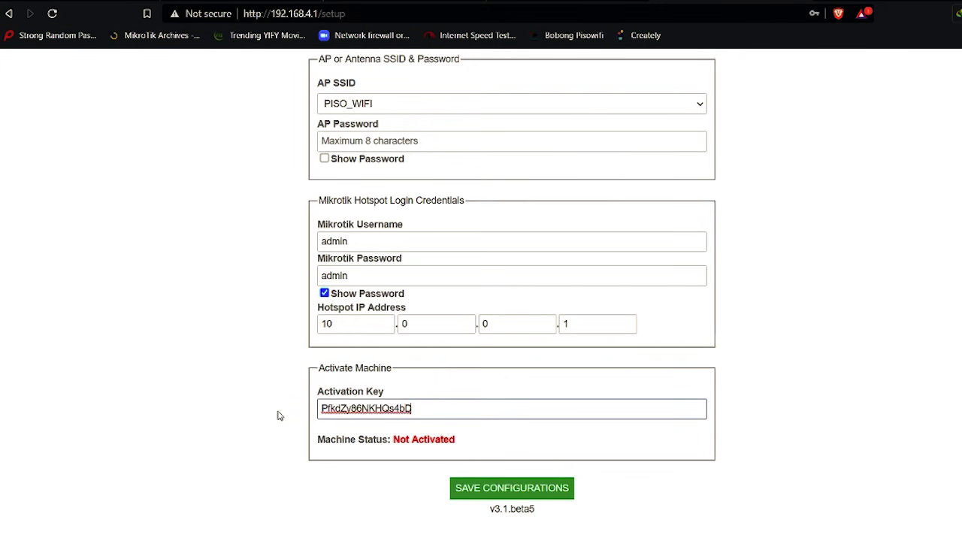
pyautogui.scroll(1, 278, 415)
pyautogui.click(375, 178)
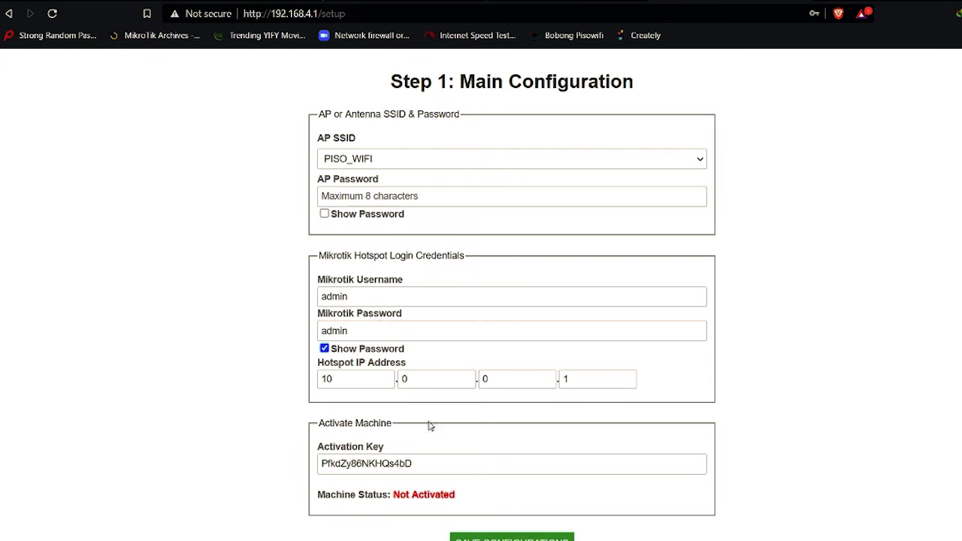
# Step: Check the entered username, password and activation key fields
pyautogui.moveTo(356, 301); pyautogui.dragTo(181, 301)
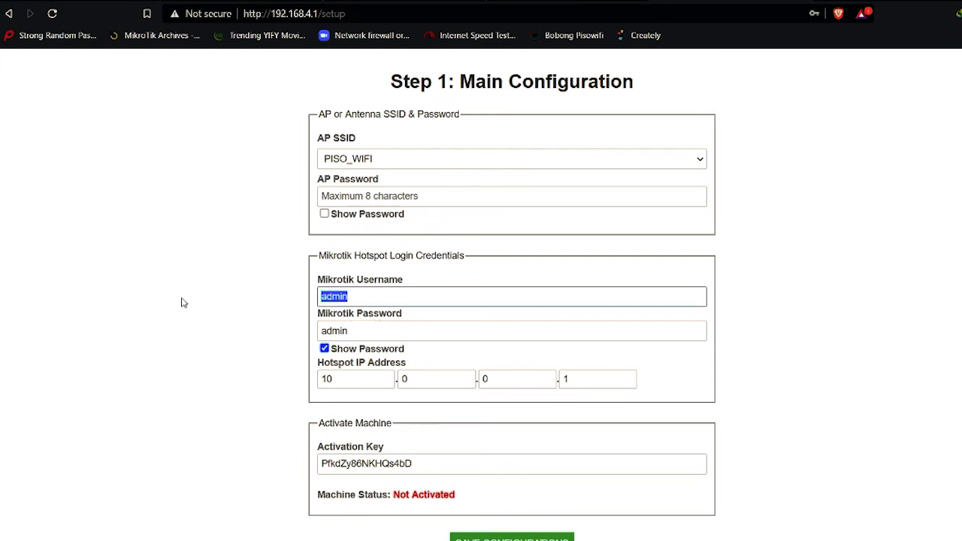
pyautogui.moveTo(356, 333); pyautogui.dragTo(300, 333)
pyautogui.moveTo(349, 299); pyautogui.dragTo(242, 304)
pyautogui.moveTo(347, 330); pyautogui.dragTo(312, 338)
pyautogui.moveTo(375, 296); pyautogui.dragTo(203, 295)
pyautogui.moveTo(451, 463); pyautogui.dragTo(271, 458)
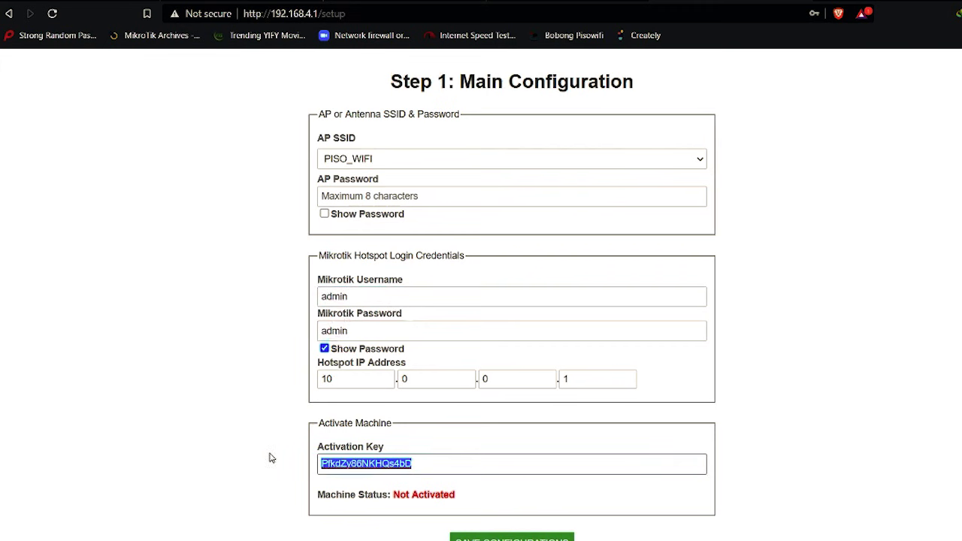
pyautogui.click(473, 457)
pyautogui.scroll(-1, 480, 481)
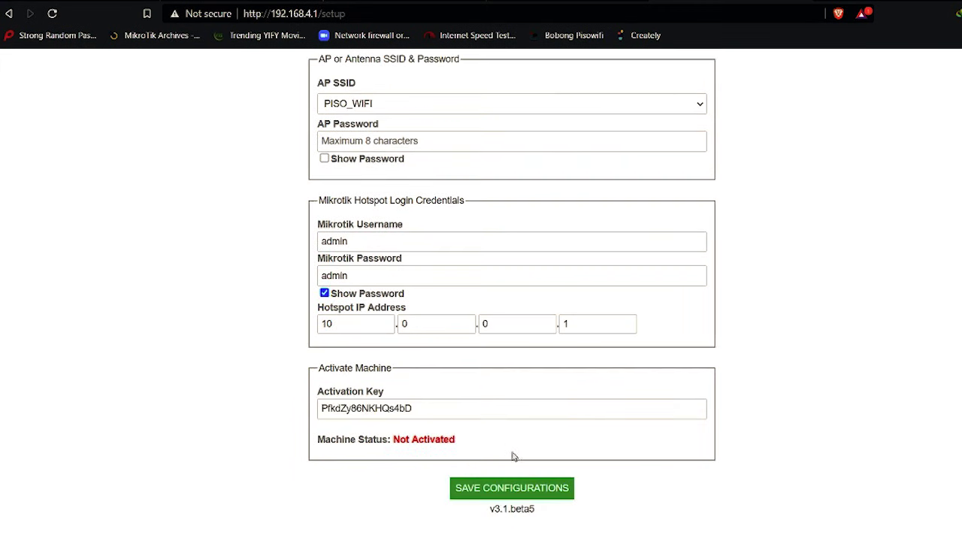
# Step: Save via SAVE CONFIGURATIONS and copy the Step 2 bypassed ip-binding script
pyautogui.click(518, 489)
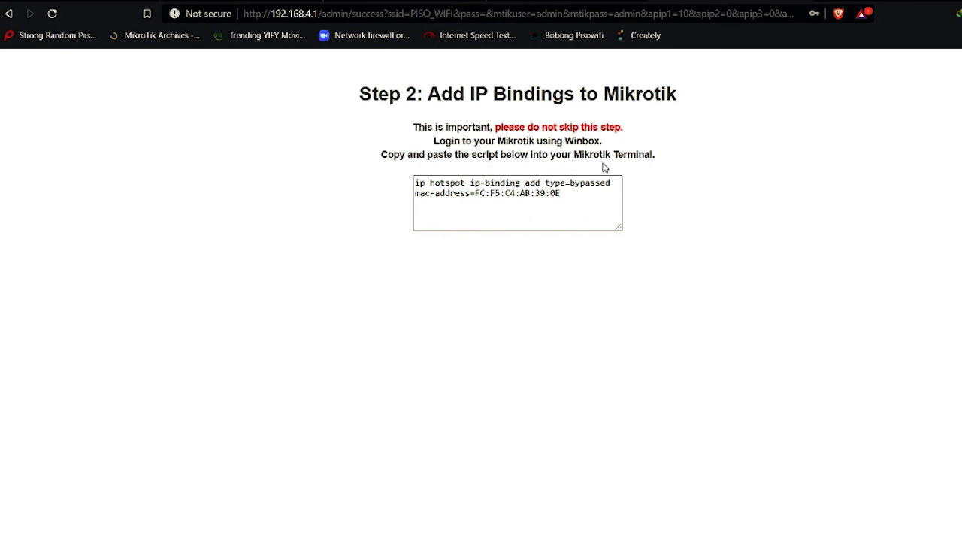
pyautogui.click(578, 199)
pyautogui.moveTo(578, 199); pyautogui.dragTo(392, 182)
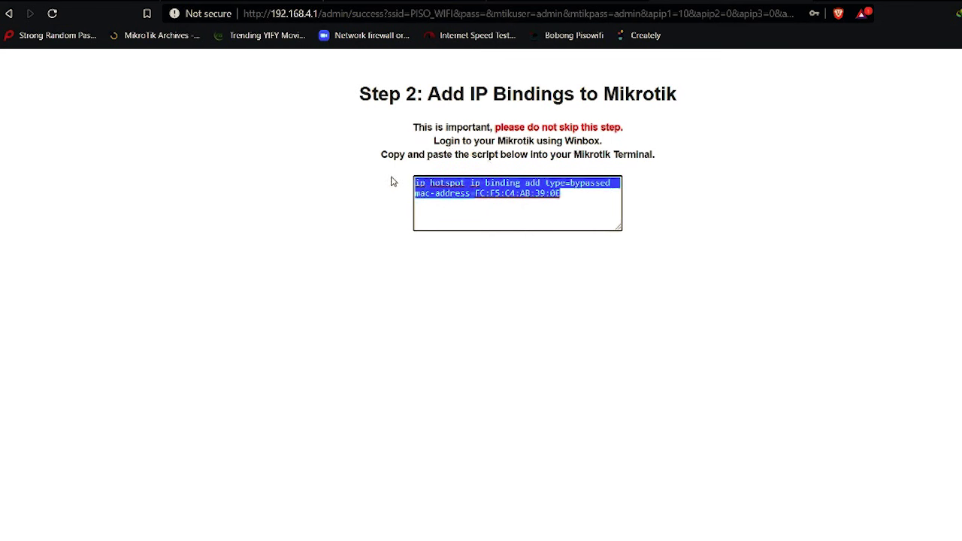
pyautogui.rightClick(455, 187)
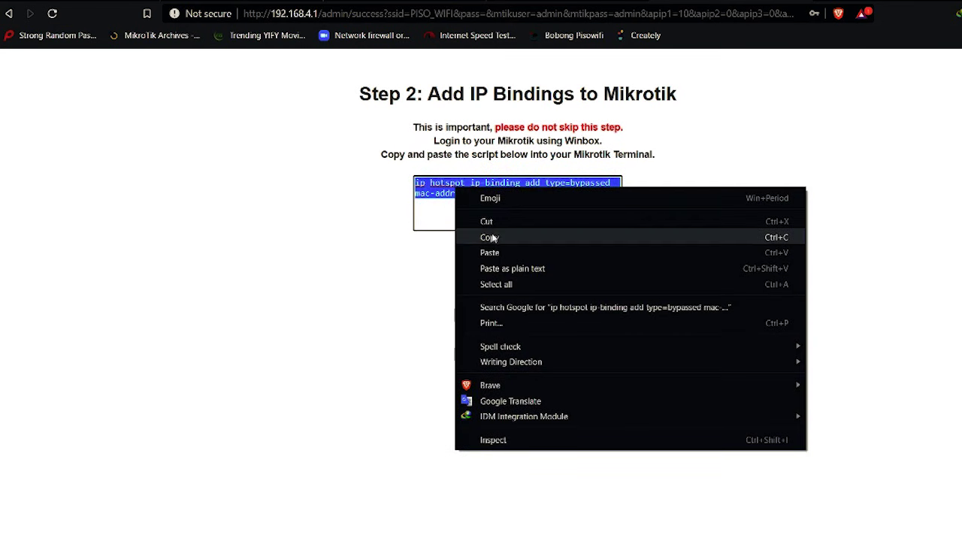
pyautogui.click(492, 237)
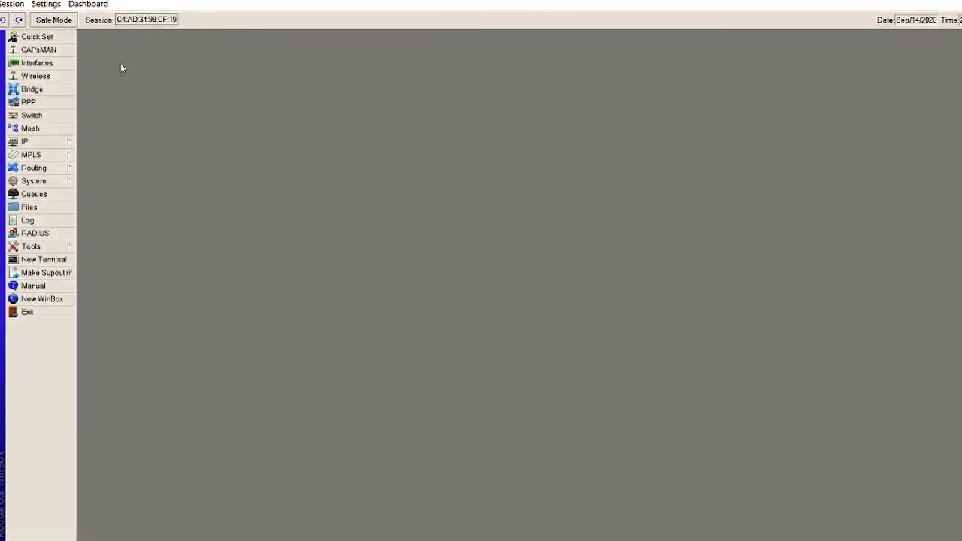
# Step: Paste and run the ip-binding script in a new WinBox terminal
pyautogui.click(61, 258)
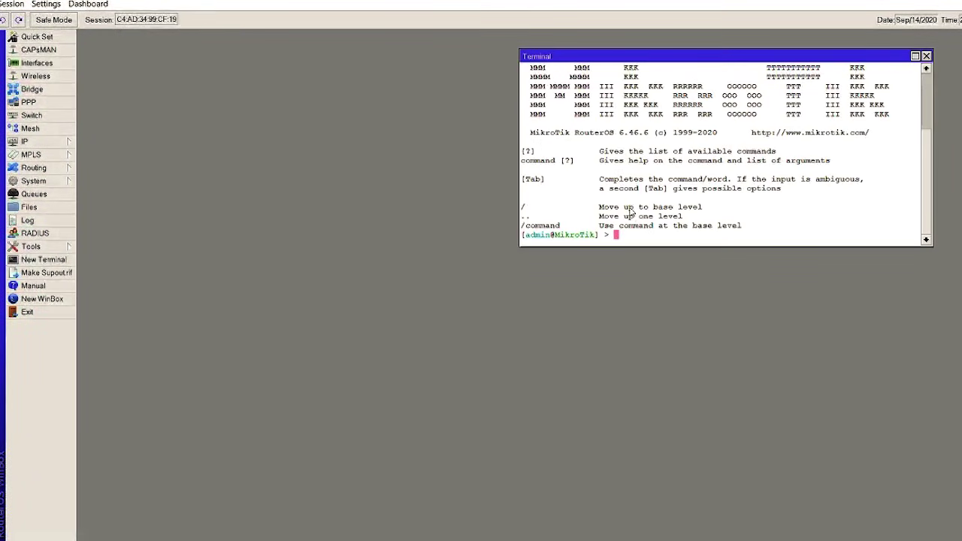
pyautogui.rightClick(634, 240)
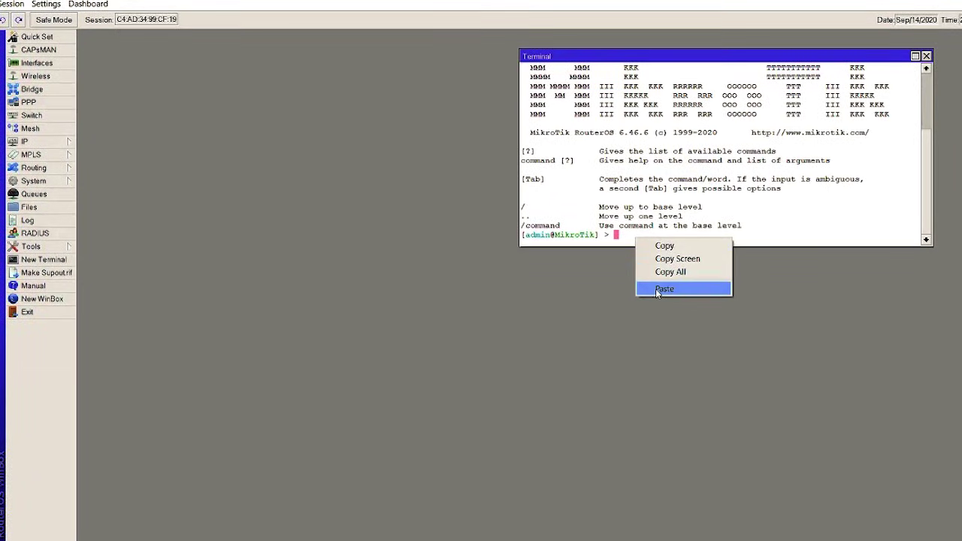
pyautogui.click(654, 285)
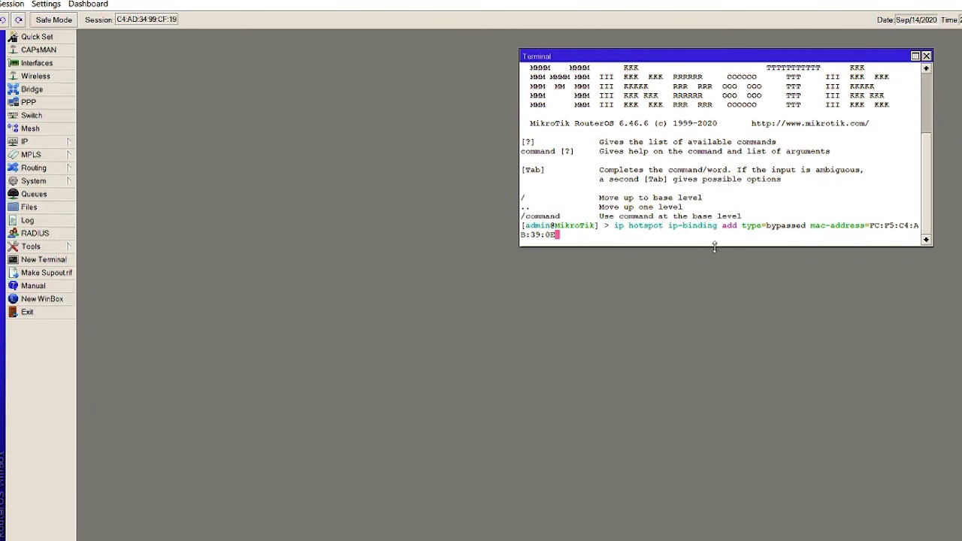
pyautogui.press('Return')
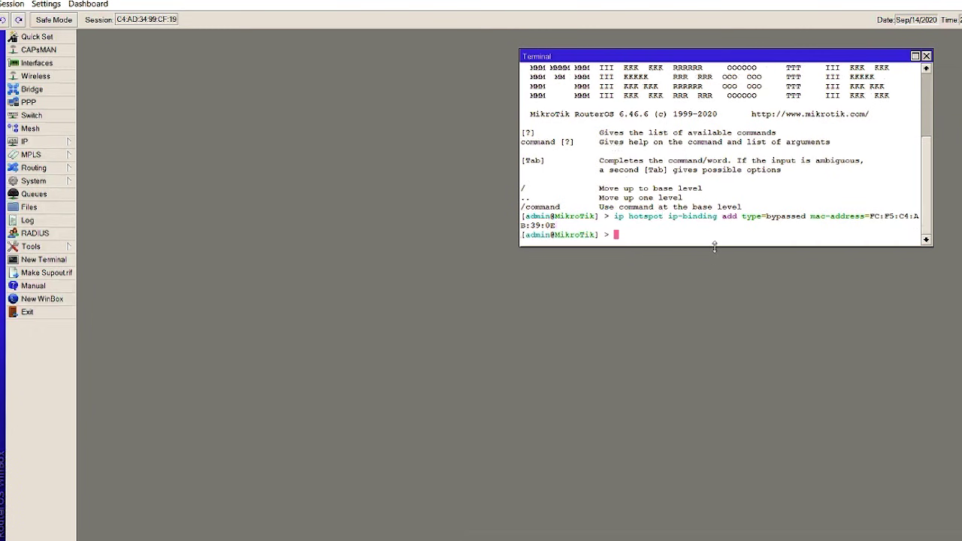
pyautogui.click(30, 142)
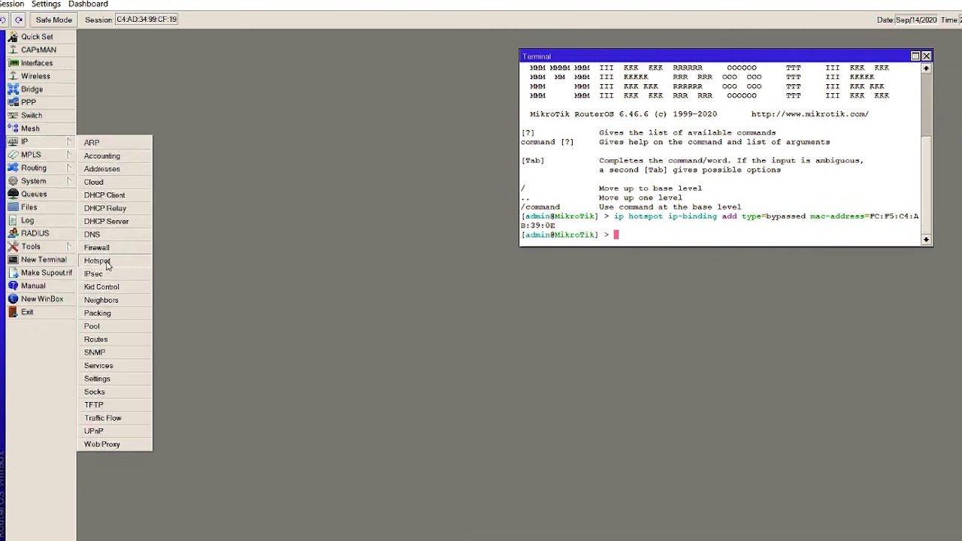
pyautogui.click(99, 260)
pyautogui.click(282, 70)
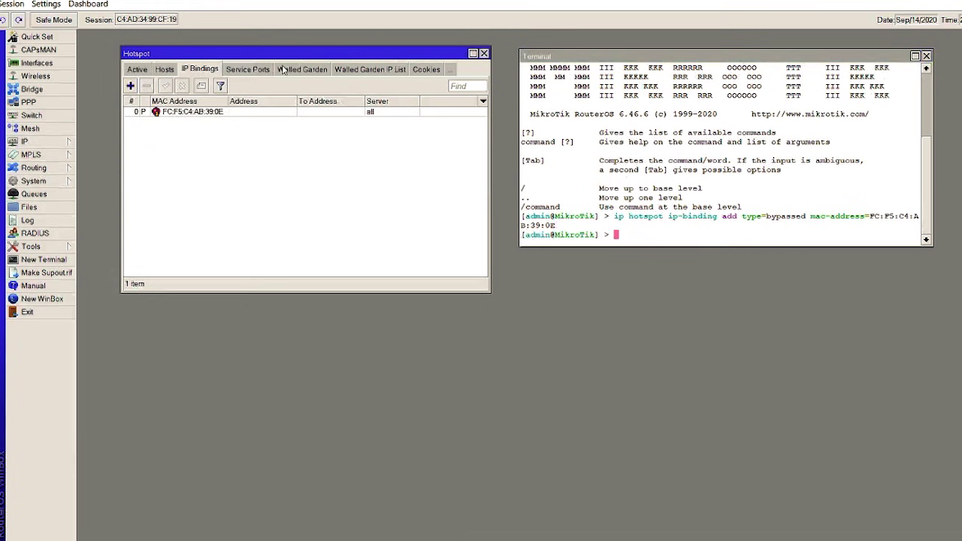
pyautogui.click(202, 115)
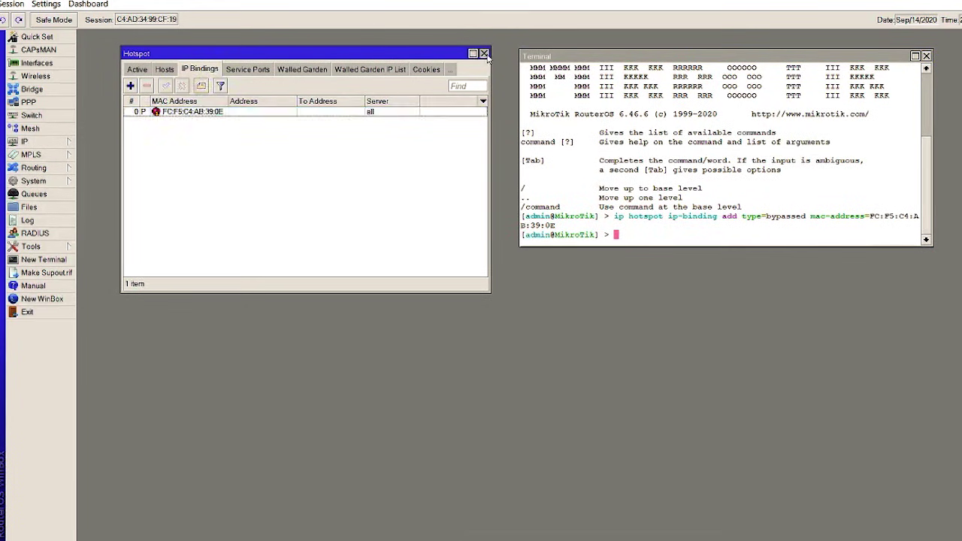
pyautogui.click(484, 53)
pyautogui.click(27, 219)
pyautogui.moveTo(489, 383); pyautogui.dragTo(560, 440)
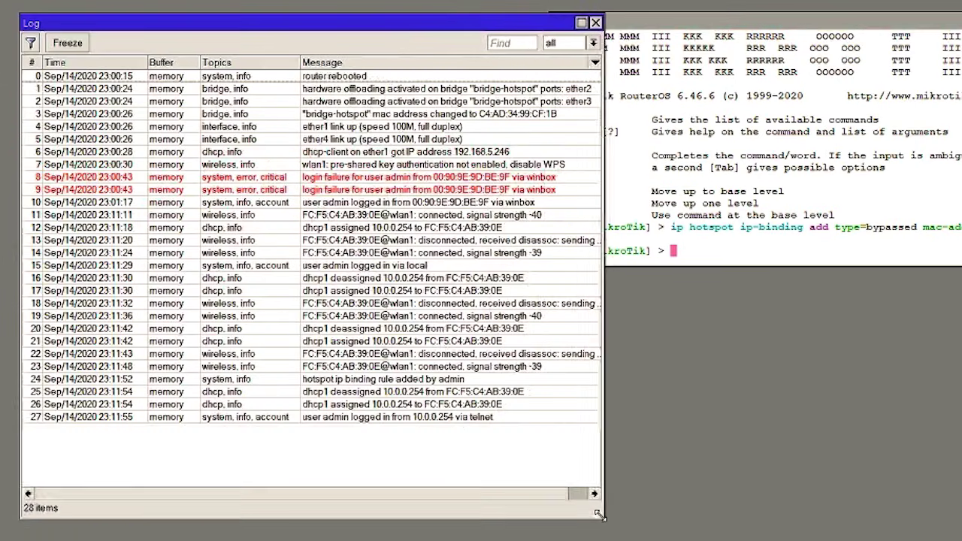
# Step: Open log entry 27's details and copy the telnet login address 10.0.0.254
pyautogui.click(312, 416)
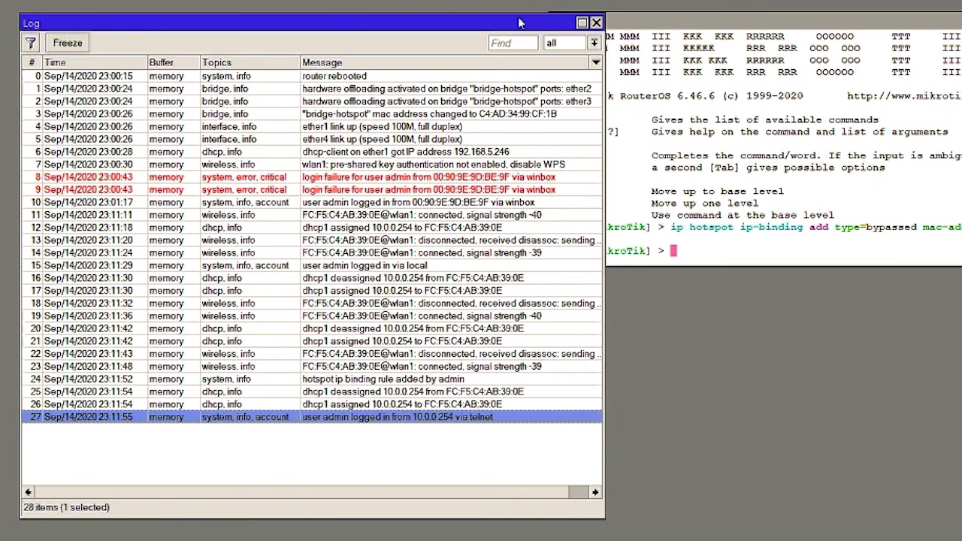
pyautogui.moveTo(518, 17); pyautogui.dragTo(491, 12)
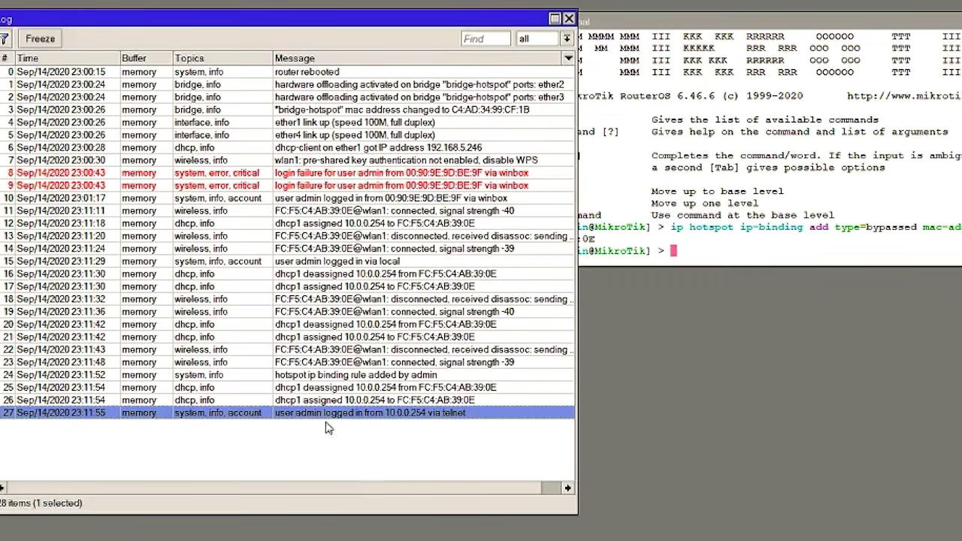
pyautogui.click(329, 445)
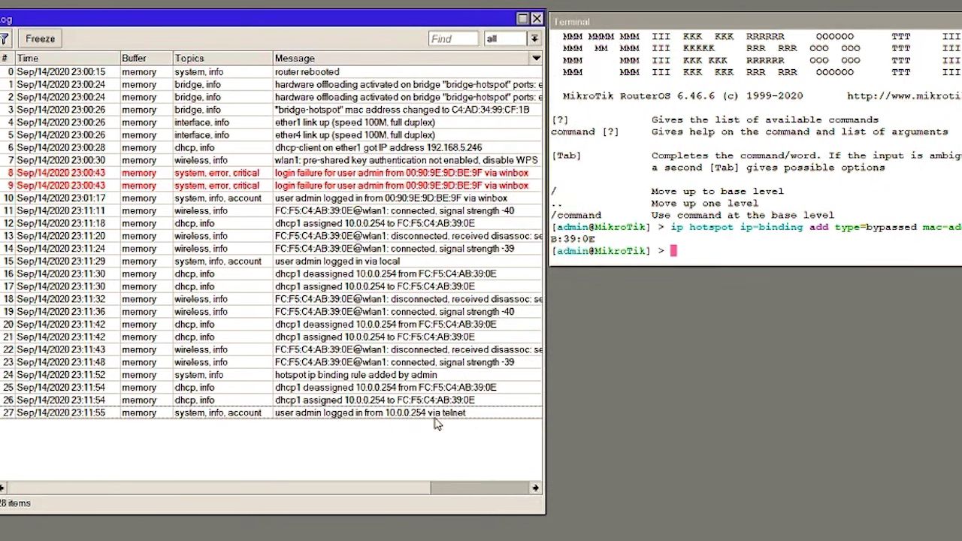
pyautogui.doubleClick(400, 415)
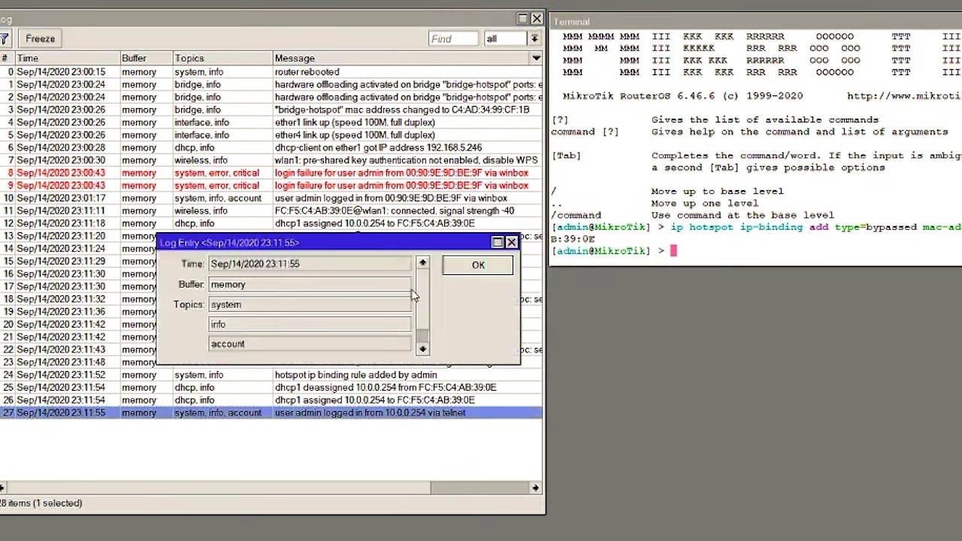
pyautogui.scroll(-1, 425, 301)
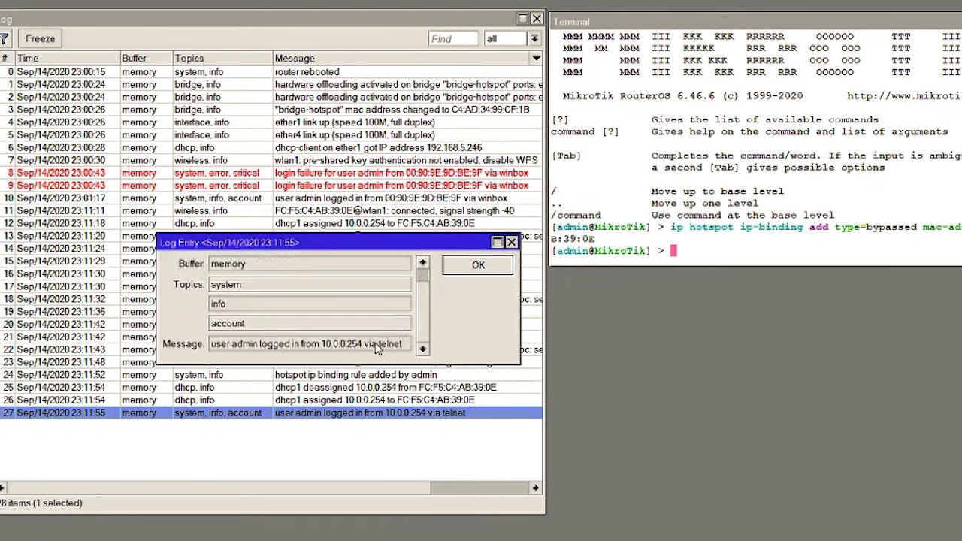
pyautogui.moveTo(358, 349); pyautogui.dragTo(322, 352)
pyautogui.rightClick(335, 348)
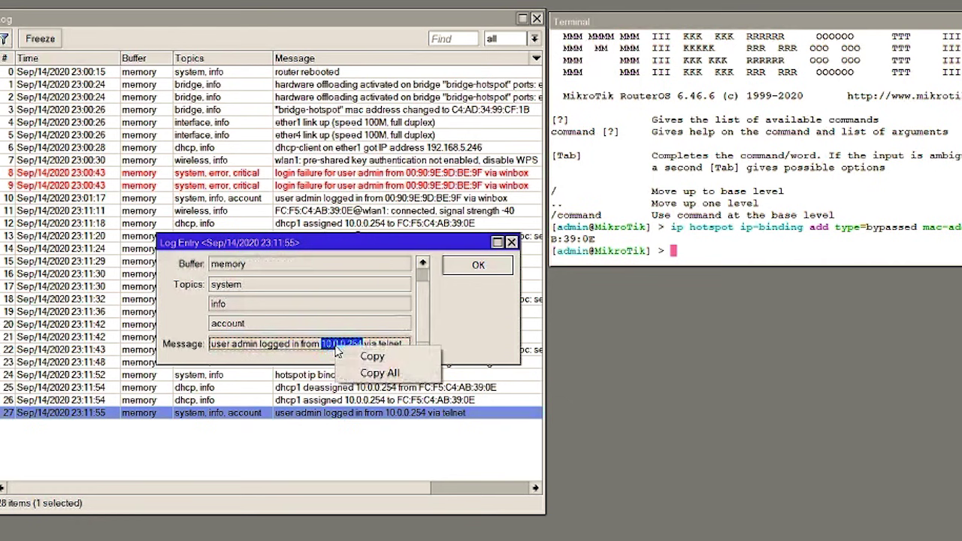
pyautogui.click(372, 358)
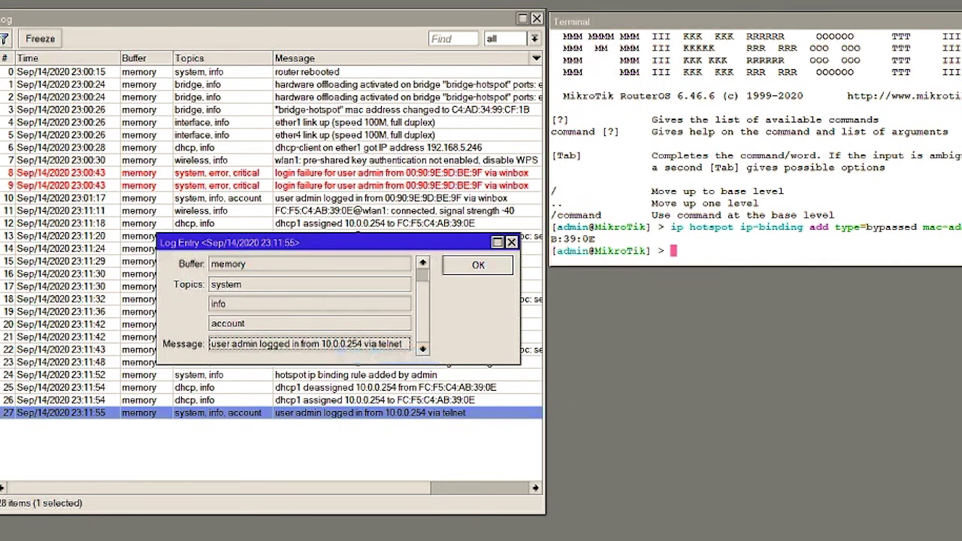
# Step: Paste 10.0.0.254 into the Notepad notes and close the Log Entry dialog
pyautogui.hotkey('alt', 'Tab')
pyautogui.hotkey('ctrl', 'v')
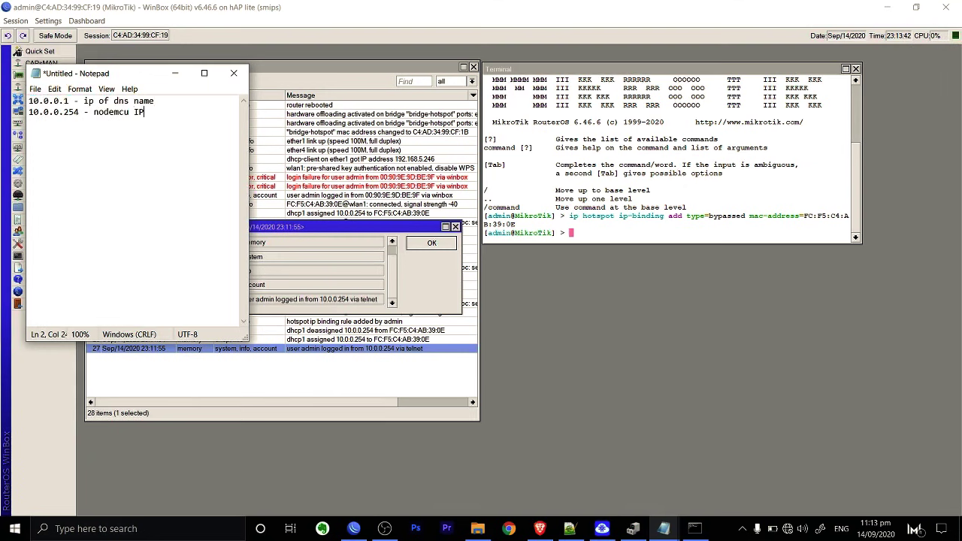
pyautogui.click(634, 386)
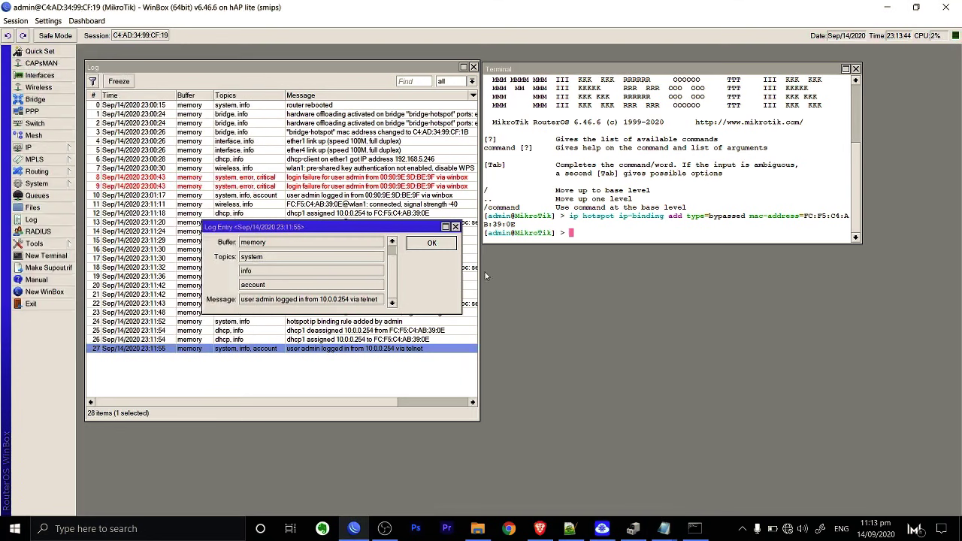
pyautogui.click(429, 244)
pyautogui.click(540, 528)
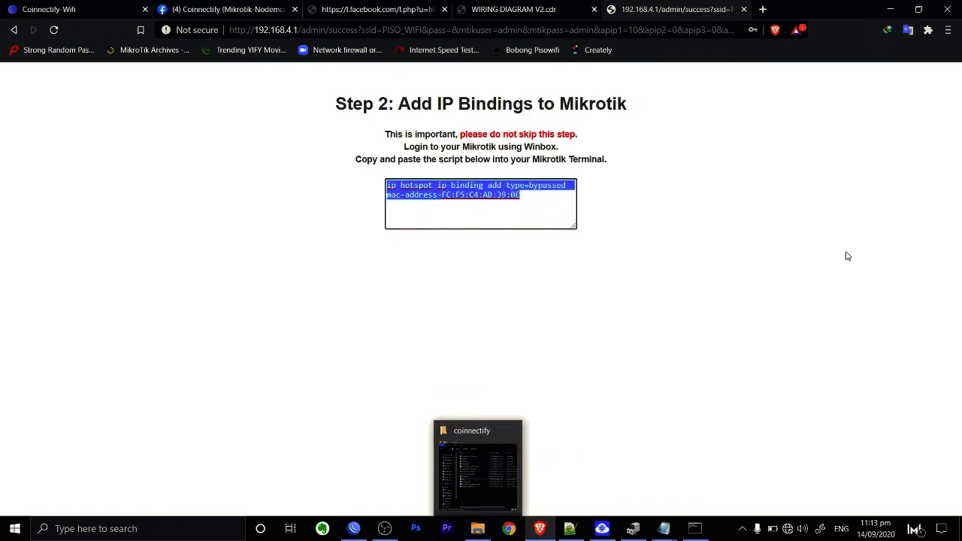
pyautogui.click(354, 528)
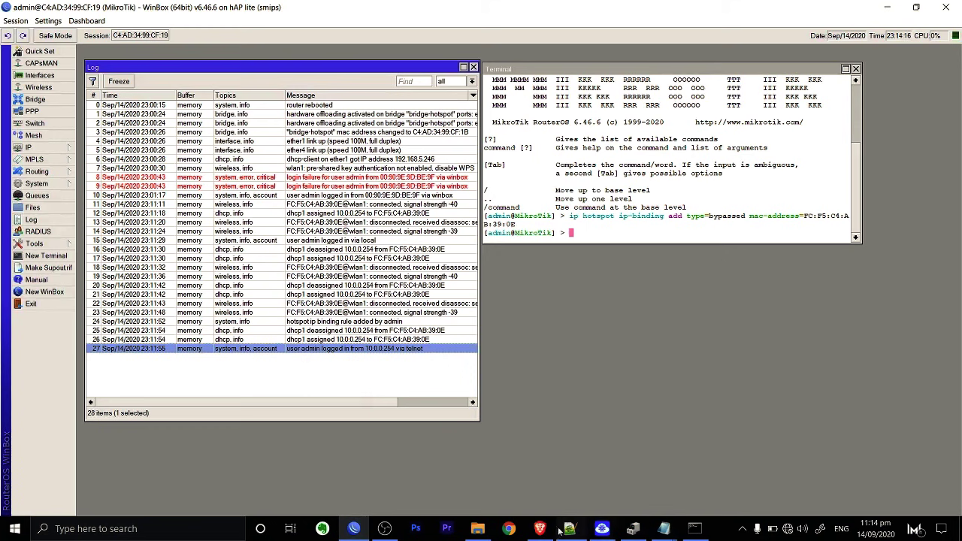
# Step: Open coinnectify_v3_test_files in File Explorer and show the router's hotspot directory in WinBox's File List
pyautogui.click(478, 528)
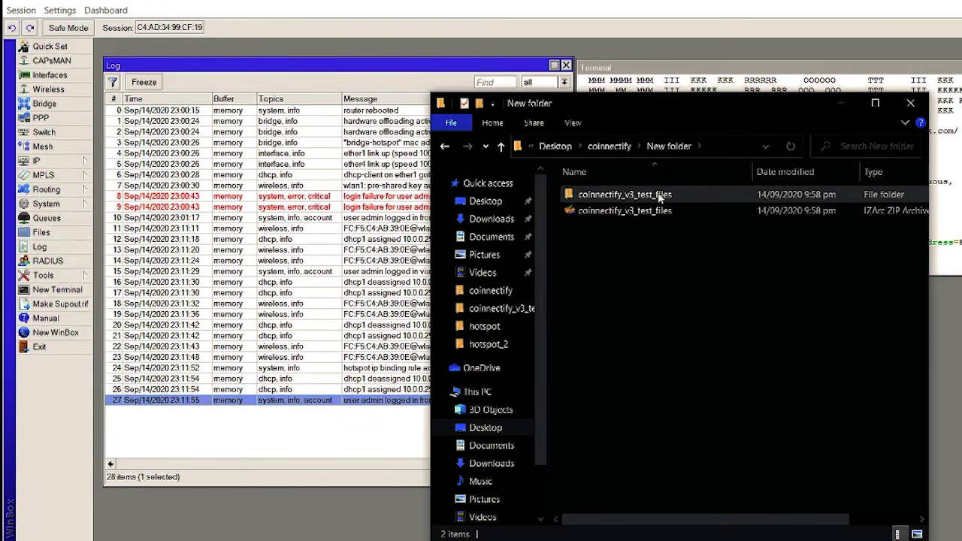
pyautogui.doubleClick(658, 194)
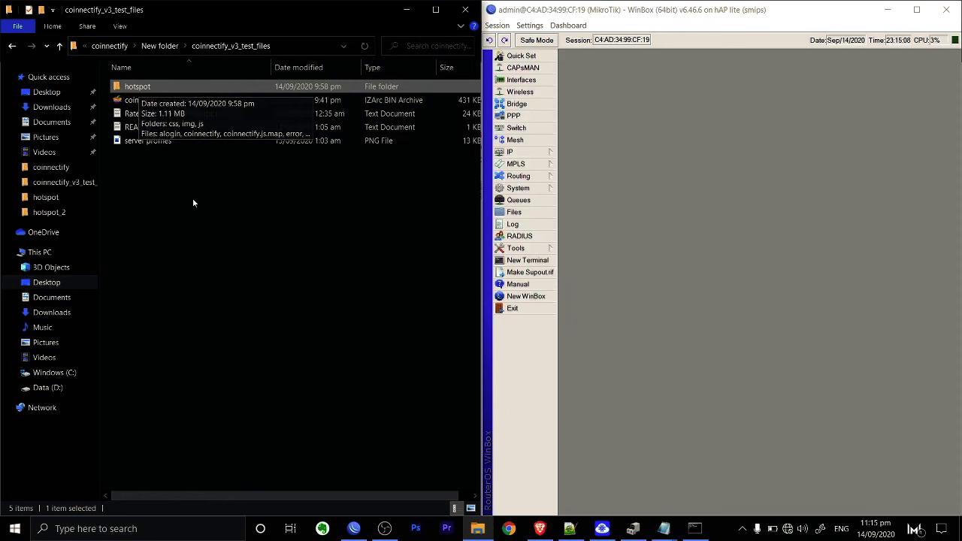
pyautogui.click(191, 192)
pyautogui.click(143, 87)
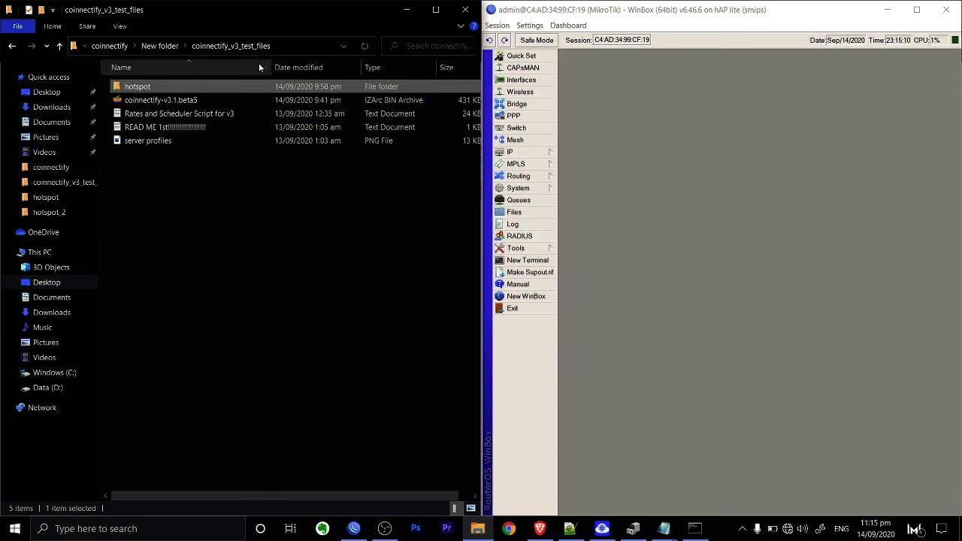
pyautogui.click(514, 212)
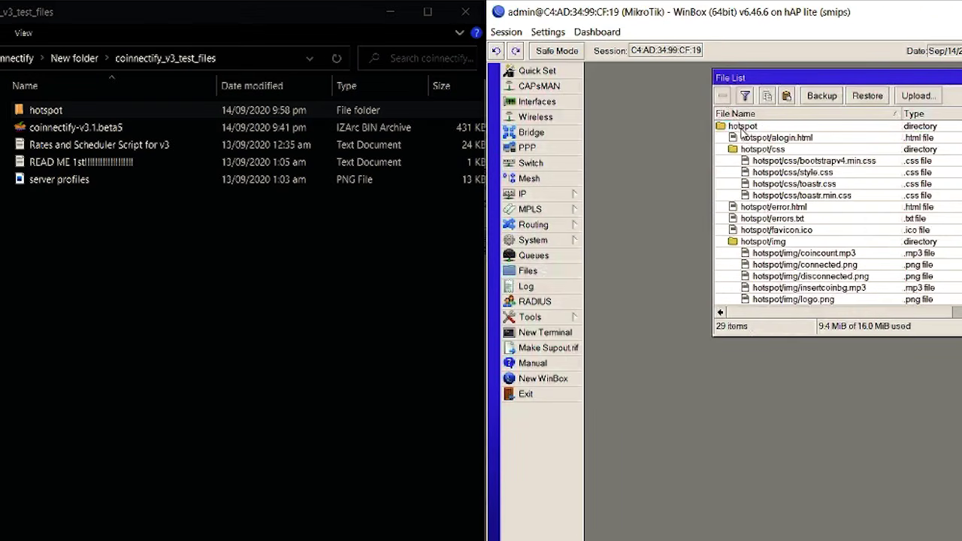
pyautogui.click(683, 103)
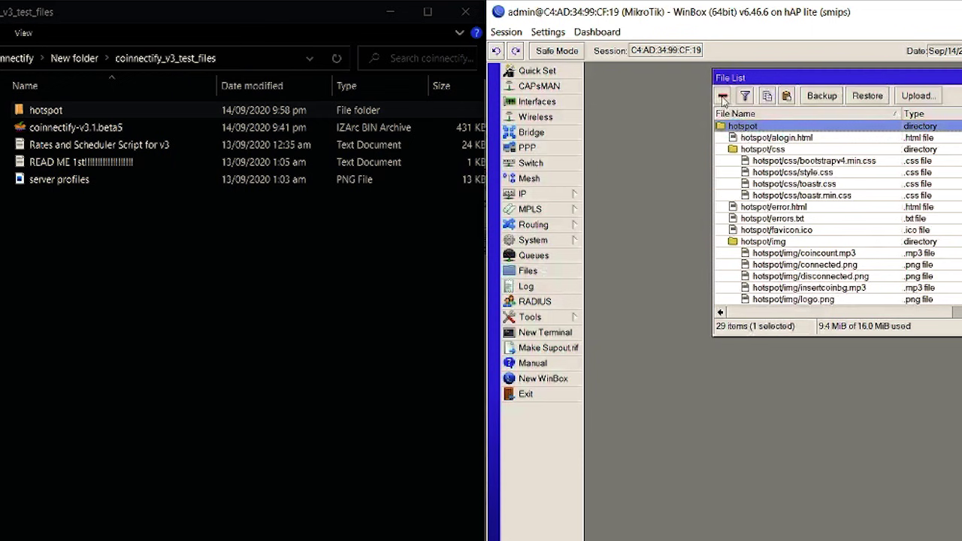
# Step: Delete the router's old hotspot directory and drag the Coinnectify hotspot folder into WinBox's File List
pyautogui.click(721, 96)
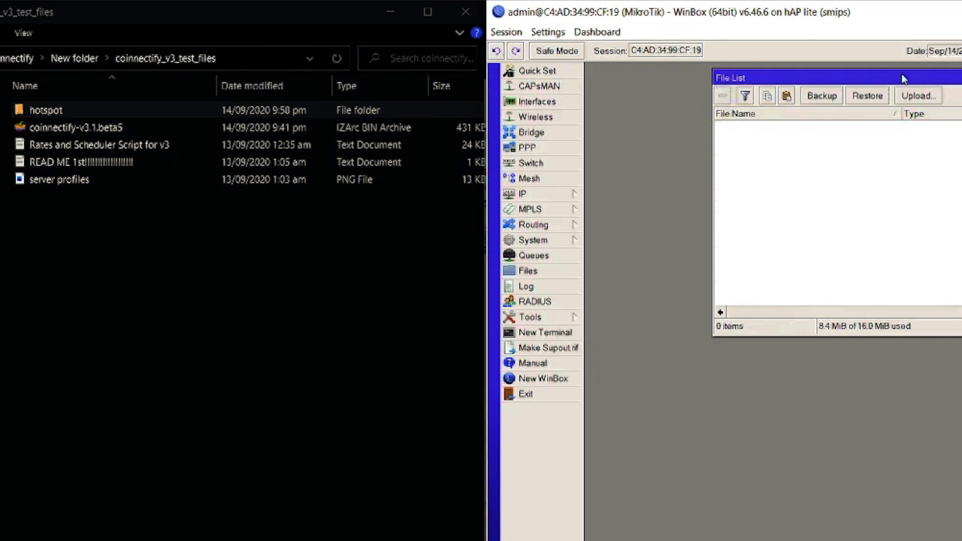
pyautogui.moveTo(903, 77); pyautogui.dragTo(825, 111)
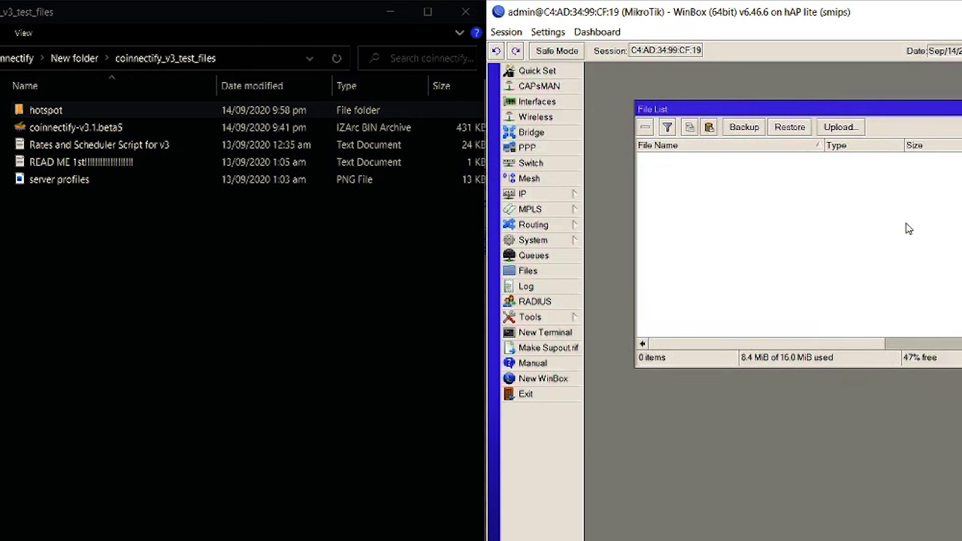
pyautogui.click(27, 118)
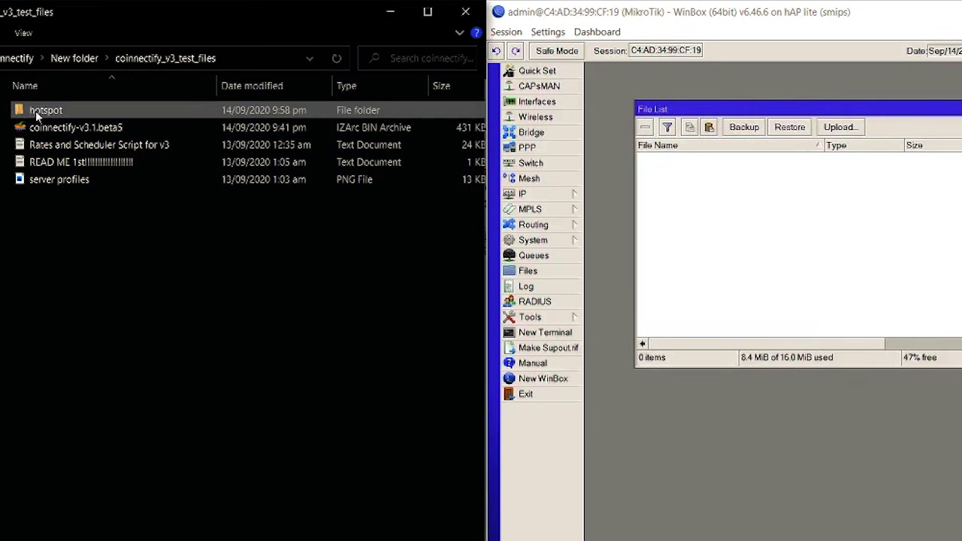
pyautogui.moveTo(38, 114); pyautogui.dragTo(789, 212)
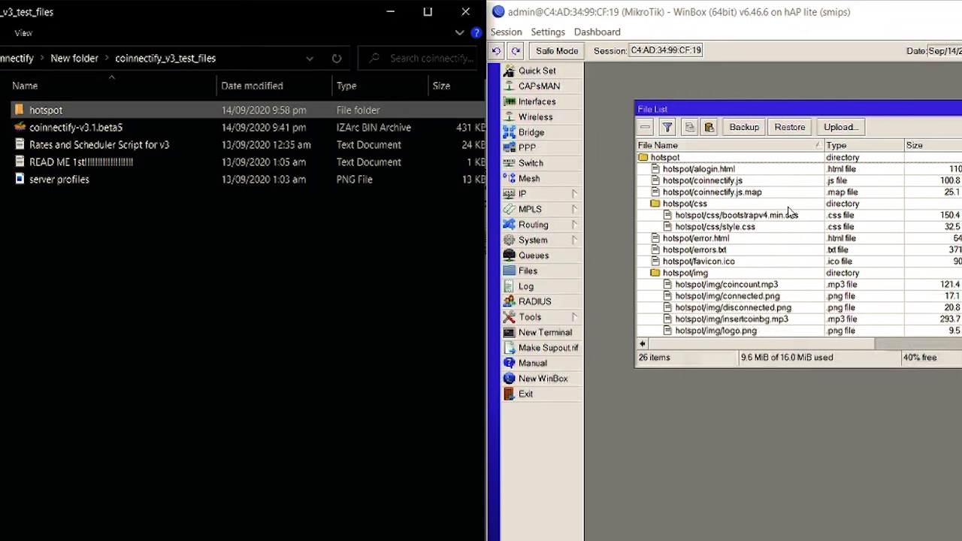
pyautogui.scroll(-3, 790, 213)
pyautogui.scroll(2, 762, 250)
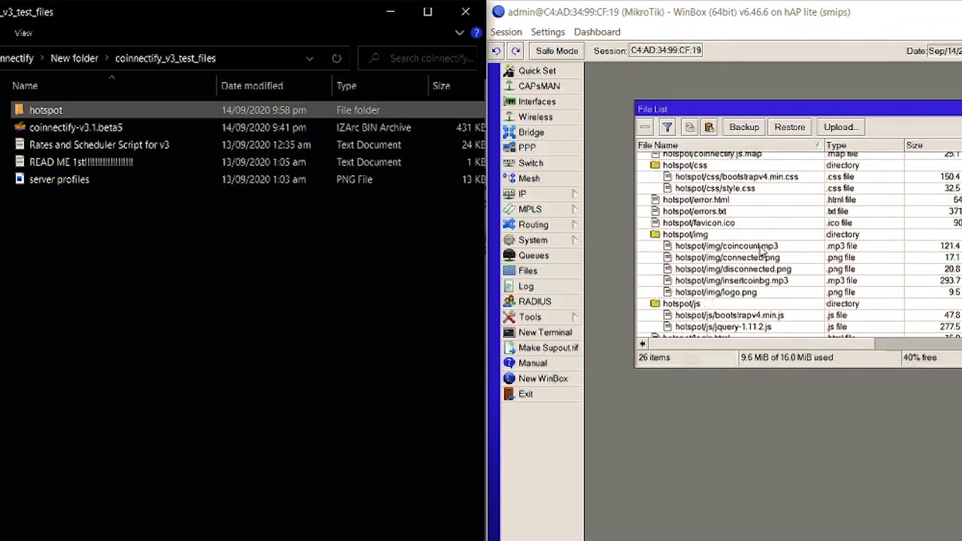
pyautogui.scroll(2, 762, 249)
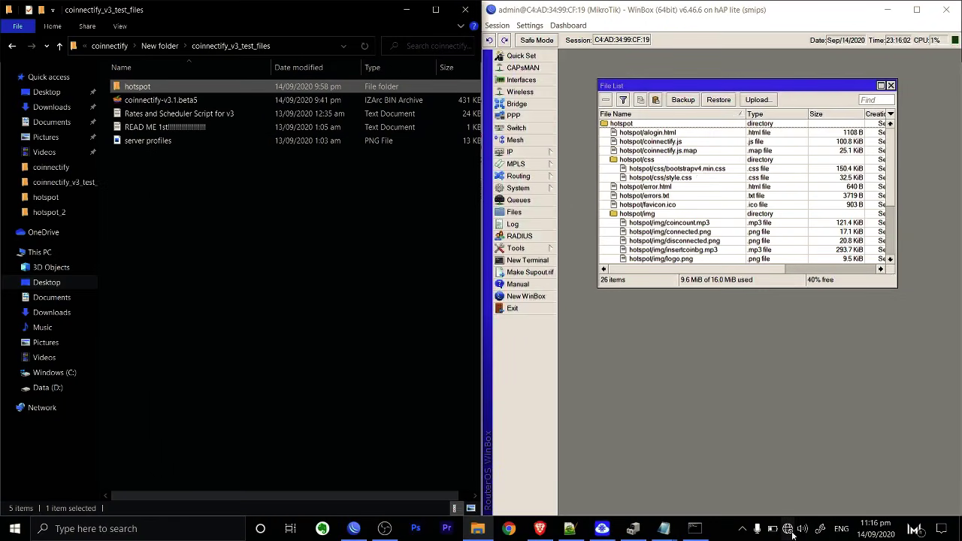
pyautogui.click(787, 529)
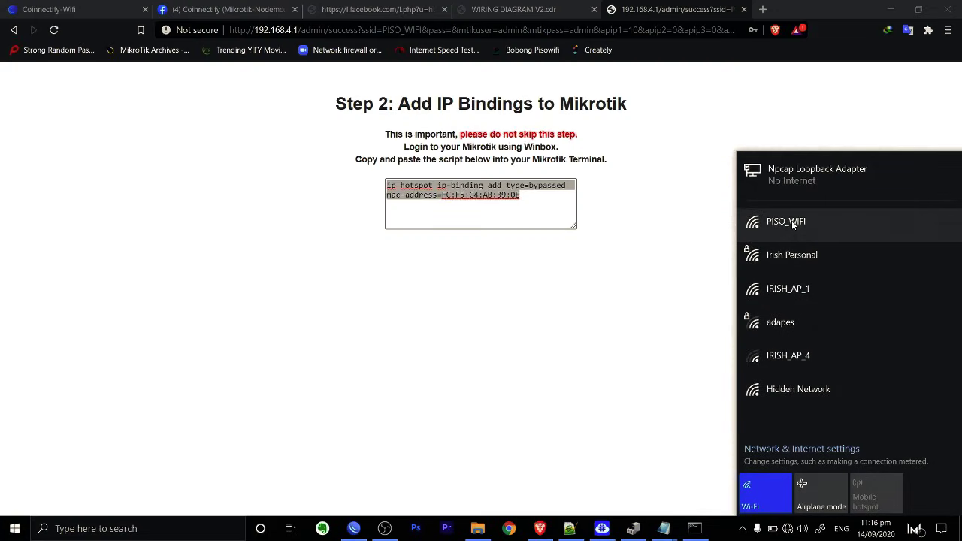
# Step: Connect to PISO_WIFI and check the Coinnectify login page and price table at karl.hotspot
pyautogui.click(791, 220)
pyautogui.click(924, 306)
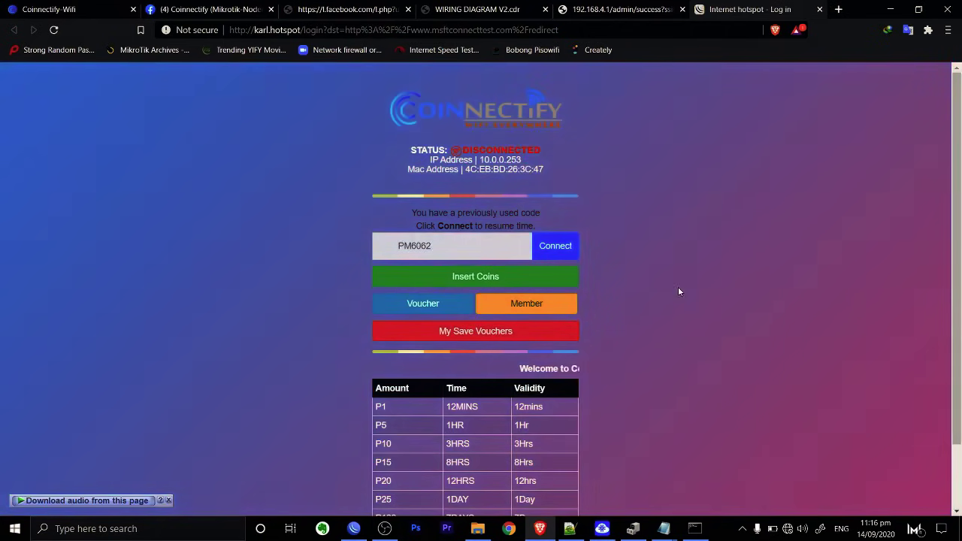
pyautogui.scroll(-1, 677, 278)
pyautogui.scroll(1, 676, 278)
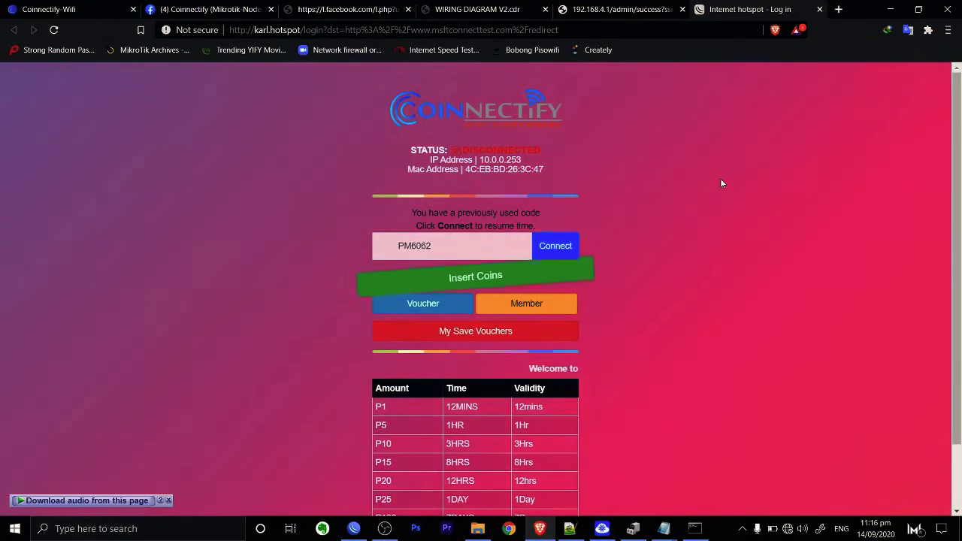
pyautogui.scroll(-1, 729, 184)
pyautogui.scroll(1, 726, 180)
pyautogui.scroll(-1, 721, 290)
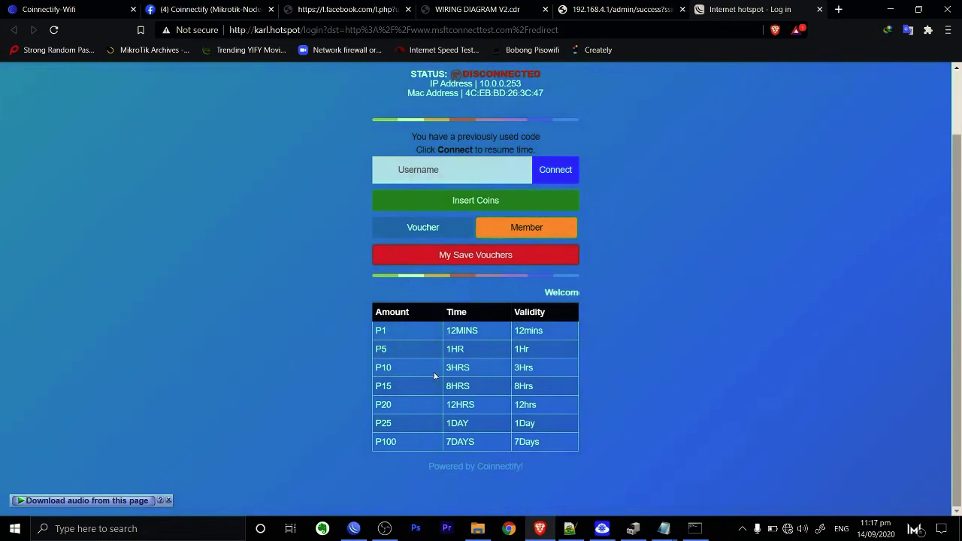
pyautogui.scroll(2, 466, 377)
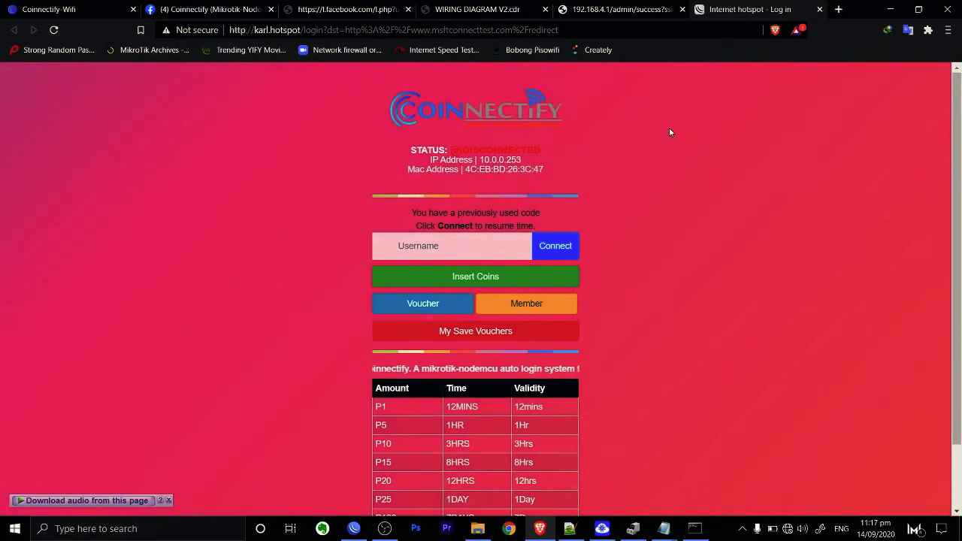
pyautogui.scroll(-1, 670, 132)
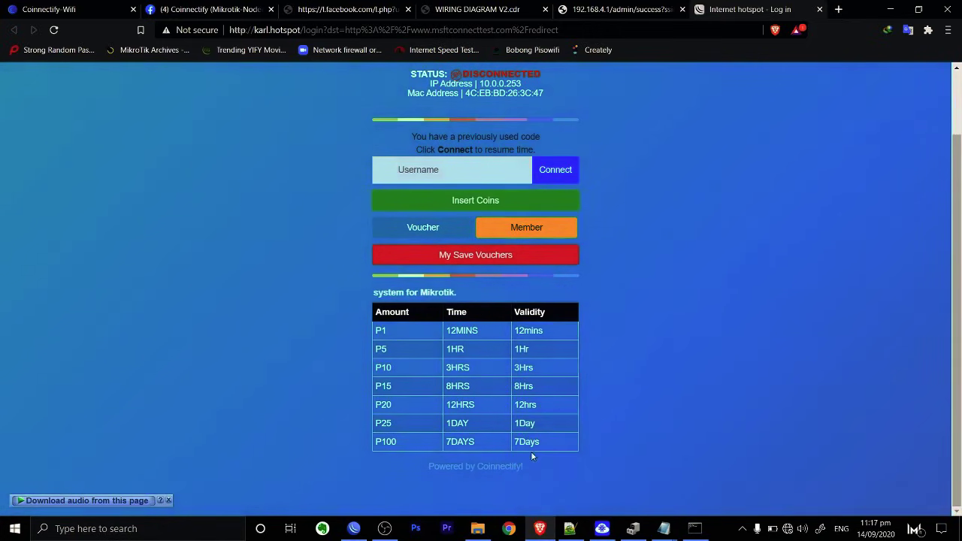
pyautogui.scroll(1, 531, 450)
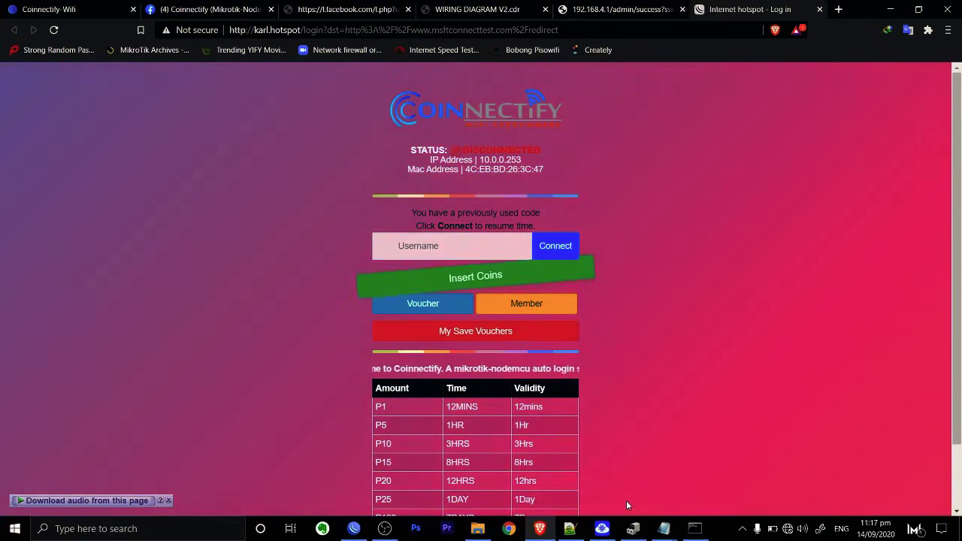
pyautogui.click(663, 528)
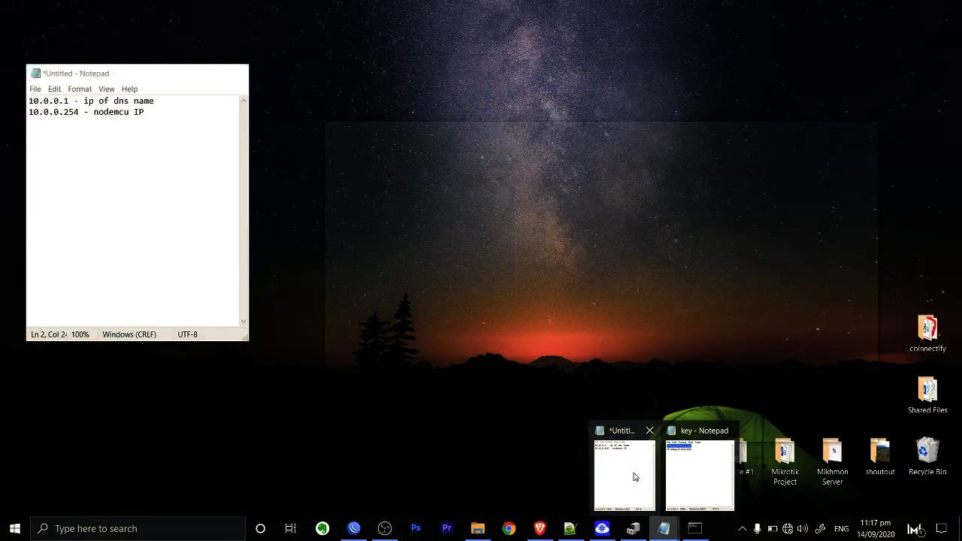
# Step: Copy 10.0.0.254 from Notepad, load 10.0.0.254/admin in Brave and sign in
pyautogui.click(624, 477)
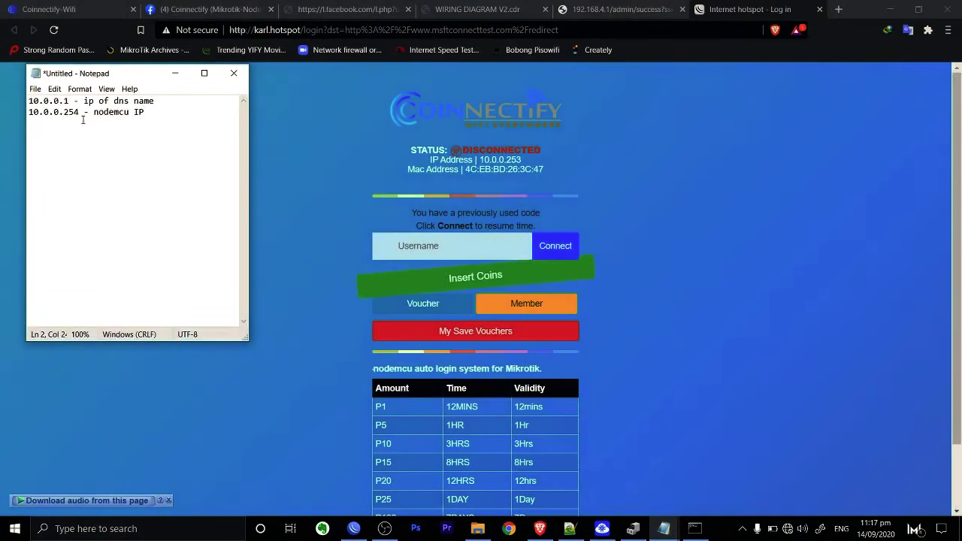
pyautogui.moveTo(79, 112); pyautogui.dragTo(28, 114)
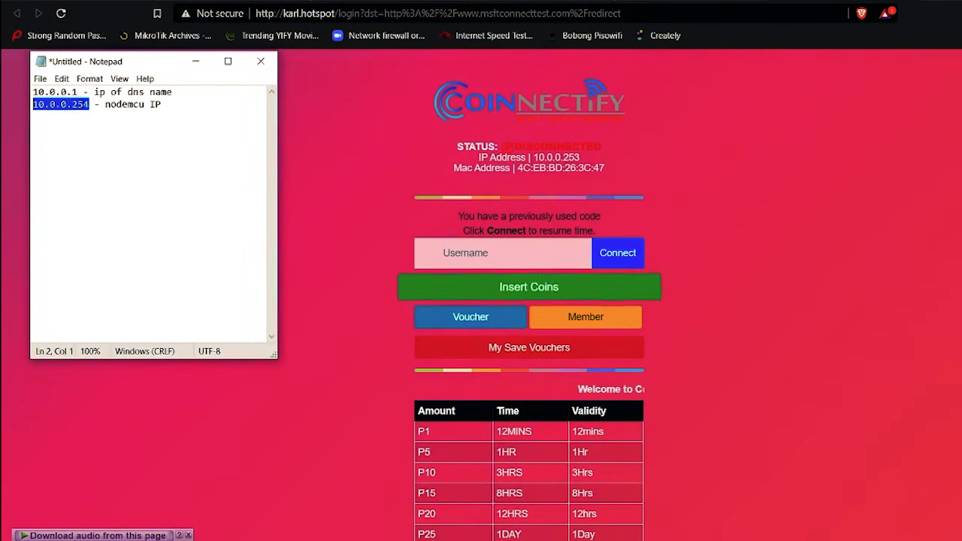
pyautogui.rightClick(72, 107)
pyautogui.click(43, 145)
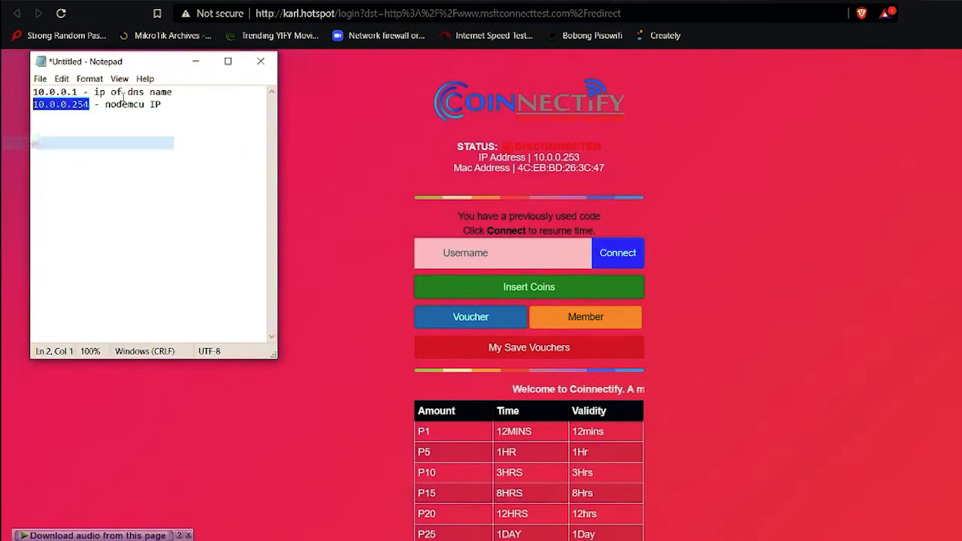
pyautogui.hotkey('alt', 'Tab')
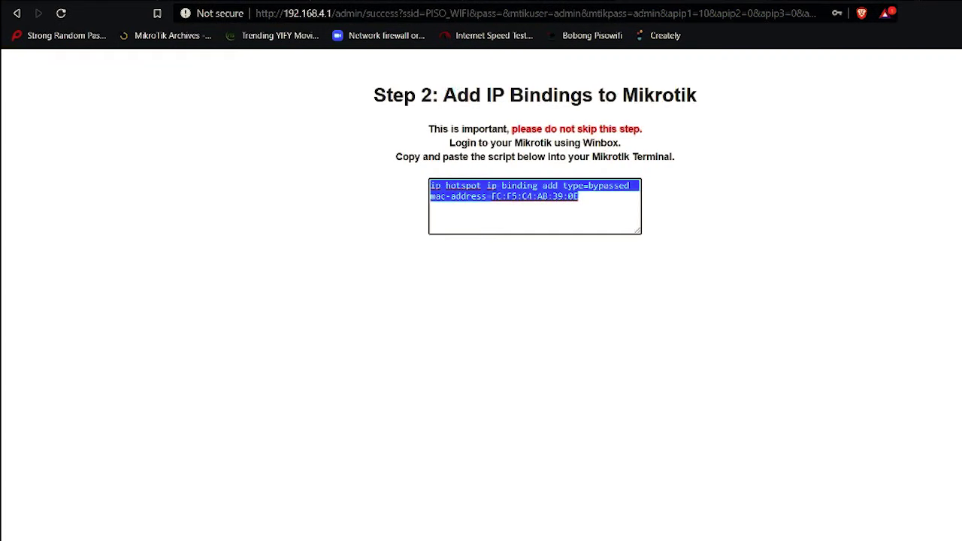
pyautogui.click(578, 14)
pyautogui.hotkey('ctrl', 'v')
pyautogui.write('/admin')
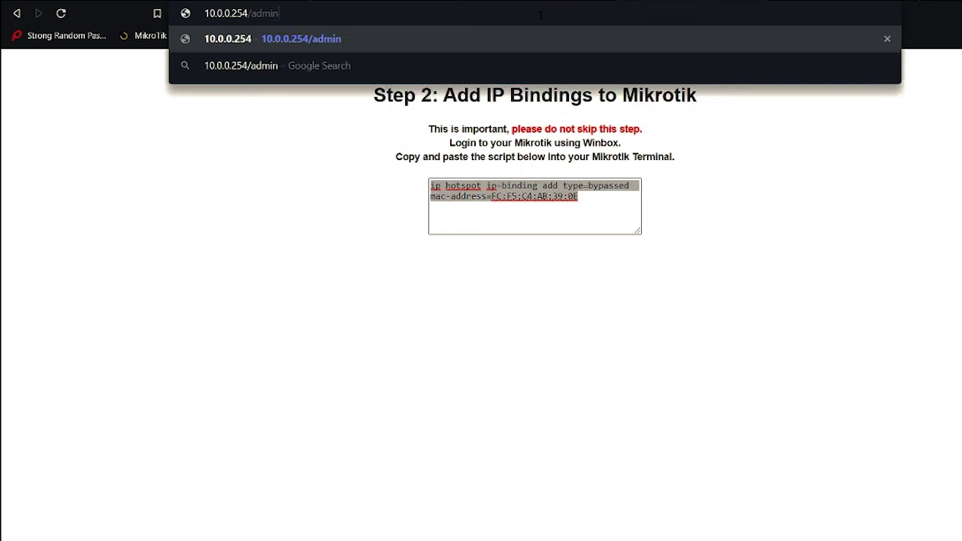
pyautogui.press('Return')
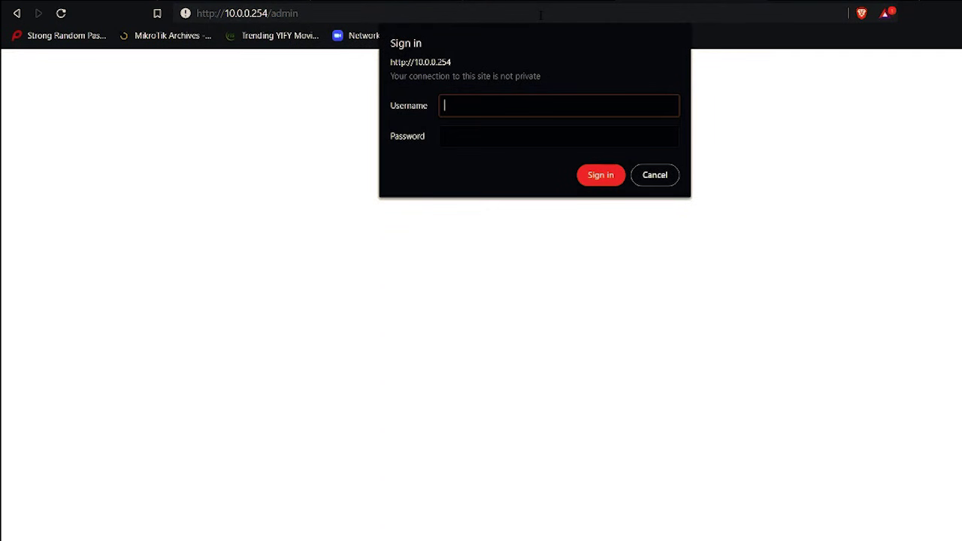
pyautogui.press('Tab')
pyautogui.press('Return')
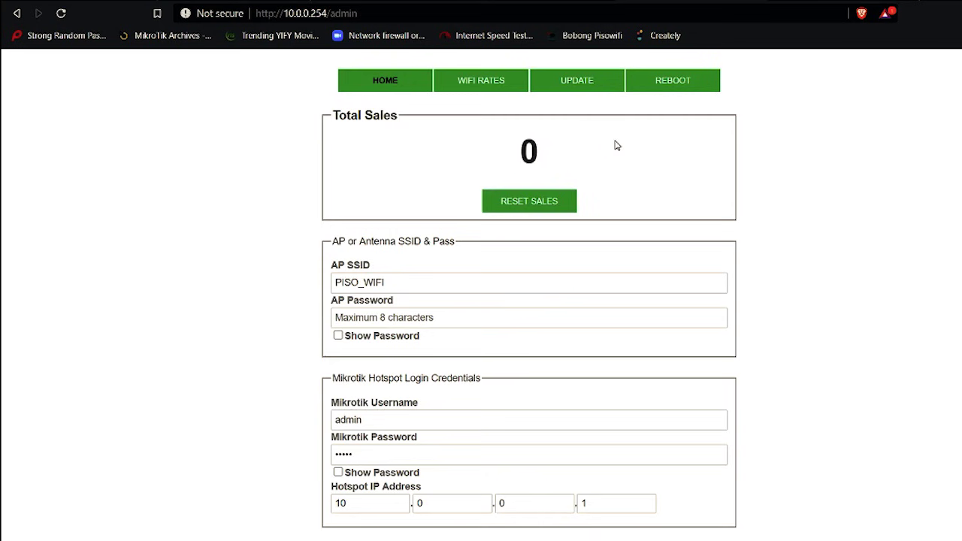
# Step: Review the admin page's sales, Wi-Fi (AP SSID PISO_WIFI) and MikroTik settings
pyautogui.scroll(-4, 604, 154)
pyautogui.scroll(3, 451, 215)
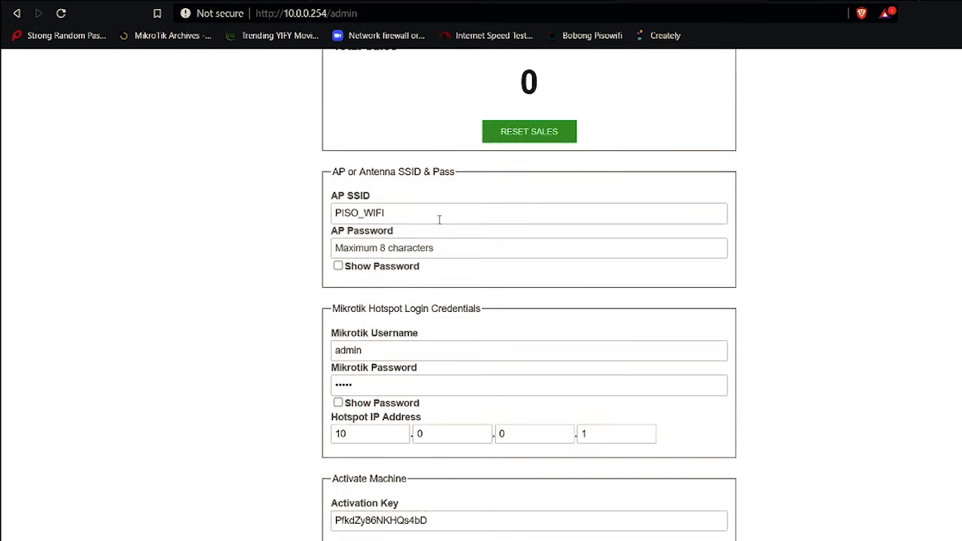
pyautogui.click(443, 211)
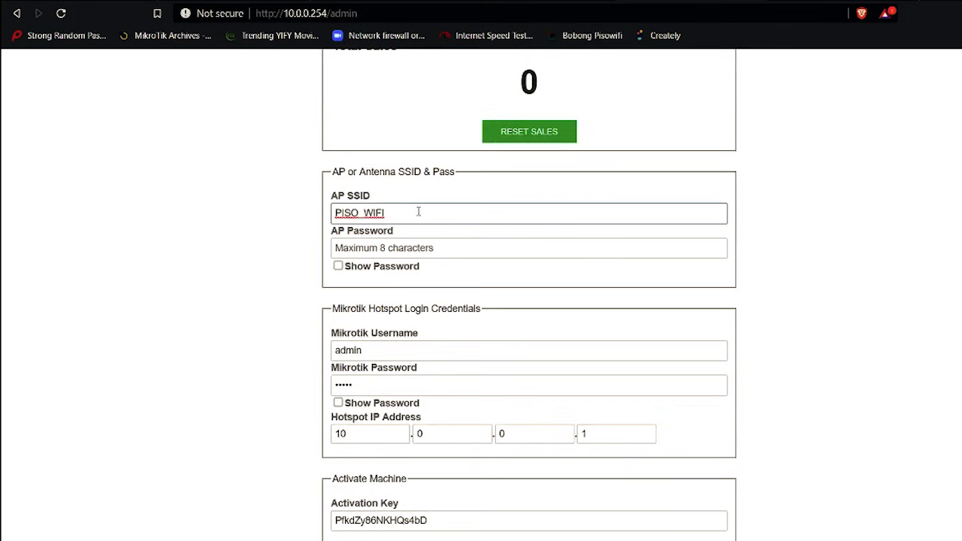
pyautogui.scroll(-5, 458, 221)
pyautogui.scroll(3, 459, 223)
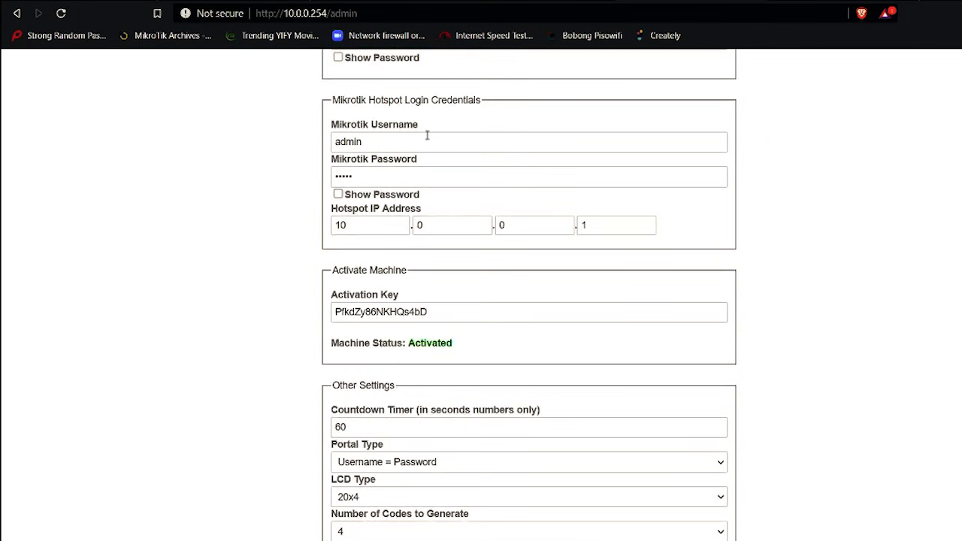
pyautogui.scroll(2, 423, 132)
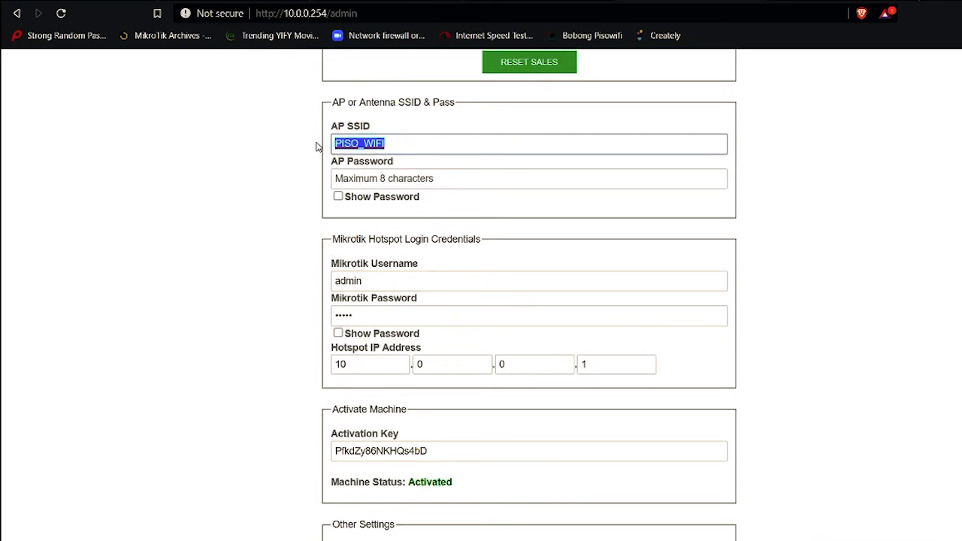
pyautogui.press('Tab')
pyautogui.press('Tab')
pyautogui.press('Tab')
pyautogui.scroll(-2, 361, 228)
pyautogui.scroll(-2, 436, 248)
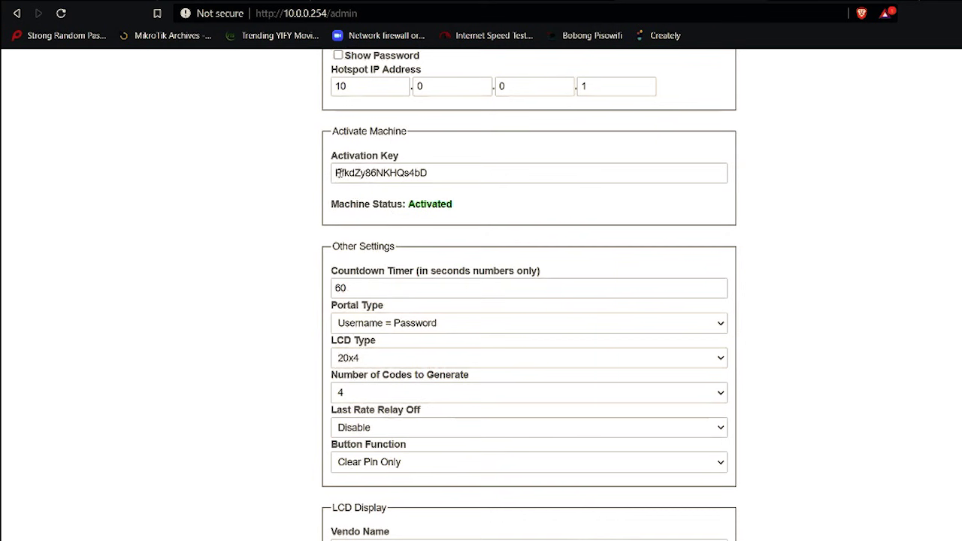
pyautogui.scroll(-2, 368, 151)
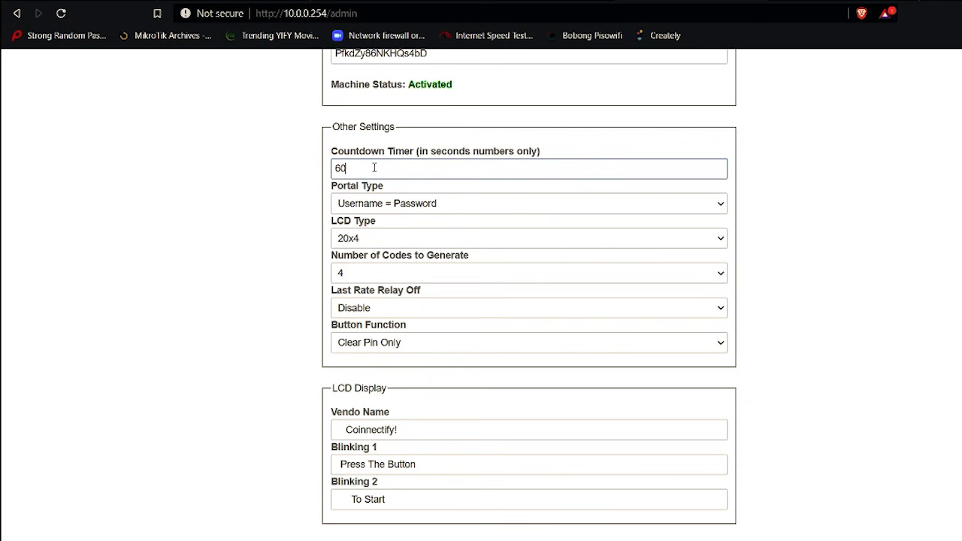
# Step: Review the settings, keeping Countdown Timer 60, portal type Username = Password, LCD 20x4 and 4 codes
pyautogui.moveTo(373, 167); pyautogui.dragTo(129, 170)
pyautogui.click(358, 210)
pyautogui.click(367, 220)
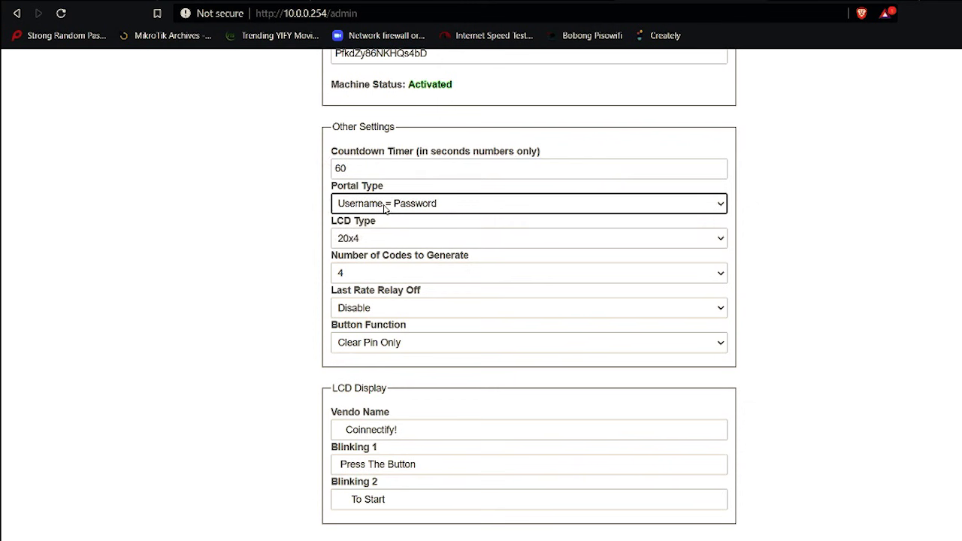
pyautogui.click(385, 209)
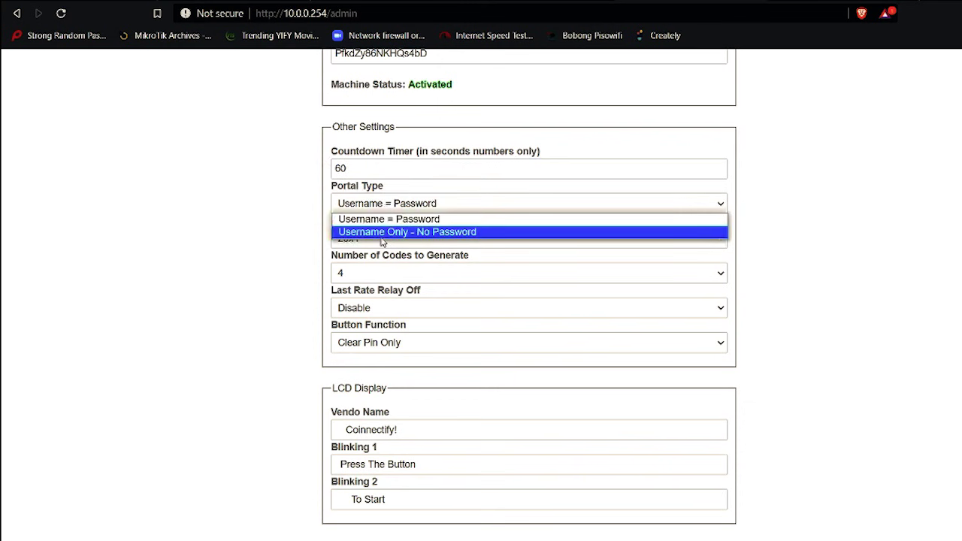
pyautogui.click(392, 203)
pyautogui.click(394, 203)
pyautogui.click(410, 220)
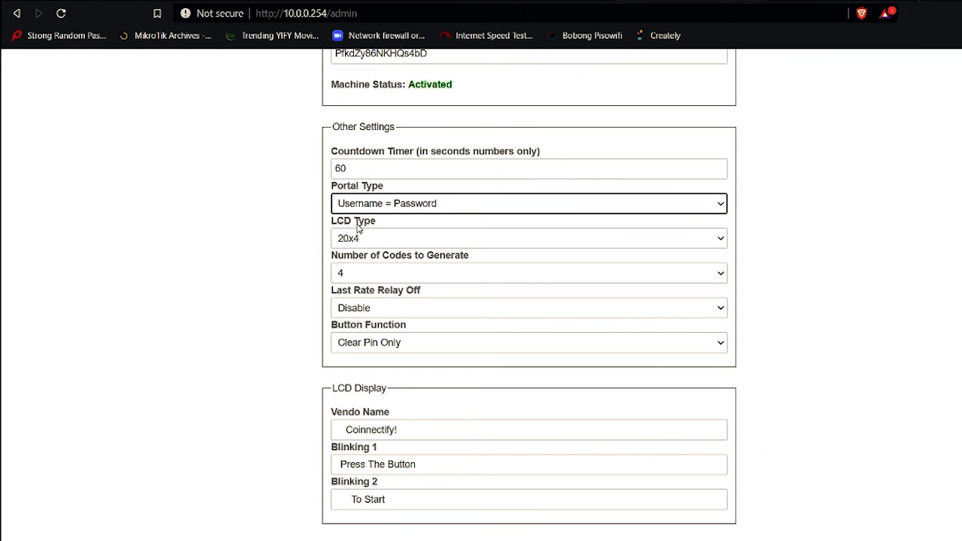
pyautogui.click(392, 240)
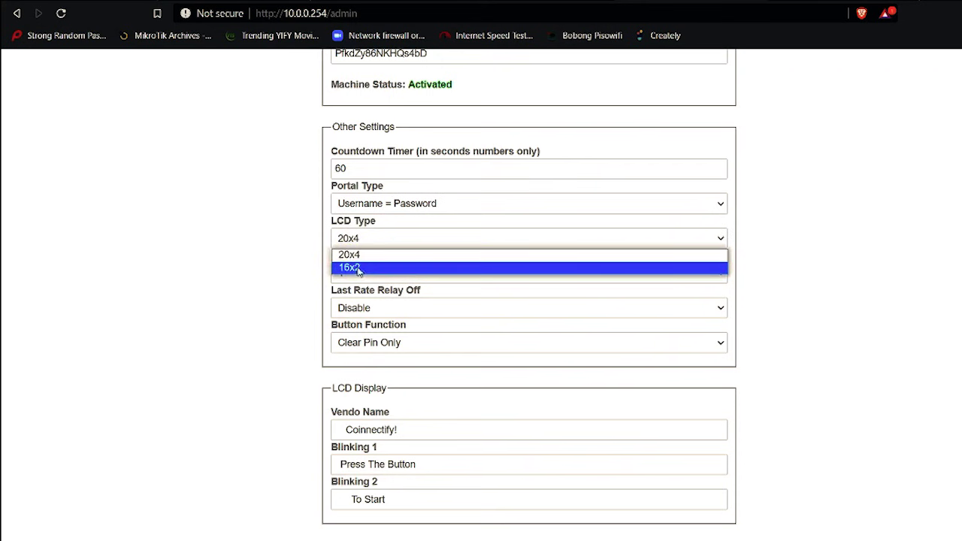
pyautogui.click(389, 254)
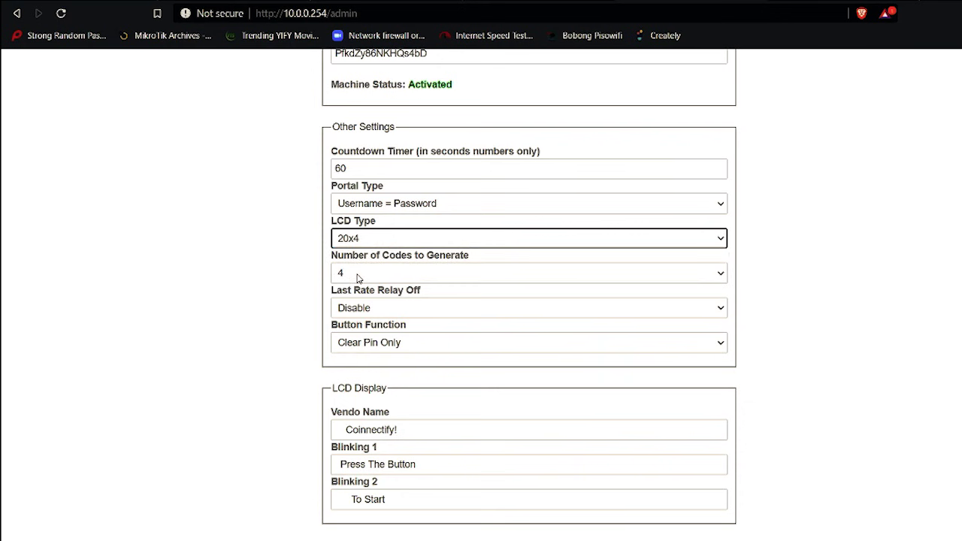
pyautogui.click(358, 278)
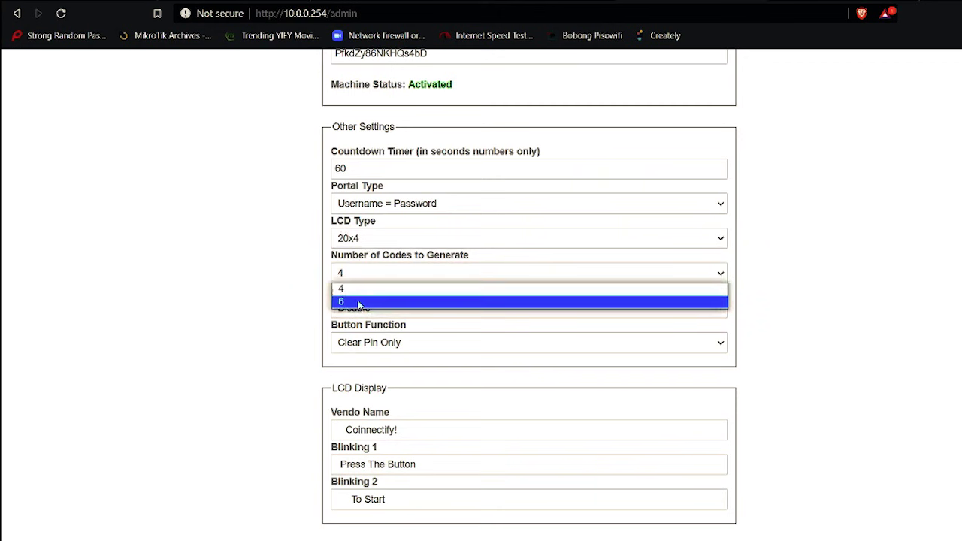
pyautogui.click(358, 287)
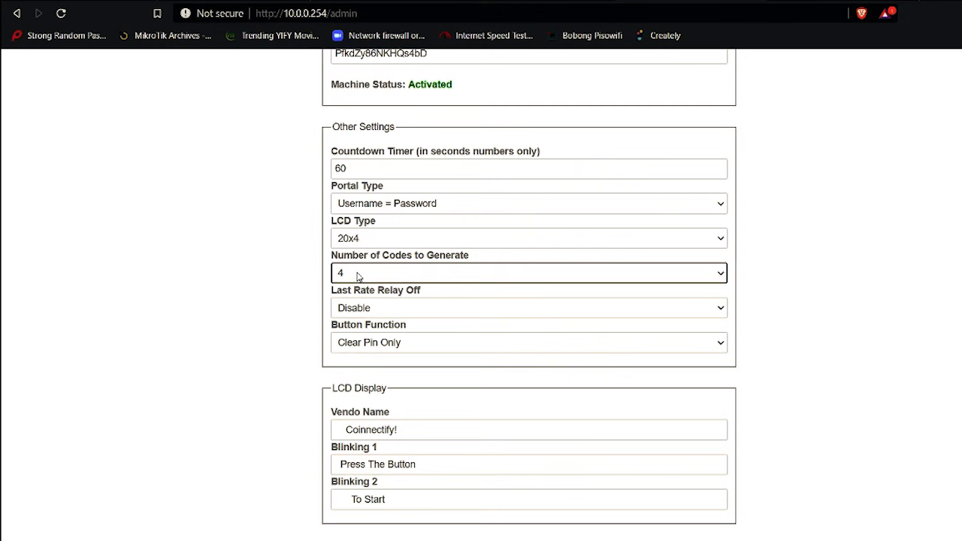
# Step: Try Button Function as Multi Function, then set it back to Clear Pin Only
pyautogui.click(377, 347)
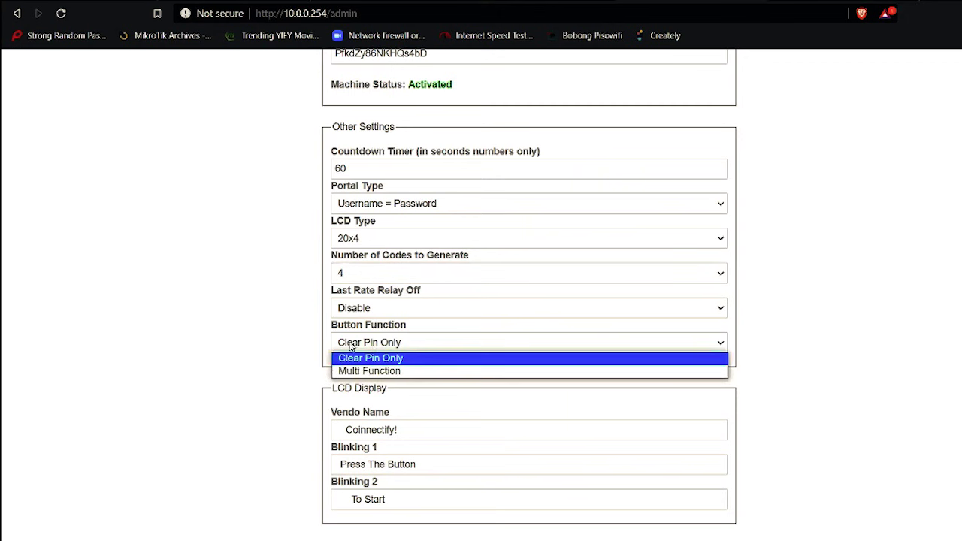
pyautogui.click(395, 338)
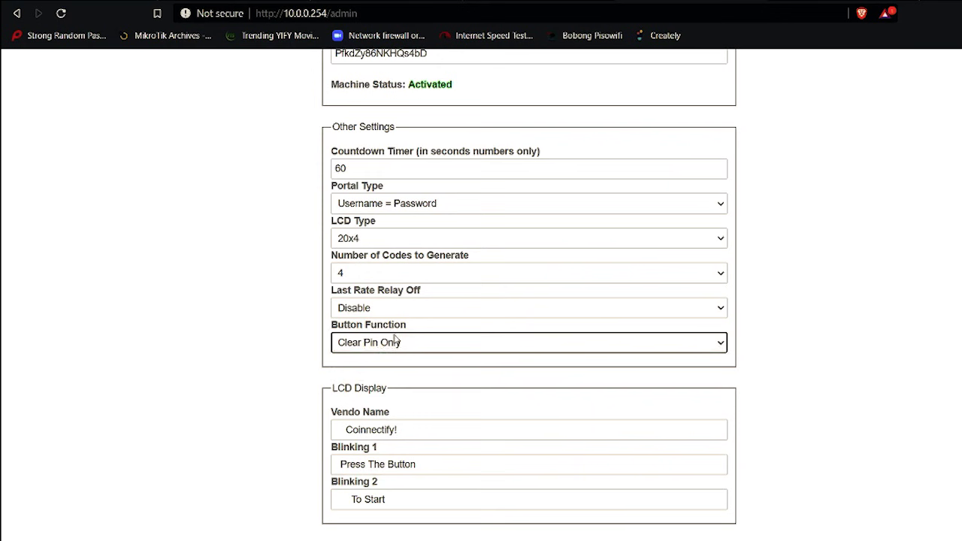
pyautogui.click(395, 340)
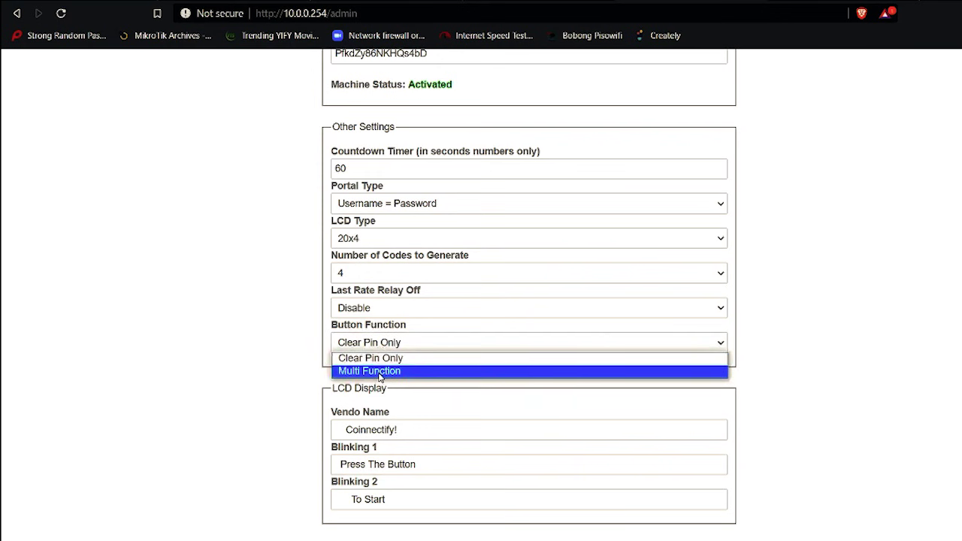
pyautogui.click(381, 346)
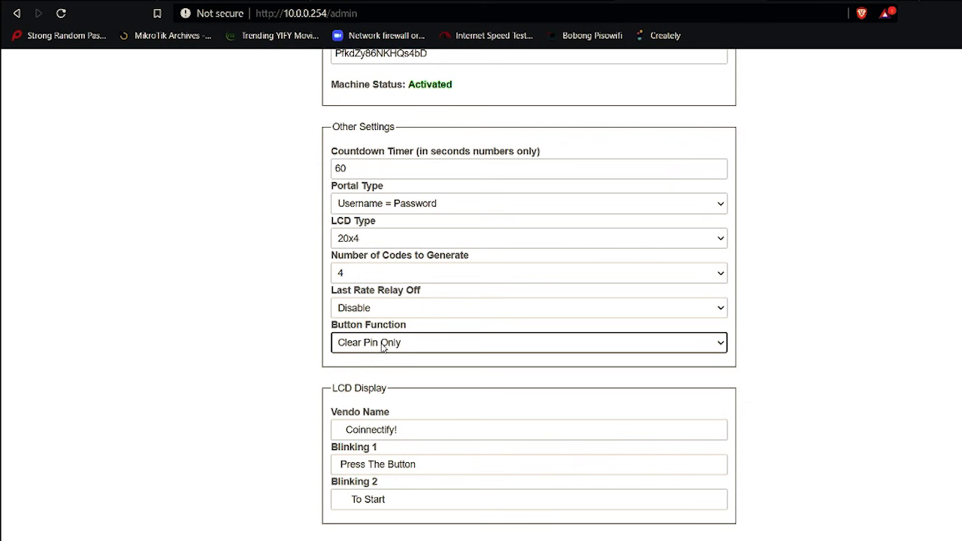
pyautogui.click(383, 344)
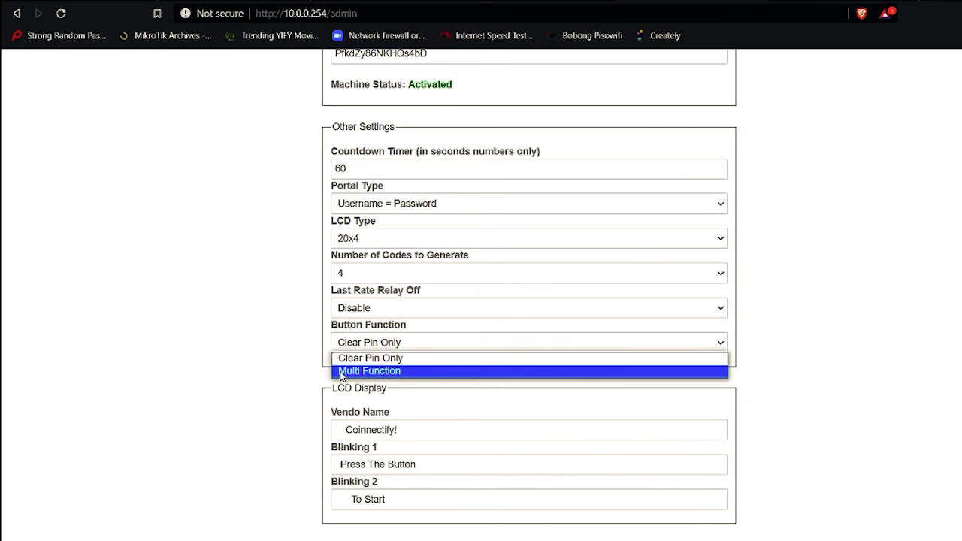
pyautogui.click(340, 371)
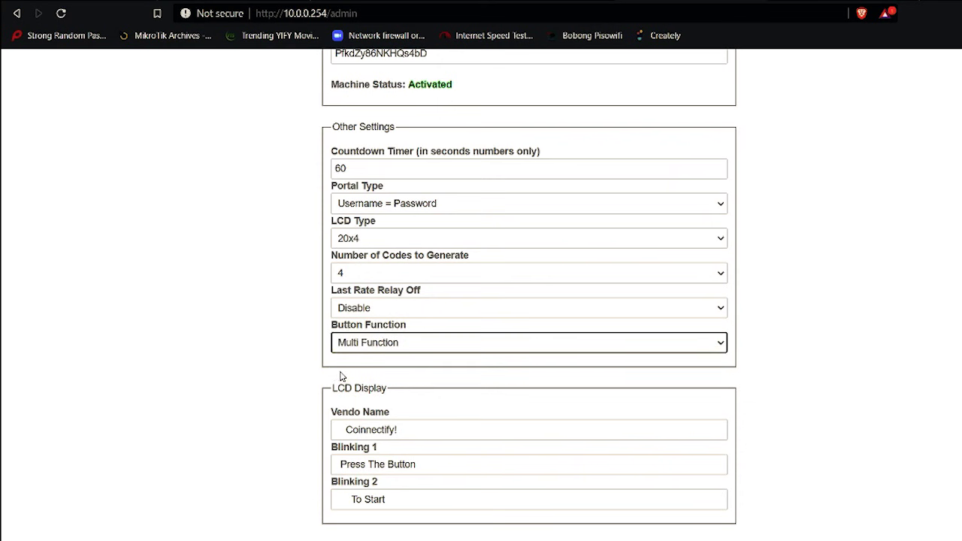
pyautogui.click(380, 343)
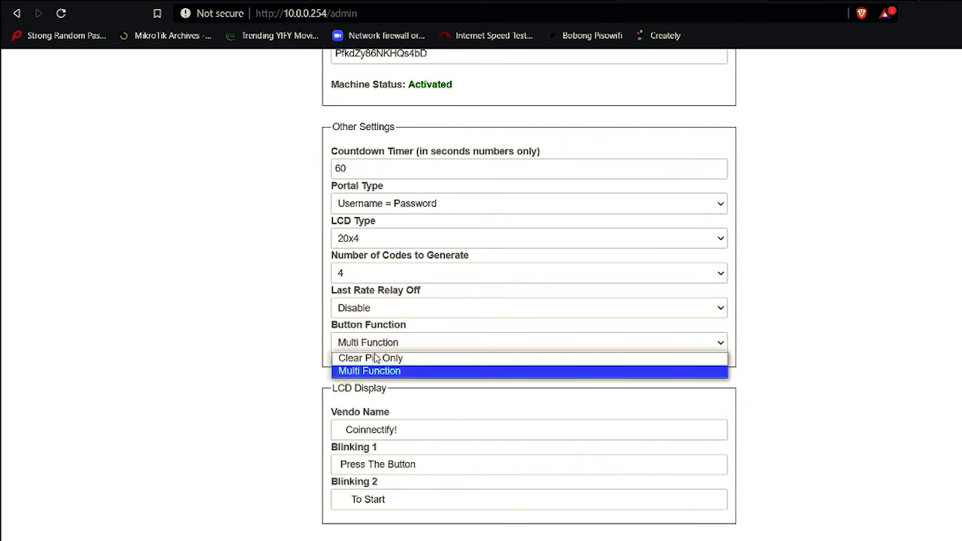
pyautogui.click(365, 359)
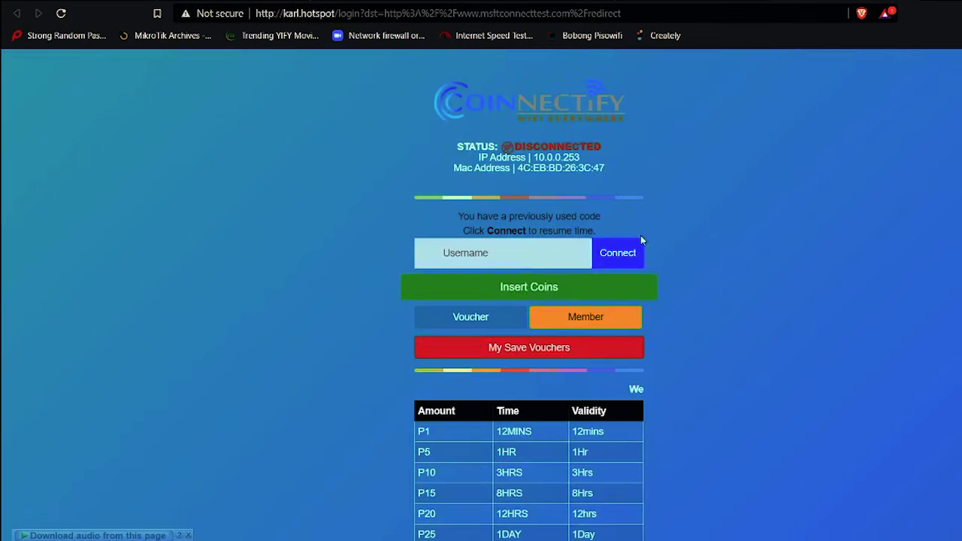
# Step: Select the Vendo Name text 'Coinnectify!' and go to the WiFi Rates page
pyautogui.hotkey('ctrl', 'w')
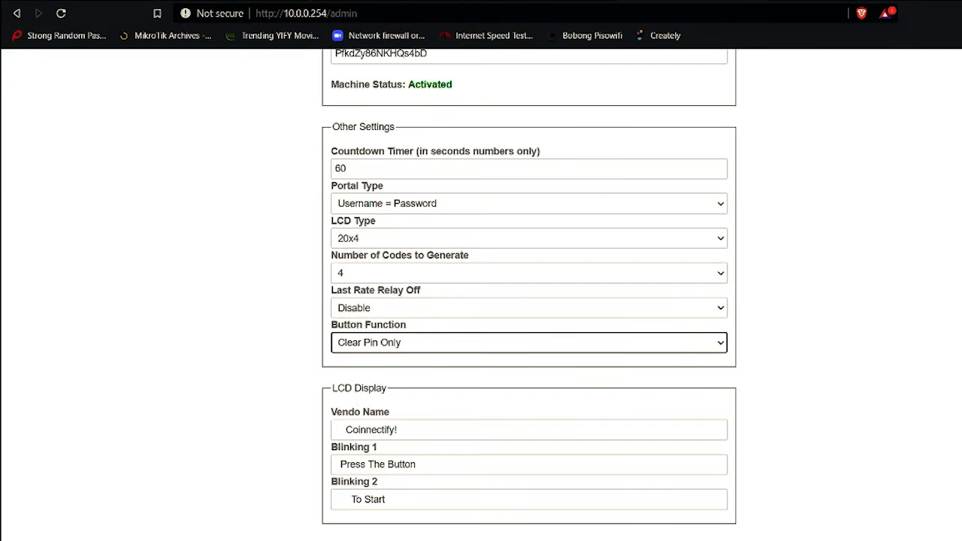
pyautogui.scroll(-1, 658, 208)
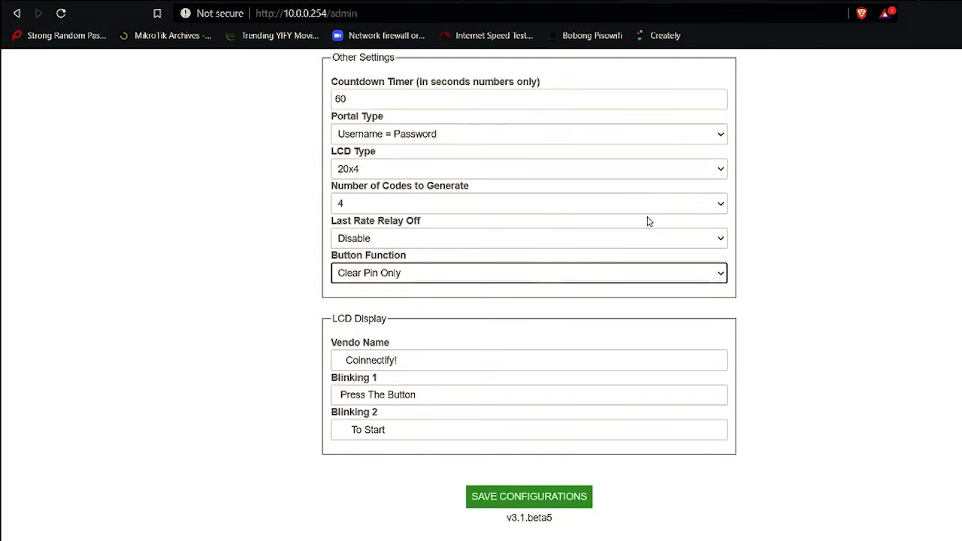
pyautogui.tripleClick(412, 360)
pyautogui.click(412, 361)
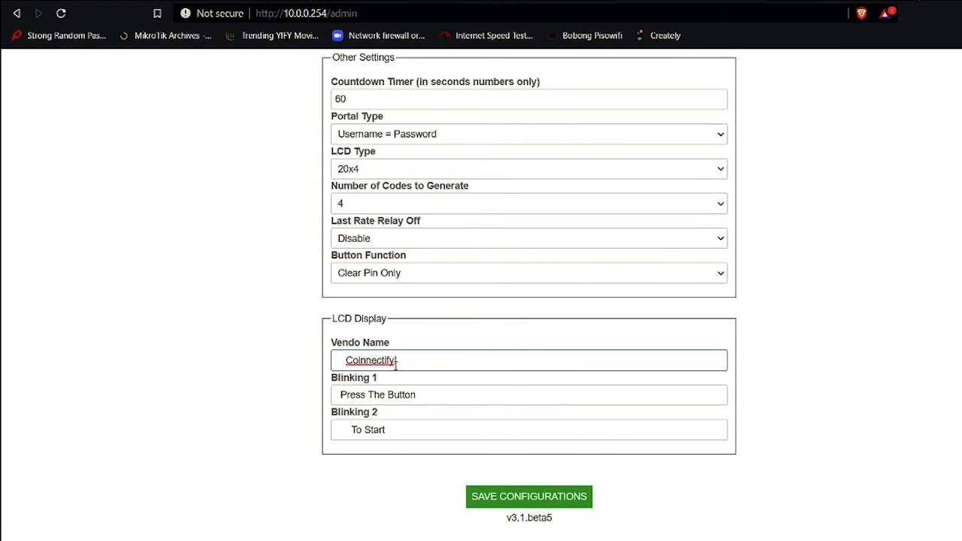
pyautogui.moveTo(398, 361); pyautogui.dragTo(315, 414)
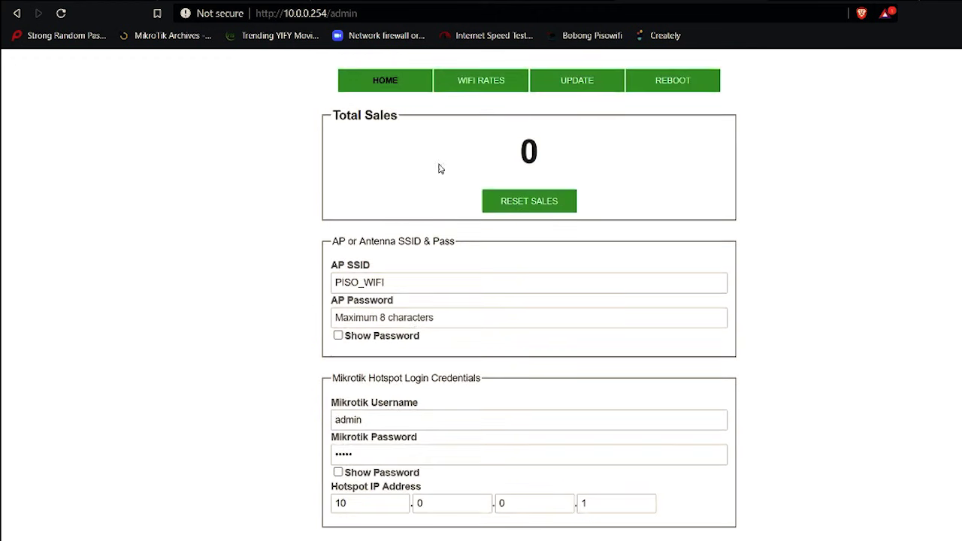
pyautogui.click(485, 87)
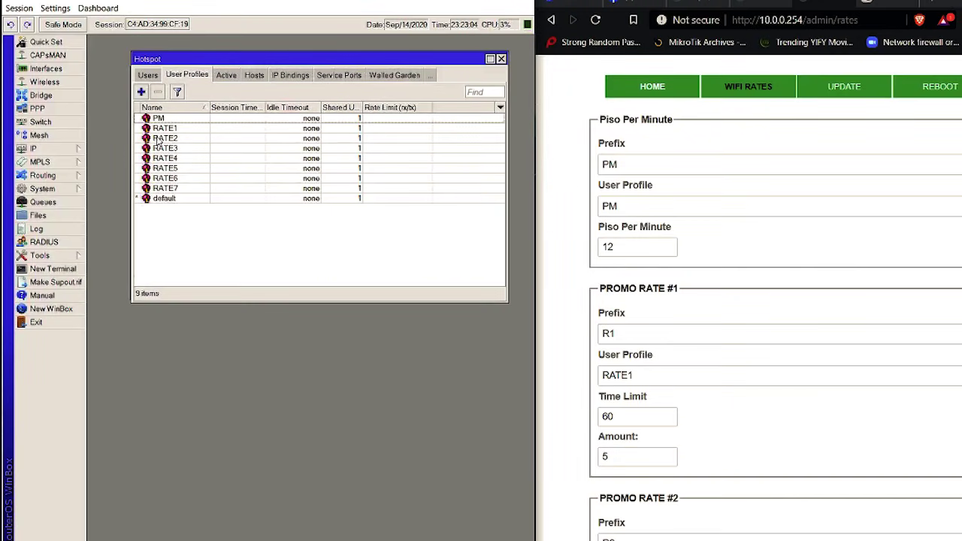
pyautogui.click(158, 118)
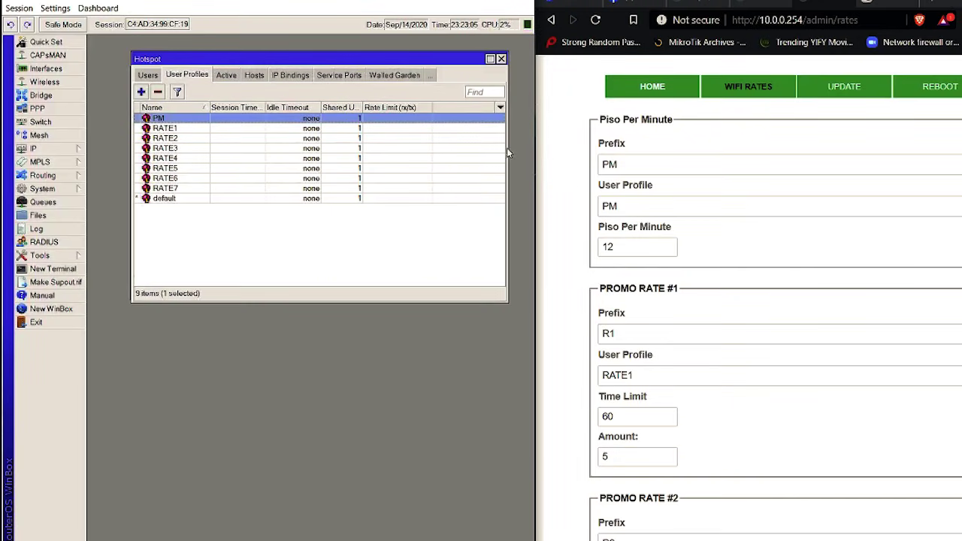
pyautogui.doubleClick(609, 206)
pyautogui.doubleClick(636, 371)
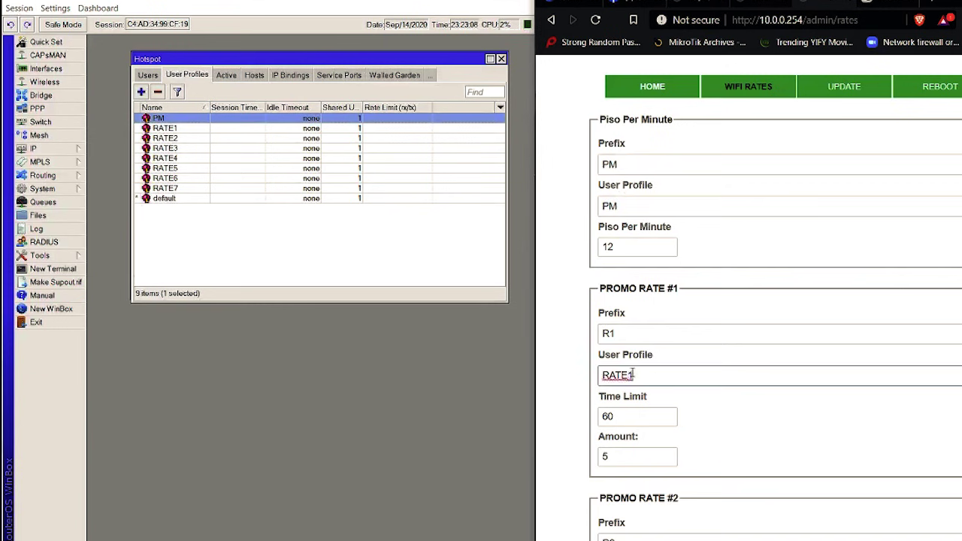
pyautogui.click(188, 132)
pyautogui.scroll(-2, 611, 396)
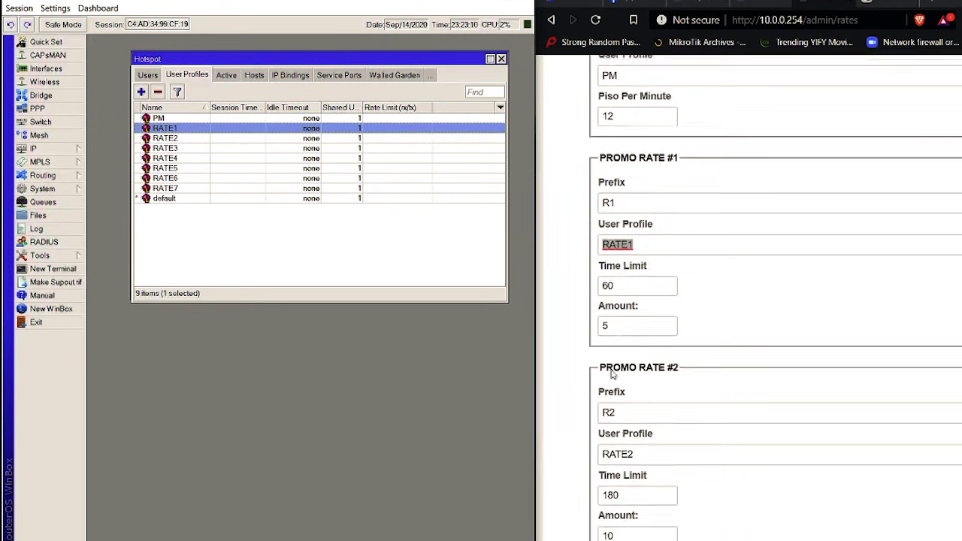
pyautogui.click(650, 234)
pyautogui.doubleClick(650, 234)
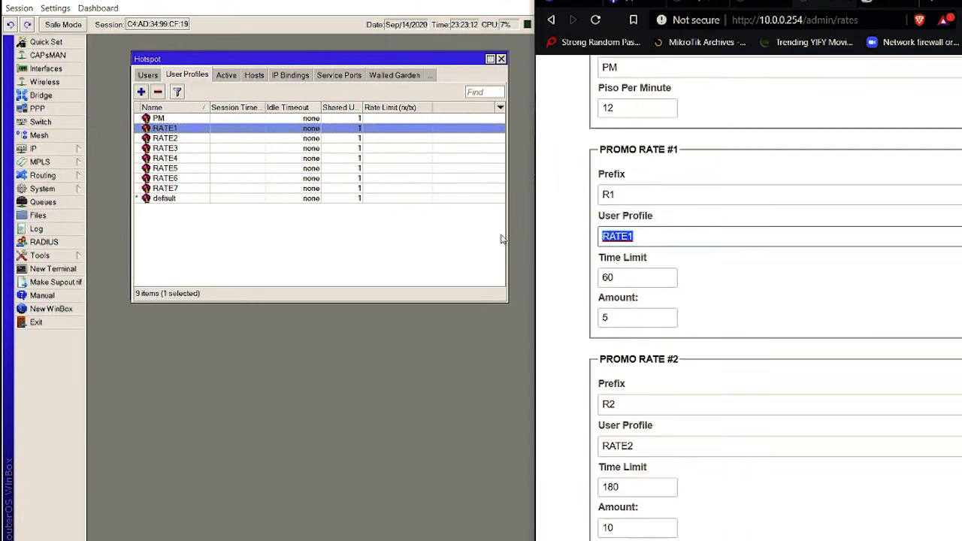
pyautogui.scroll(-4, 762, 167)
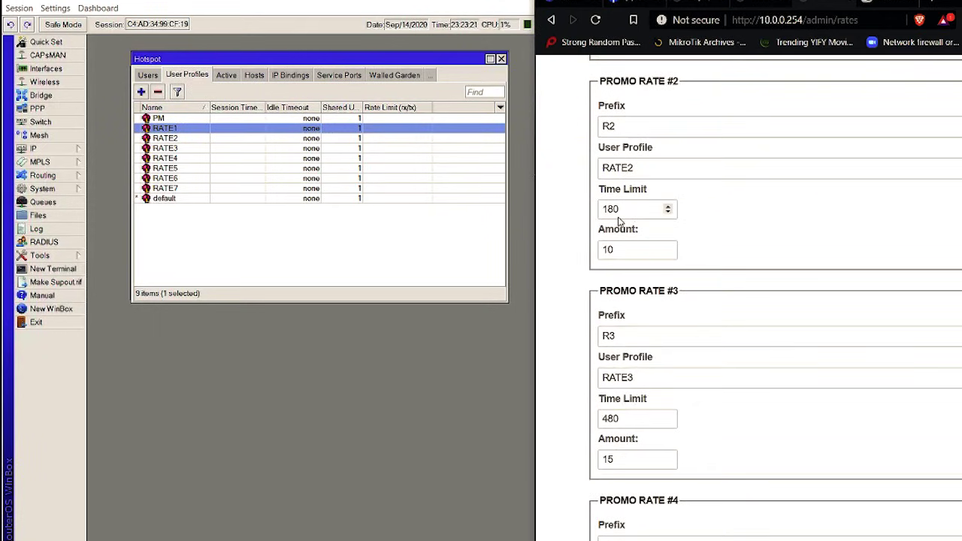
pyautogui.doubleClick(619, 253)
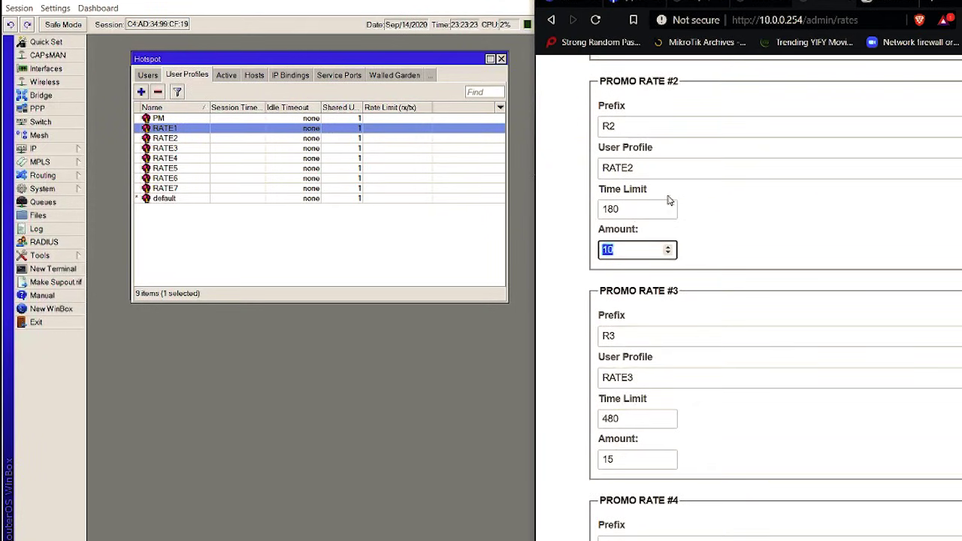
pyautogui.scroll(1, 668, 197)
pyautogui.doubleClick(627, 279)
pyautogui.doubleClick(645, 234)
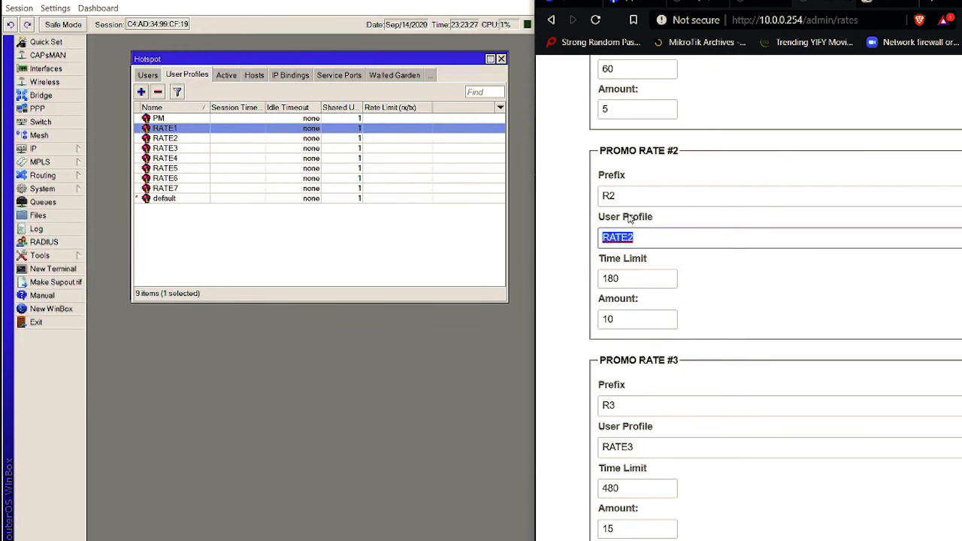
pyautogui.doubleClick(631, 196)
pyautogui.scroll(2, 639, 125)
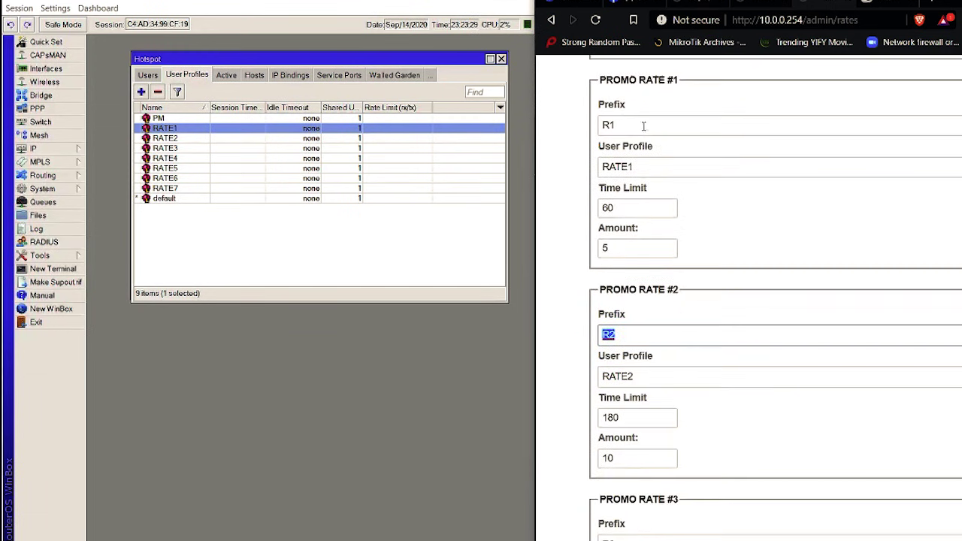
pyautogui.doubleClick(633, 166)
pyautogui.scroll(-6, 676, 124)
pyautogui.scroll(-5, 767, 127)
pyautogui.scroll(12, 751, 150)
pyautogui.scroll(2, 743, 143)
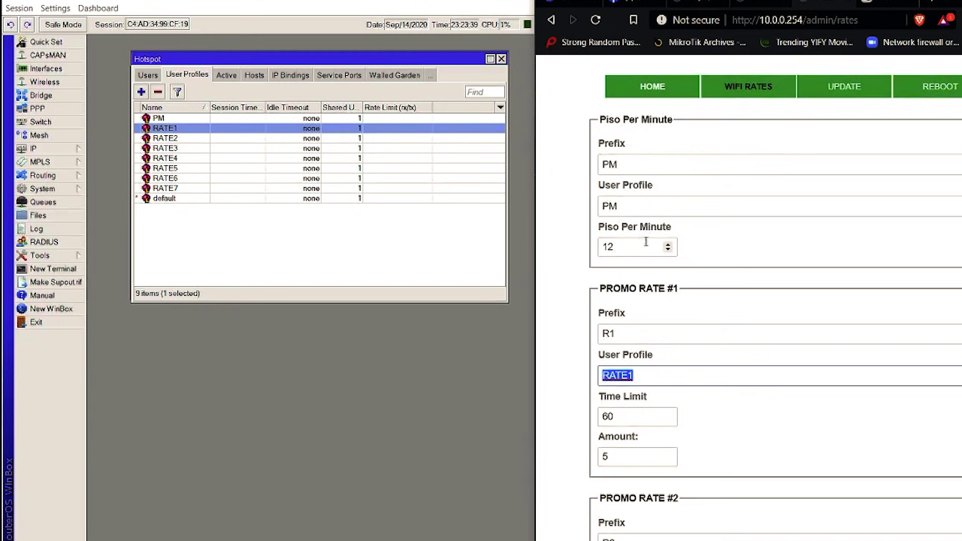
pyautogui.doubleClick(625, 247)
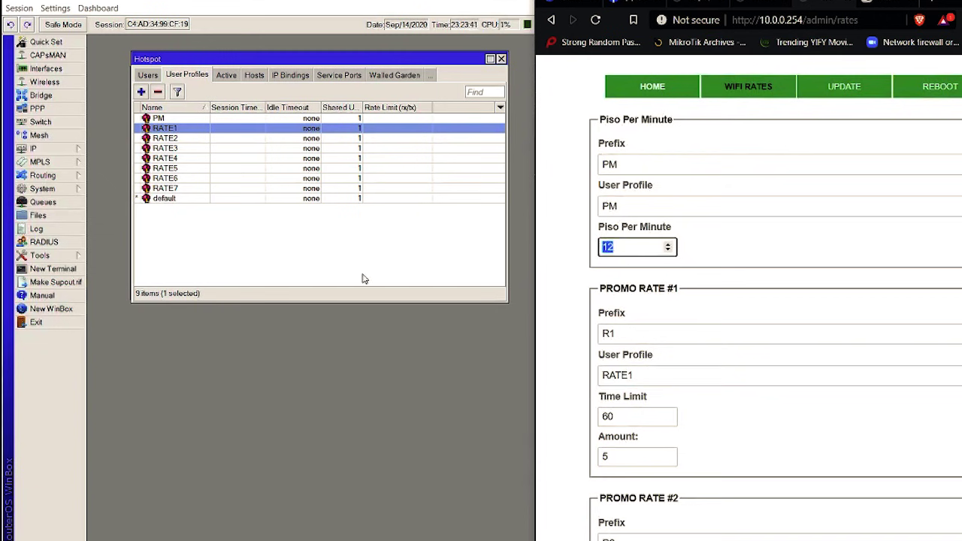
pyautogui.click(619, 252)
pyautogui.scroll(-3, 895, 230)
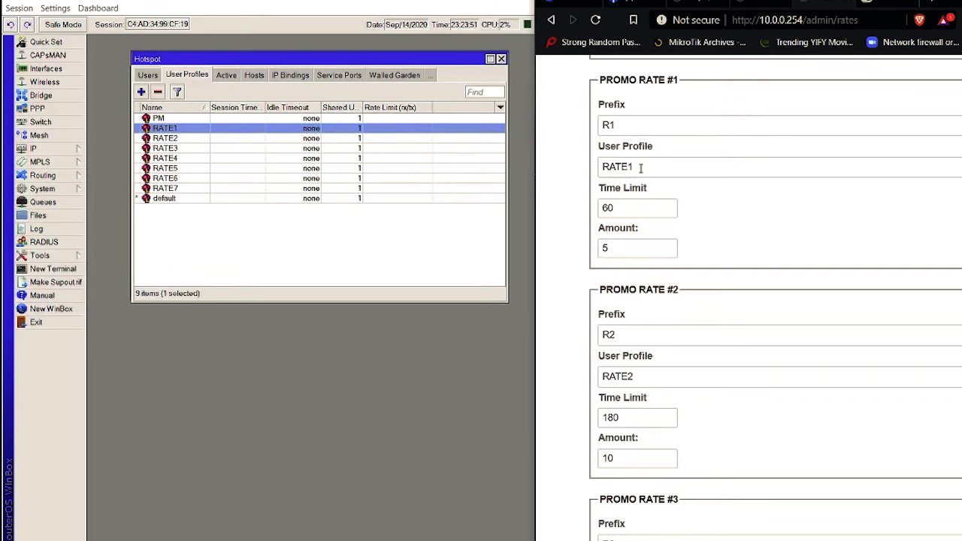
pyautogui.doubleClick(617, 249)
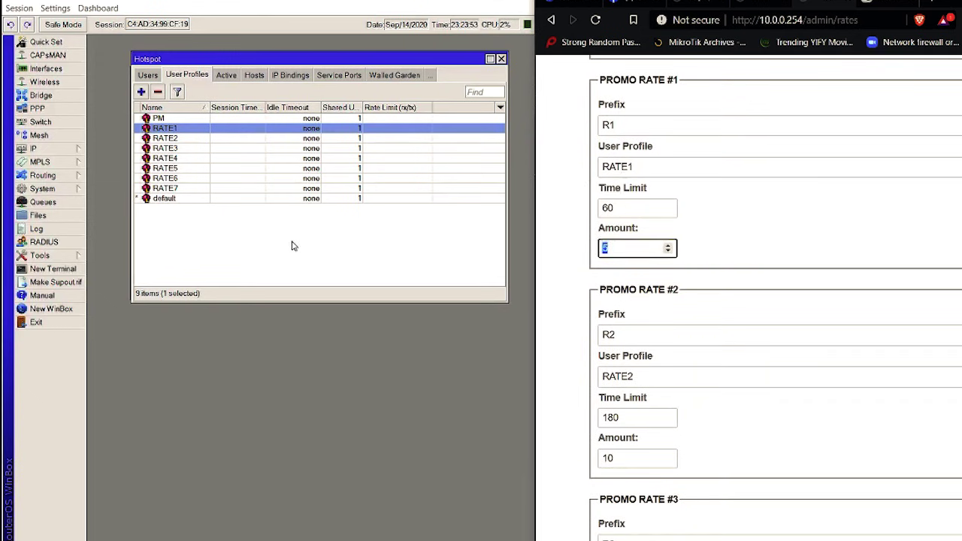
pyautogui.doubleClick(609, 209)
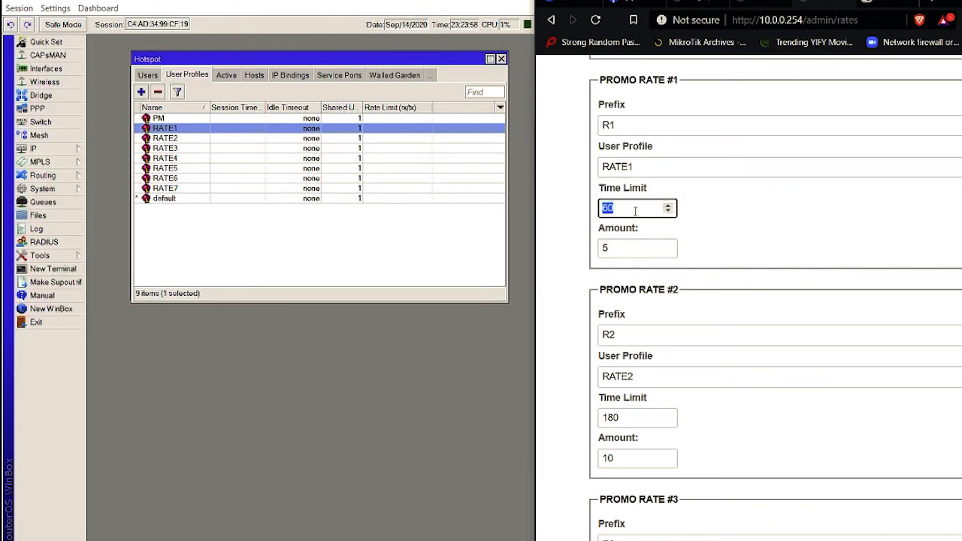
pyautogui.scroll(-13, 646, 216)
pyautogui.scroll(-1, 675, 223)
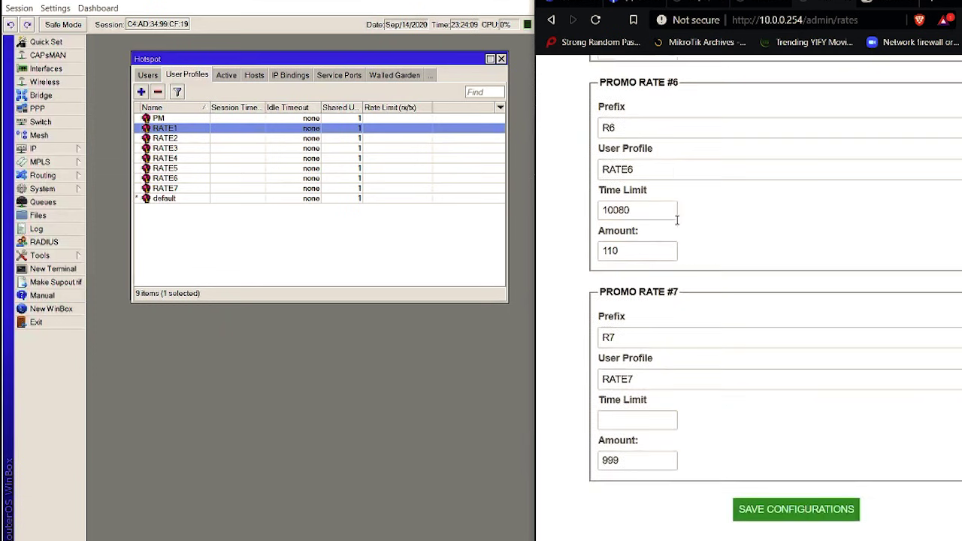
pyautogui.scroll(5, 682, 230)
pyautogui.scroll(-5, 683, 233)
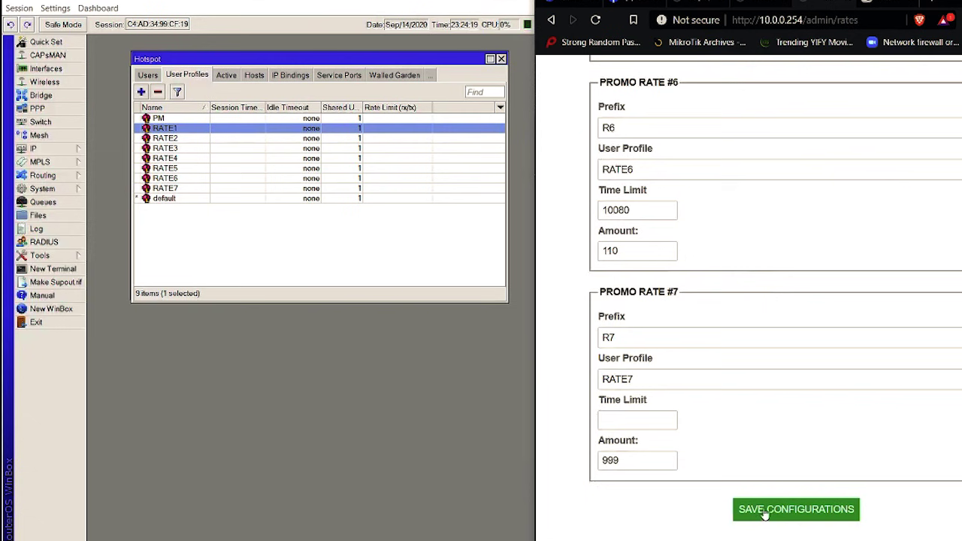
pyautogui.scroll(15, 839, 453)
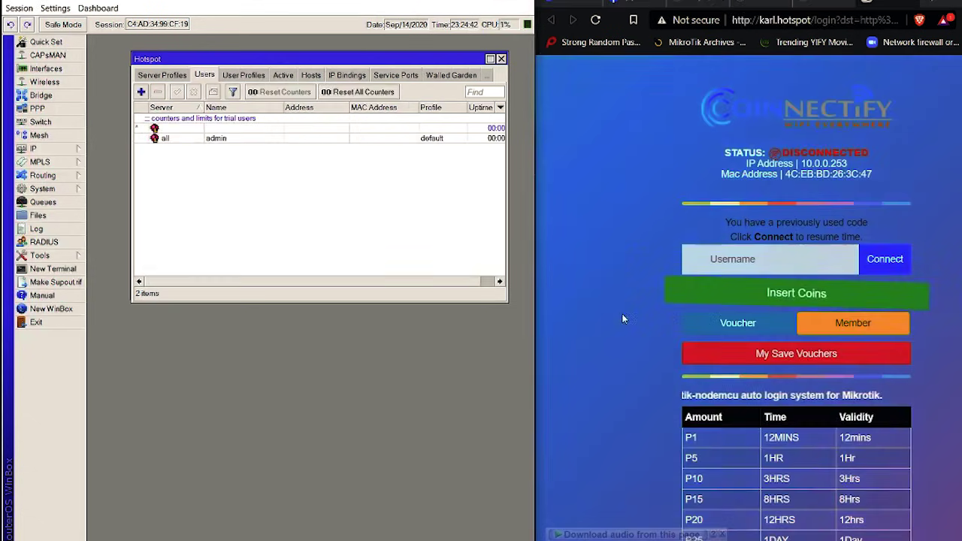
# Step: Open the hotspot folder of coinnectify_v3_test_files in File Explorer
pyautogui.scroll(-2, 844, 141)
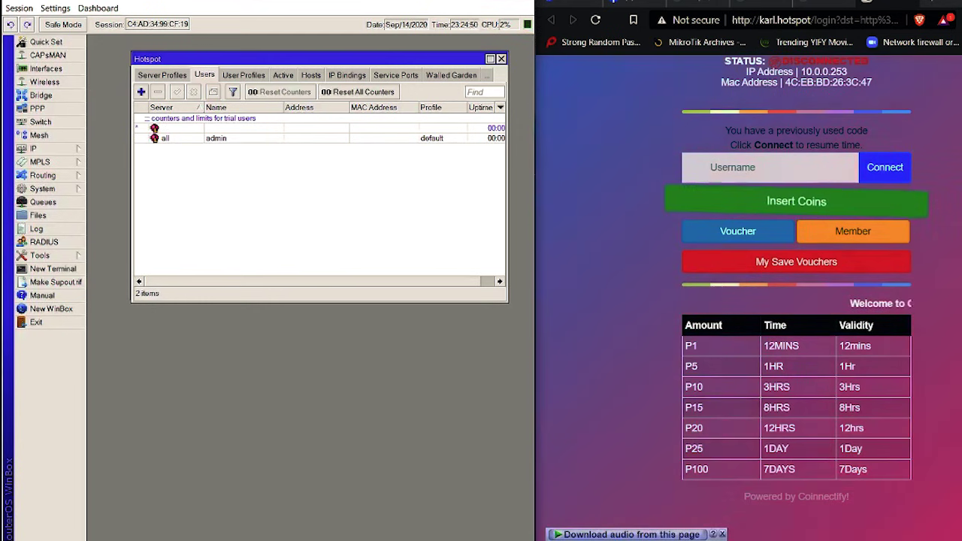
pyautogui.hotkey('alt', 'Tab')
pyautogui.moveTo(259, 9); pyautogui.dragTo(590, 67)
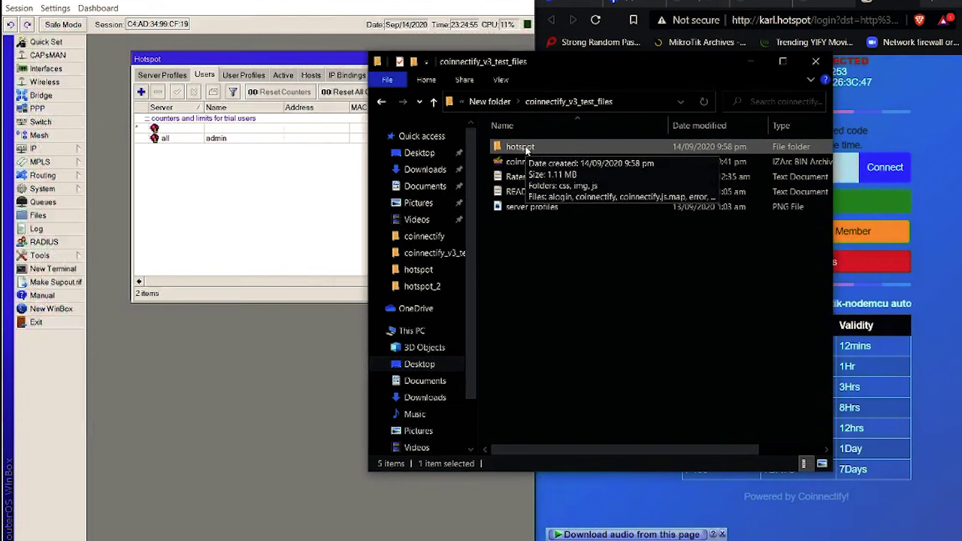
pyautogui.doubleClick(524, 148)
pyautogui.click(515, 281)
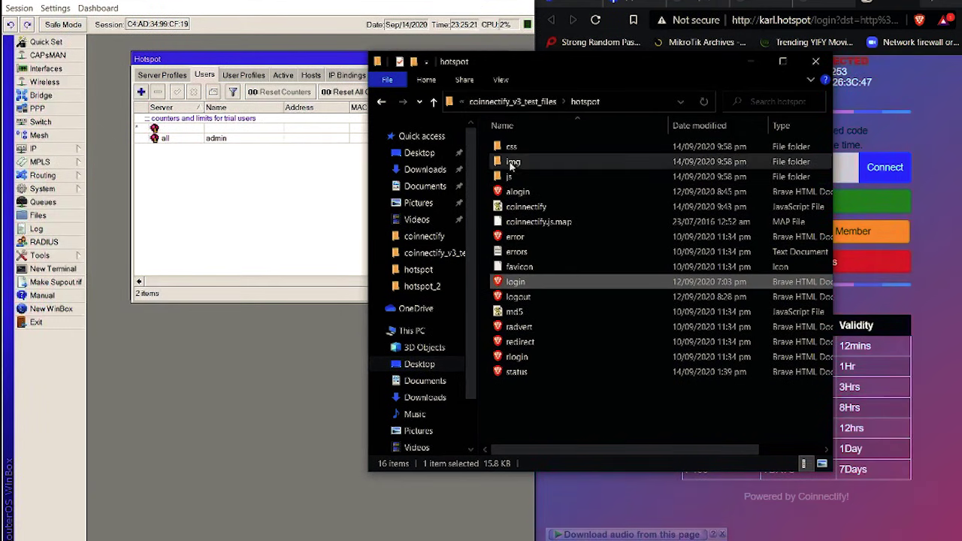
pyautogui.click(517, 146)
pyautogui.hscroll(1, 566, 360)
pyautogui.hscroll(-1, 565, 359)
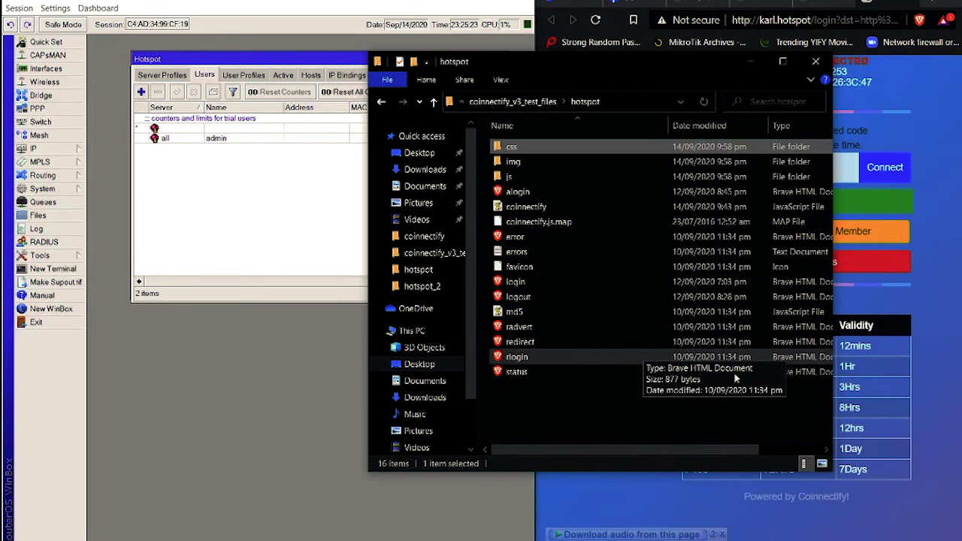
# Step: Drag the coinnectify script from the hotspot folder onto Notepad++ to open it
pyautogui.click(836, 428)
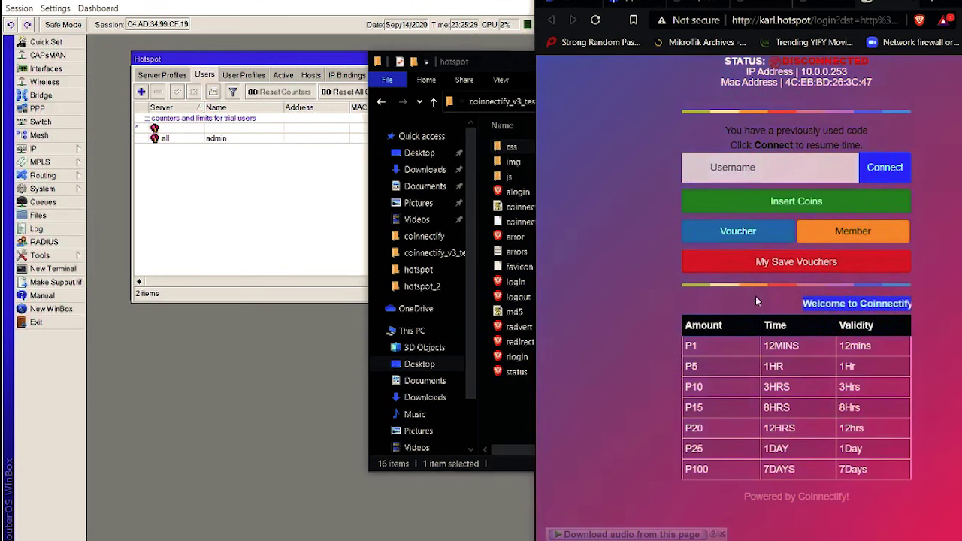
pyautogui.moveTo(493, 60); pyautogui.dragTo(282, 50)
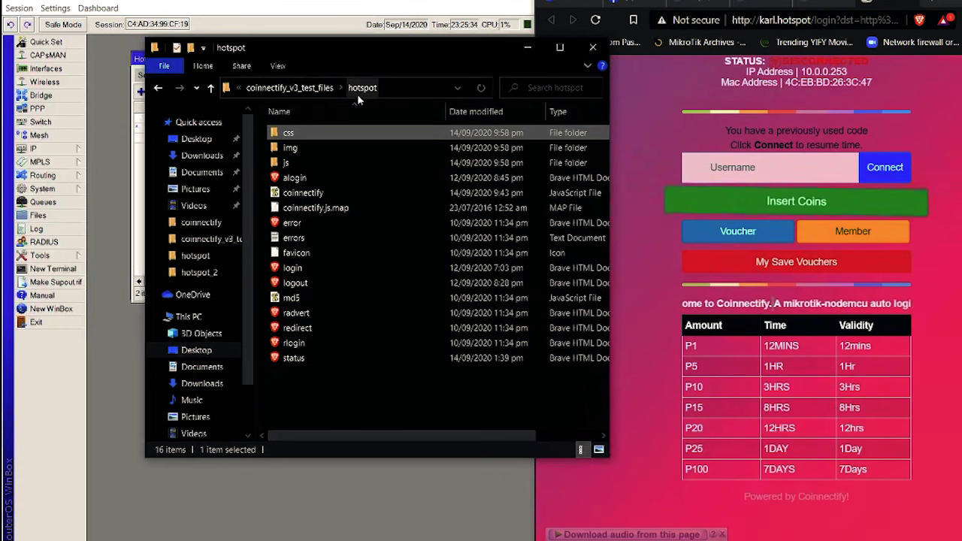
pyautogui.click(291, 197)
pyautogui.click(319, 198)
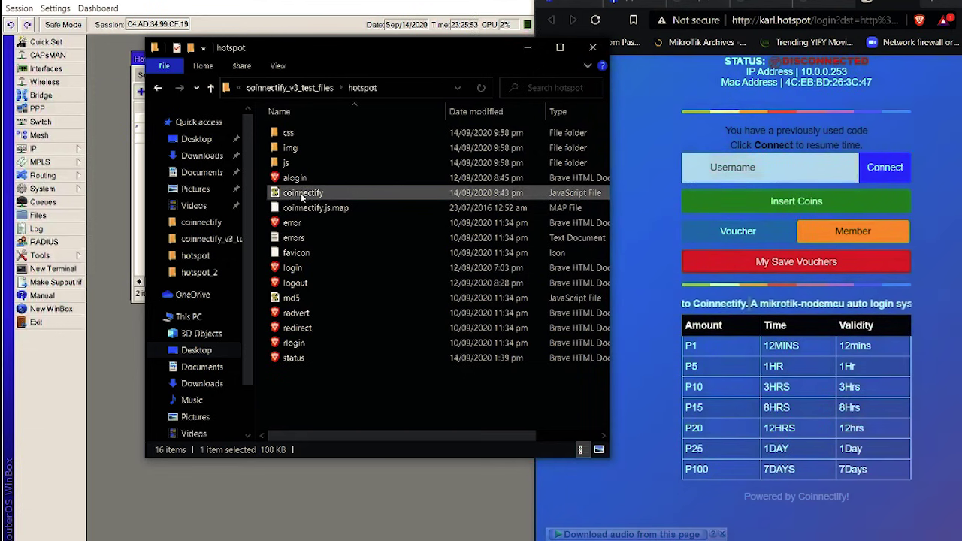
pyautogui.moveTo(301, 196); pyautogui.dragTo(842, 388)
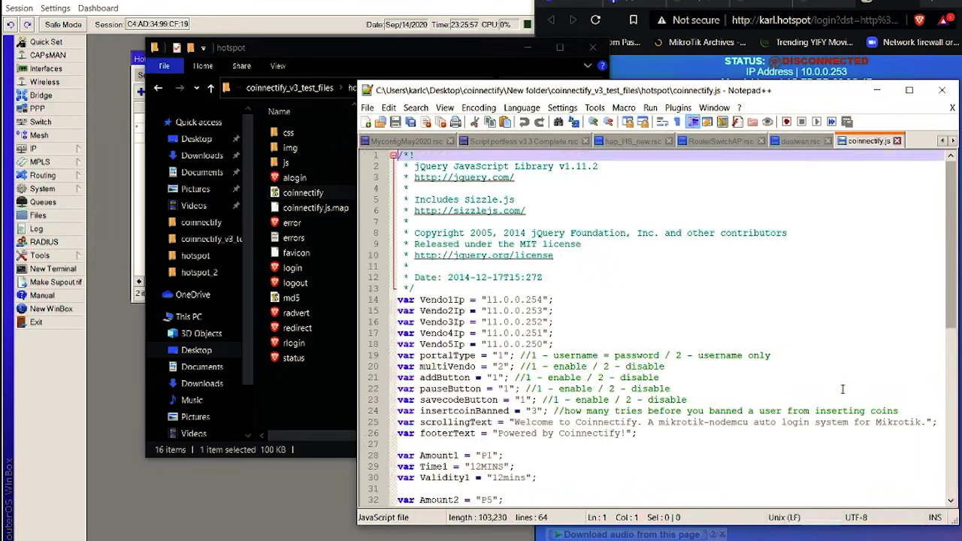
pyautogui.click(908, 89)
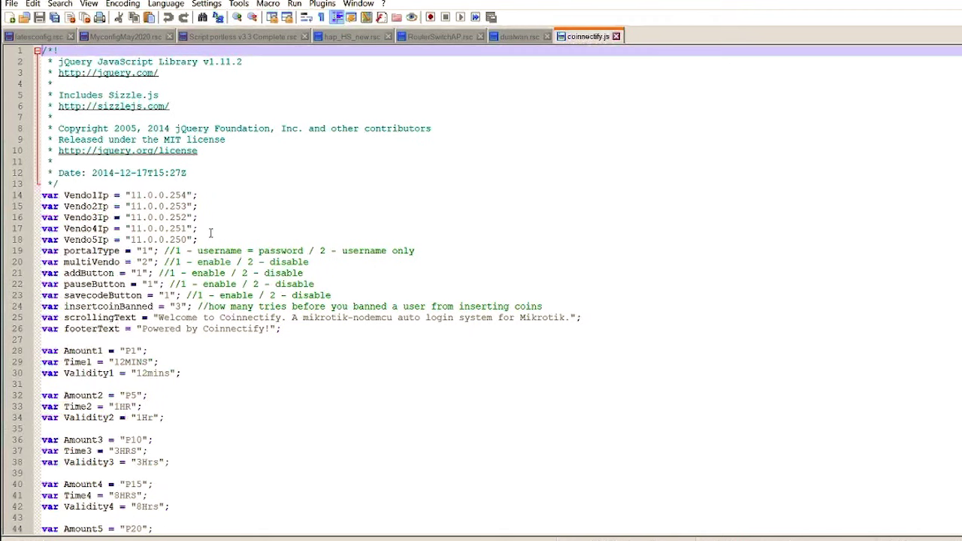
pyautogui.scroll(-3, 210, 231)
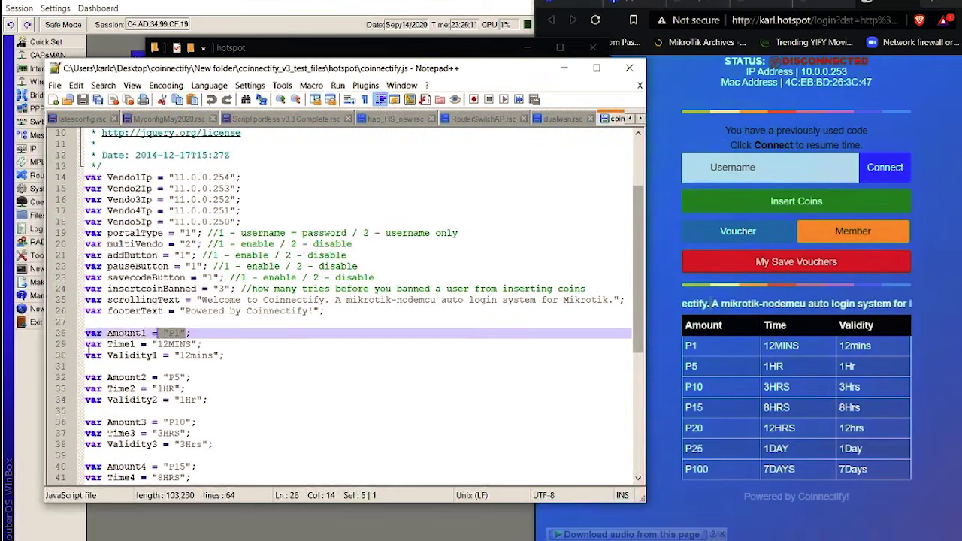
pyautogui.click(179, 334)
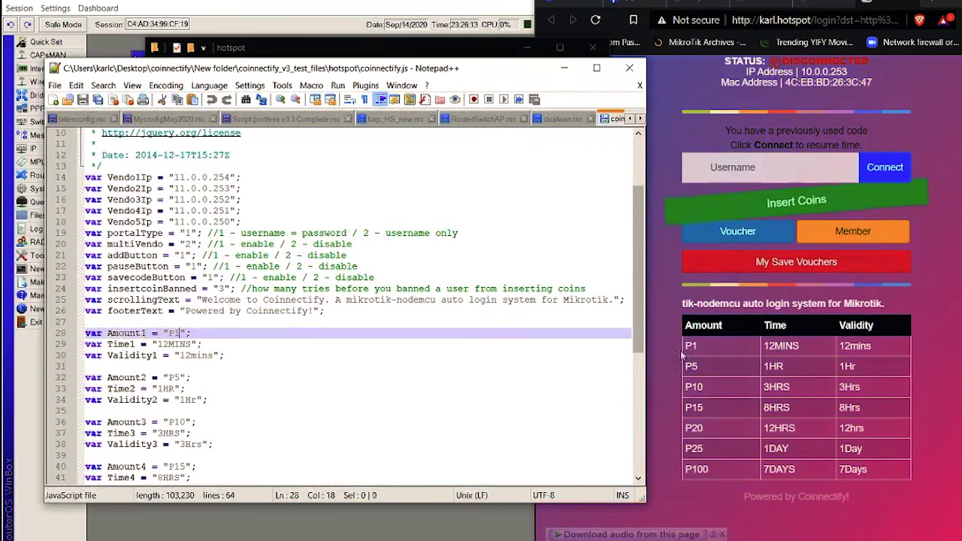
pyautogui.press('Down')
pyautogui.press('Down')
pyautogui.press('Down')
pyautogui.press('Down')
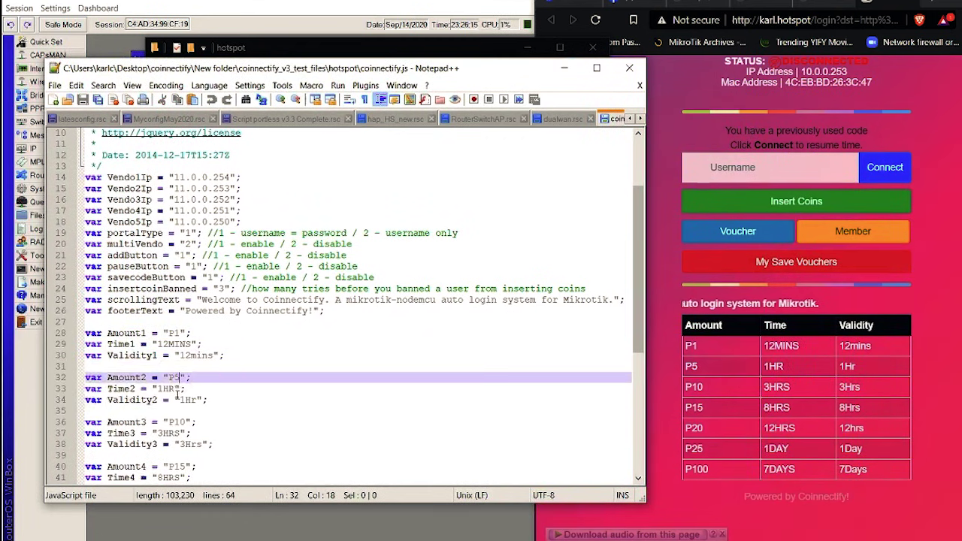
pyautogui.click(175, 400)
pyautogui.scroll(-1, 178, 396)
pyautogui.scroll(5, 180, 391)
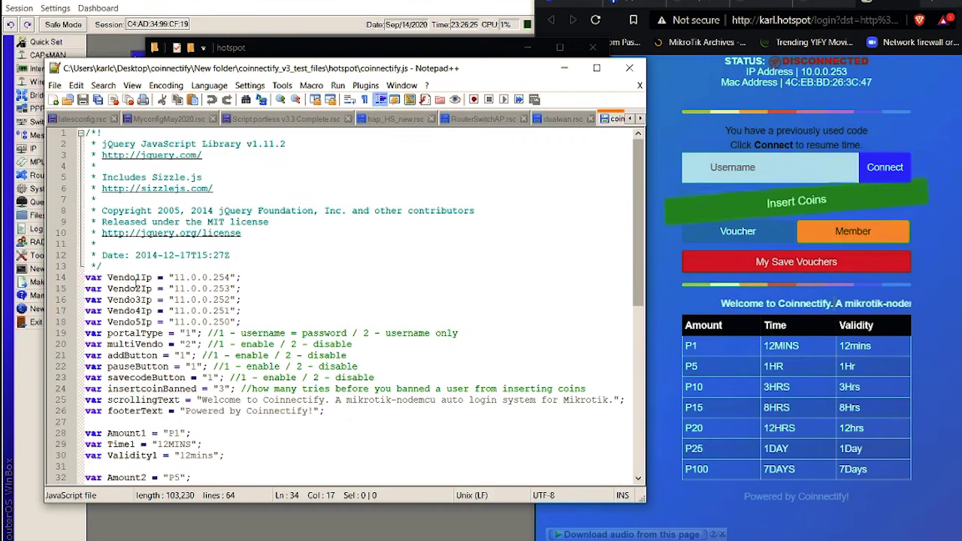
pyautogui.moveTo(233, 277); pyautogui.dragTo(186, 291)
pyautogui.click(142, 278)
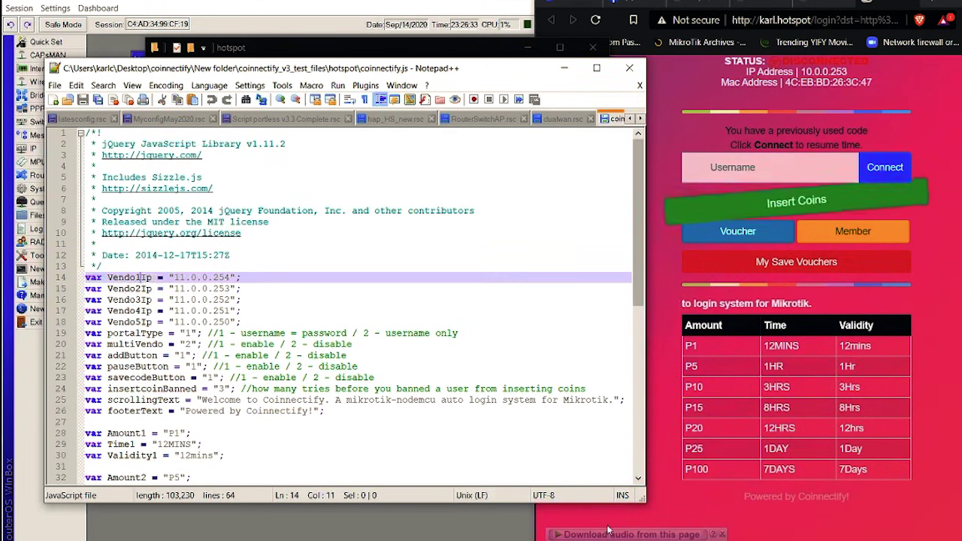
# Step: Replace Vendo1Ip 11.0.0.254 on line 14 with the nodemcu address 10.0.0.254 from the notes
pyautogui.moveTo(706, 536)
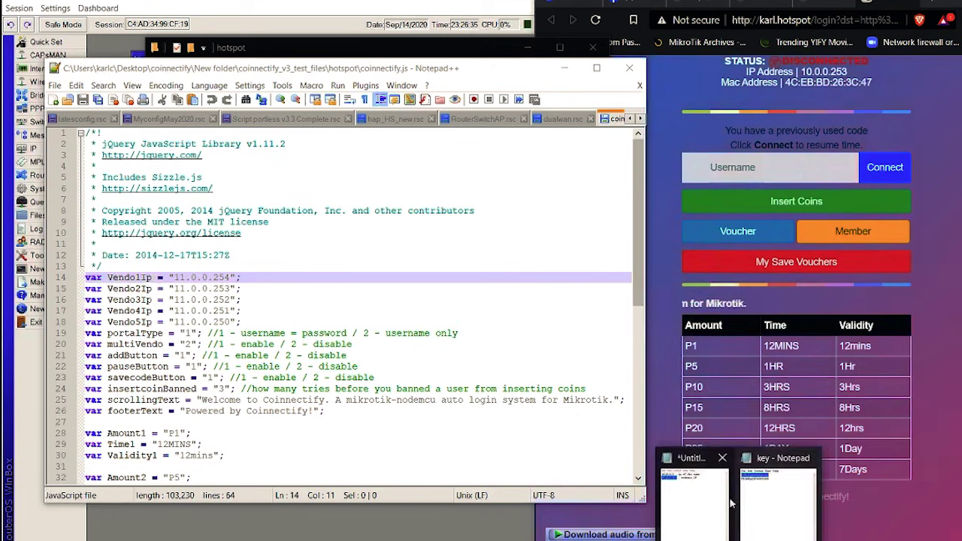
pyautogui.click(698, 481)
pyautogui.moveTo(160, 66); pyautogui.dragTo(756, 151)
pyautogui.click(671, 190)
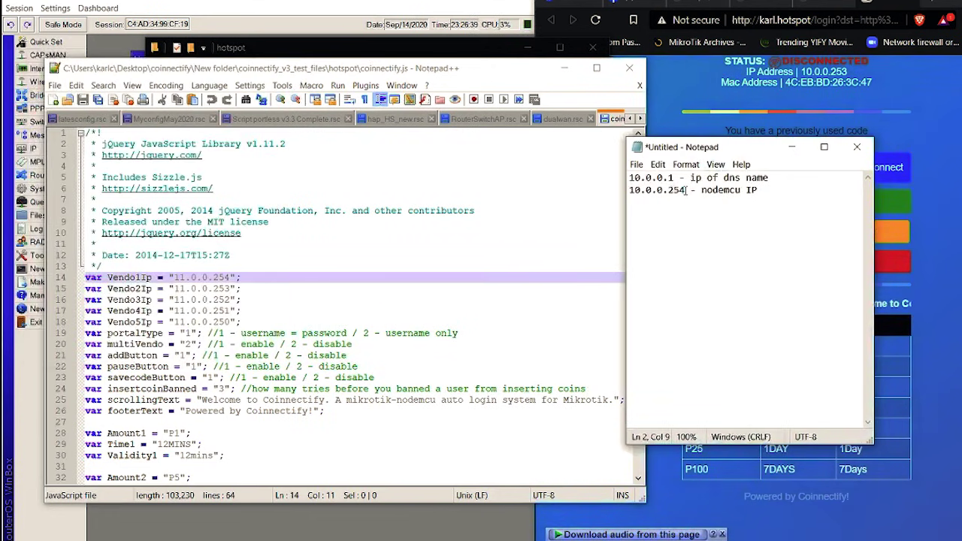
pyautogui.rightClick(650, 188)
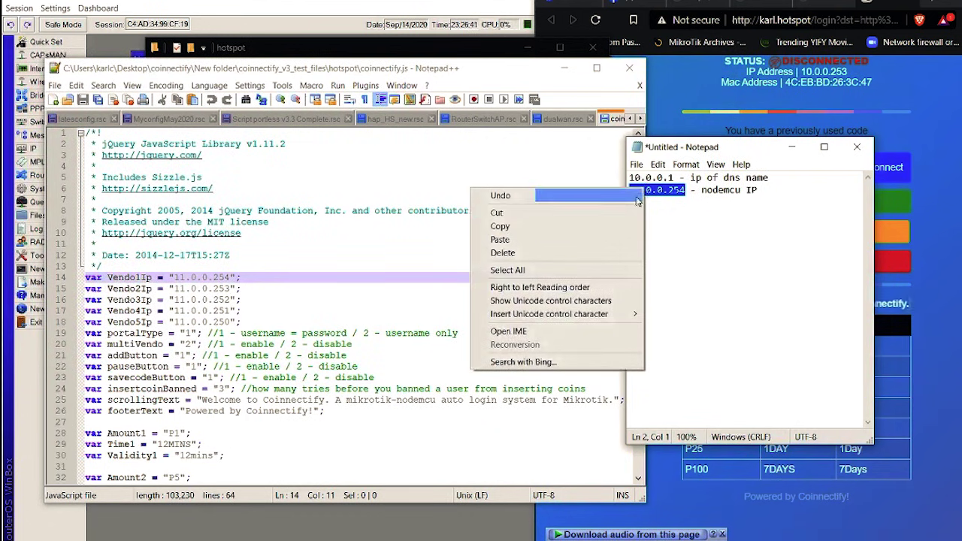
pyautogui.click(505, 223)
pyautogui.moveTo(229, 277); pyautogui.dragTo(174, 277)
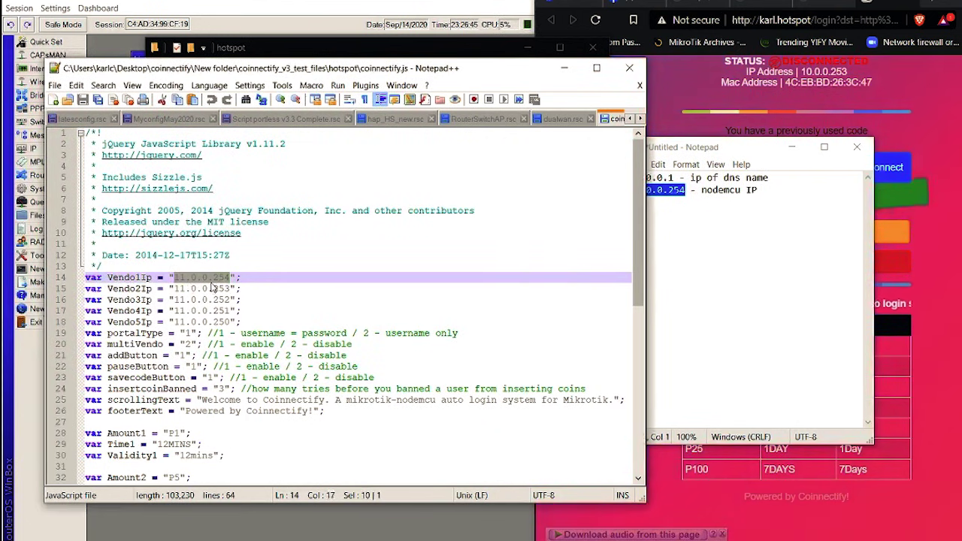
pyautogui.hotkey('ctrl', 'v')
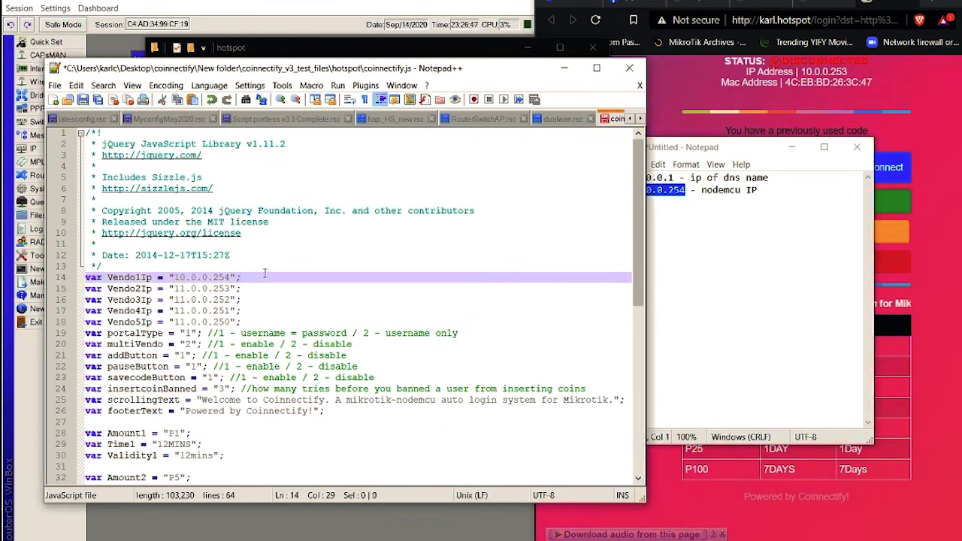
# Step: Review the Vendo2Ip to Vendo4Ip lines and the portalType option on lines 19–22
pyautogui.click(213, 289)
pyautogui.click(208, 310)
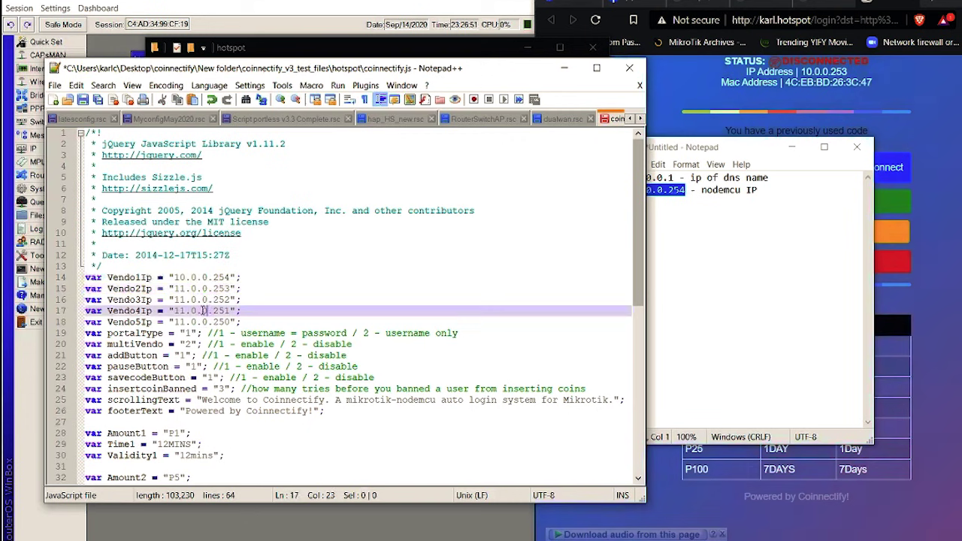
pyautogui.click(250, 289)
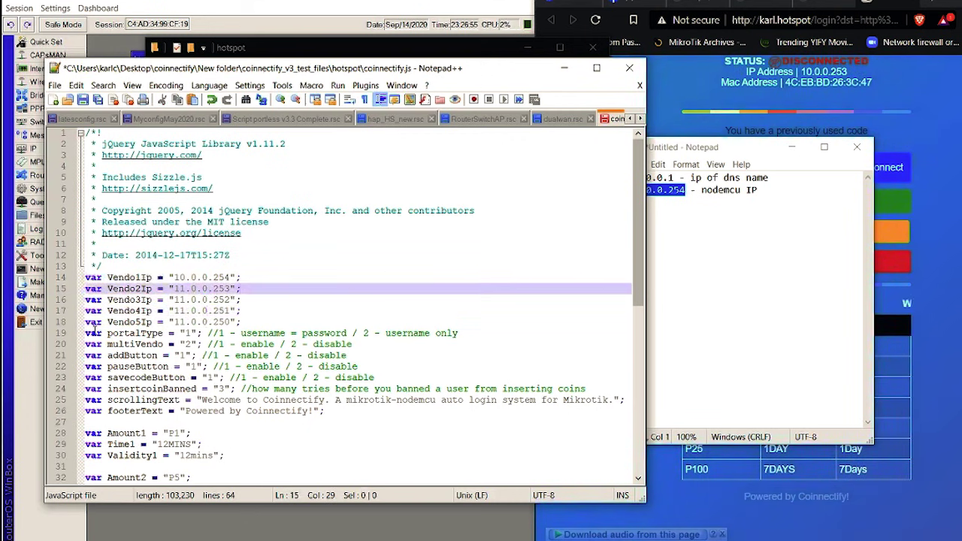
pyautogui.moveTo(108, 333); pyautogui.dragTo(159, 366)
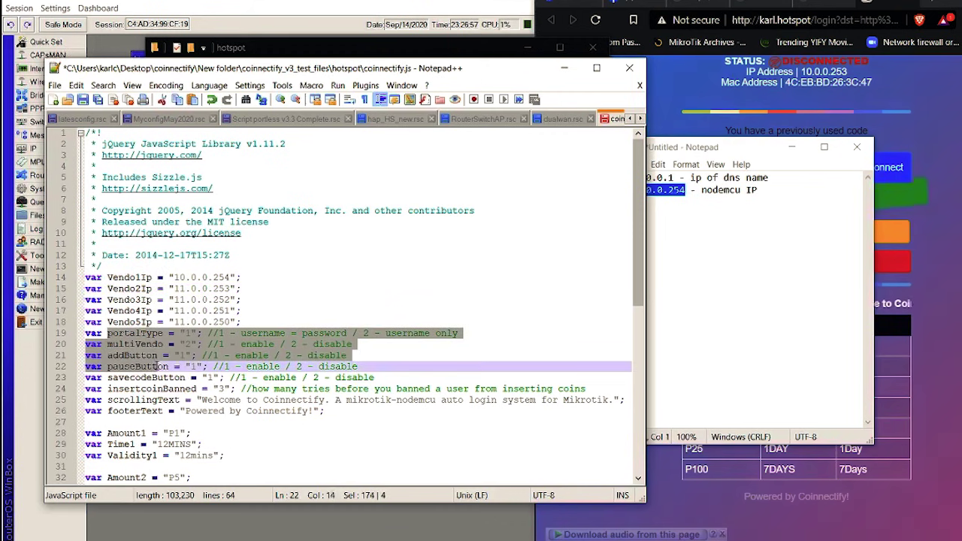
pyautogui.click(118, 333)
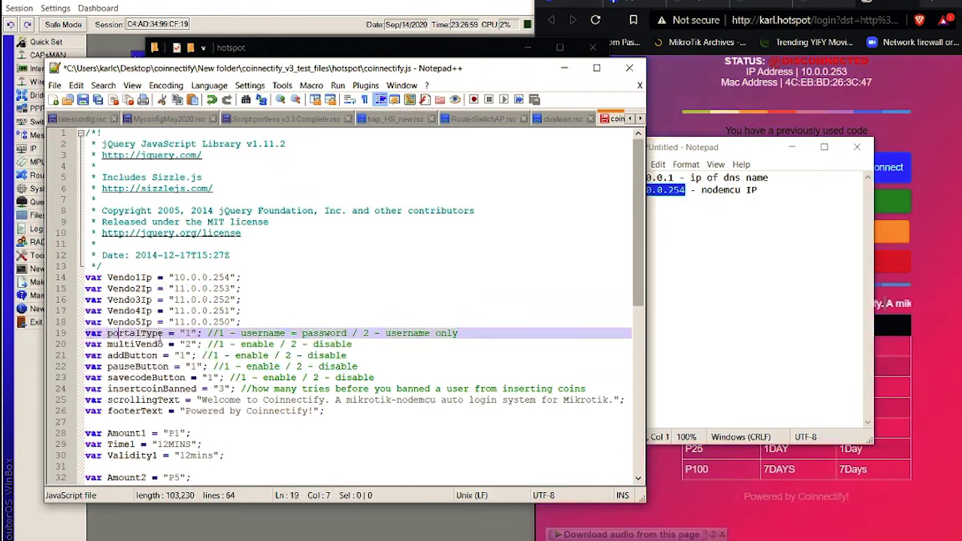
pyautogui.moveTo(186, 332); pyautogui.dragTo(347, 333)
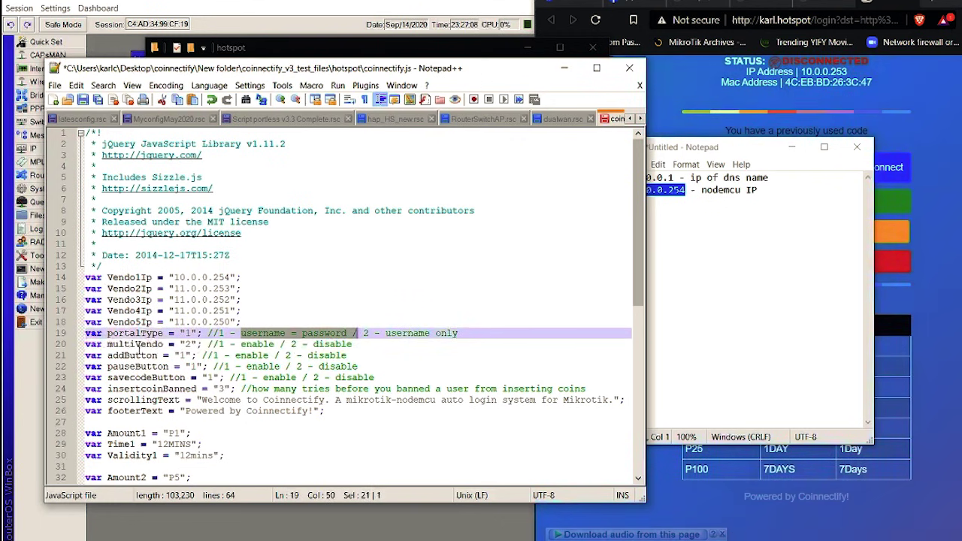
pyautogui.click(113, 335)
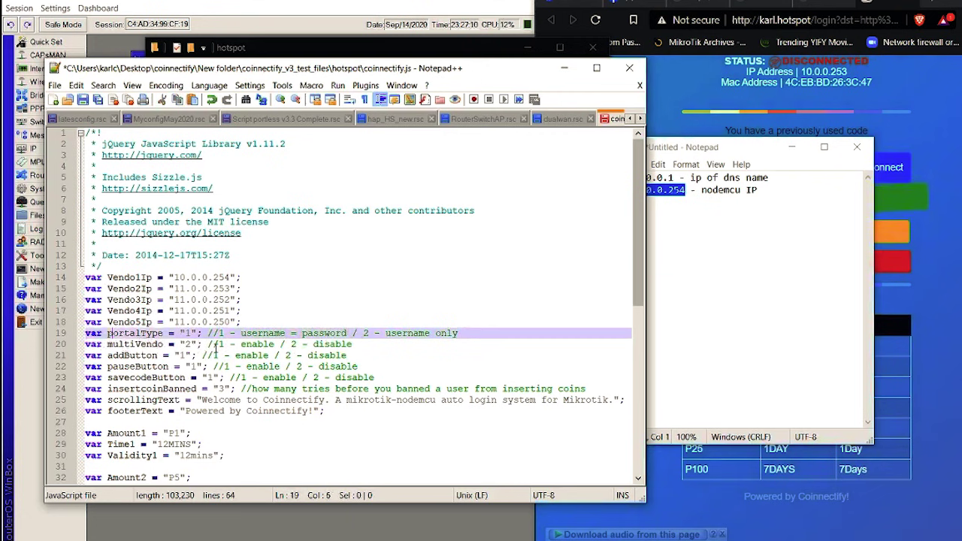
# Step: Select the multiVendo value "2" on line 20 and compare with the hotspot login page
pyautogui.moveTo(193, 345); pyautogui.dragTo(188, 345)
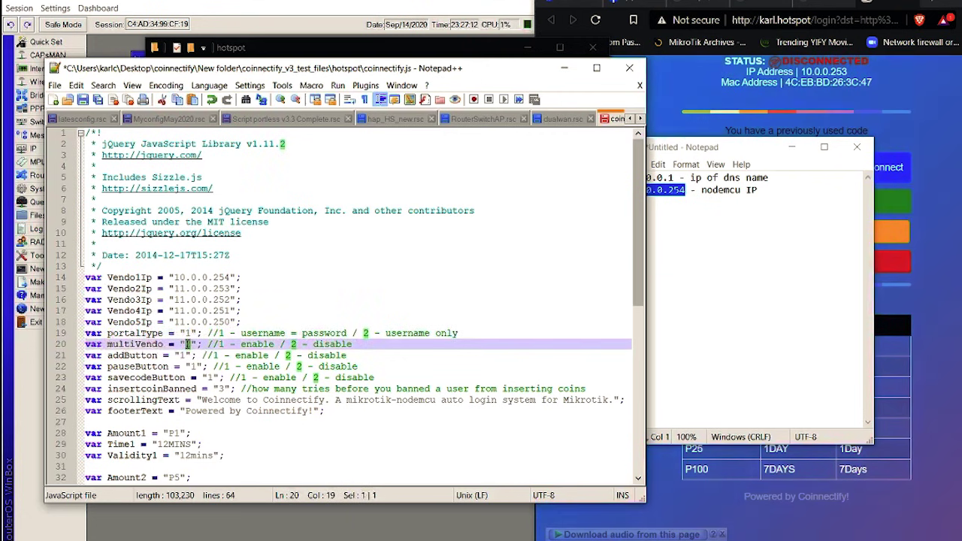
pyautogui.click(297, 344)
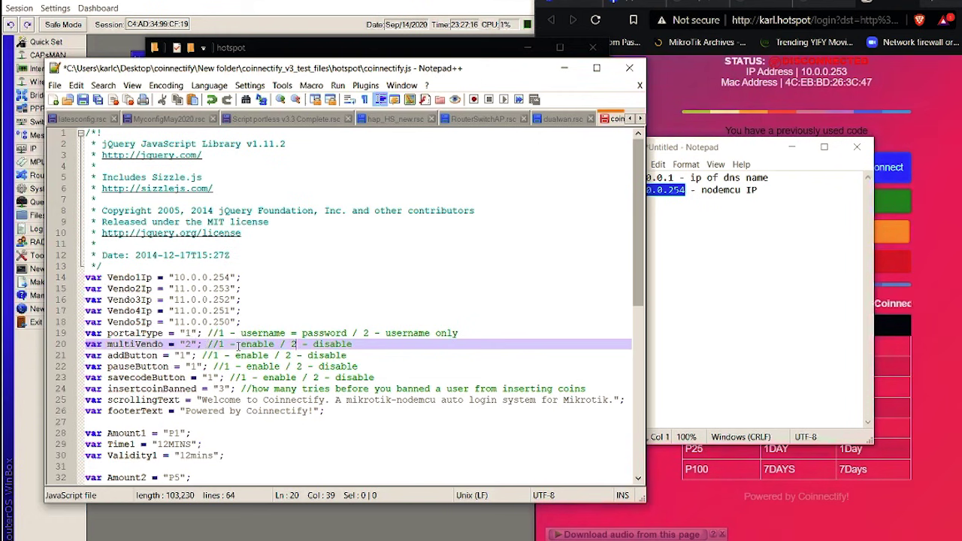
pyautogui.doubleClick(188, 343)
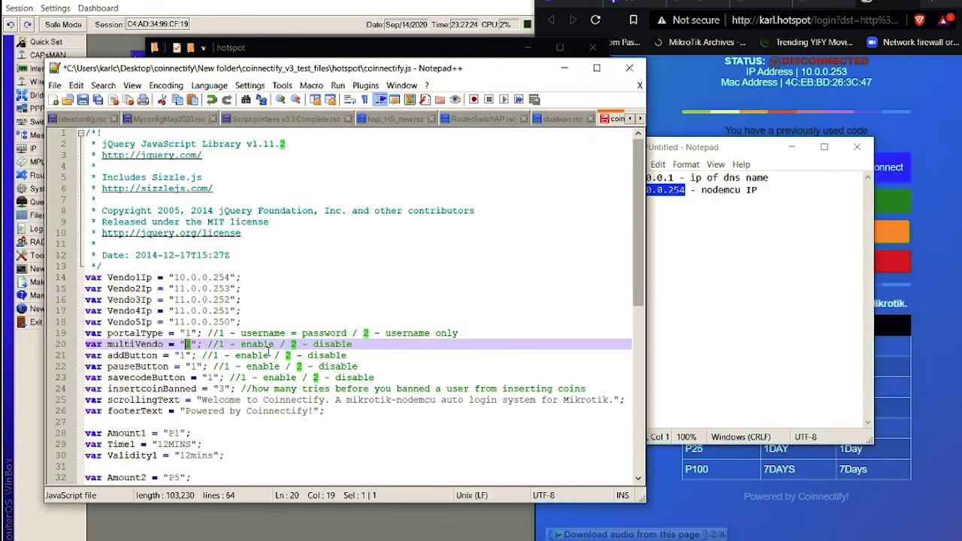
pyautogui.click(362, 368)
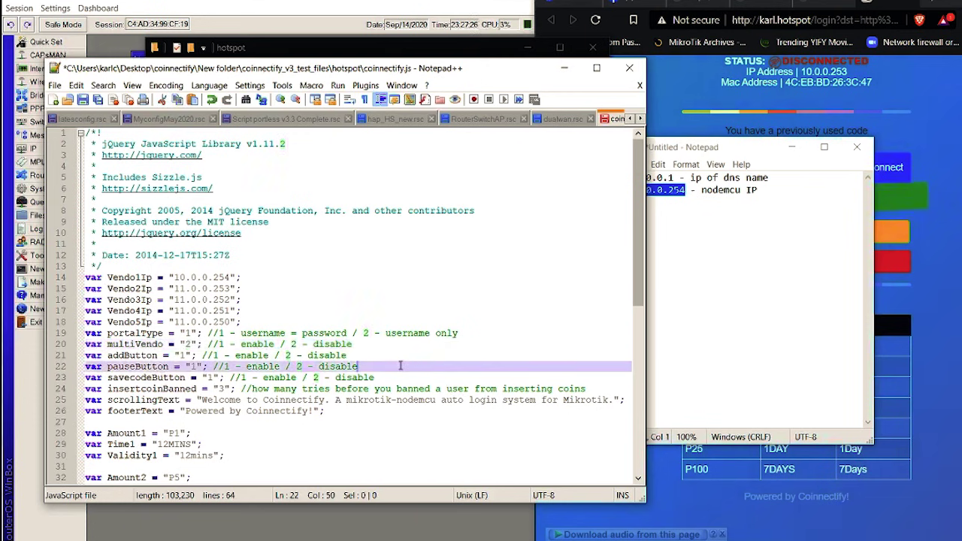
pyautogui.scroll(-1, 353, 368)
pyautogui.moveTo(113, 365); pyautogui.dragTo(185, 364)
pyautogui.hotkey('alt', 'Tab')
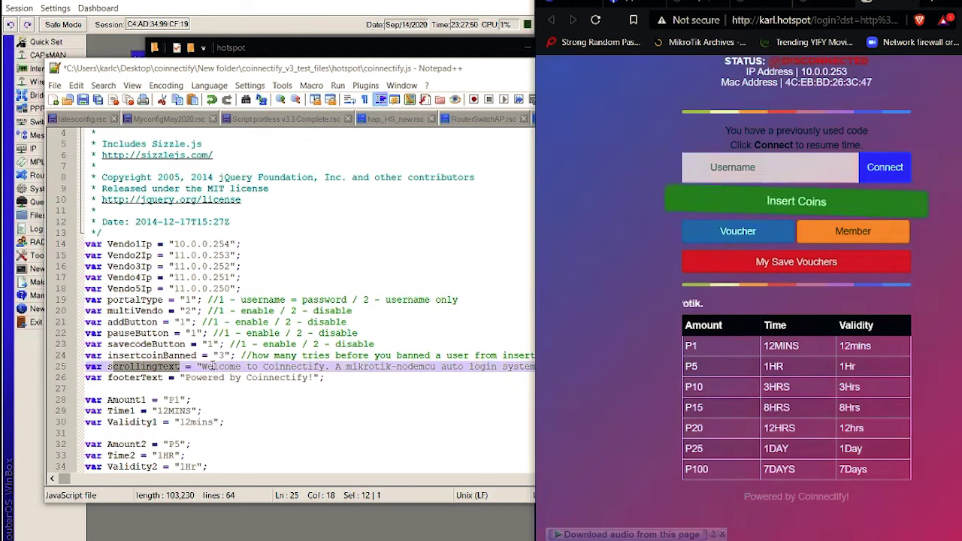
# Step: Replace Coinnectify in the line 26 footerText with the owner's name and save coinnectify.js
pyautogui.hotkey('alt', 'Tab')
pyautogui.moveTo(196, 365); pyautogui.dragTo(605, 366)
pyautogui.click(777, 504)
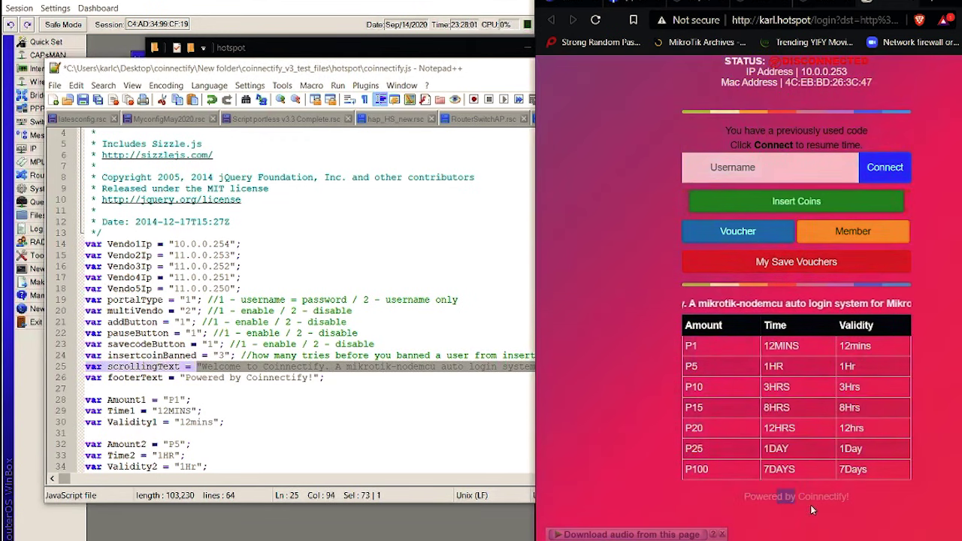
pyautogui.moveTo(180, 377); pyautogui.dragTo(245, 377)
pyautogui.press('Down')
pyautogui.press('Down')
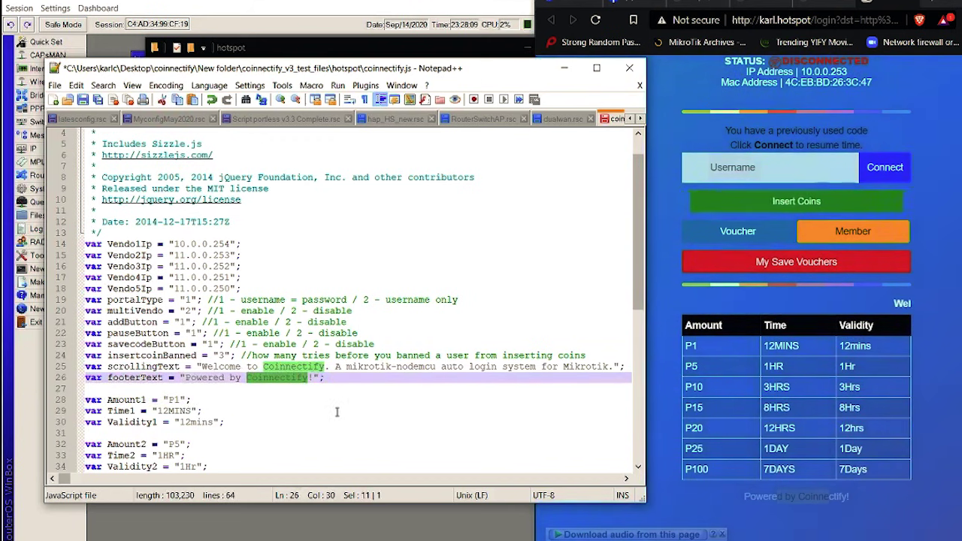
pyautogui.write('Karl')
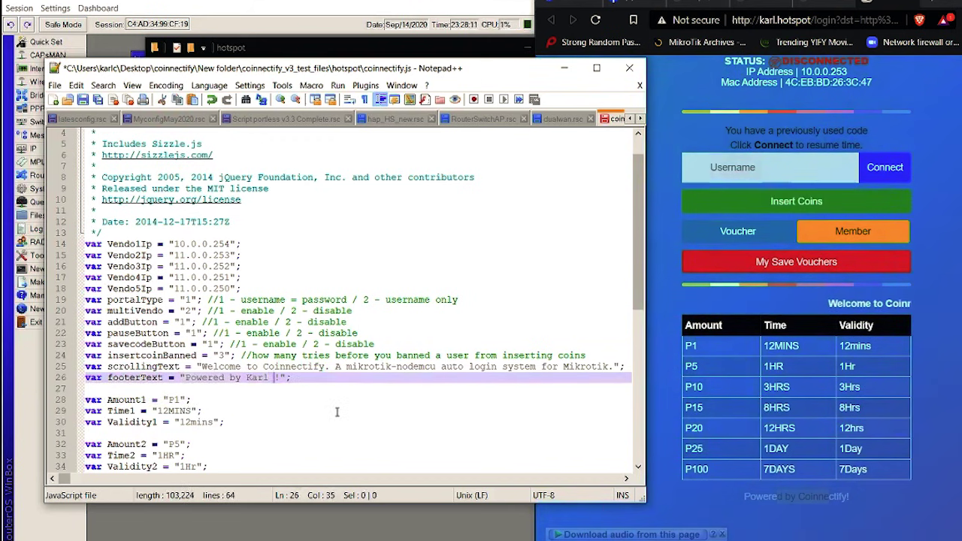
pyautogui.write(' C')
pyautogui.click(461, 402)
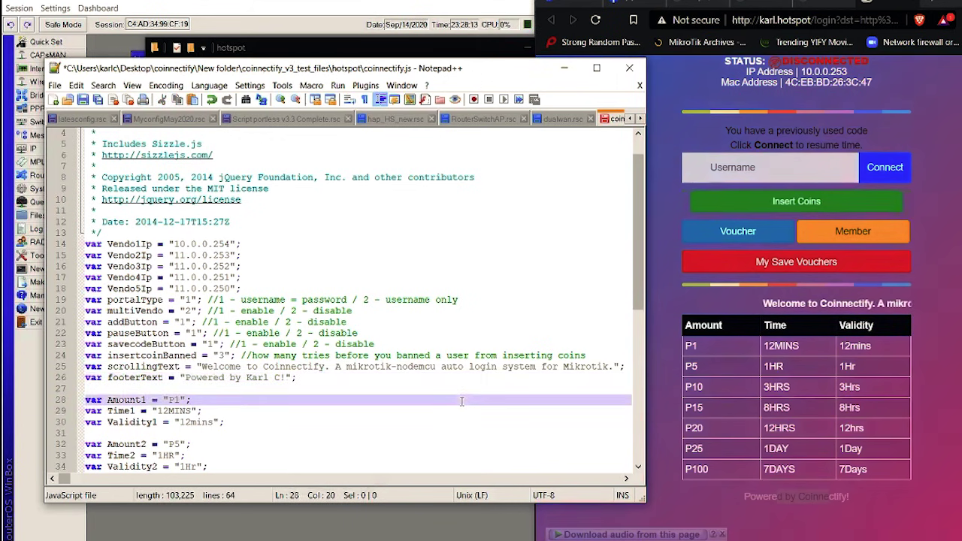
pyautogui.scroll(-4, 450, 375)
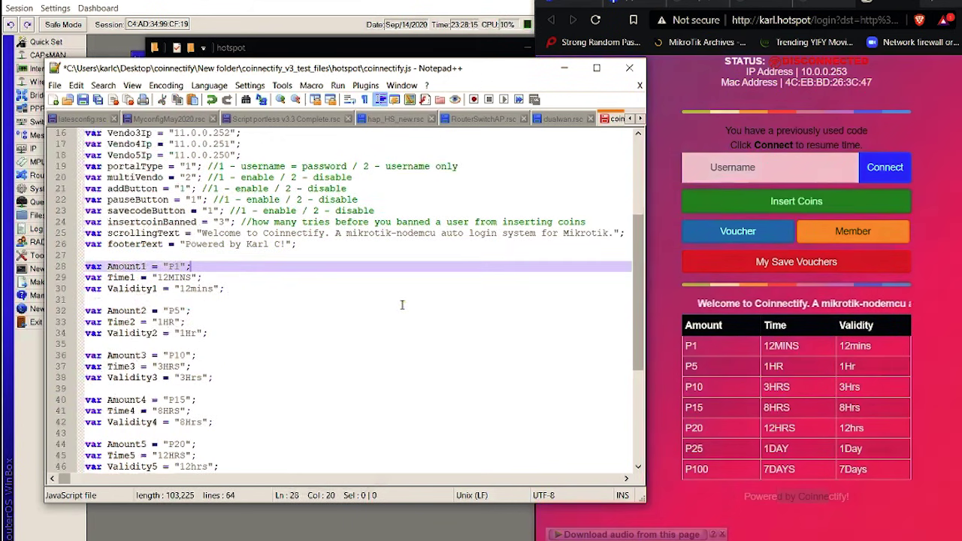
pyautogui.scroll(3, 402, 304)
pyautogui.click(83, 100)
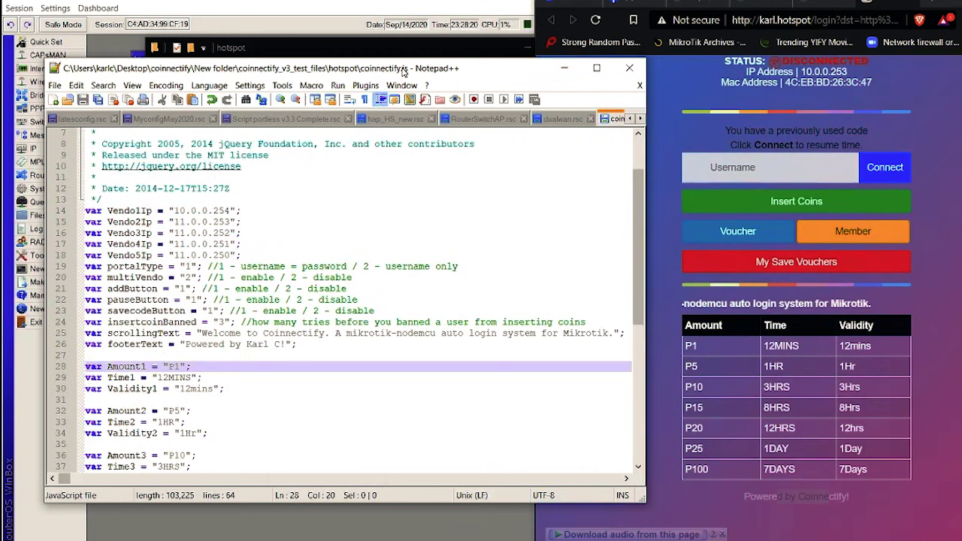
# Step: Uncover WinBox and open the router's Files list
pyautogui.click(562, 69)
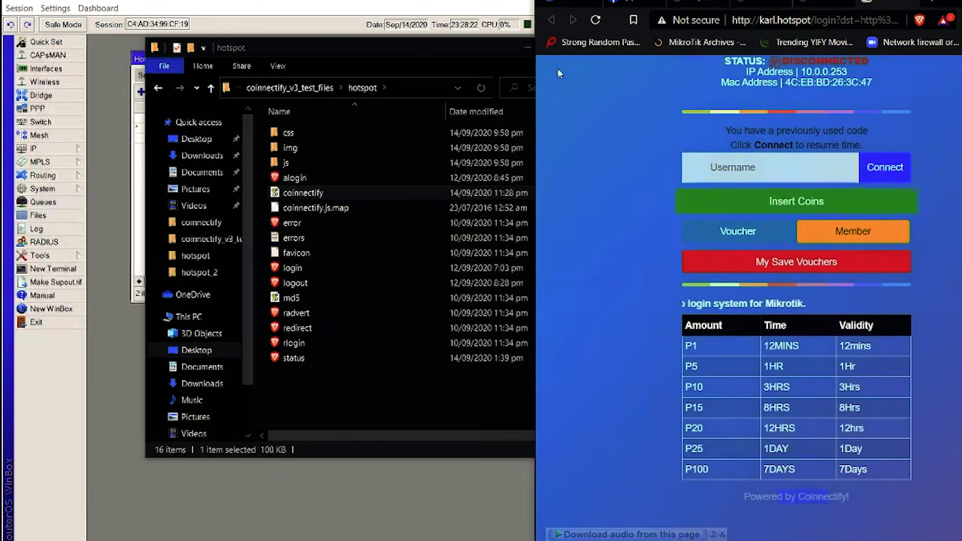
pyautogui.moveTo(387, 53); pyautogui.dragTo(842, 69)
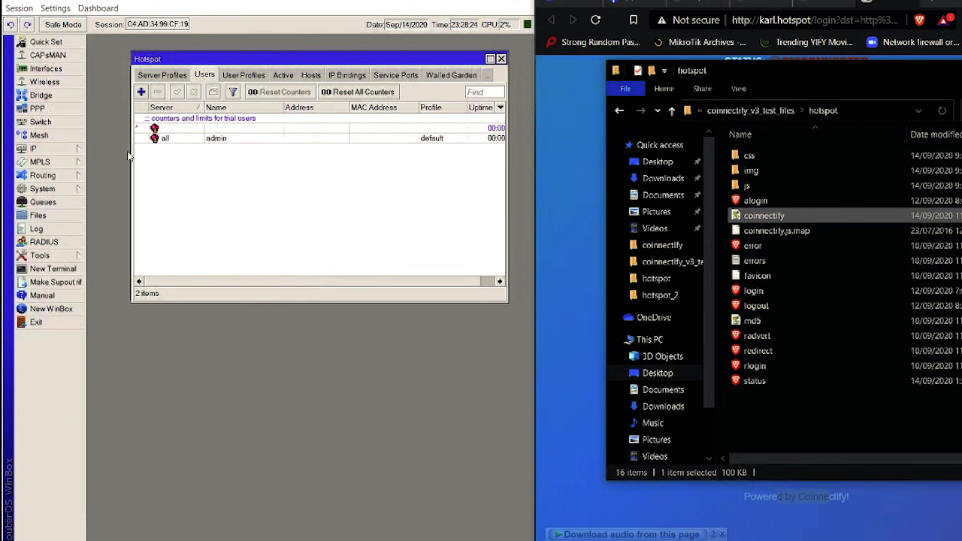
pyautogui.click(36, 216)
pyautogui.click(217, 201)
pyautogui.scroll(-5, 216, 194)
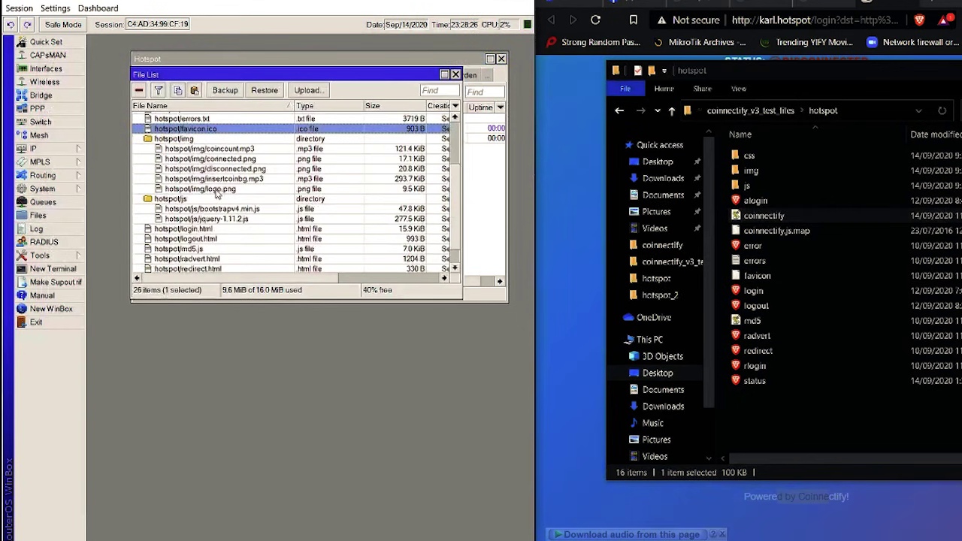
pyautogui.scroll(2, 222, 197)
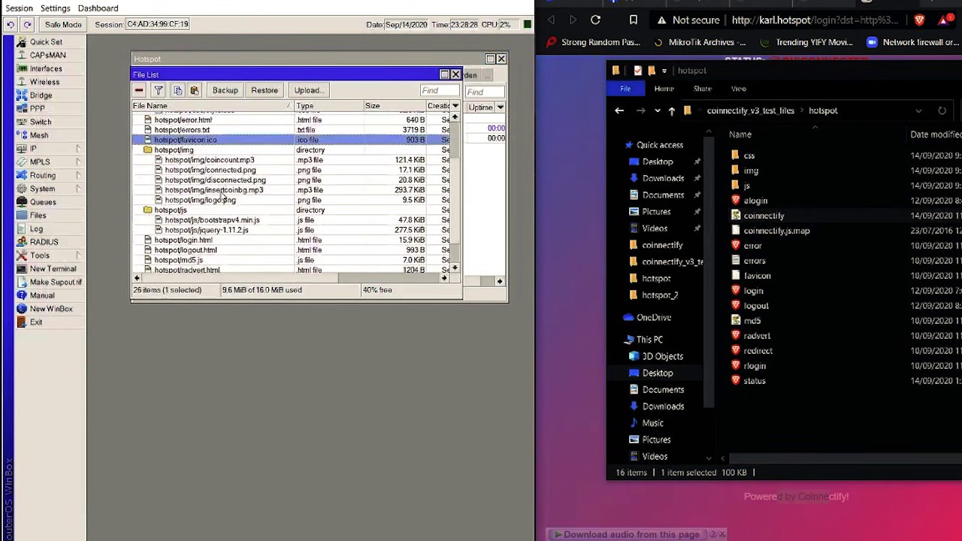
pyautogui.scroll(2, 224, 192)
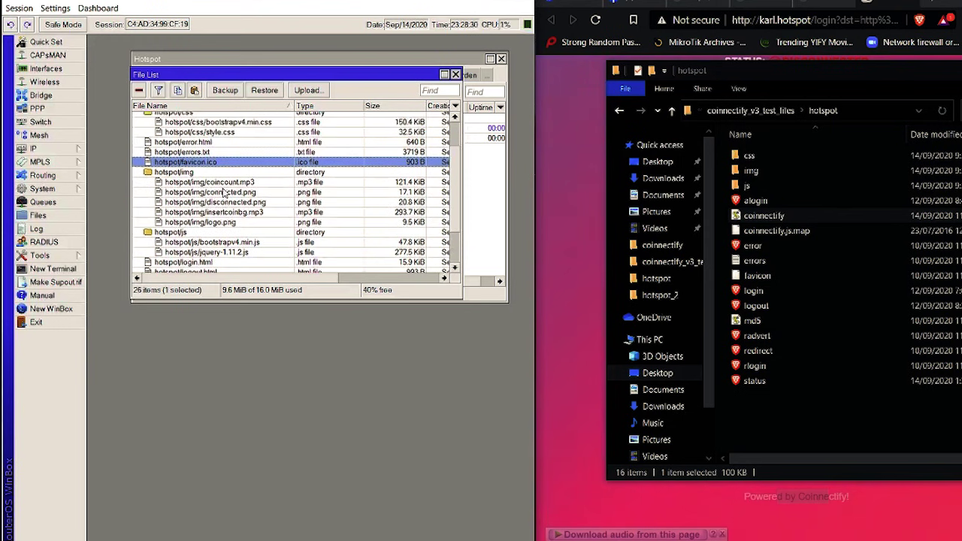
pyautogui.scroll(2, 223, 187)
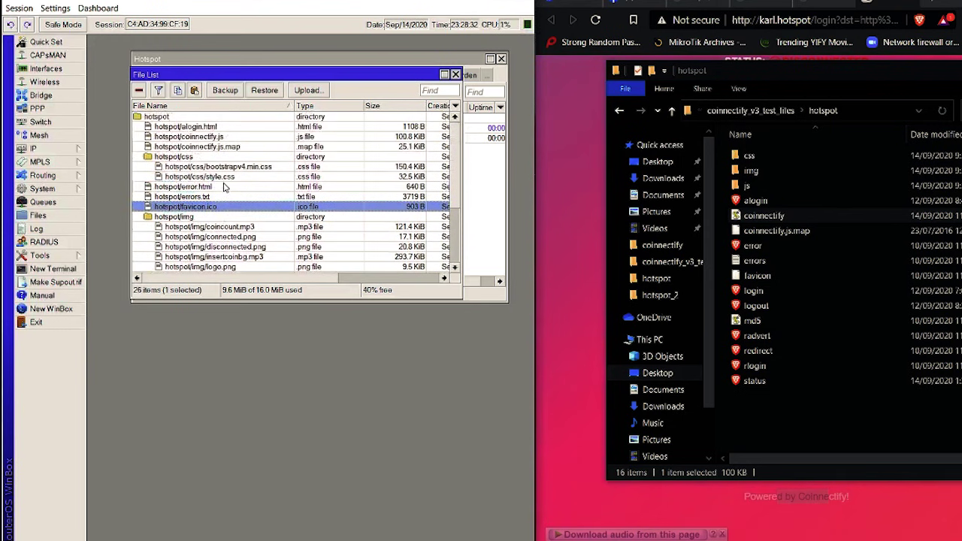
# Step: Delete the old hotspot/coinnectify.js and upload the edited copy (100.8 KiB) into the hotspot folder
pyautogui.click(205, 138)
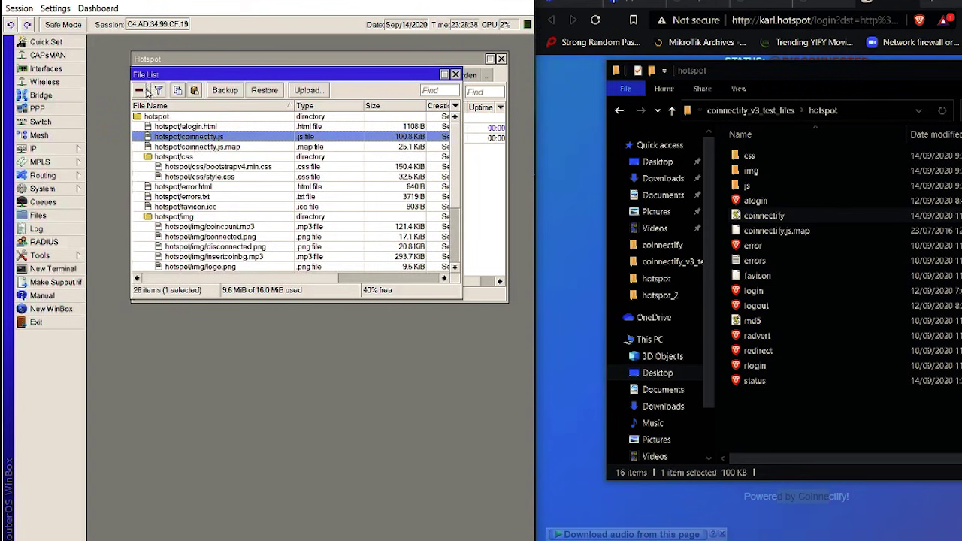
pyautogui.click(139, 91)
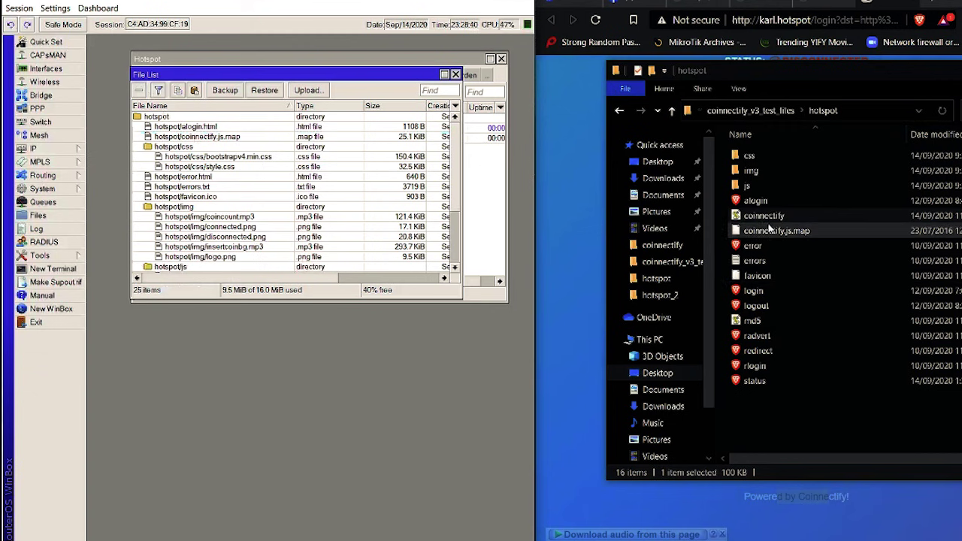
pyautogui.moveTo(769, 218); pyautogui.dragTo(230, 129)
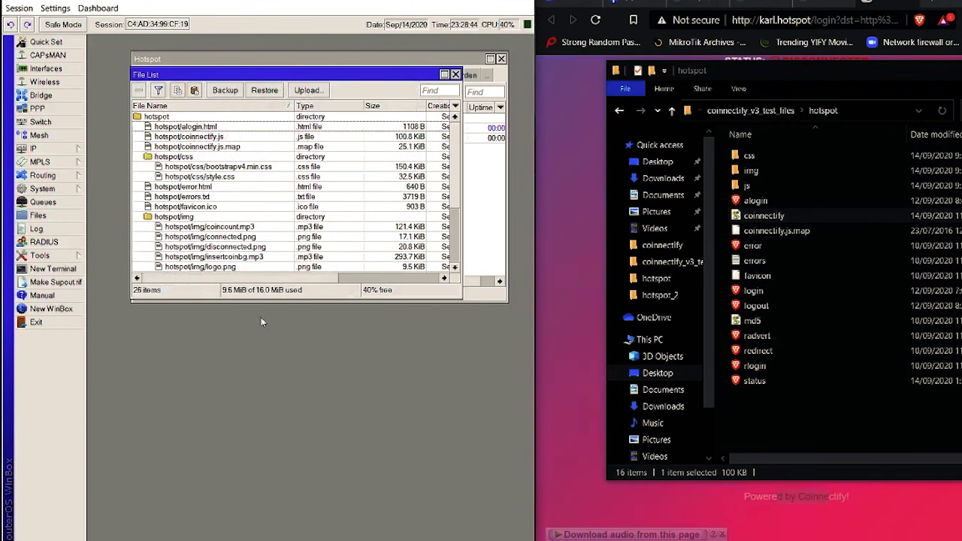
pyautogui.click(594, 272)
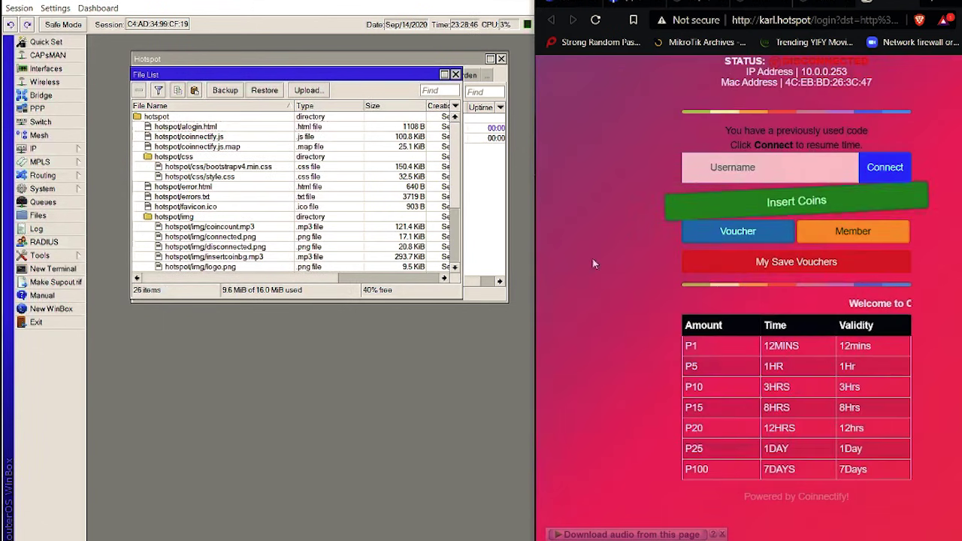
# Step: Reload the login page and check the new footer credit against the script
pyautogui.click(595, 21)
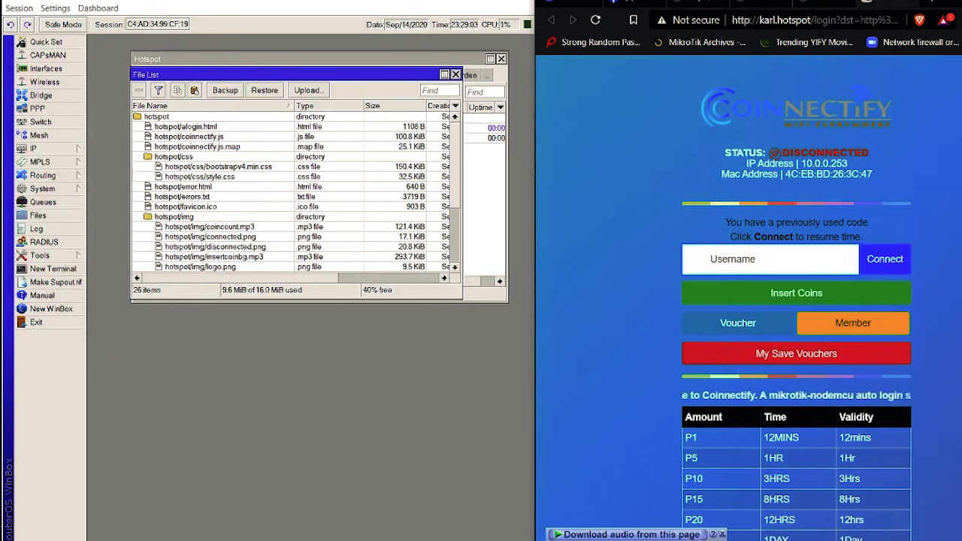
pyautogui.hotkey('alt', 'Tab')
pyautogui.moveTo(285, 344); pyautogui.dragTo(245, 344)
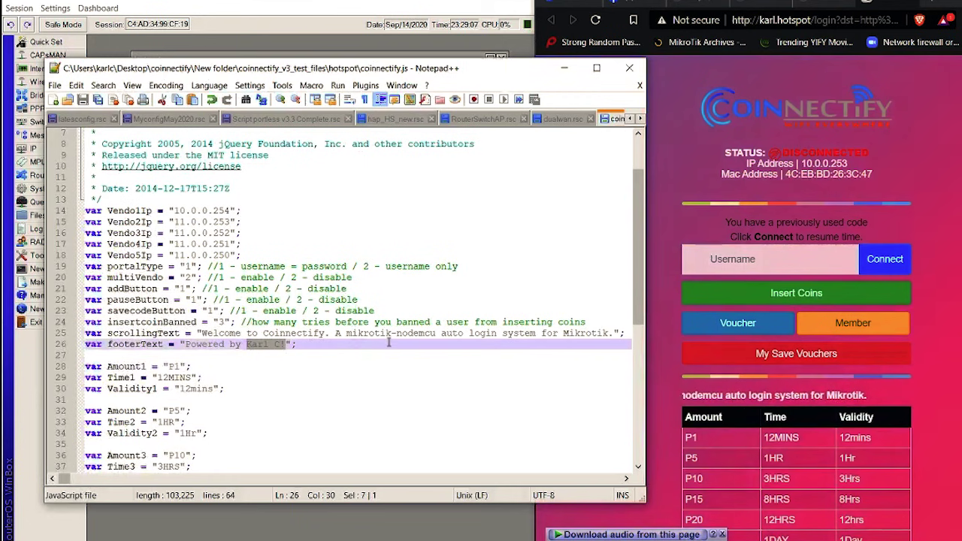
pyautogui.click(560, 69)
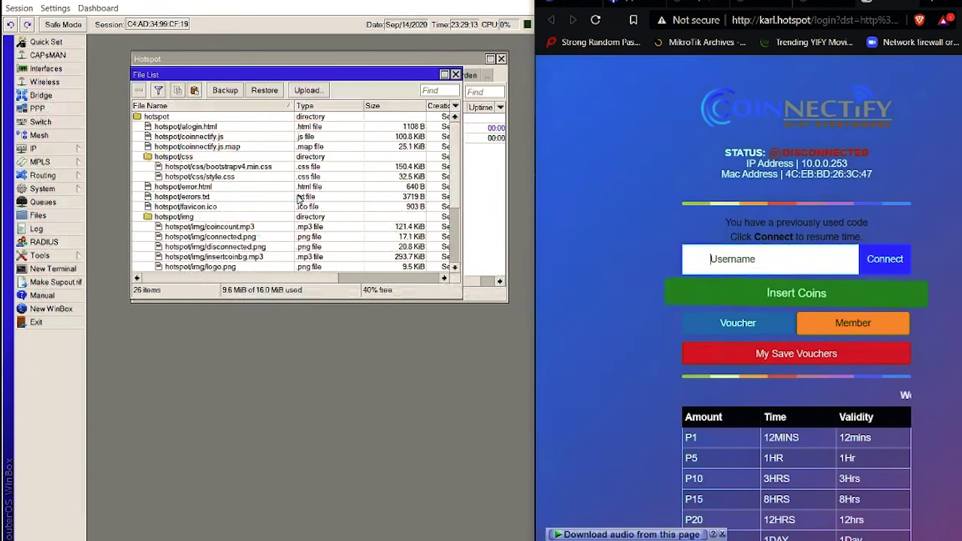
pyautogui.click(225, 198)
pyautogui.scroll(-2, 305, 211)
pyautogui.scroll(-2, 305, 212)
pyautogui.scroll(2, 305, 212)
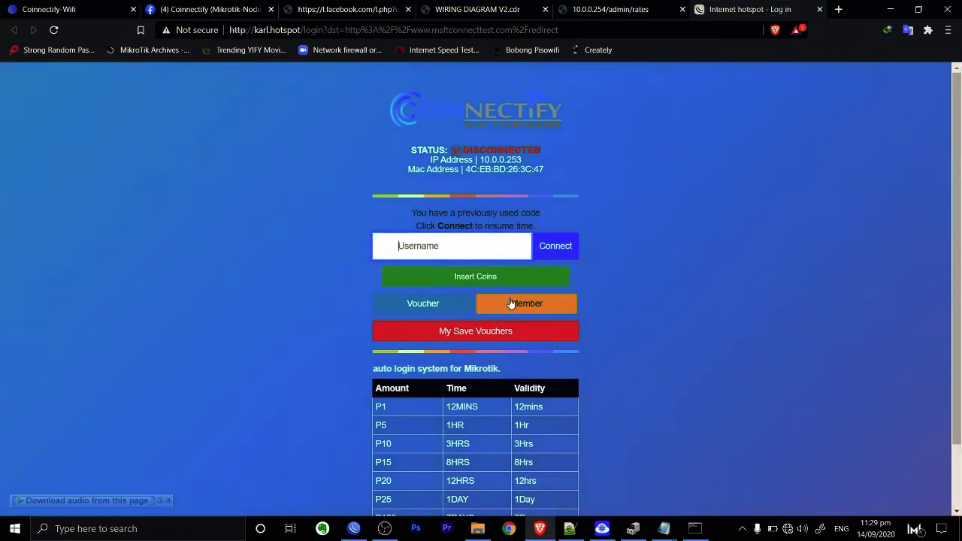
pyautogui.scroll(-2, 673, 249)
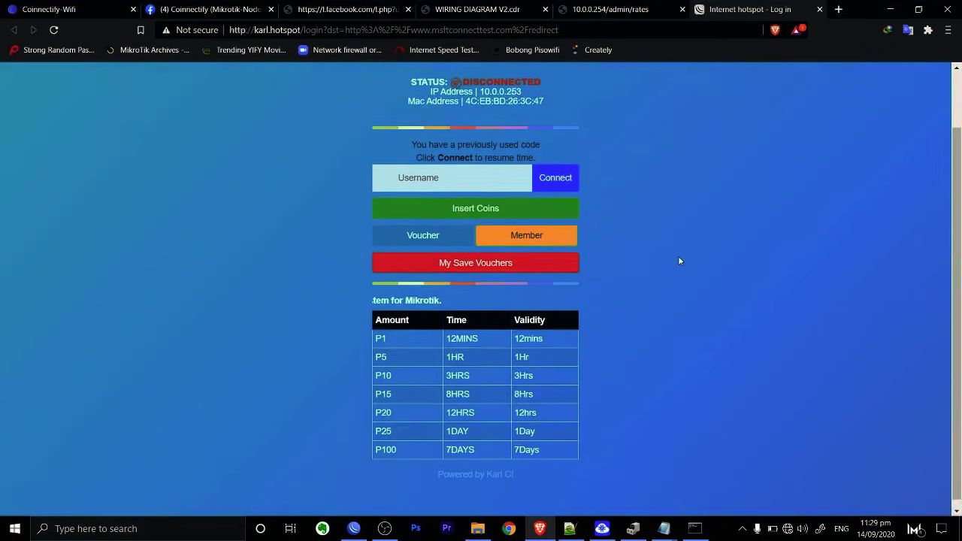
pyautogui.scroll(2, 675, 260)
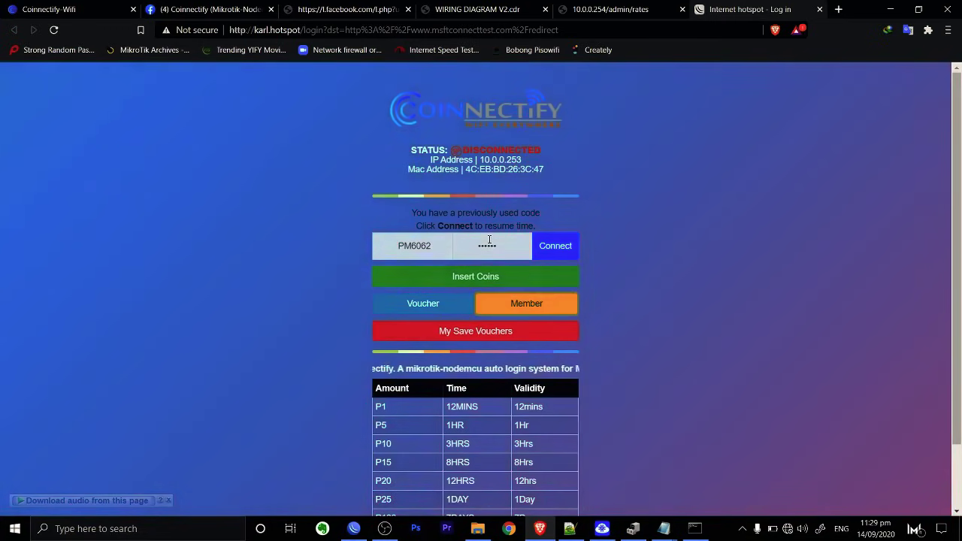
# Step: Clear the prefilled username, member code and remembered password, then open My Save Vouchers
pyautogui.doubleClick(496, 246)
pyautogui.doubleClick(419, 248)
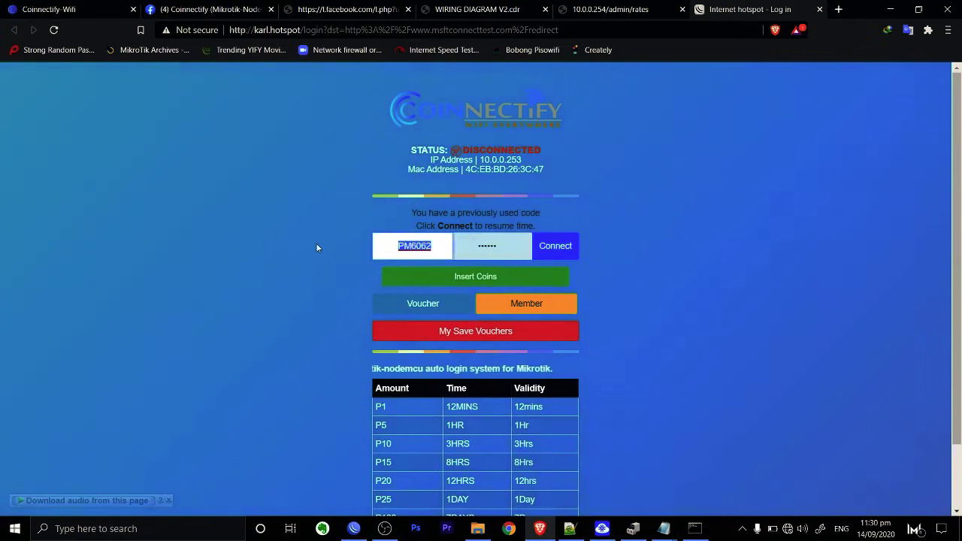
pyautogui.press('BackSpace')
pyautogui.click(500, 246)
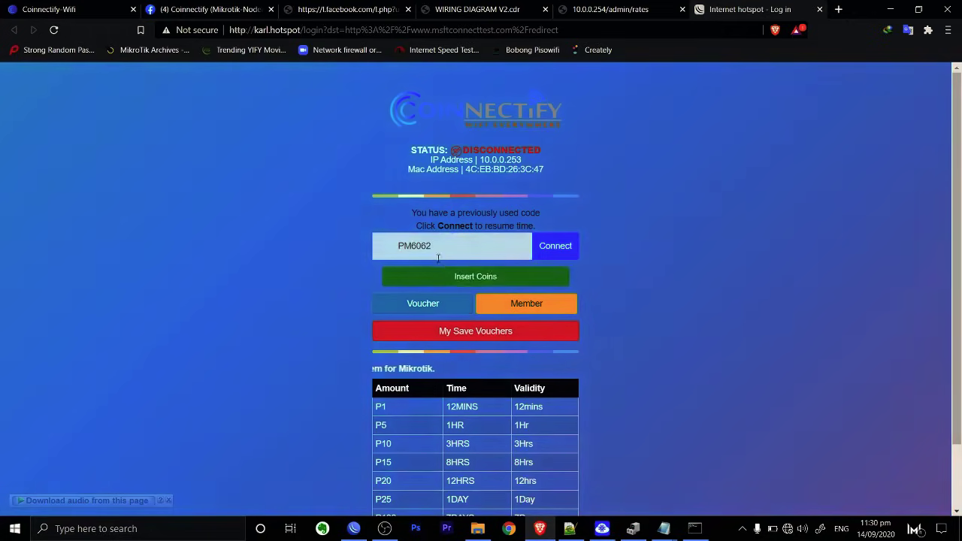
pyautogui.moveTo(437, 247); pyautogui.dragTo(333, 242)
pyautogui.press('BackSpace')
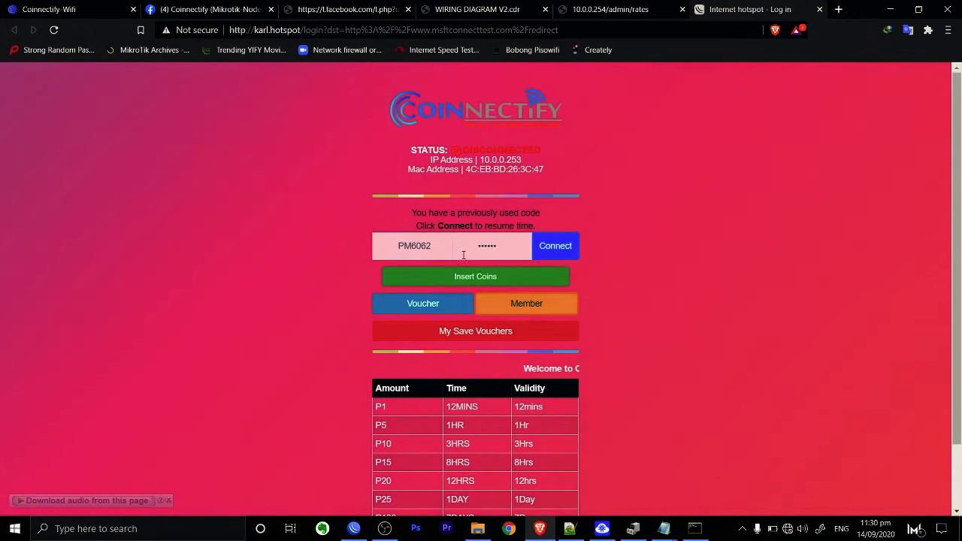
pyautogui.doubleClick(498, 248)
pyautogui.press('BackSpace')
pyautogui.click(418, 246)
pyautogui.click(477, 245)
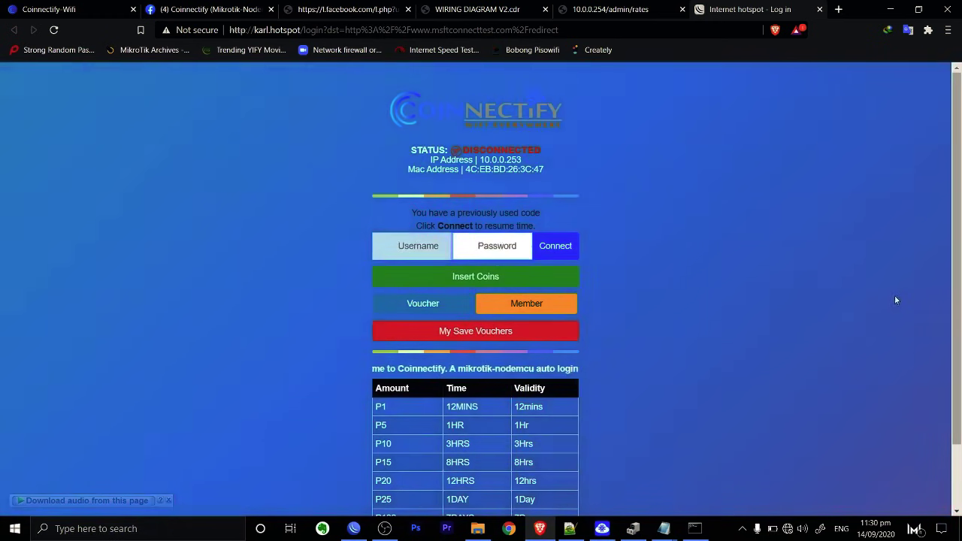
pyautogui.click(527, 281)
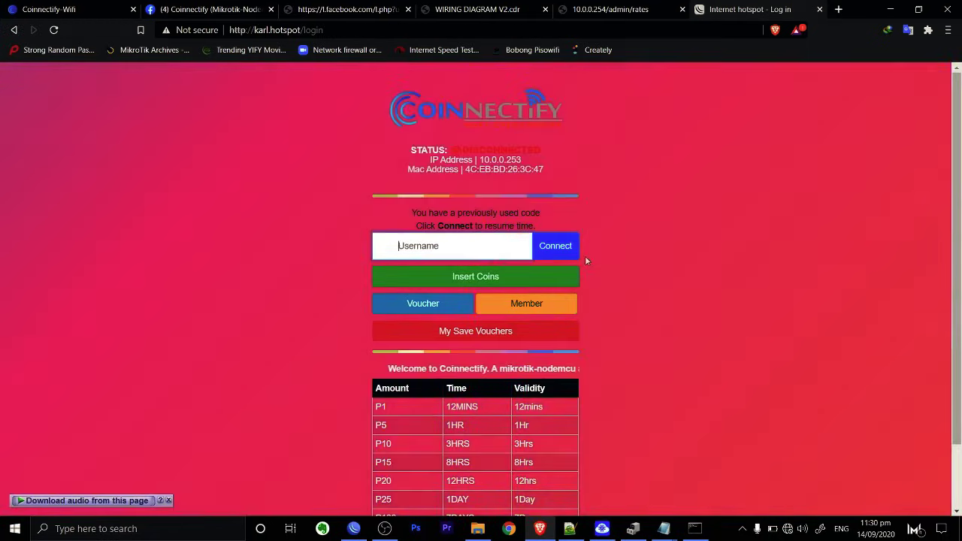
pyautogui.click(469, 331)
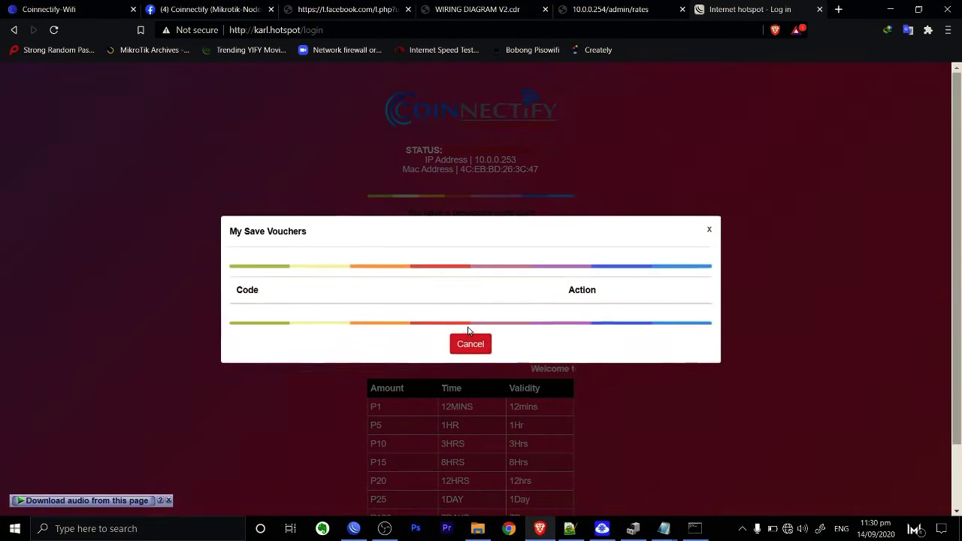